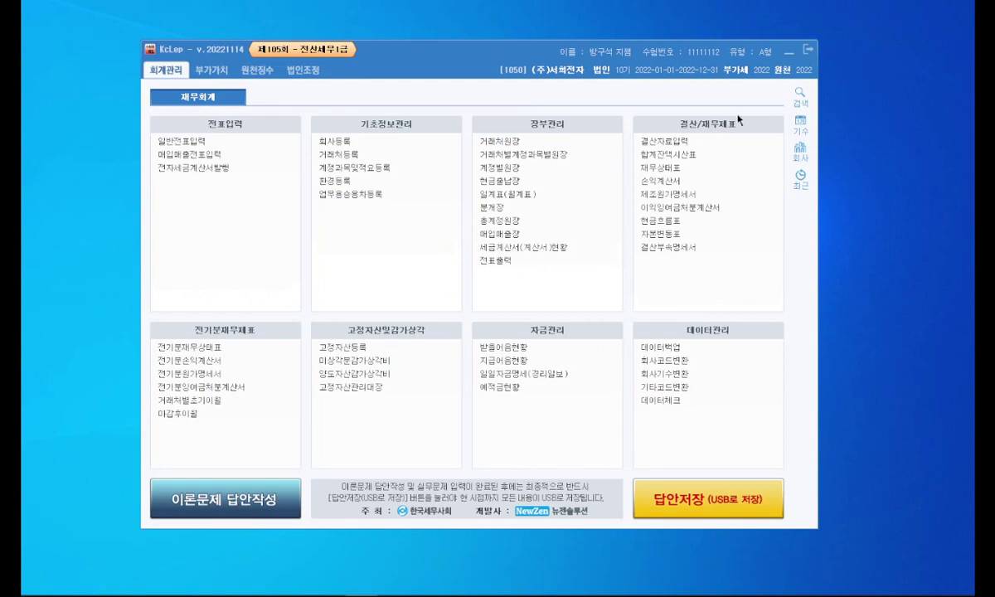
Step: Place the exam slides on the left and KcLep on the right of the screen
drag(898, 77, 266, 24)
drag(628, 208, 515, 207)
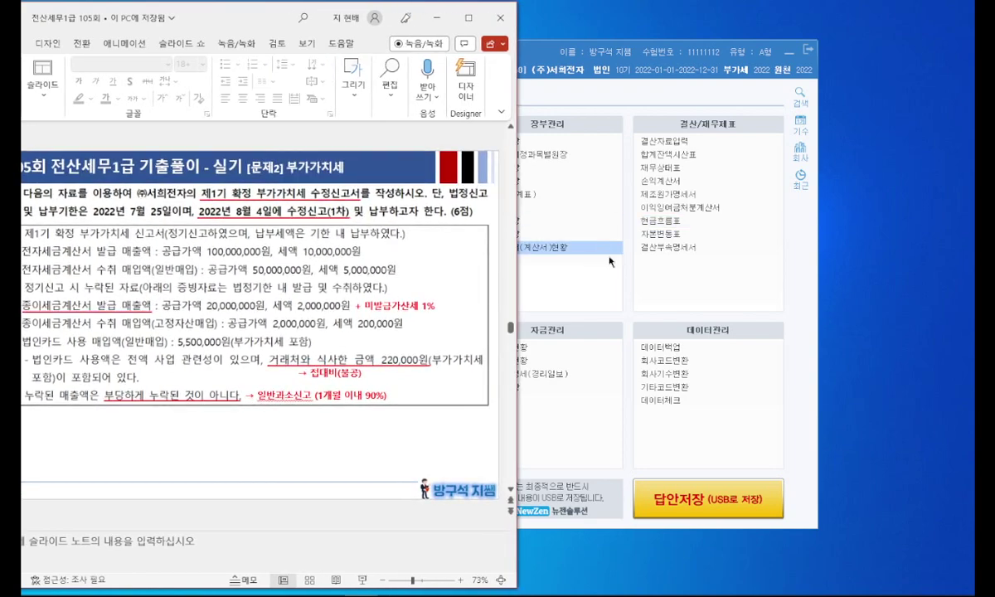
click(535, 233)
drag(418, 57, 685, 74)
Step: Open the VAT return form for the April–June period
click(582, 85)
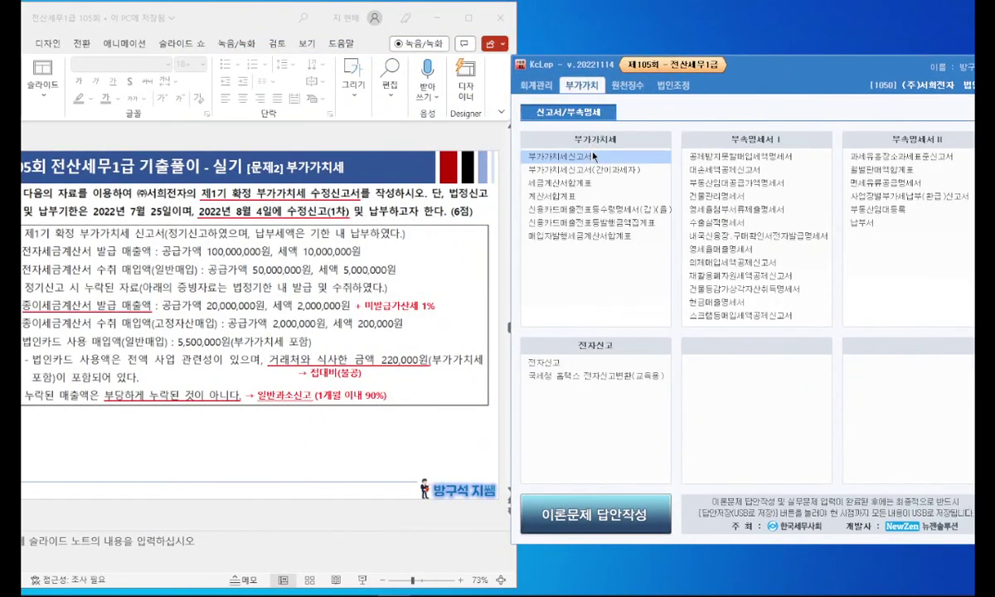
click(593, 157)
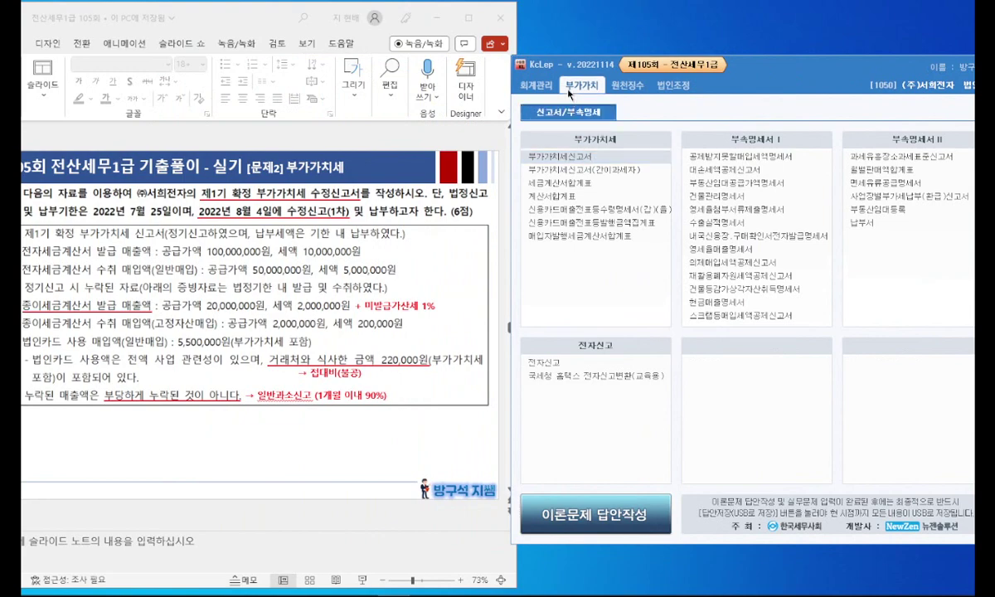
key(Return)
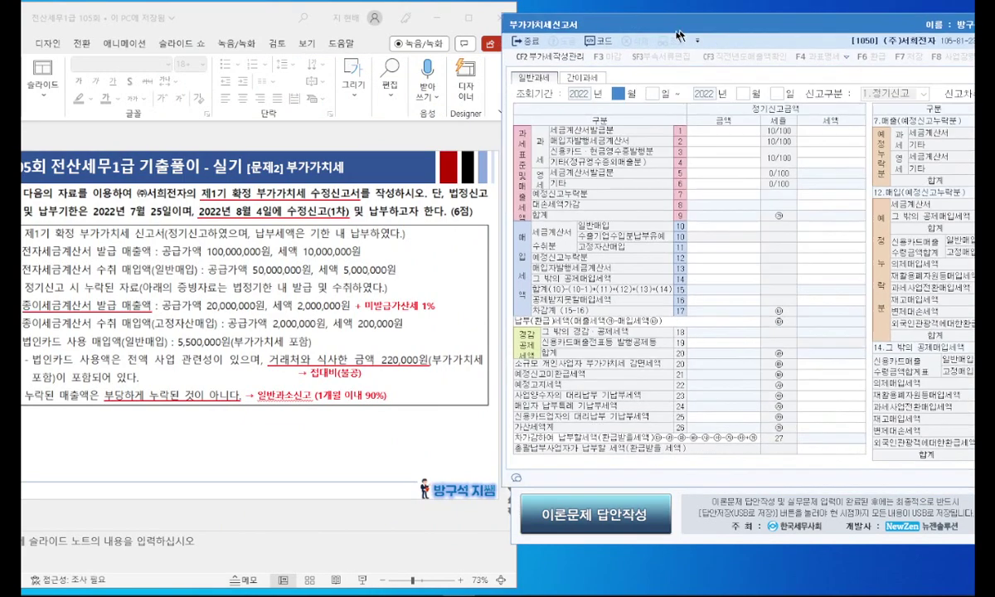
text(4)
key(Return)
key(Return)
text(6)
key(Return)
key(Return)
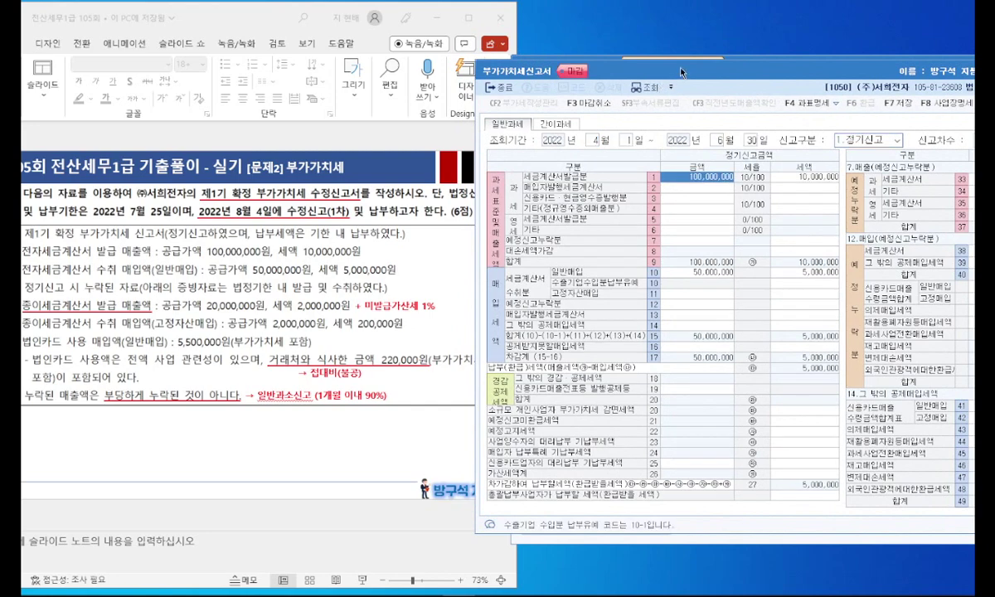
Step: Set the filing type to 2.수정신고 with amendment number 1
drag(646, 65, 529, 57)
click(779, 135)
key(Down)
key(Return)
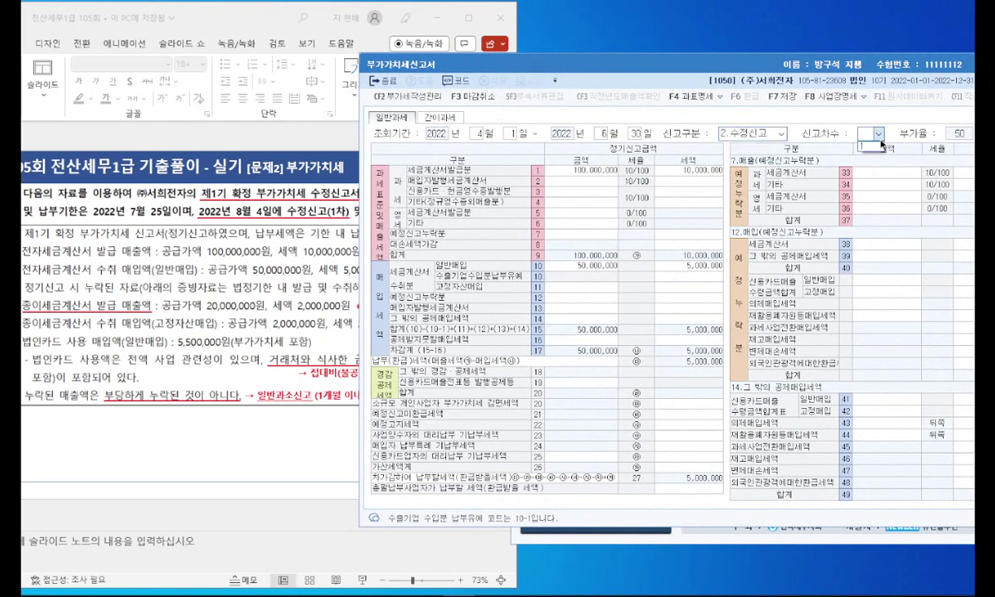
click(879, 146)
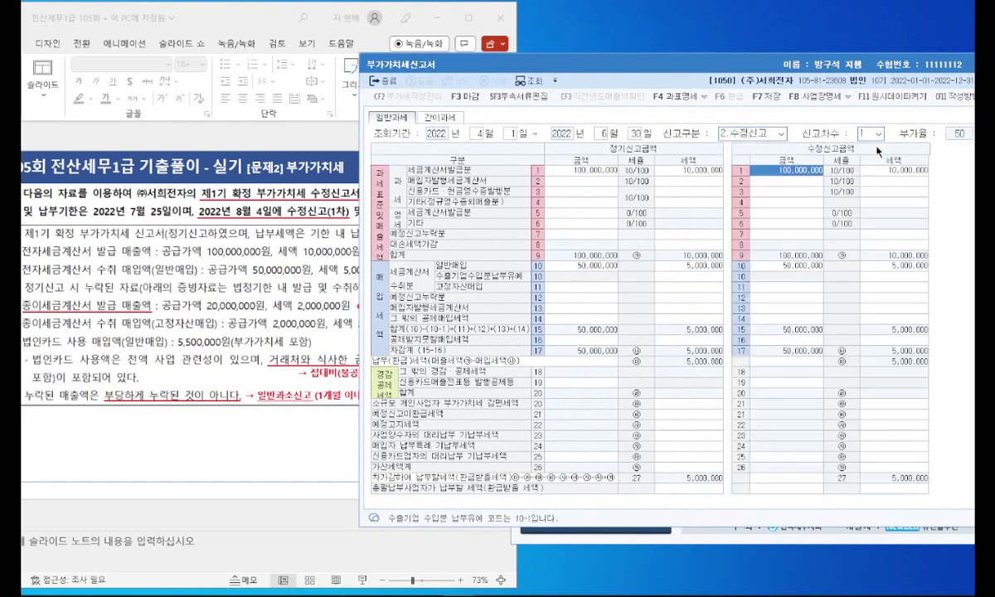
drag(678, 69, 809, 75)
drag(237, 19, 314, 20)
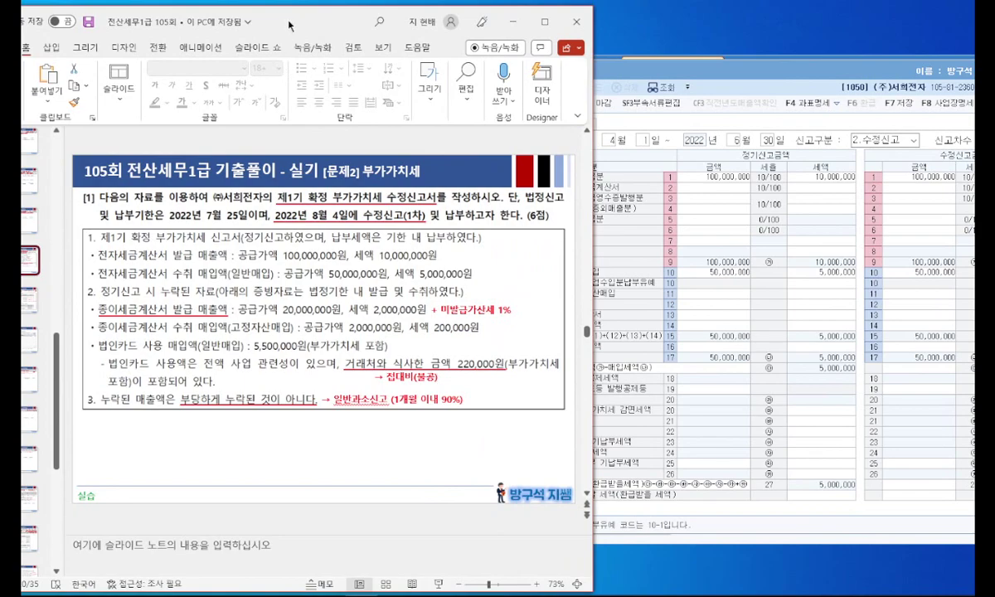
Step: Change the line 1 amended sales amount to 120,000,000, giving 12,000,000 tax
drag(289, 26, 277, 26)
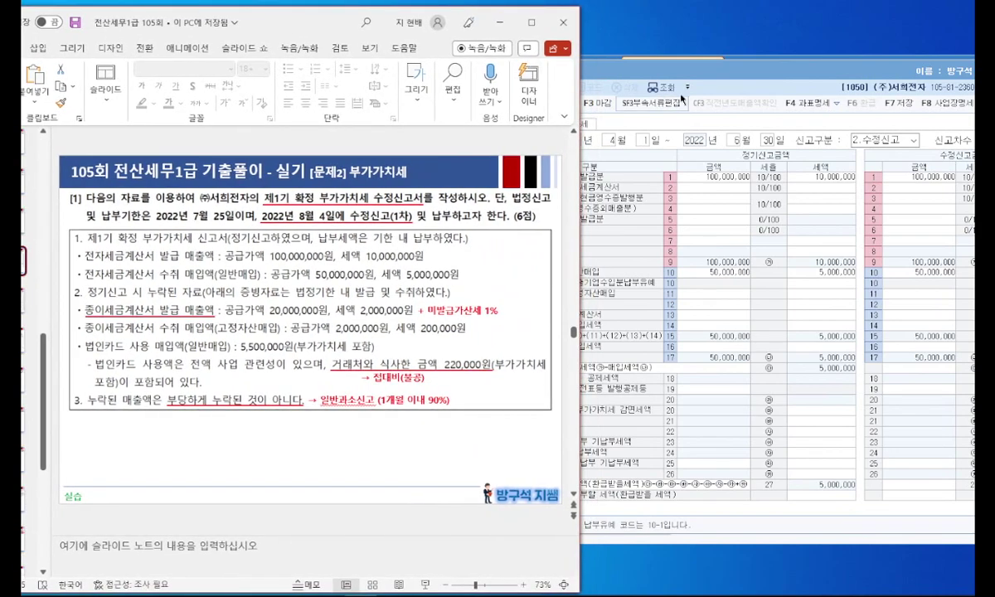
click(631, 90)
drag(630, 88, 585, 99)
click(793, 190)
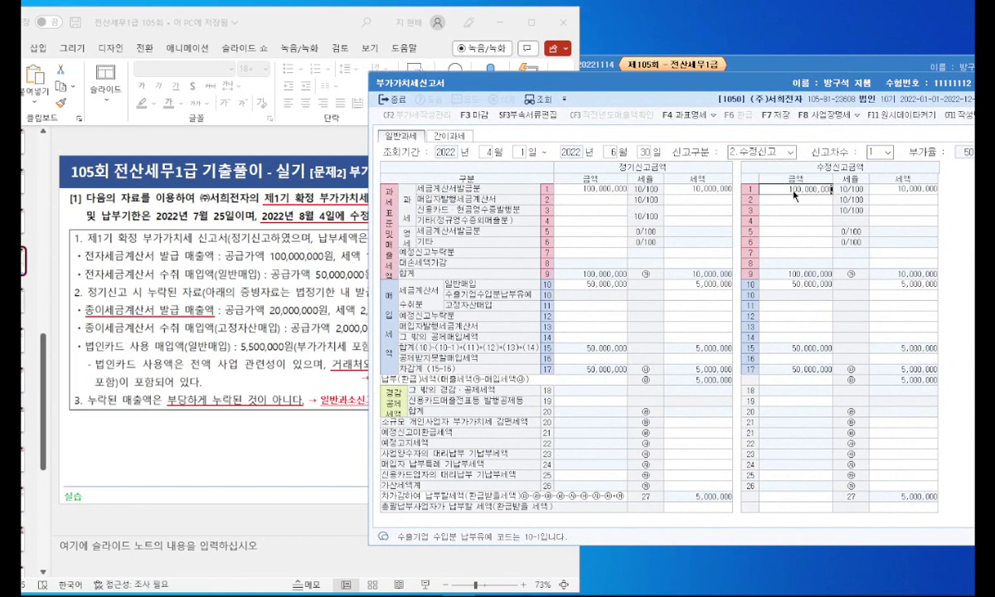
key(shift+Home)
text(120,000,000)
key(Return)
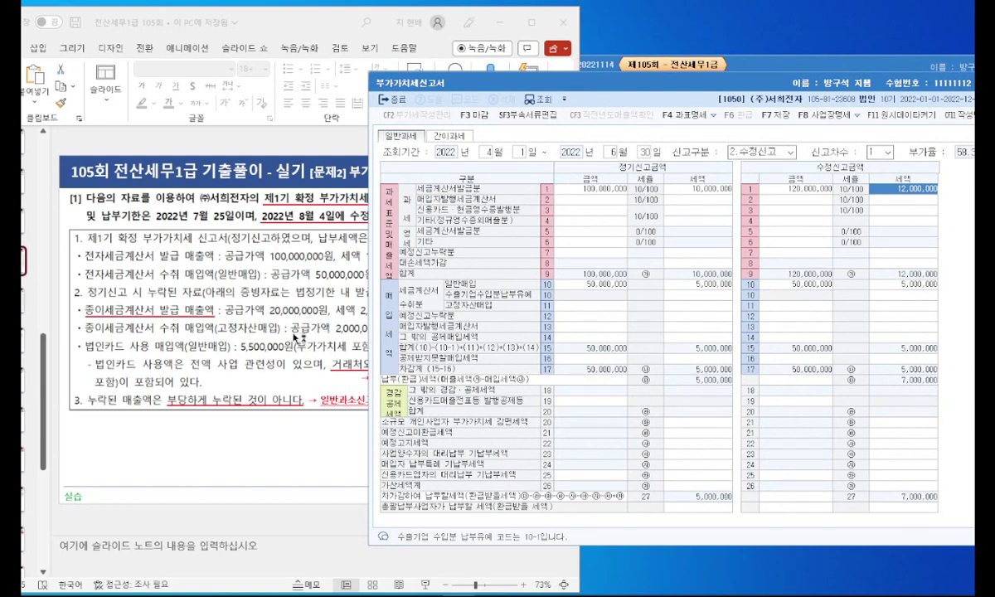
click(289, 453)
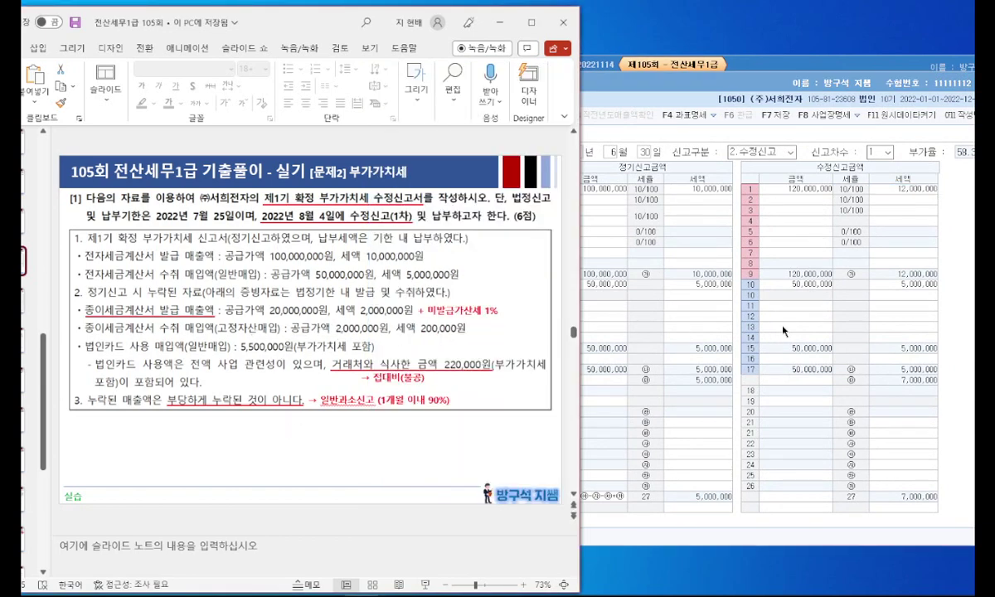
click(736, 314)
click(738, 201)
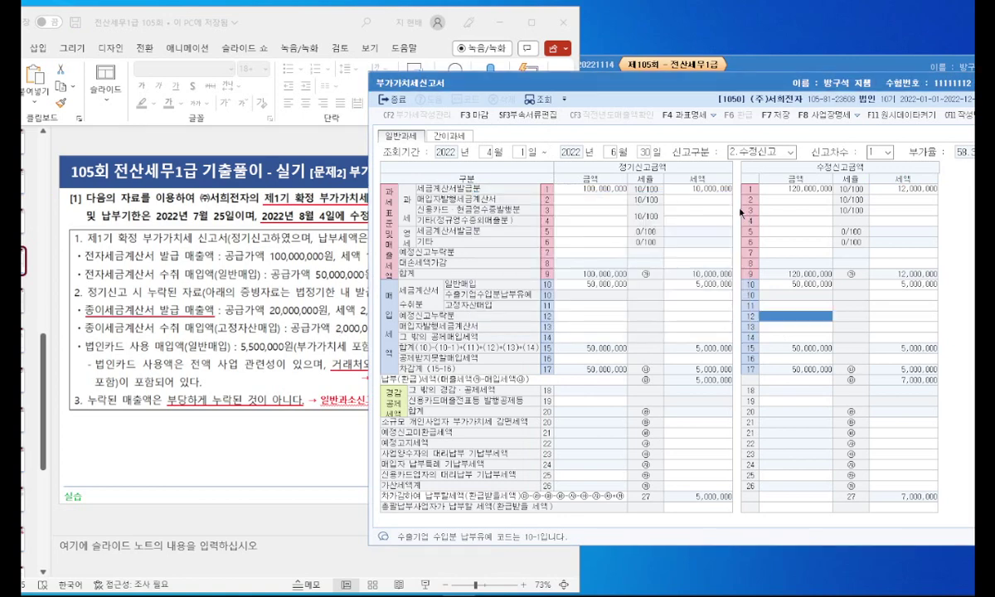
Step: Enter 2,000,000 fixed-asset purchases with 200,000 tax on line 11
key(Up)
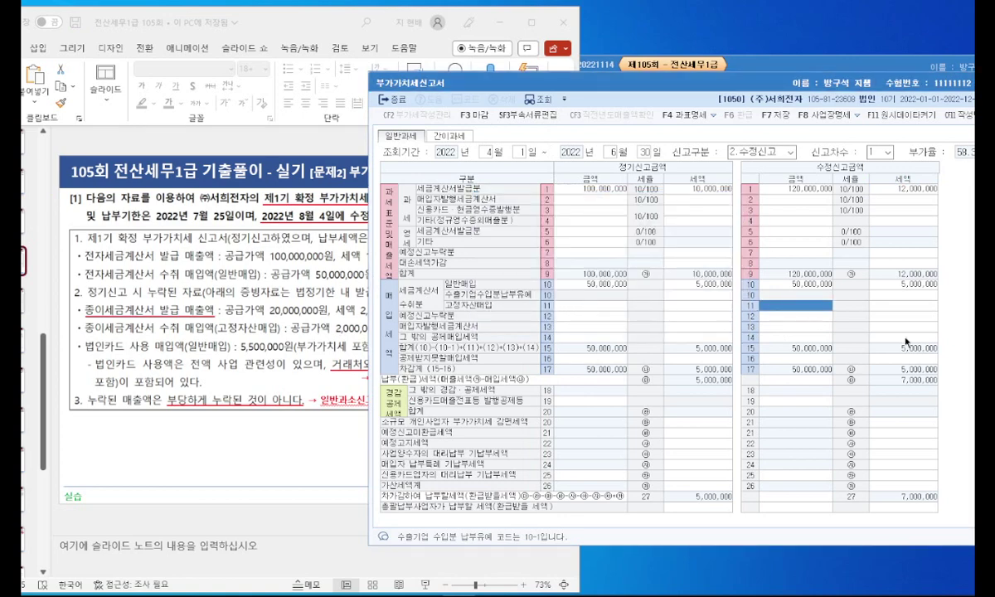
text(2000000)
key(Return)
text(200000)
key(Return)
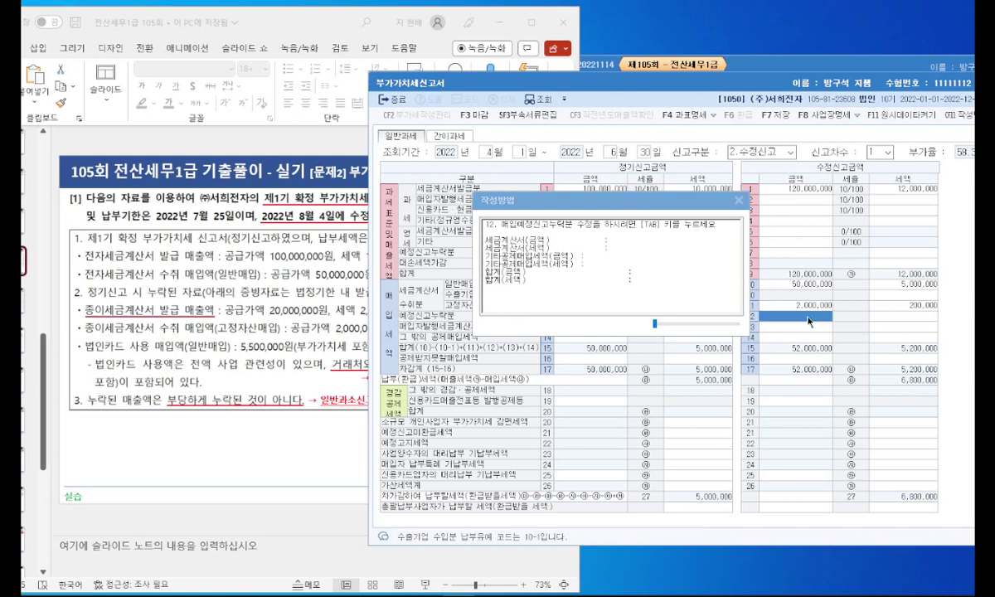
Step: Open page 2 of the amended return from line 14 other deductions
click(232, 418)
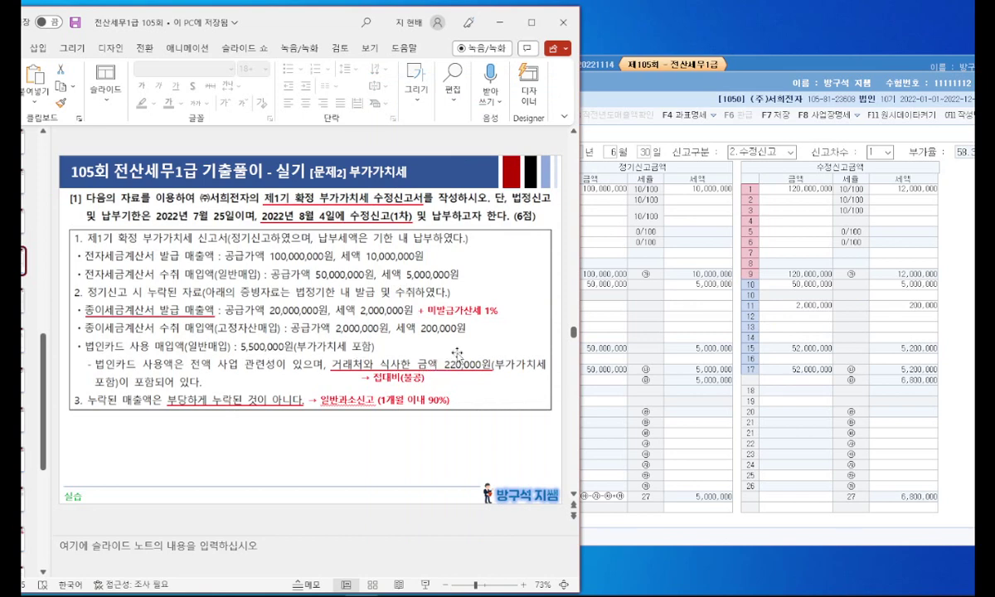
click(679, 364)
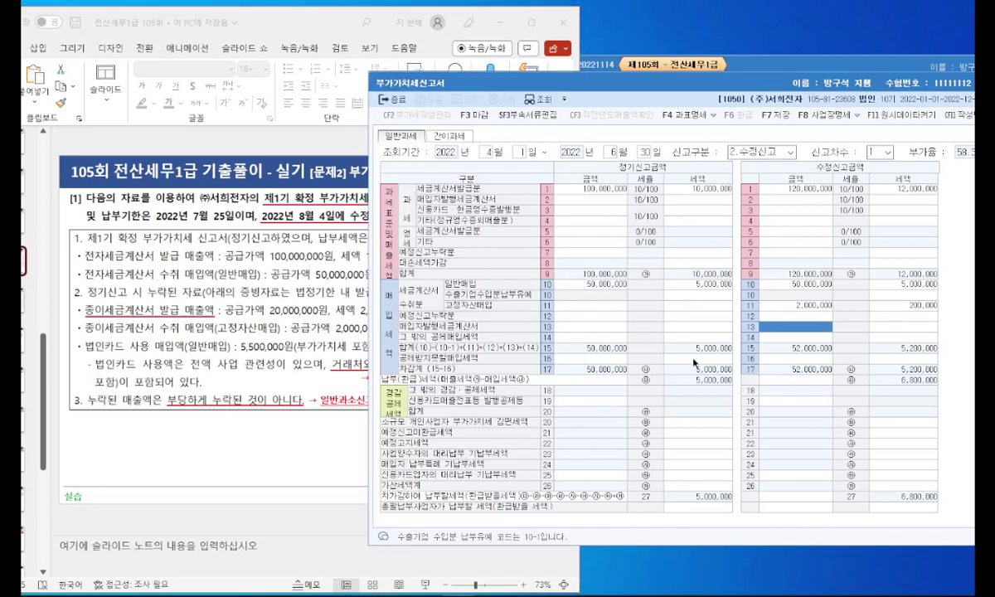
click(802, 338)
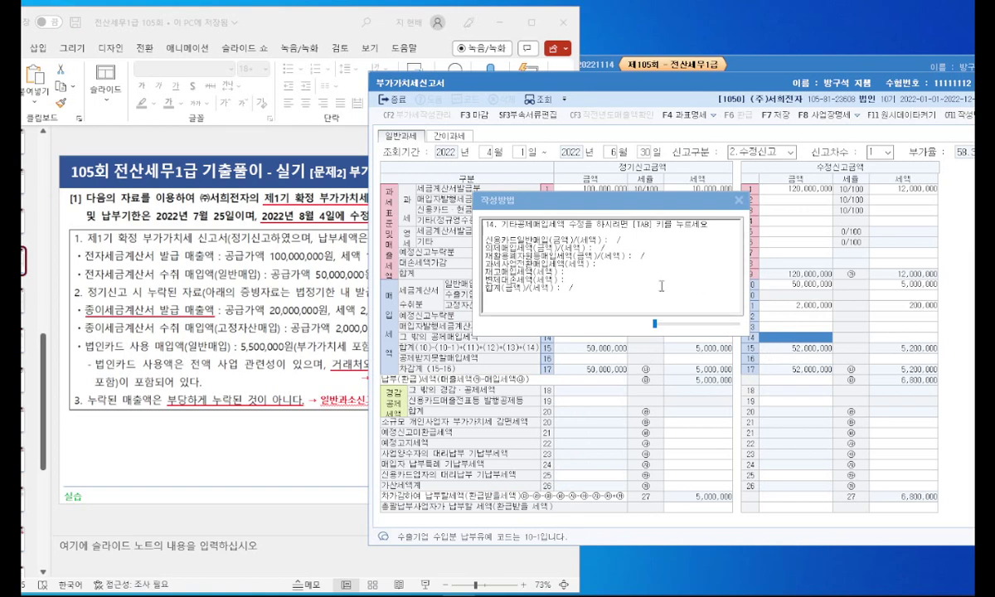
key(Tab)
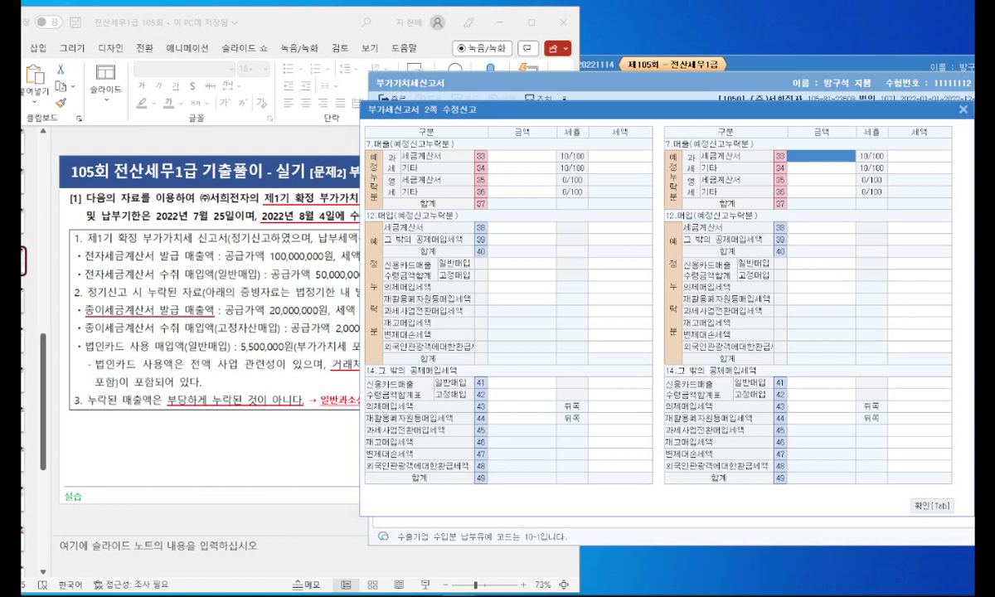
click(427, 595)
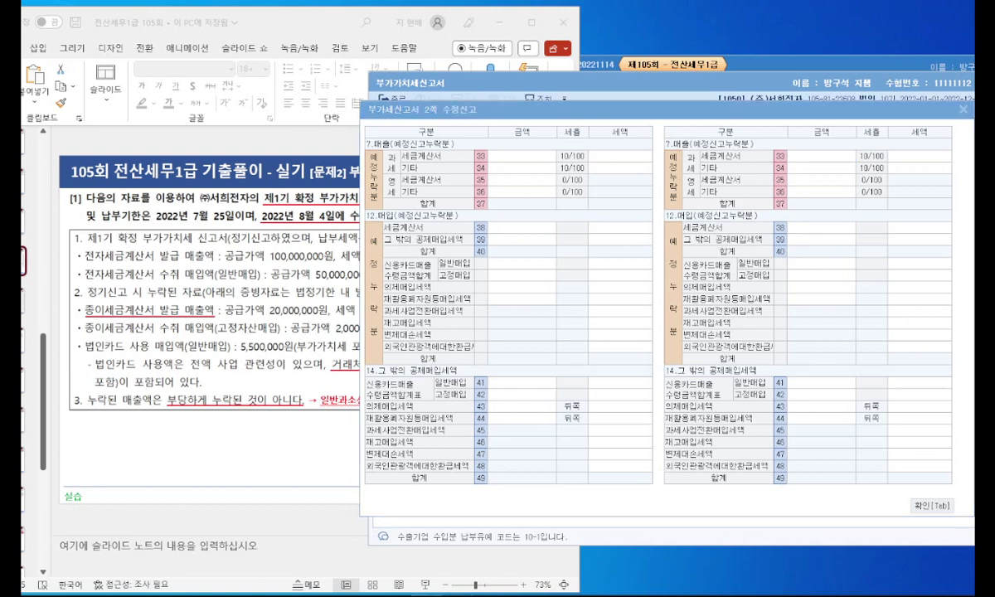
click(763, 365)
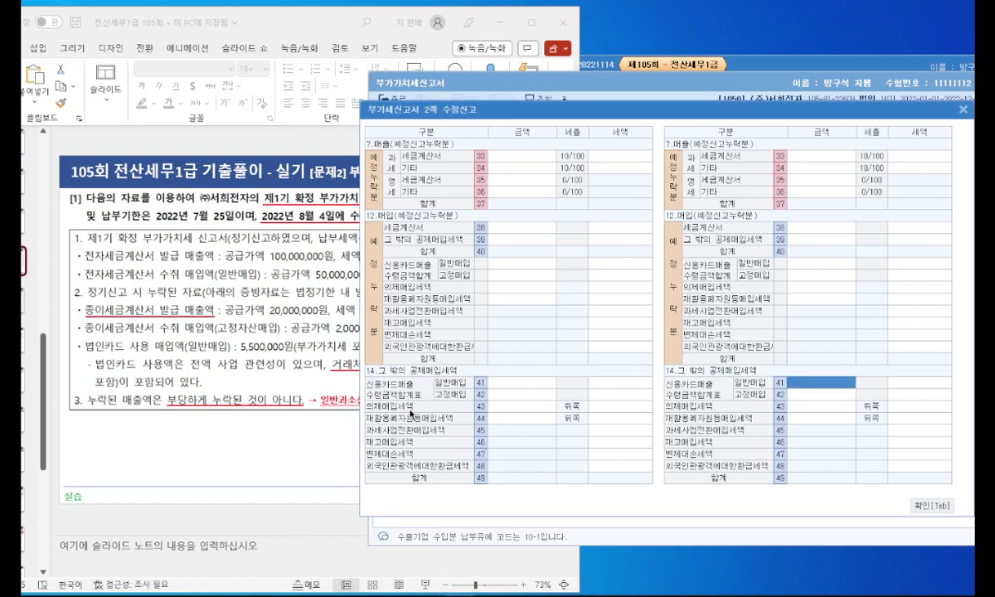
click(307, 424)
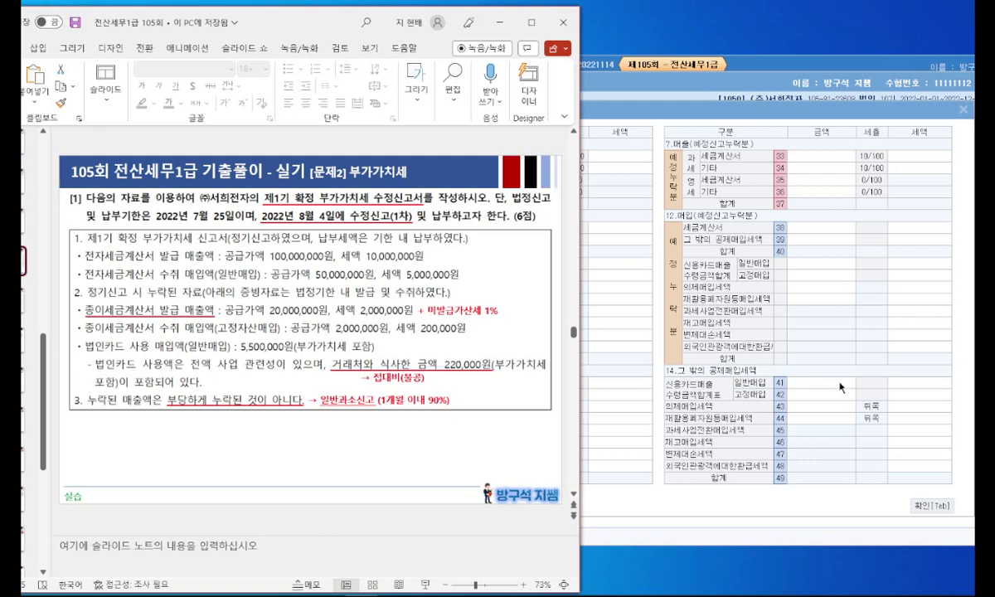
click(840, 386)
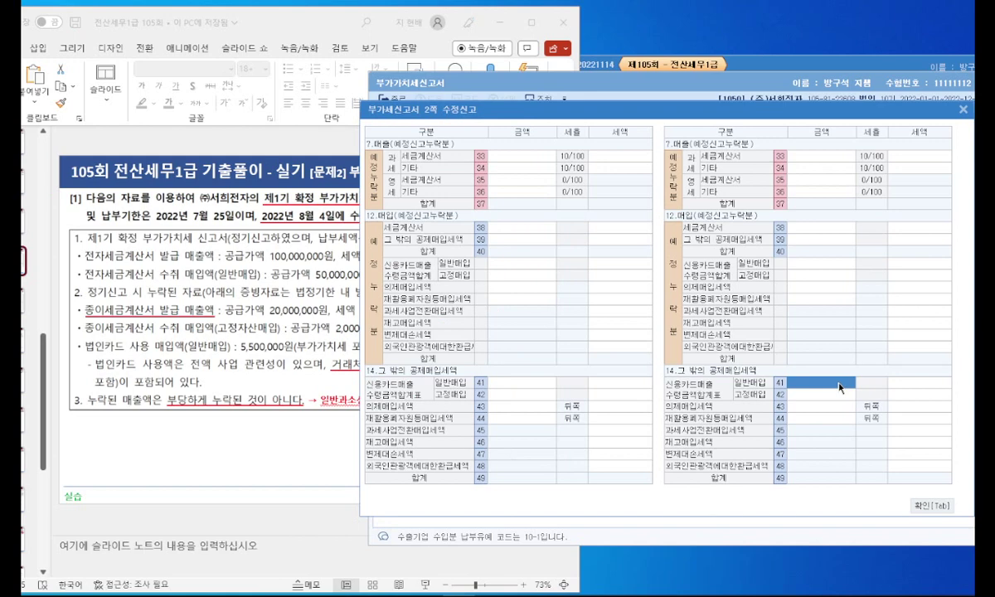
Step: Add ': 5,500,000 - 220,000 = 5,280,000' to the red 접대비 note
click(284, 348)
click(390, 378)
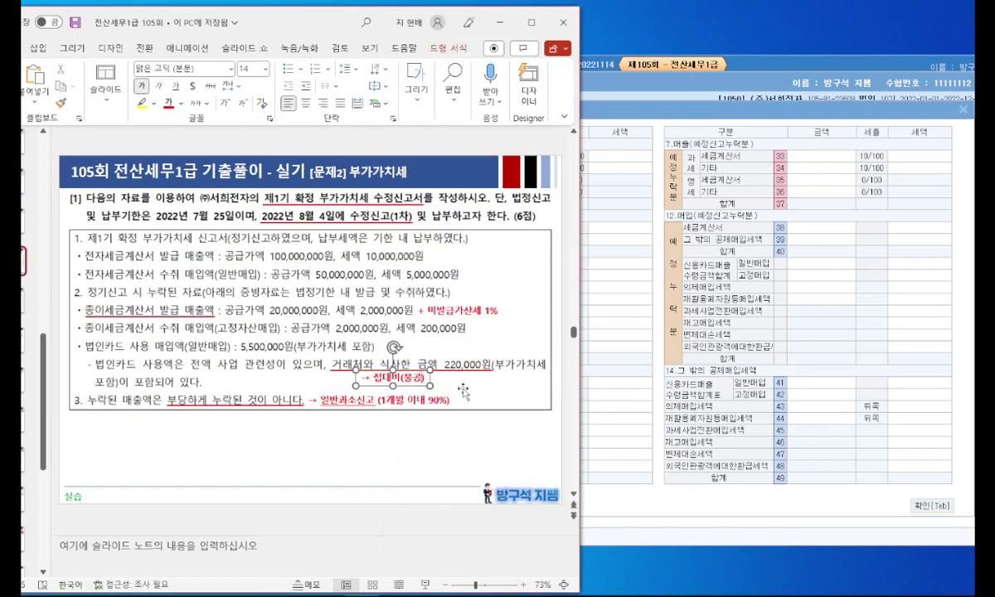
key(Hangul)
text(:)
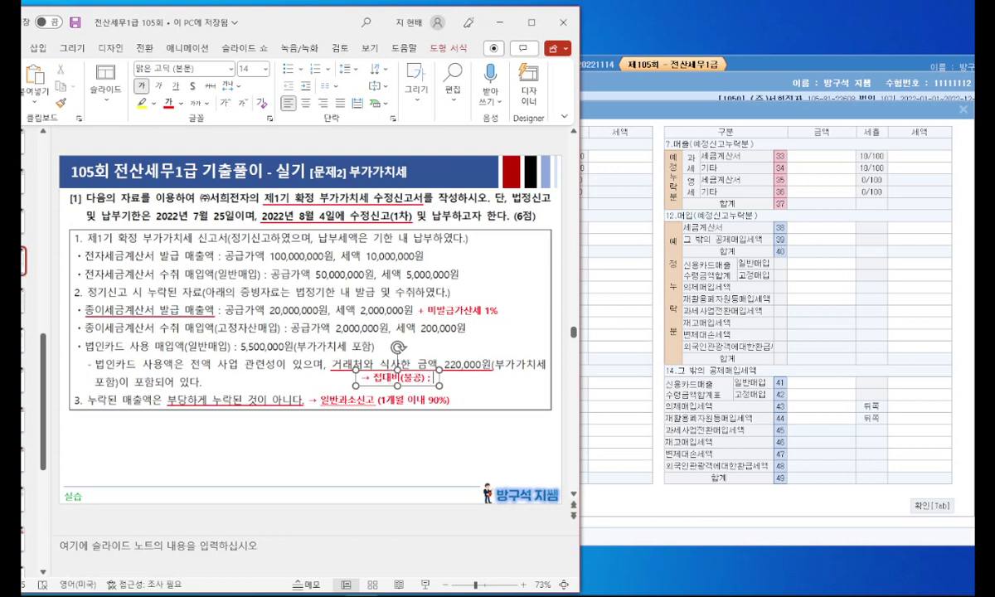
text( 5,)
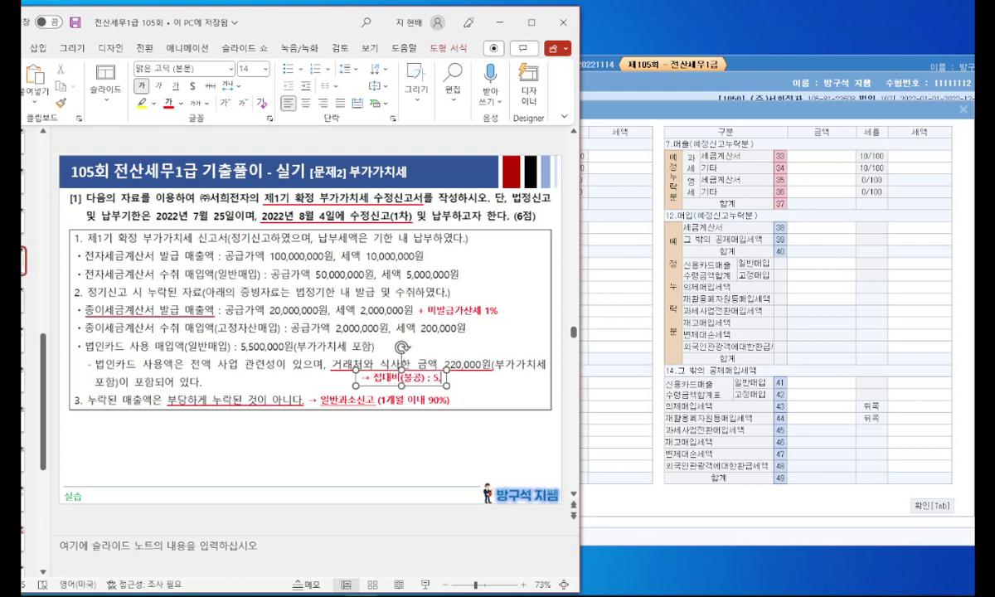
text(500,000)
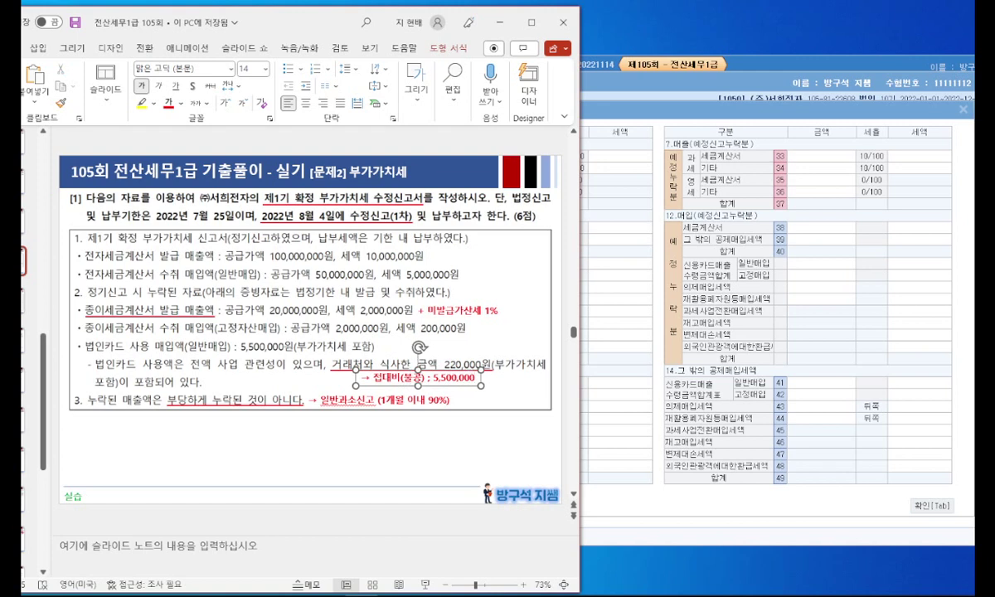
text( - 220,00)
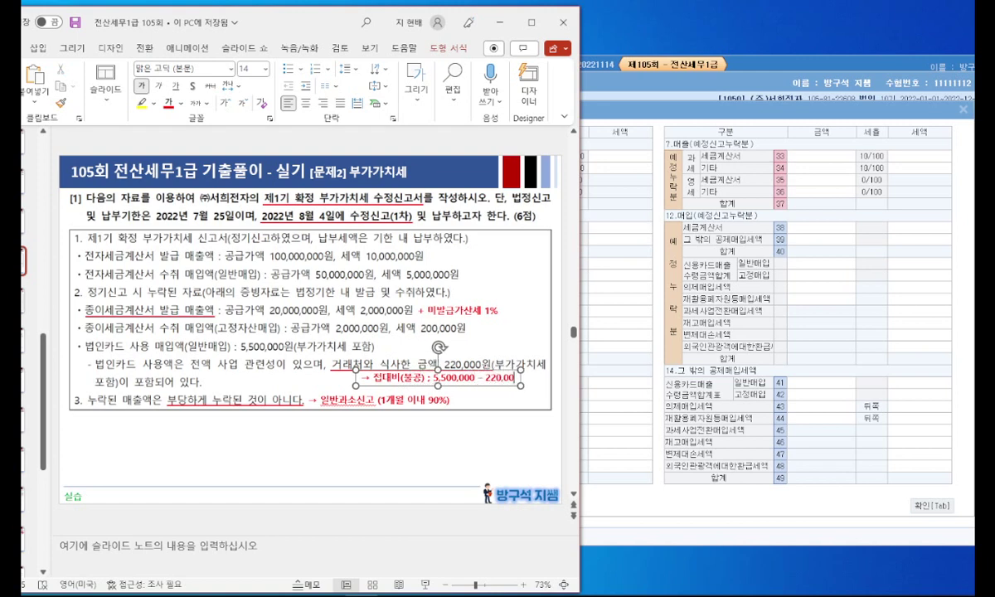
text(0 =)
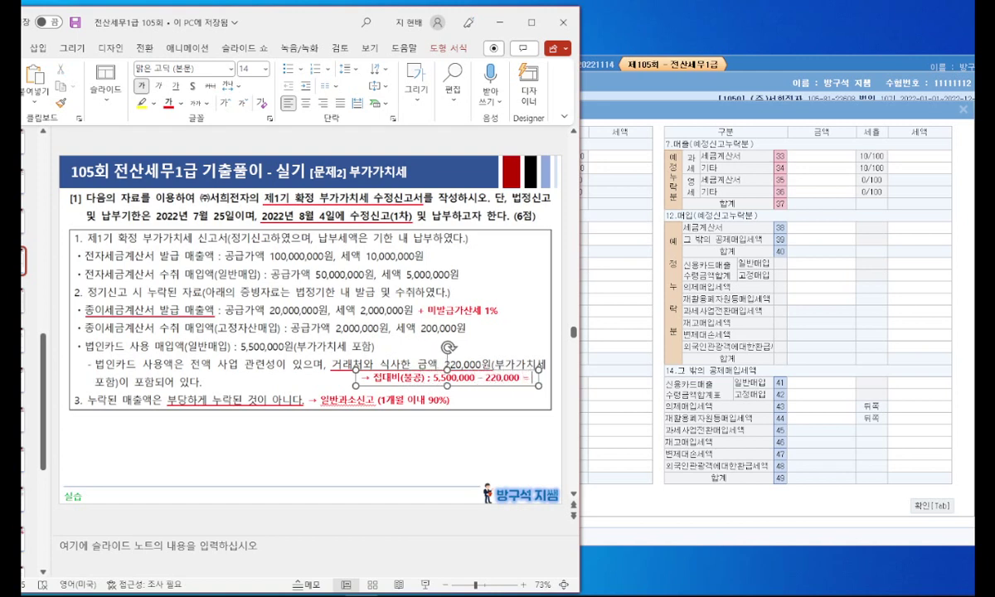
text( 5,280,000)
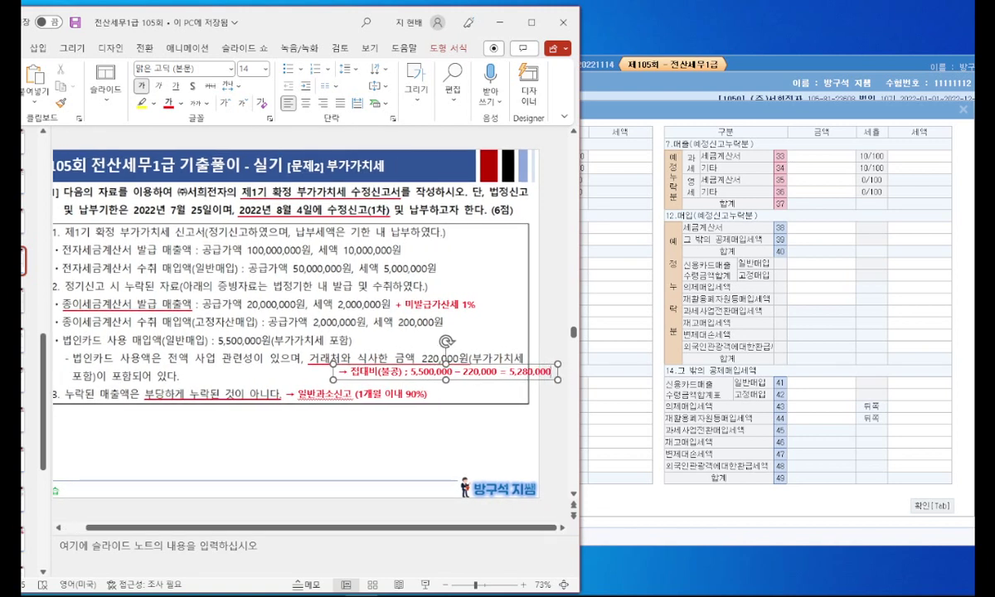
Step: Shift the note left and append '; 4,800,000 / 480,000' to it
drag(376, 380, 261, 379)
click(434, 380)
text(;)
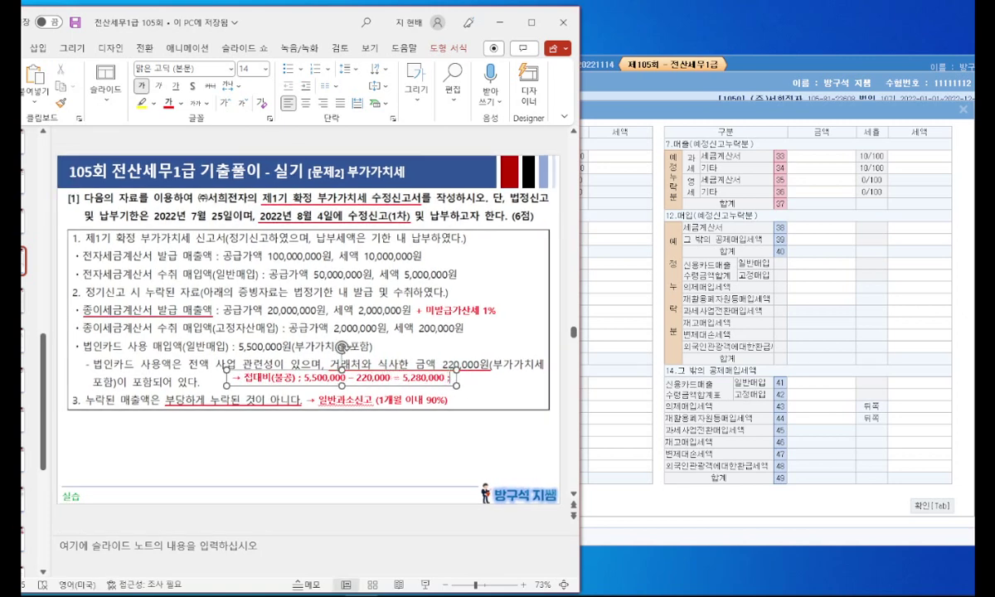
text( 4,80)
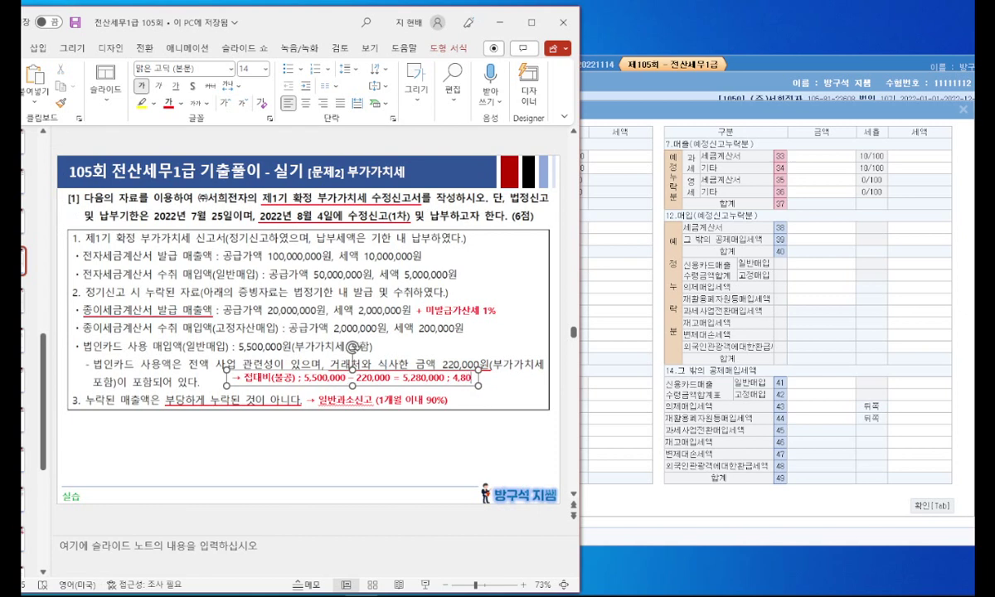
text(0,000 / 480,000)
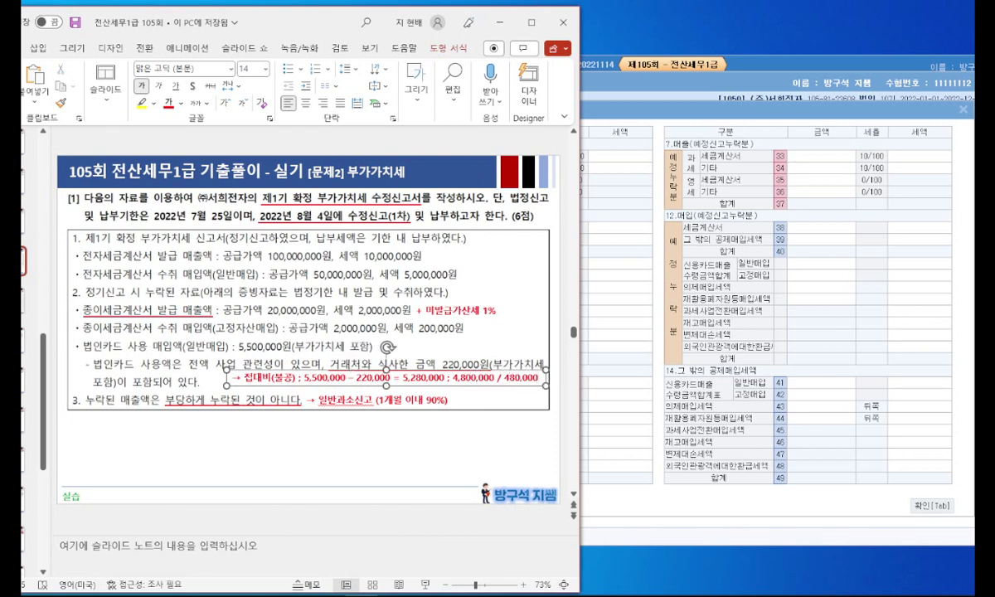
click(397, 416)
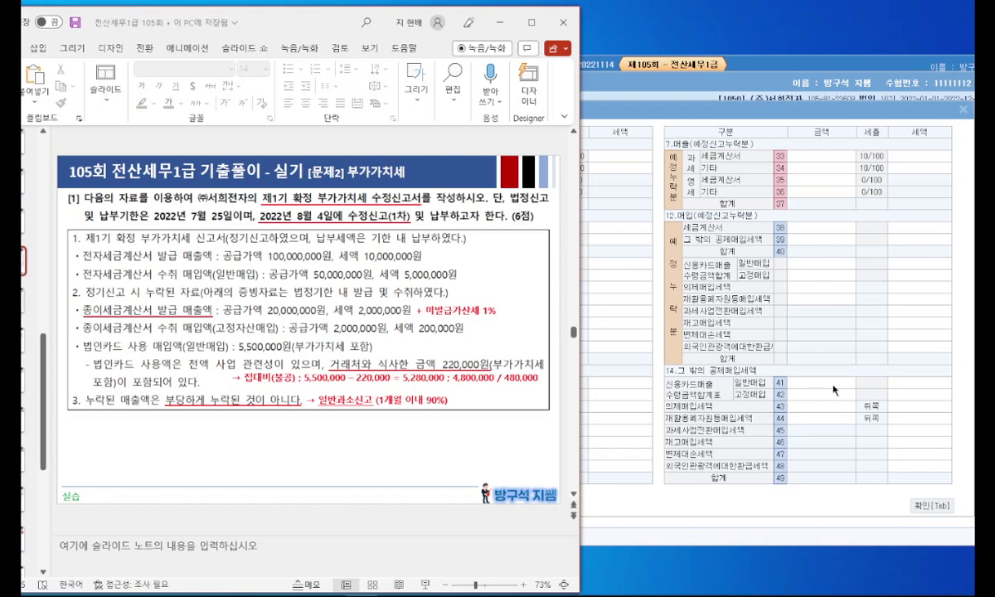
Step: Enter 4,800,000 general card purchases in row 41 of the other-deductions detail
click(826, 384)
text(4800000)
key(Return)
key(Return)
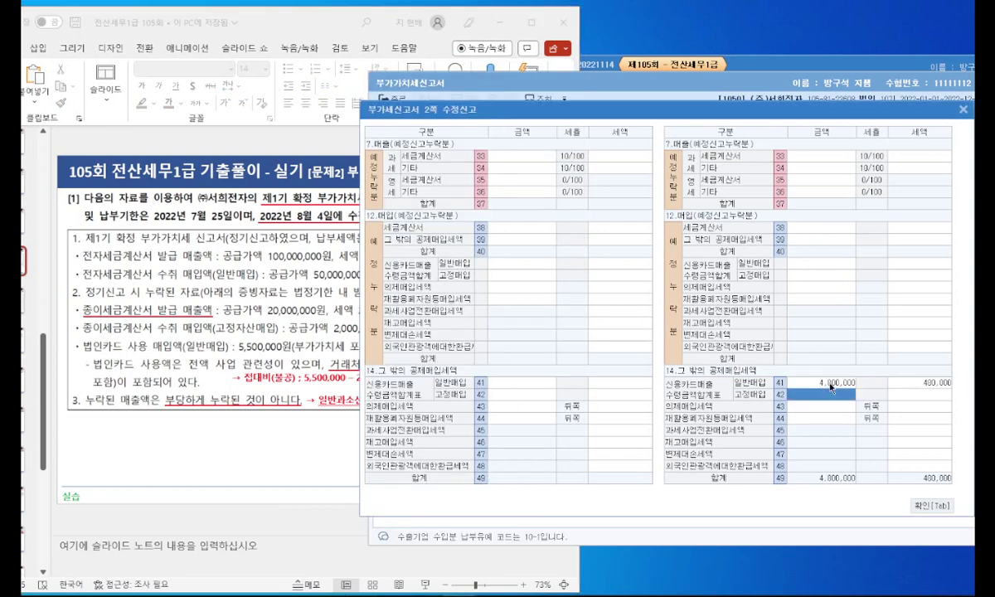
key(Tab)
click(695, 184)
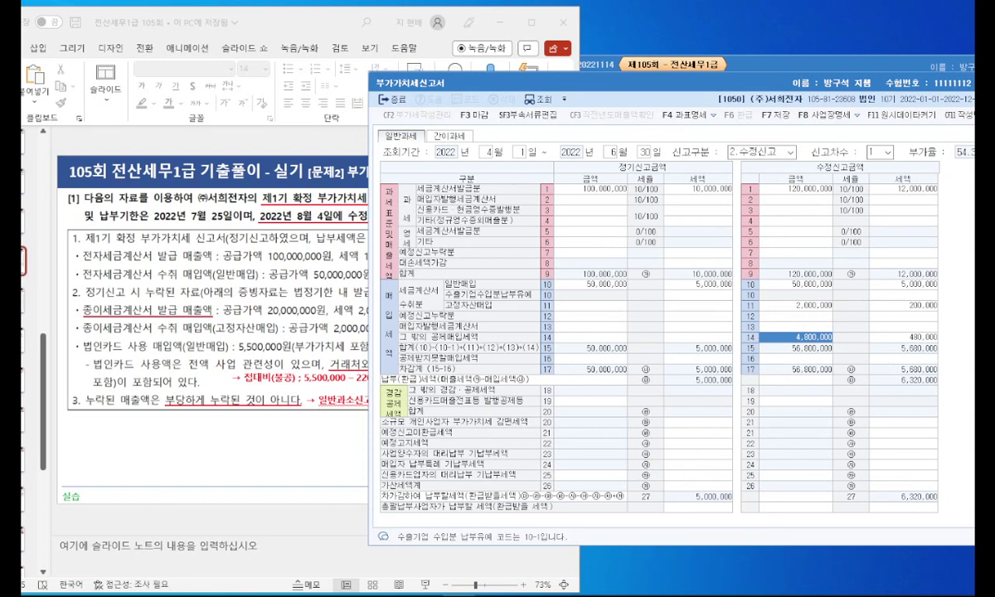
click(432, 593)
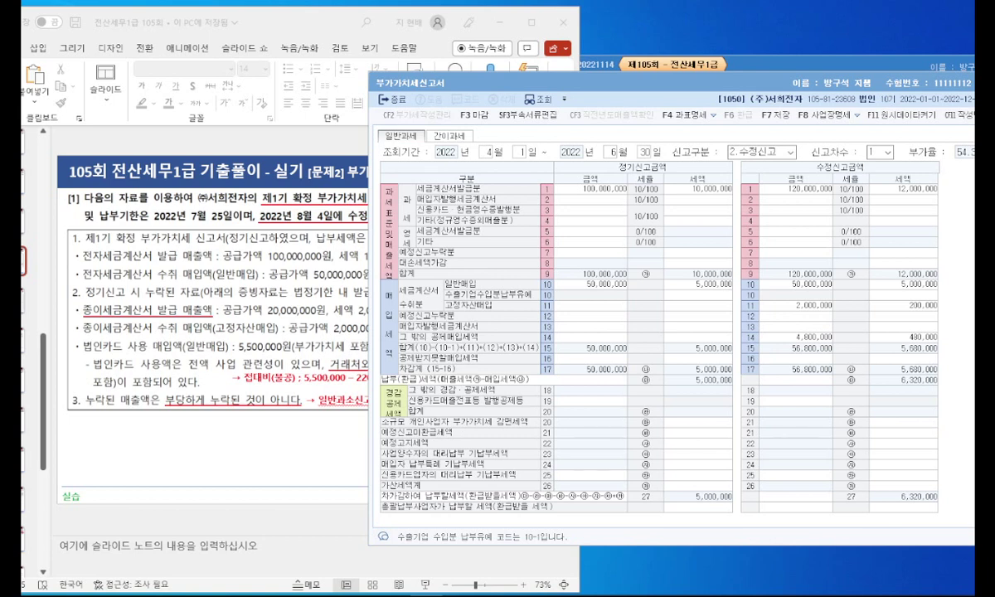
Step: Open the penalty tax details from row 26 of the amended column
click(837, 371)
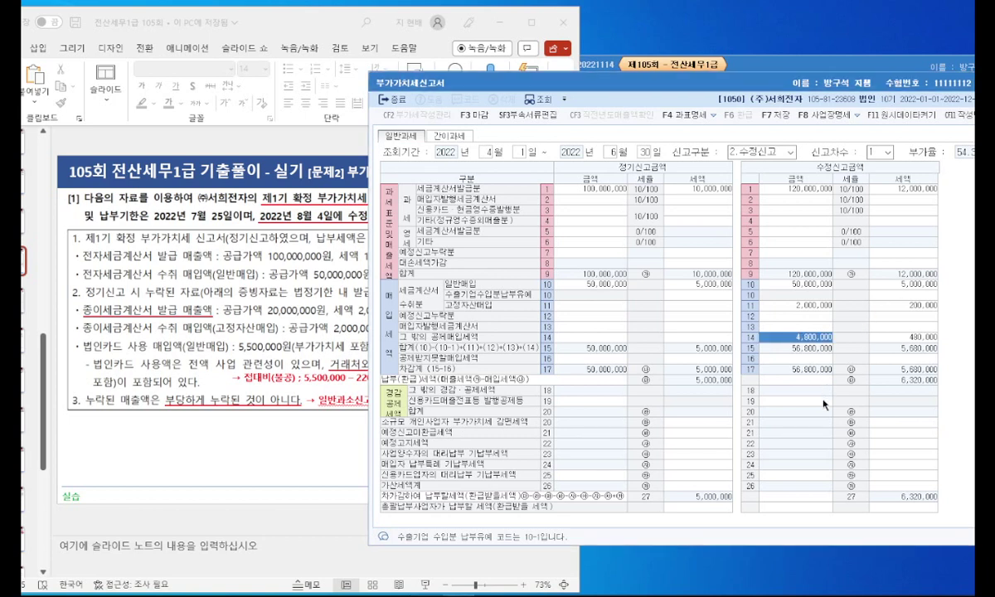
click(825, 401)
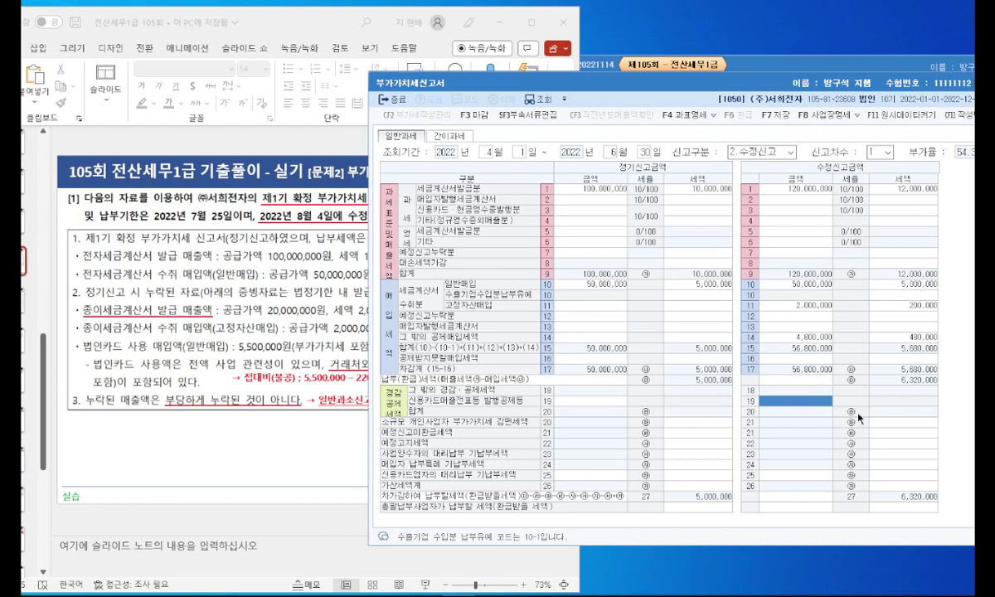
click(897, 489)
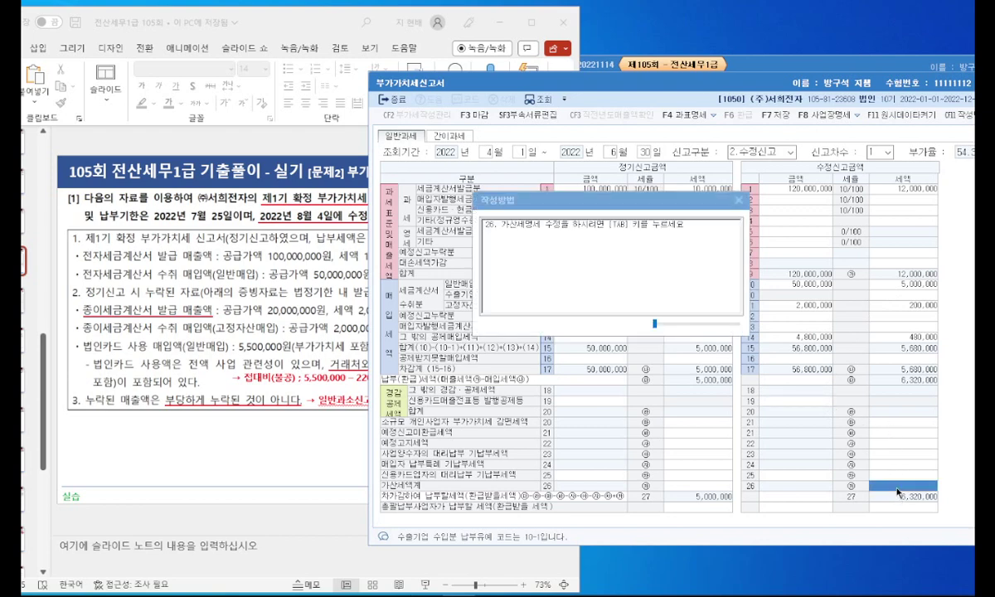
key(Tab)
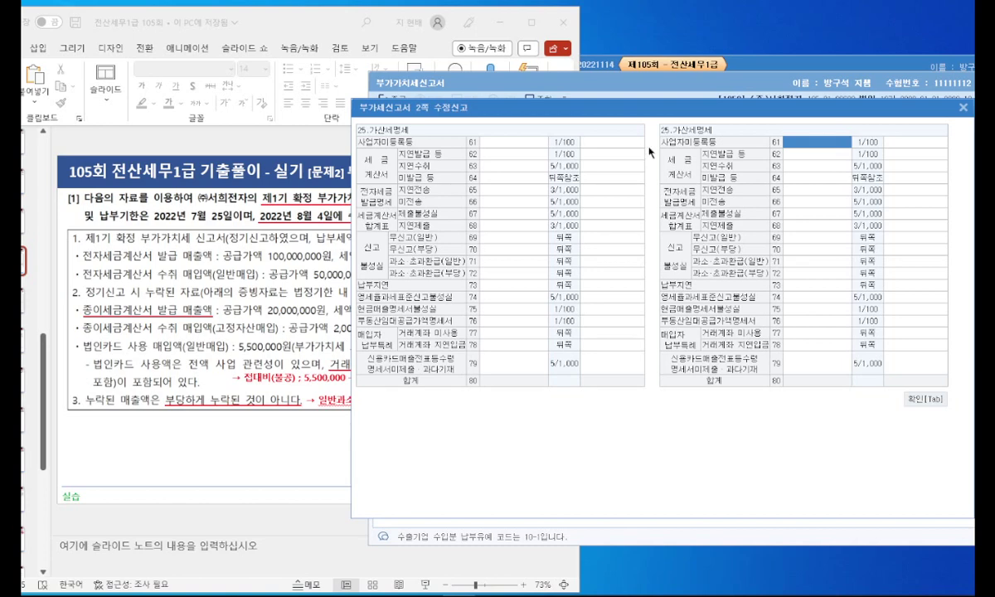
Step: Enter 20,000,000 in row 64 미발급 등 and override its penalty to 200,000
click(767, 176)
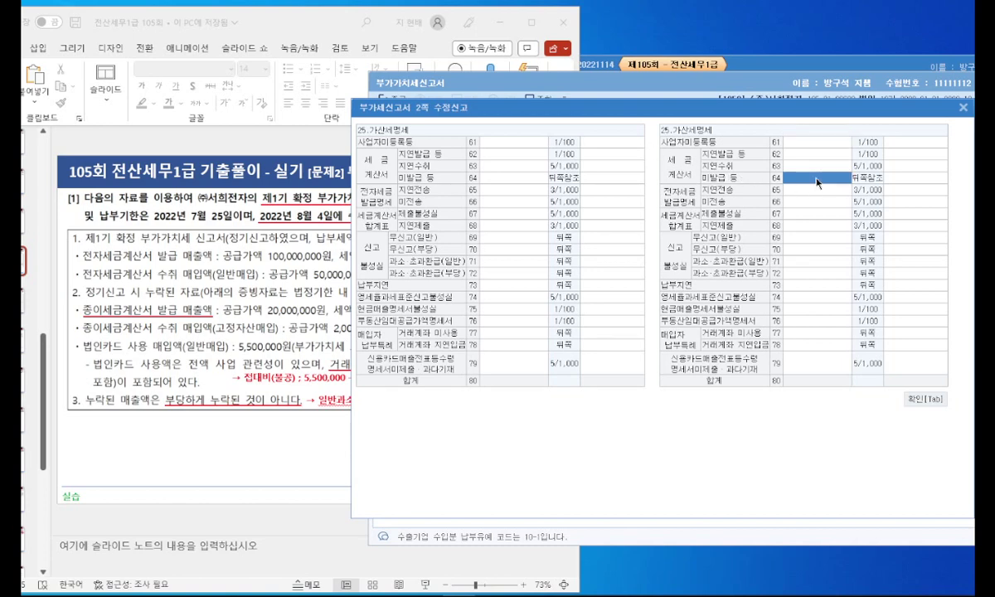
click(258, 299)
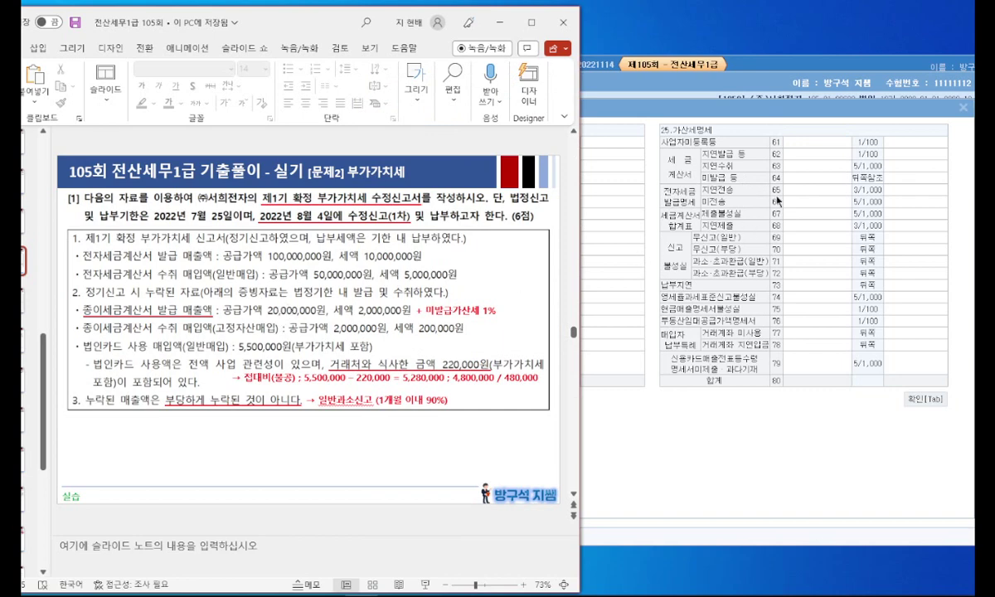
click(815, 189)
text(20000000)
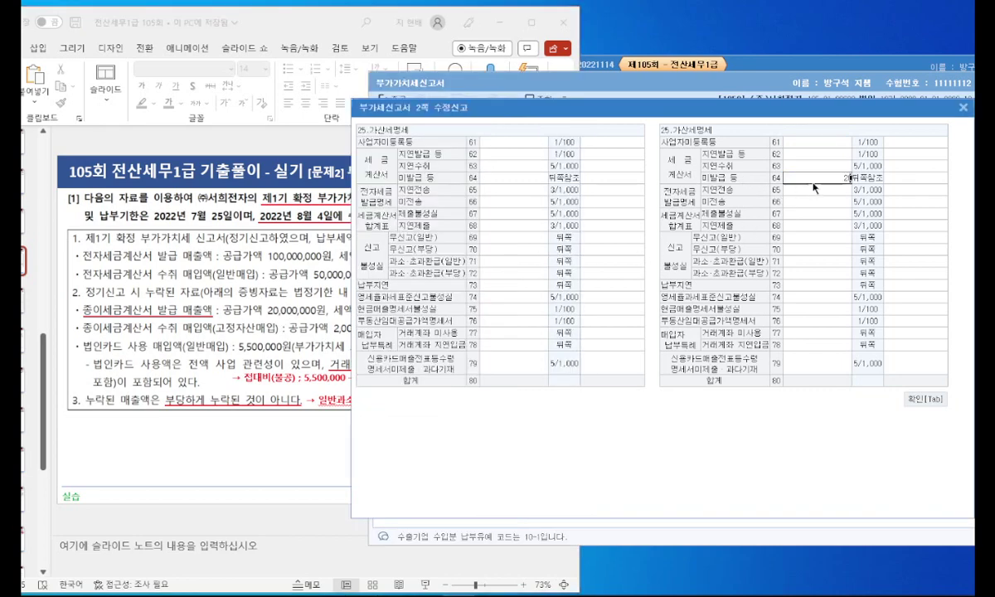
key(Return)
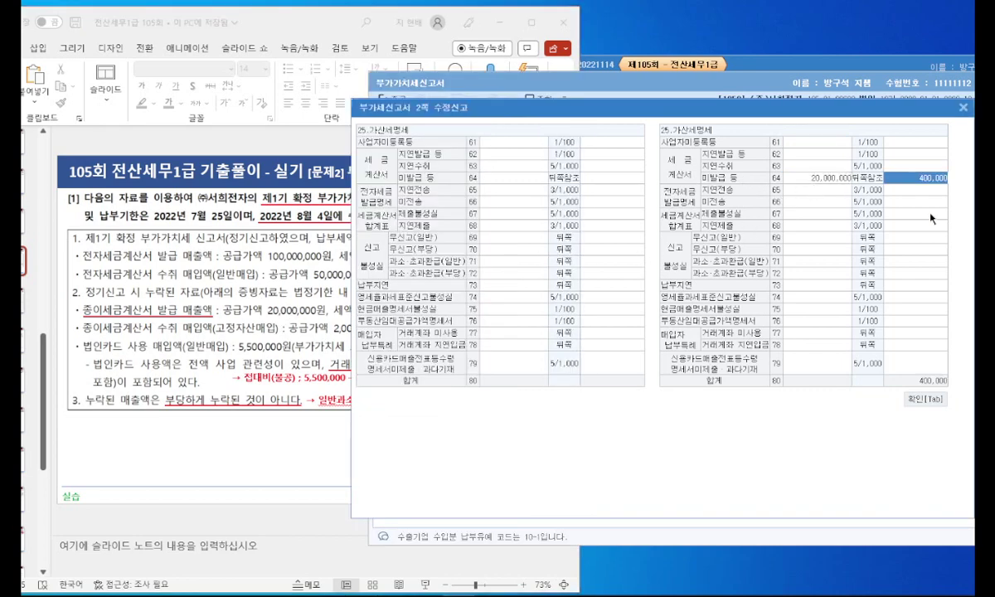
click(923, 179)
key(Delete)
text(200000)
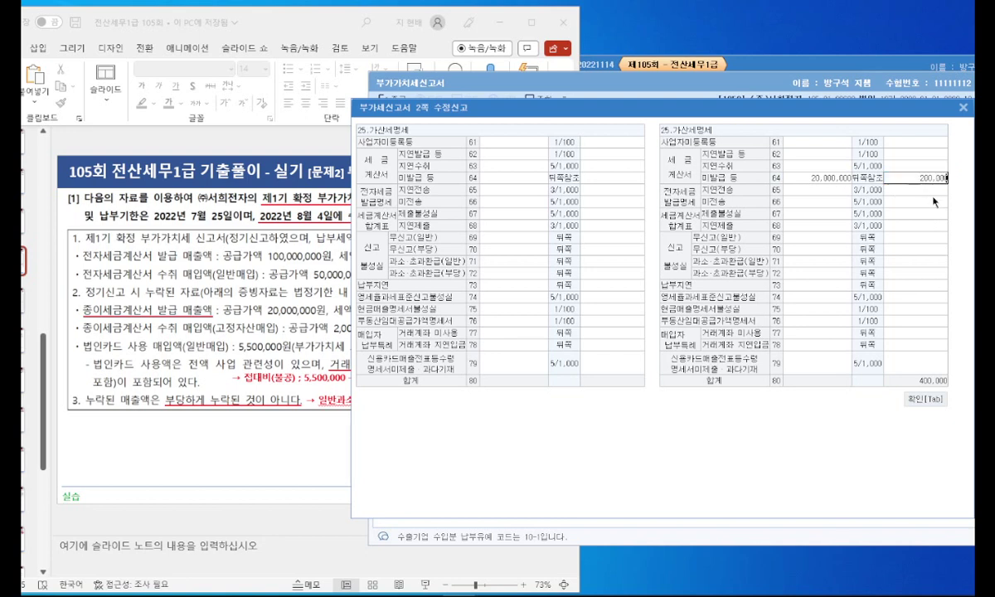
key(Return)
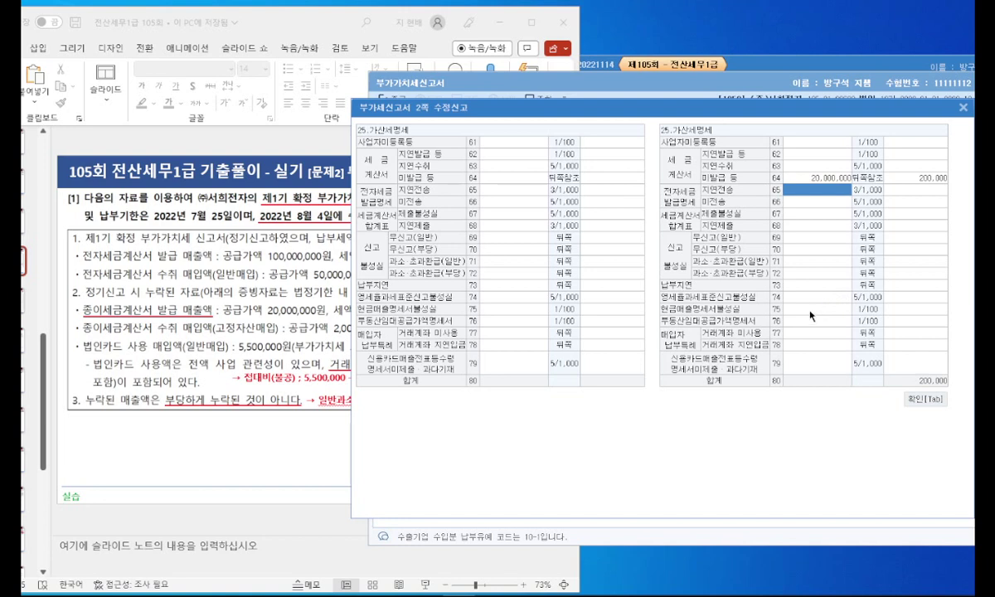
click(820, 286)
click(821, 288)
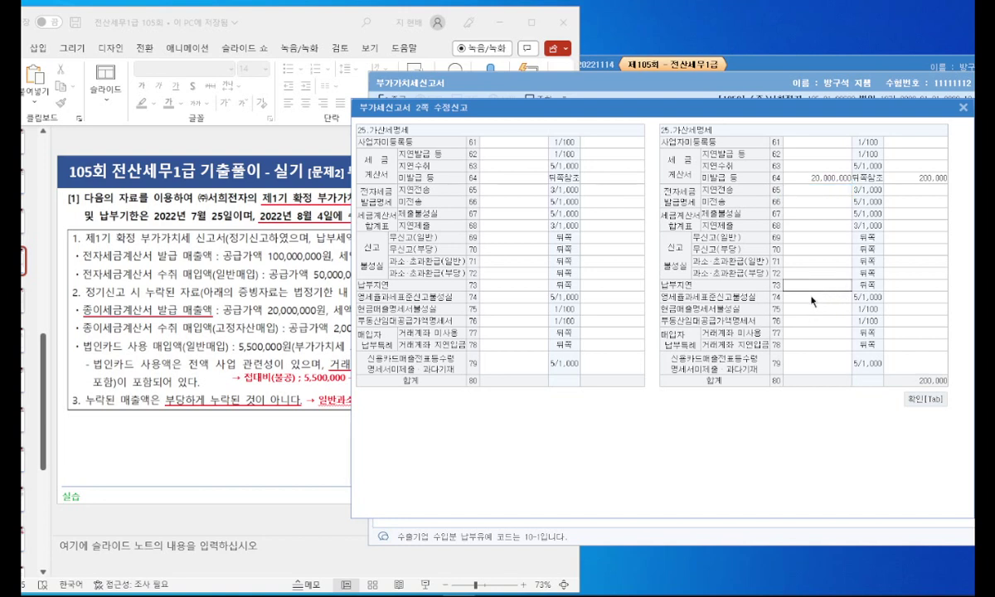
key(Escape)
Step: Duplicate the 접대비 note and rewrite it as '→ 납부지연가산세 입력 : 1,320,000'
click(319, 309)
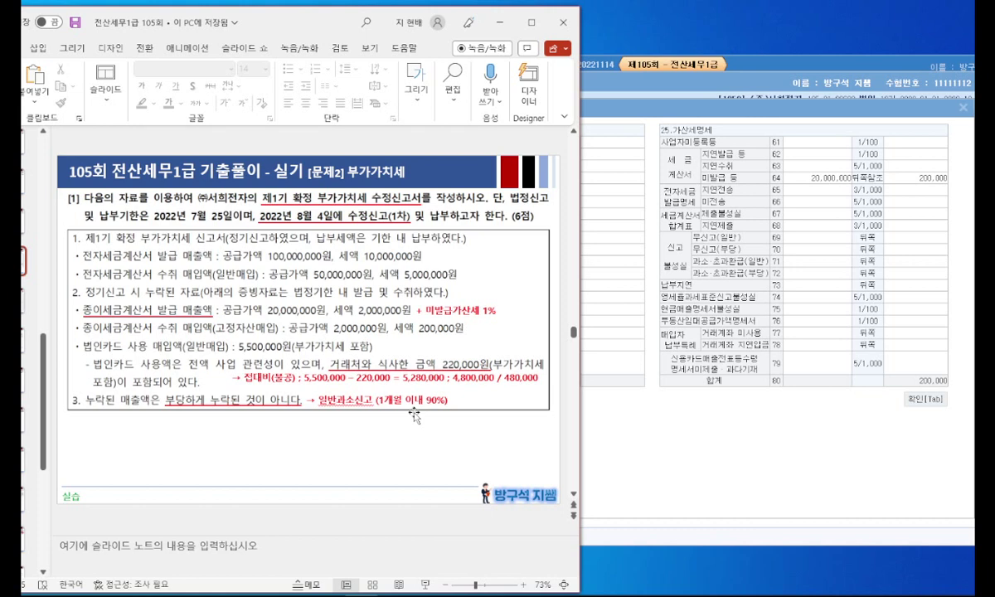
click(331, 401)
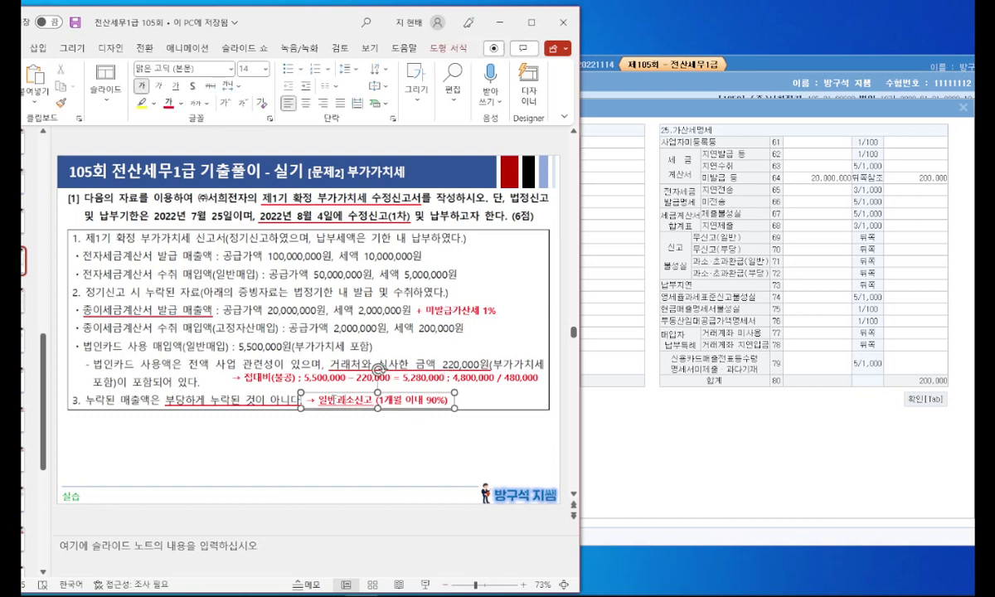
drag(377, 371, 175, 440)
drag(82, 427, 543, 430)
text(ㄴ)
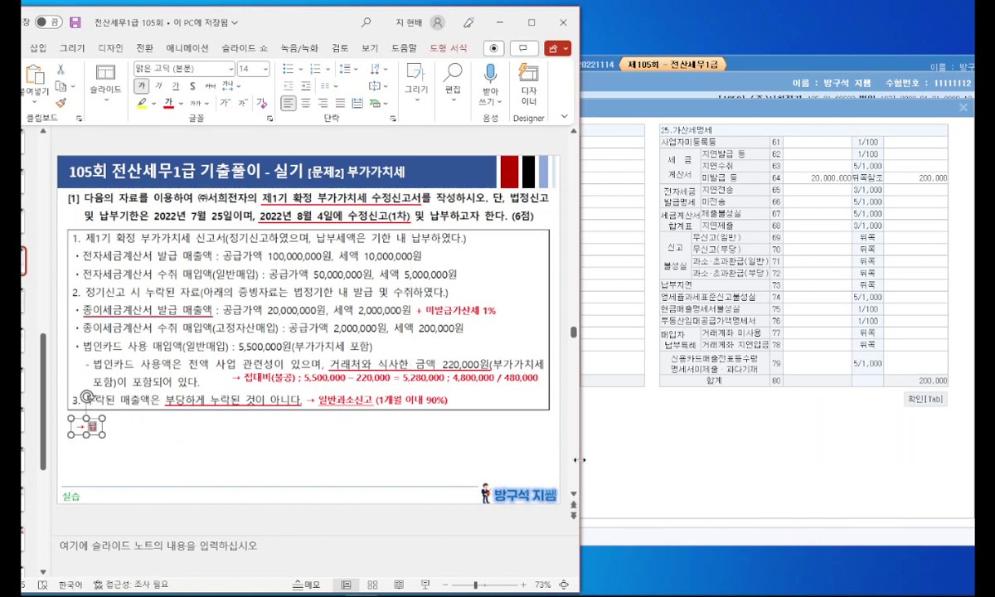
text(납부지연가산세 :)
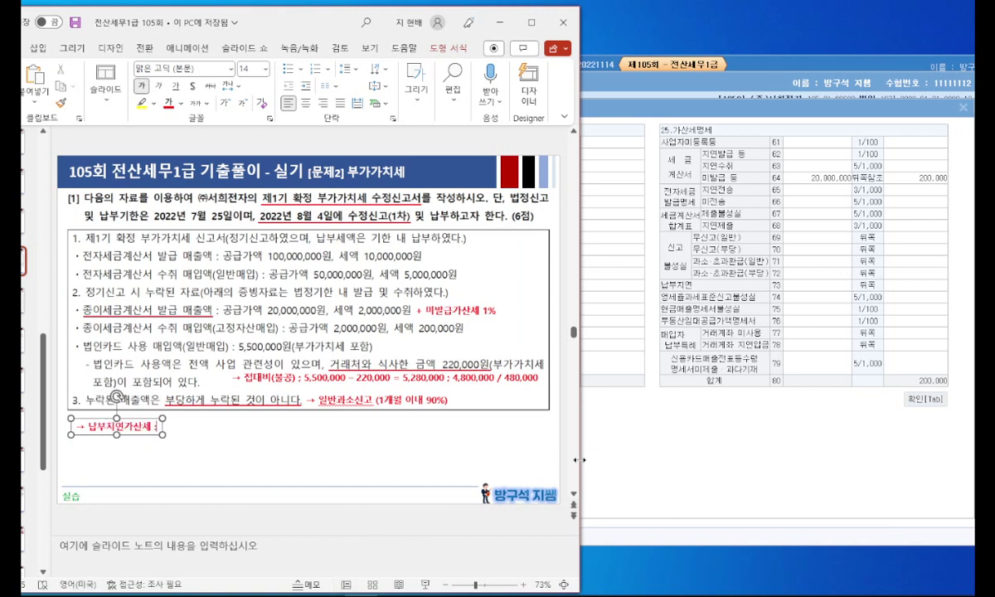
key(Hangul)
text(: 1)
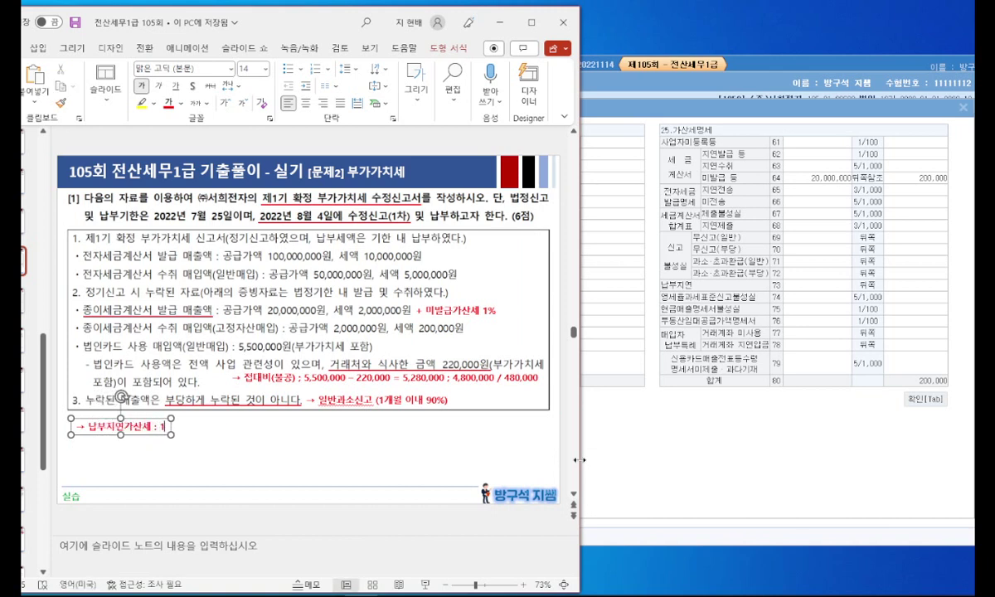
text(,320,000)
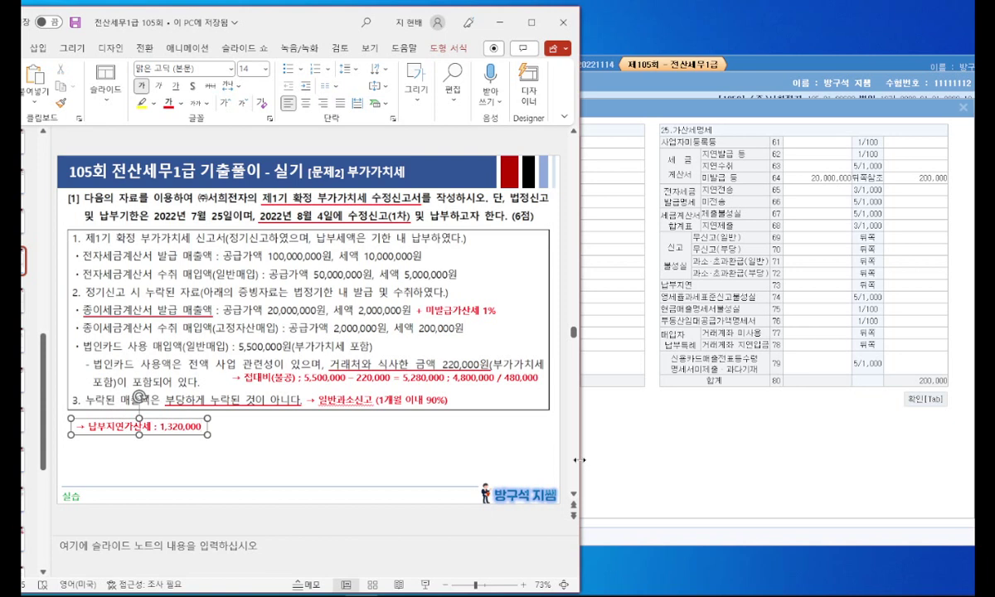
key(Left)
key(Left)
key(Left)
key(Left)
key(Left)
key(Left)
key(Left)
key(Left)
key(Left)
key(Left)
key(Hangul)
text(미)
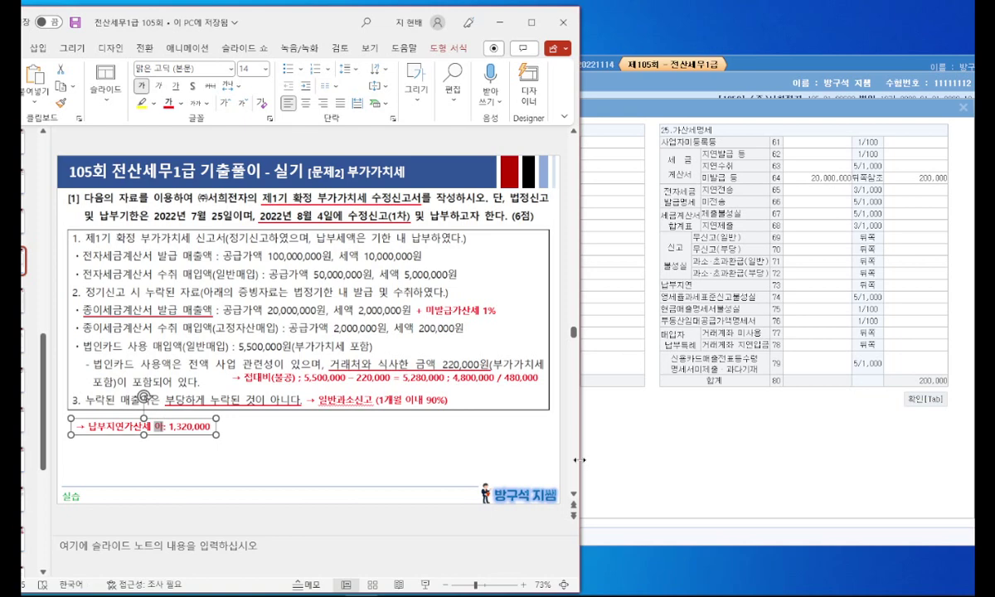
text(입력)
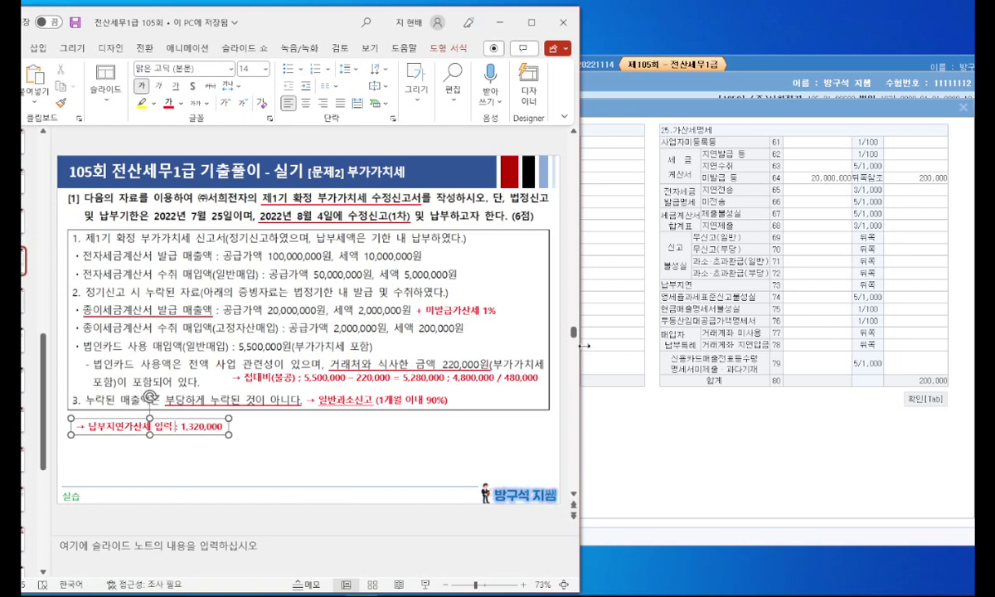
click(768, 451)
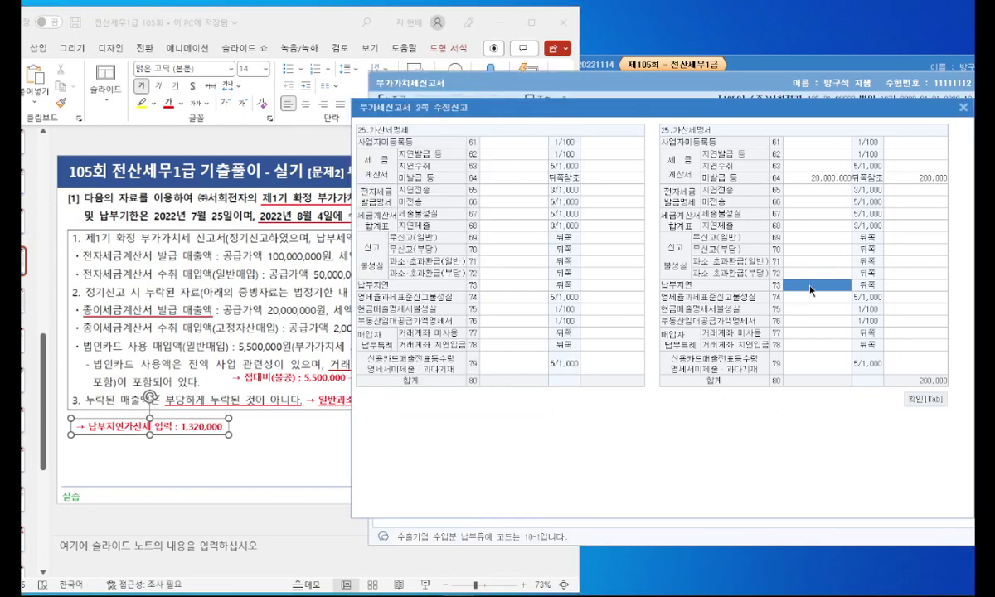
text(1320000)
key(Return)
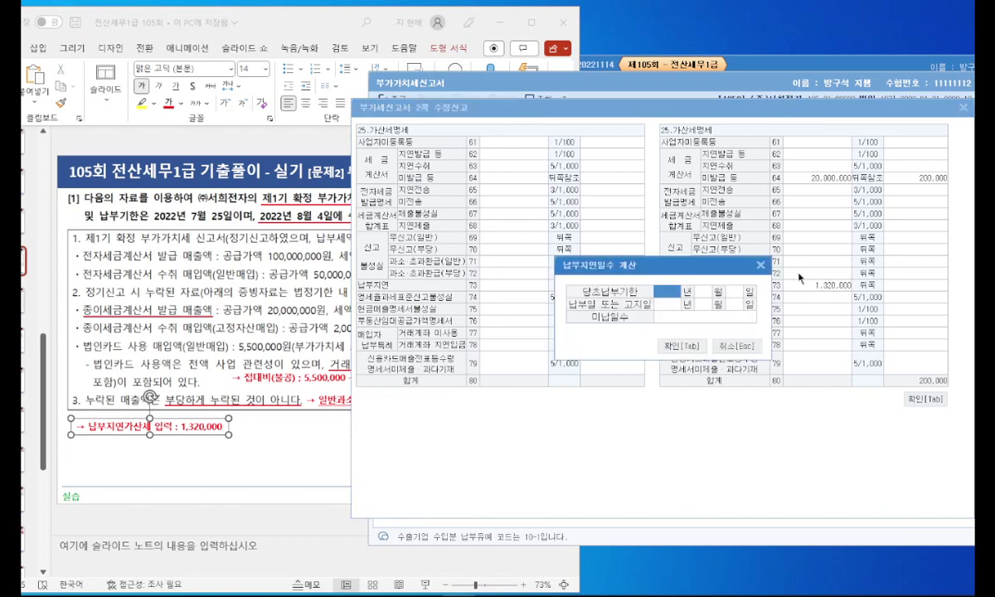
text(2022 년 7)
key(Return)
text(25 일 )
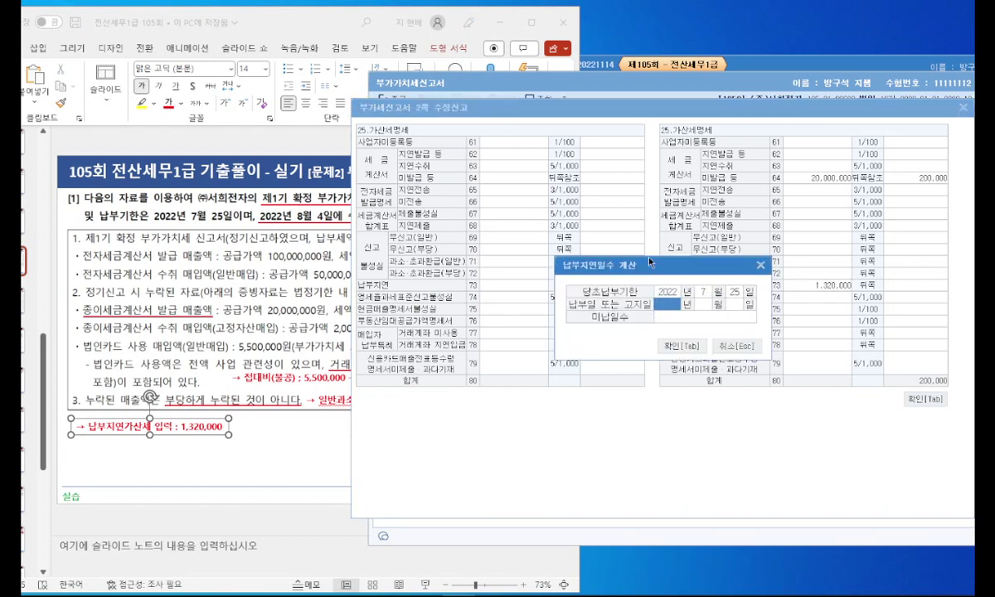
text(2022 년 8)
key(Return)
text(4)
key(Return)
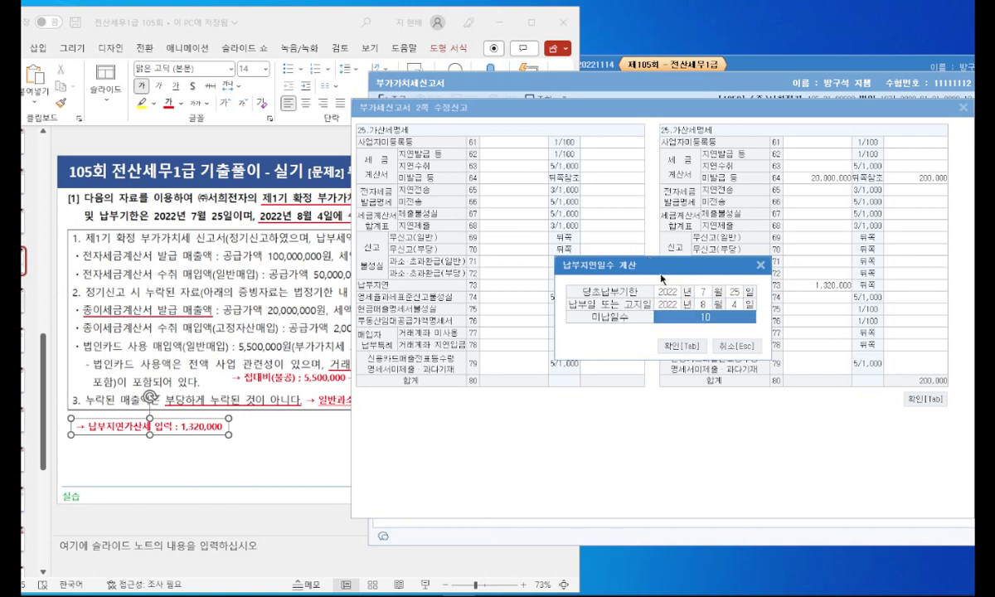
click(701, 348)
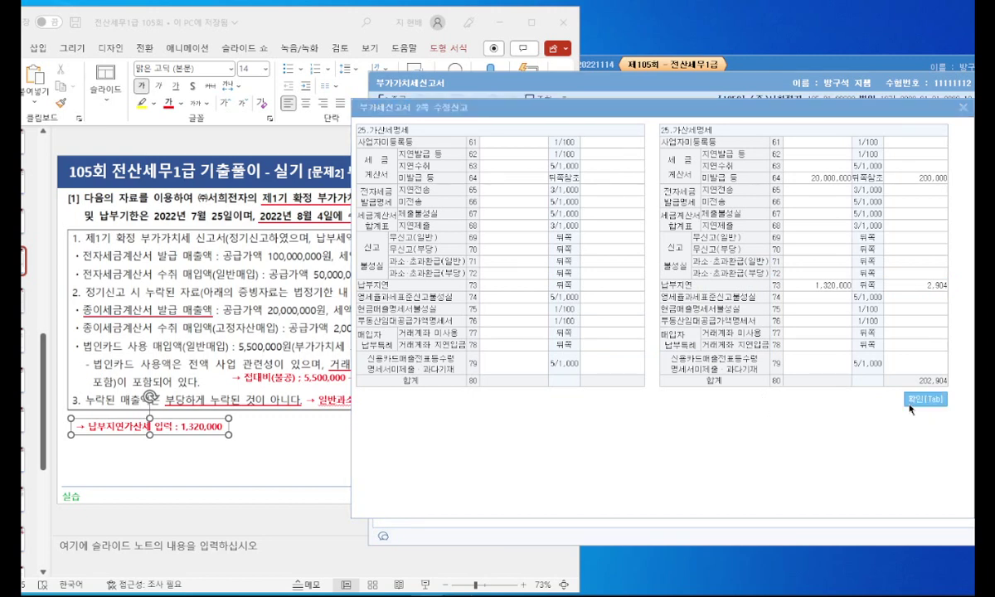
click(321, 452)
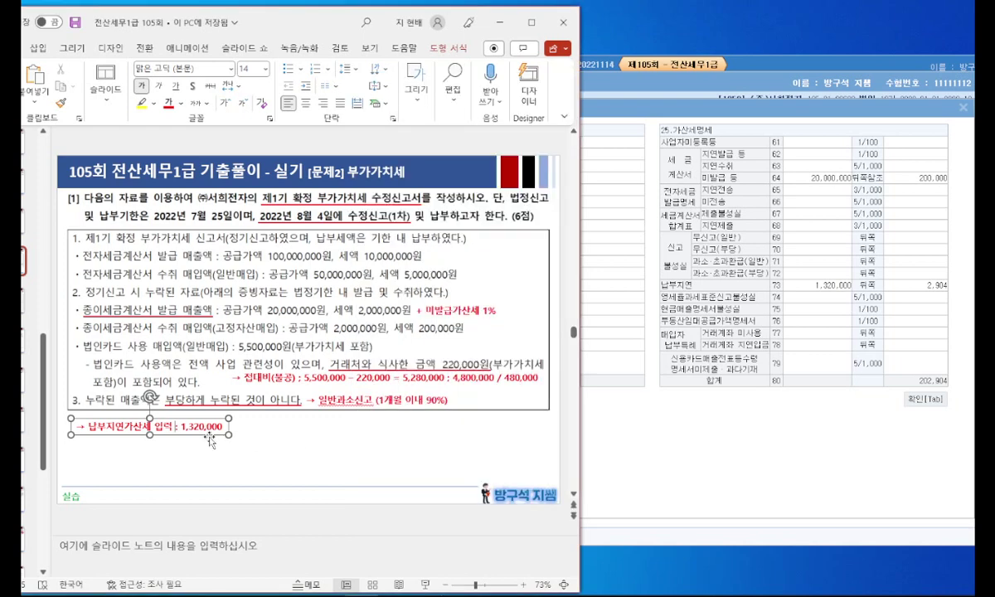
Step: Duplicate the annotation and change 납부지연 to 신고불성실 in the copy
drag(198, 414, 214, 461)
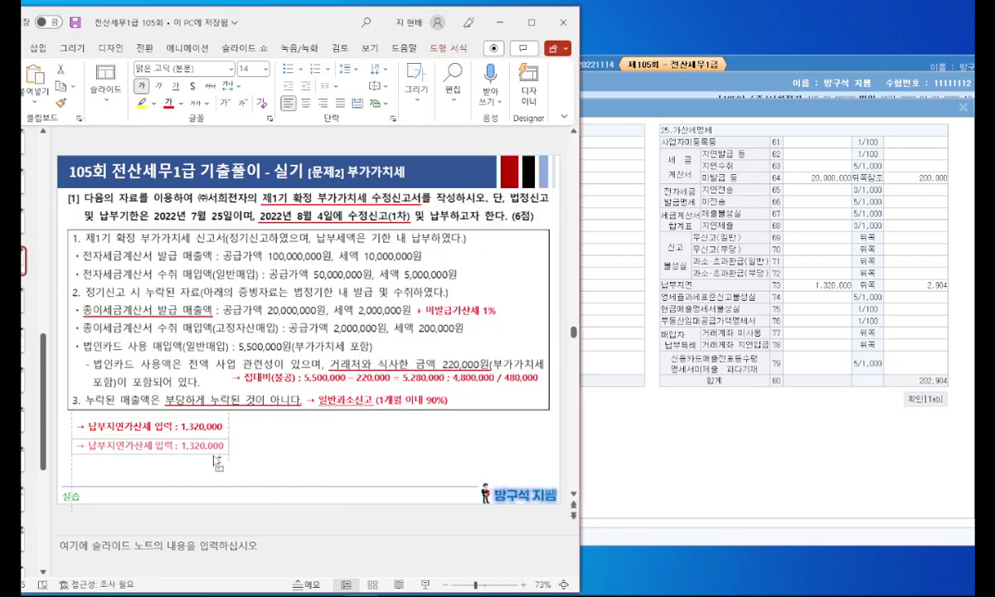
drag(89, 446, 125, 445)
text(신고불성ㅅ)
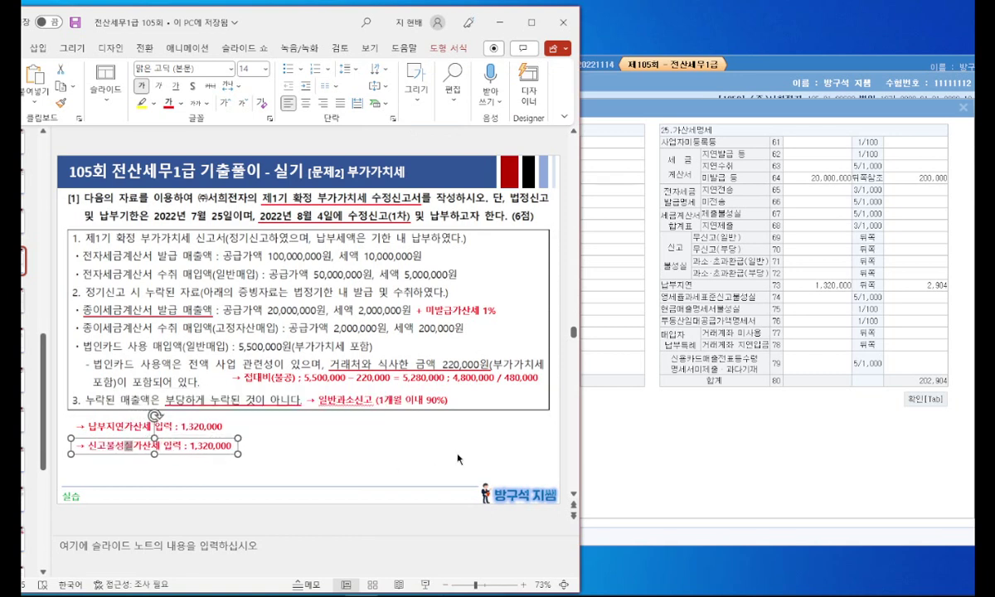
text(ㅣㄹ)
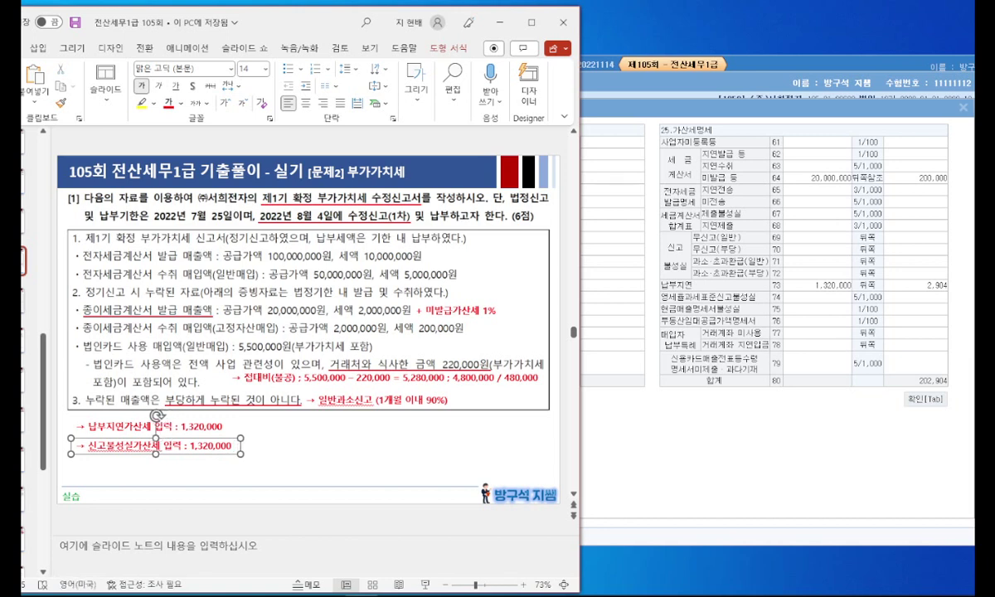
Step: Complete the formula 1,320,000 × 10% × (1-90%) = 13,200 using inserted × symbols
text(ㄷ)
key(Hangul_Hanja)
key(Tab)
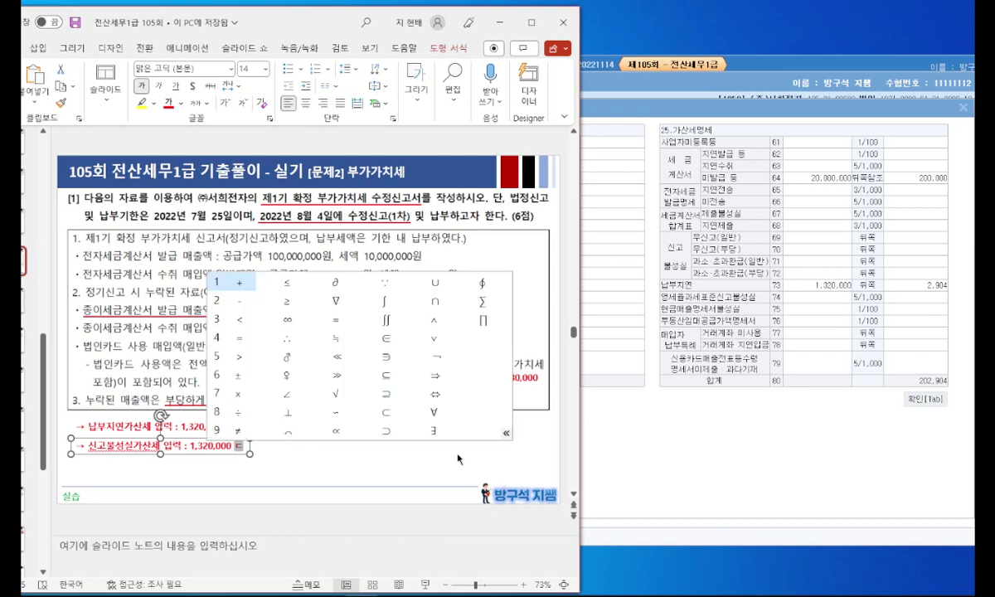
key(Down)
key(Down)
key(Down)
key(Down)
key(Down)
key(Down)
key(Return)
text(10)
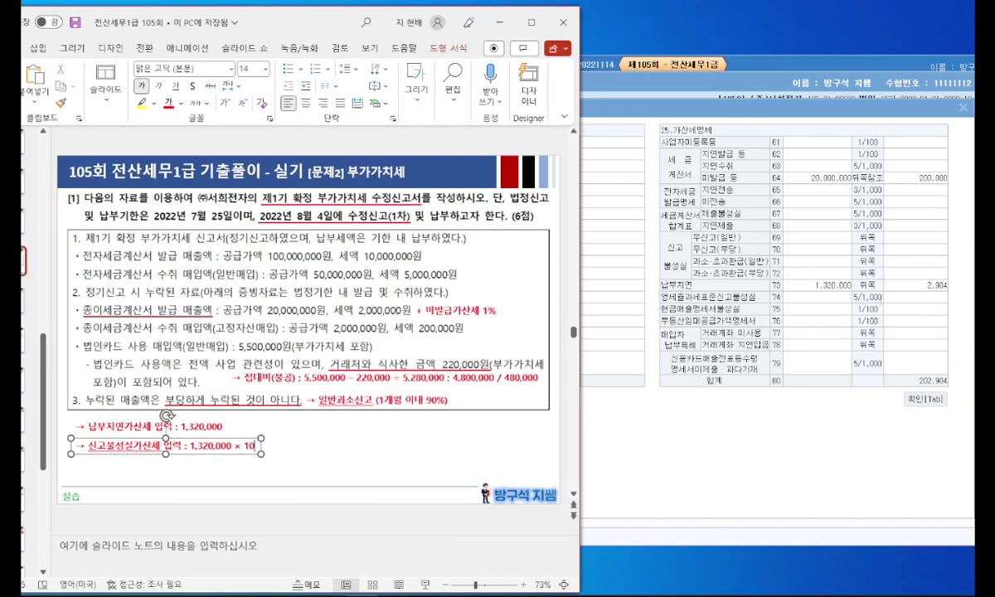
text(% ㄷ)
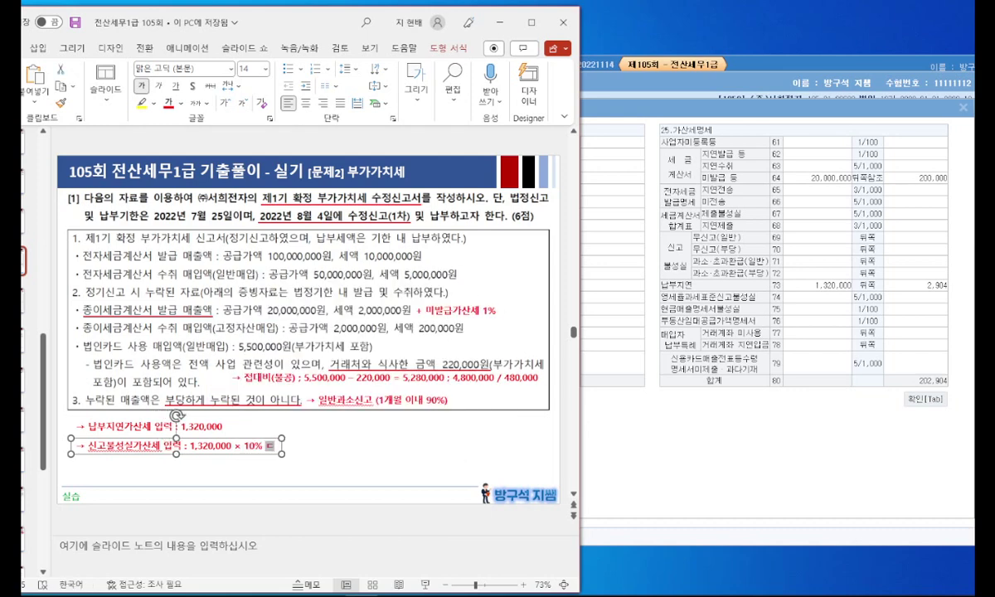
key(Hangul_Hanja)
key(Down)
key(Down)
key(Down)
key(Down)
key(Down)
key(Down)
key(Return)
text(()
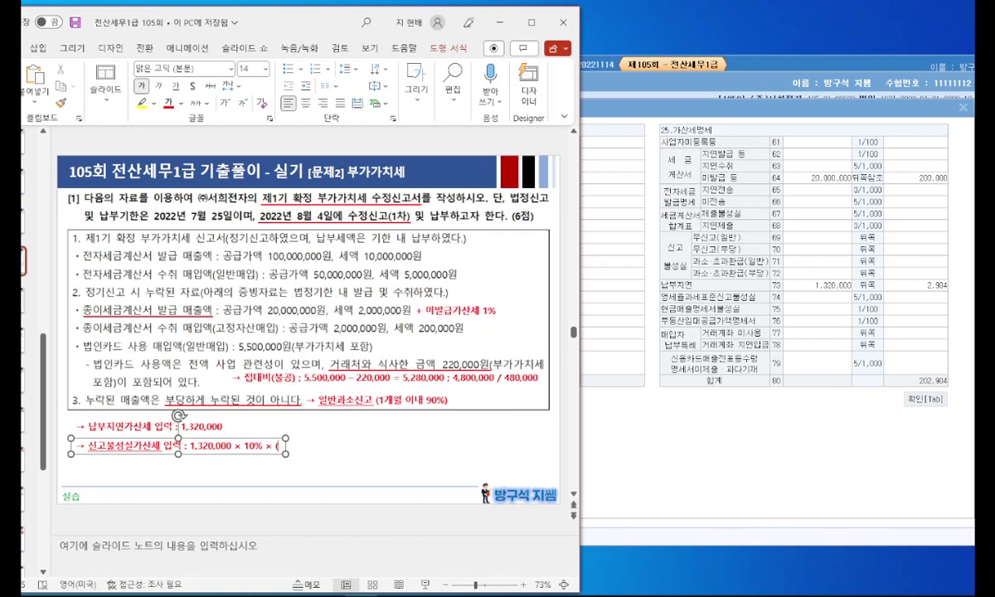
text(1-9)
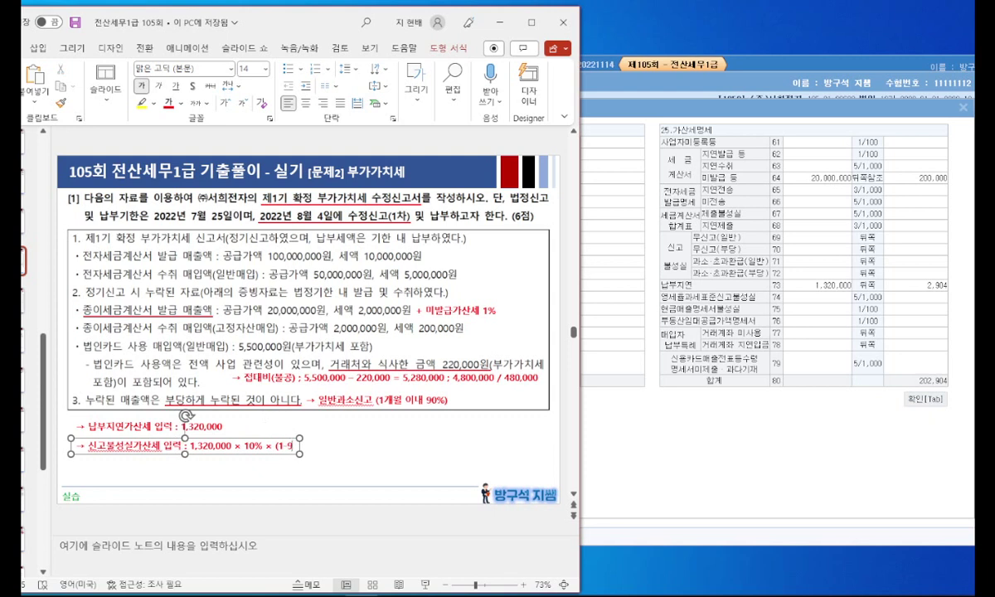
text(0%) = )
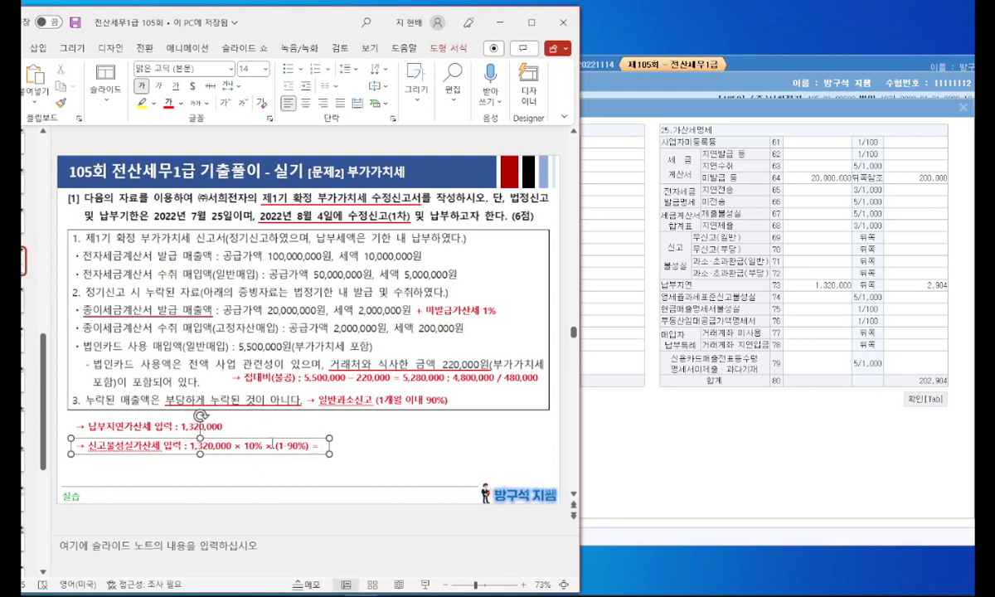
text(13,200)
click(219, 467)
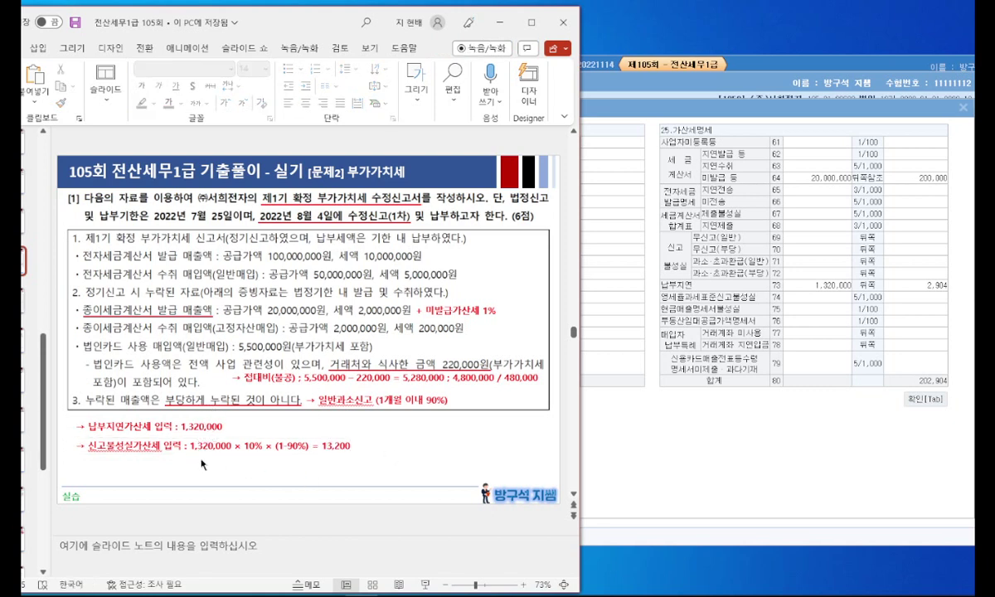
Step: Enter 1,320,000 with a 13,200 penalty in row 71, bringing penalties to 216,104
click(827, 266)
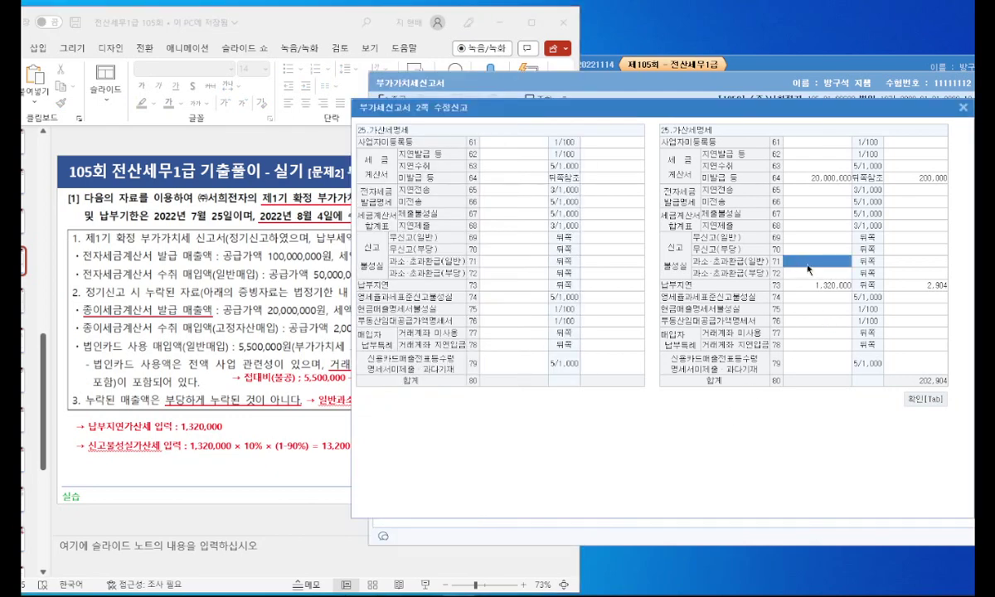
text(1320000)
key(Return)
text(13,200)
key(Return)
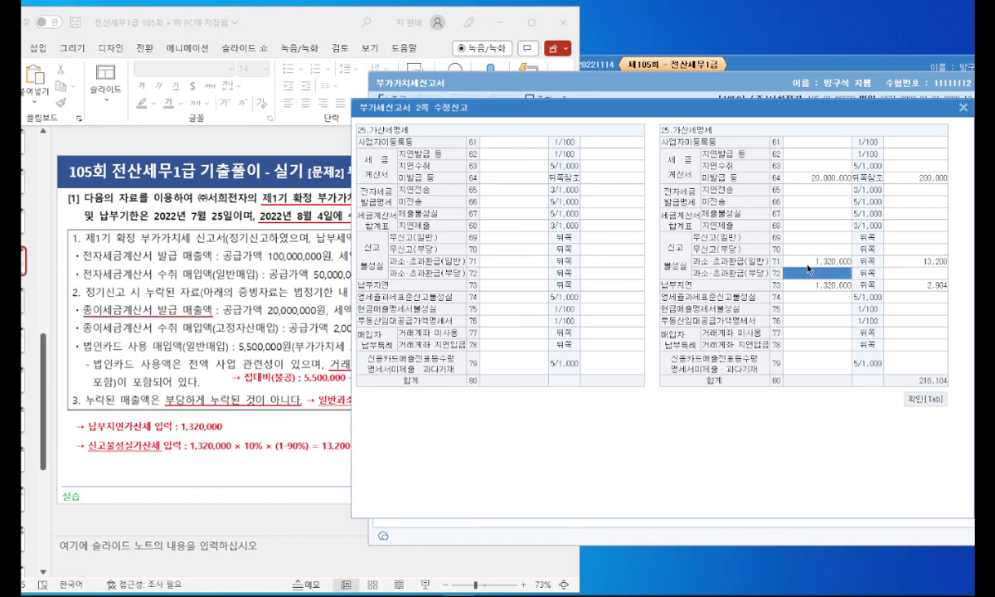
key(Tab)
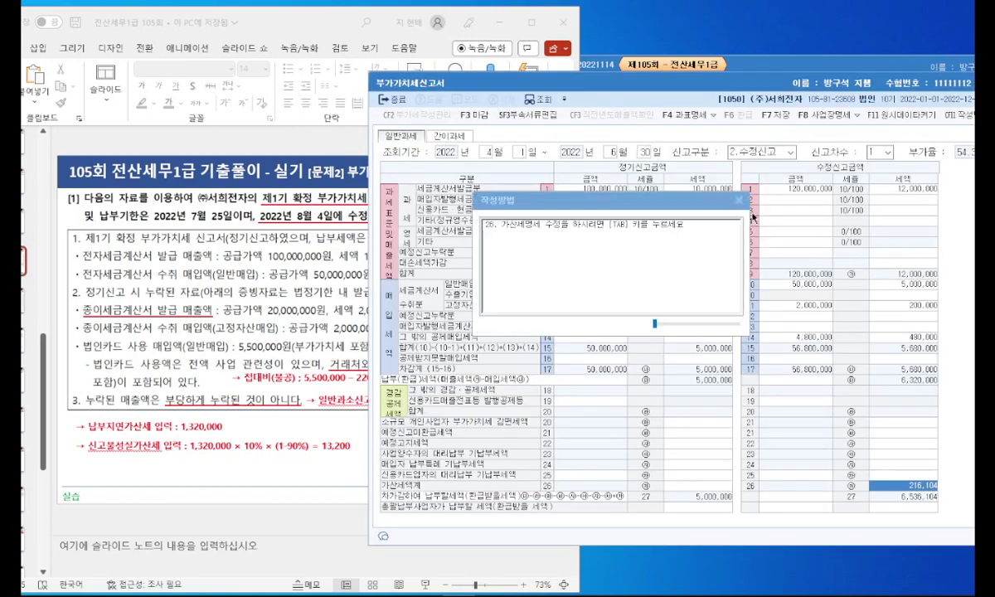
click(740, 201)
Step: Close the amended VAT return, saving the changes
drag(717, 89, 528, 90)
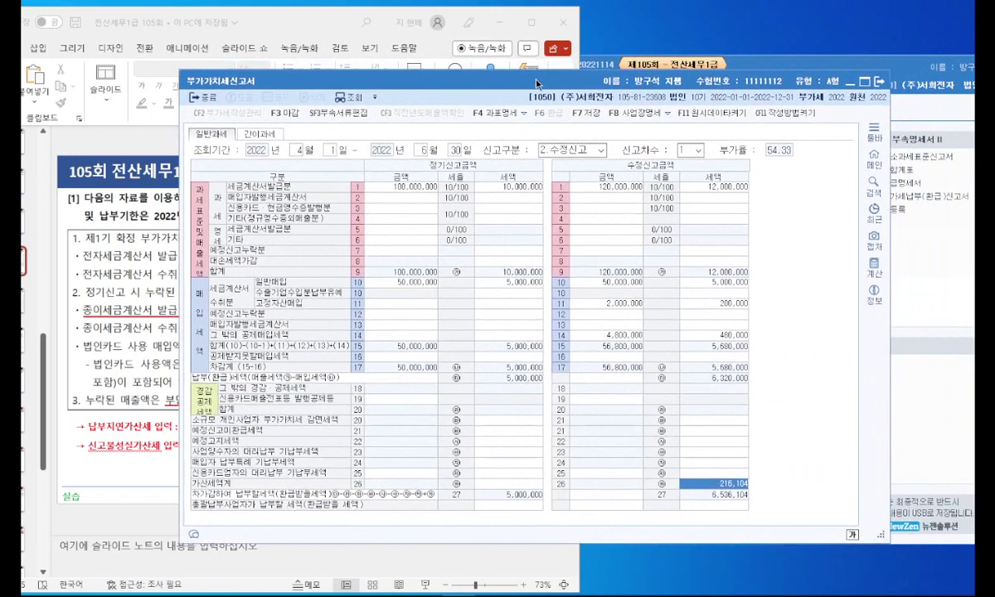
click(881, 85)
click(550, 330)
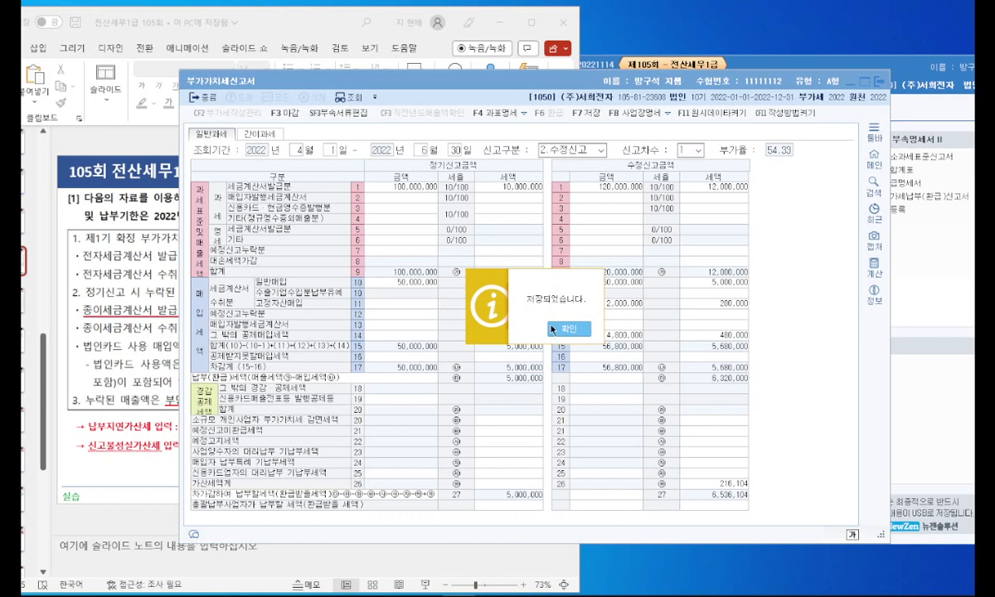
click(564, 330)
click(531, 25)
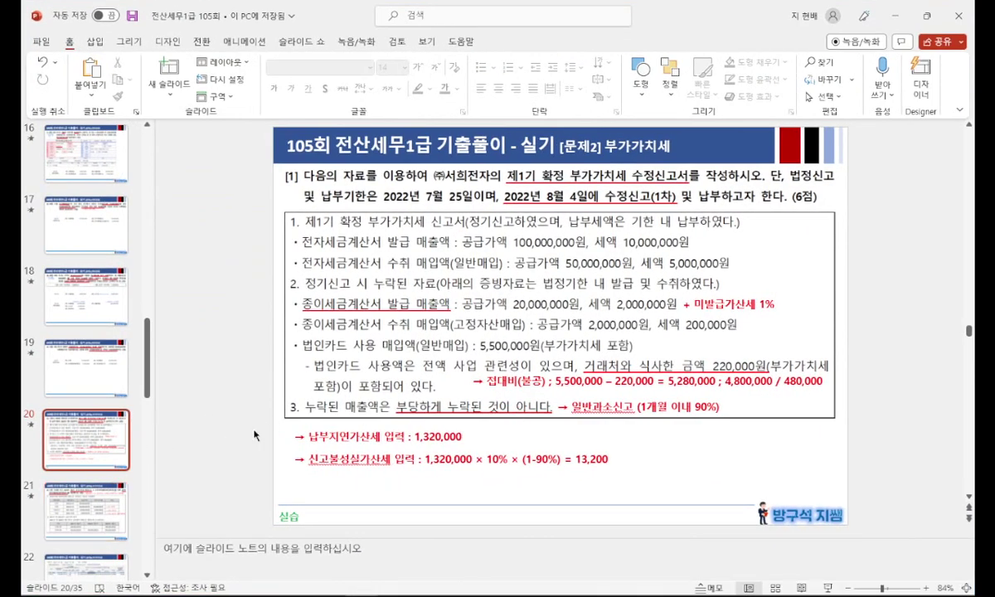
Step: Start the slide show from slide 21
click(106, 501)
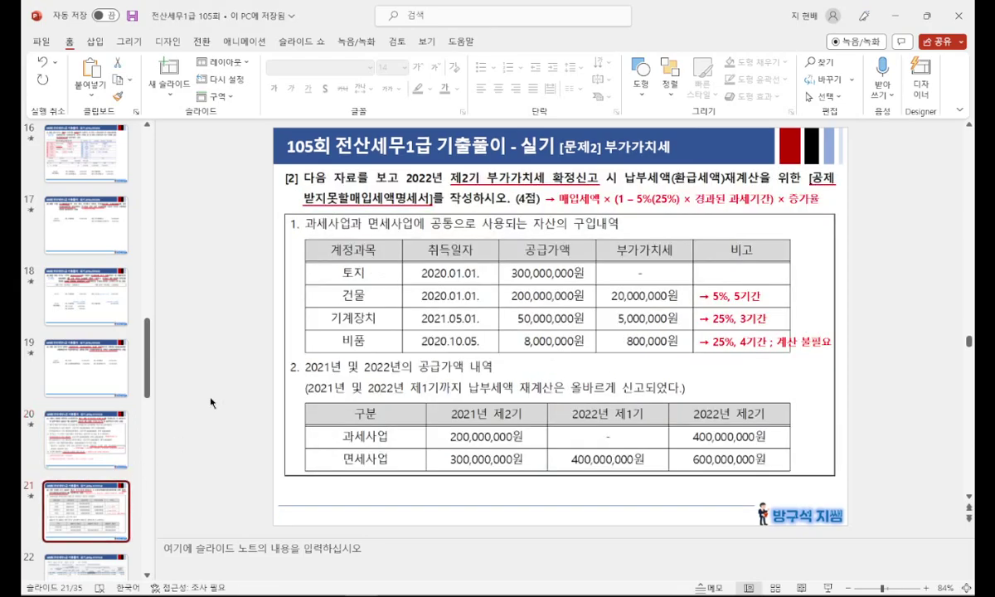
key(shift+F5)
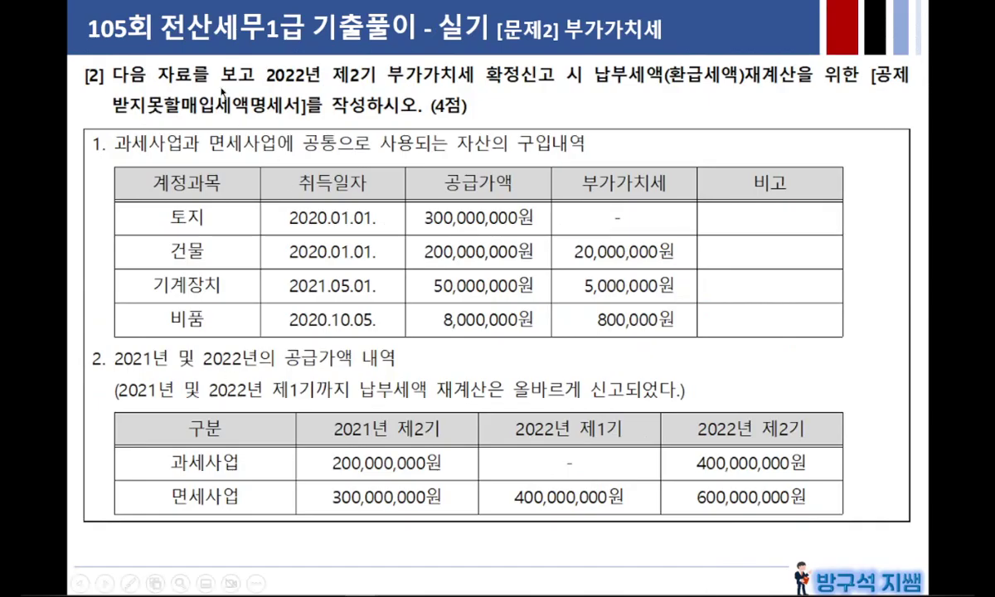
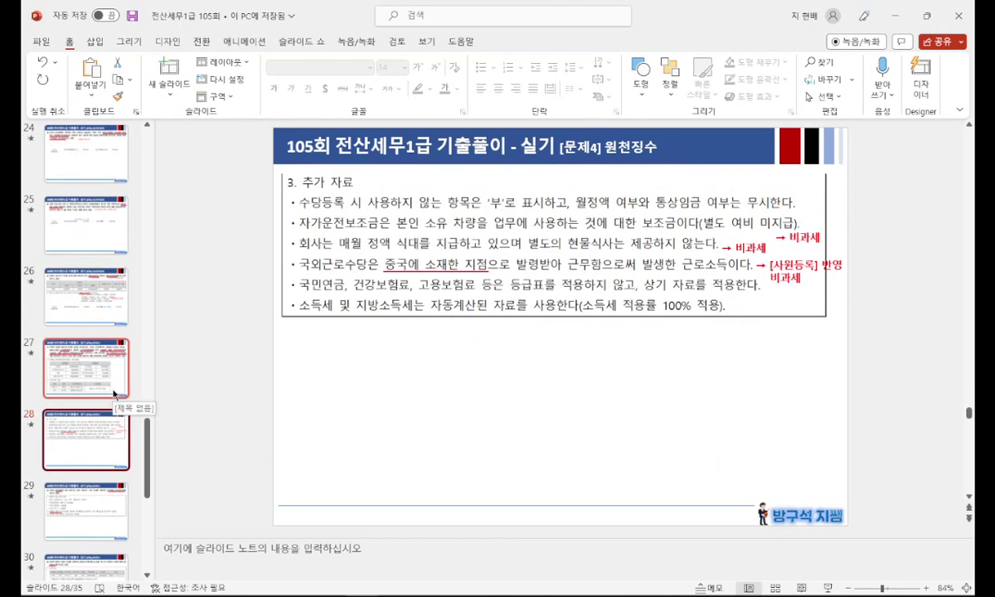
Step: Show slide 27's payroll problem in a smaller PowerPoint window moved left, with KcLep beside it
click(115, 392)
drag(684, 20, 274, 1)
drag(673, 29, 258, 17)
click(603, 119)
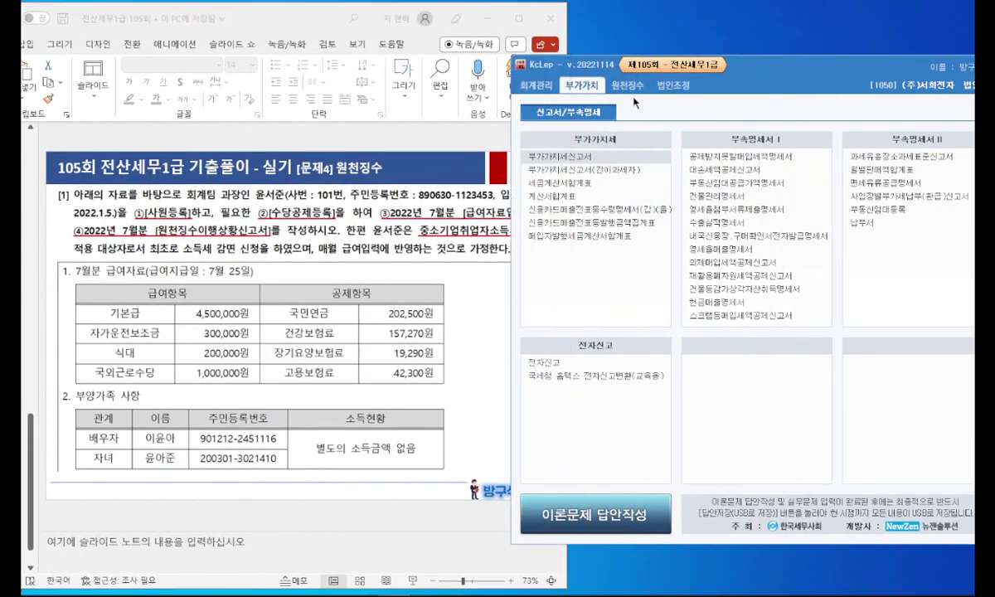
Step: Open Employee Registration under KcLep's withholding section and start a new employee row
click(628, 85)
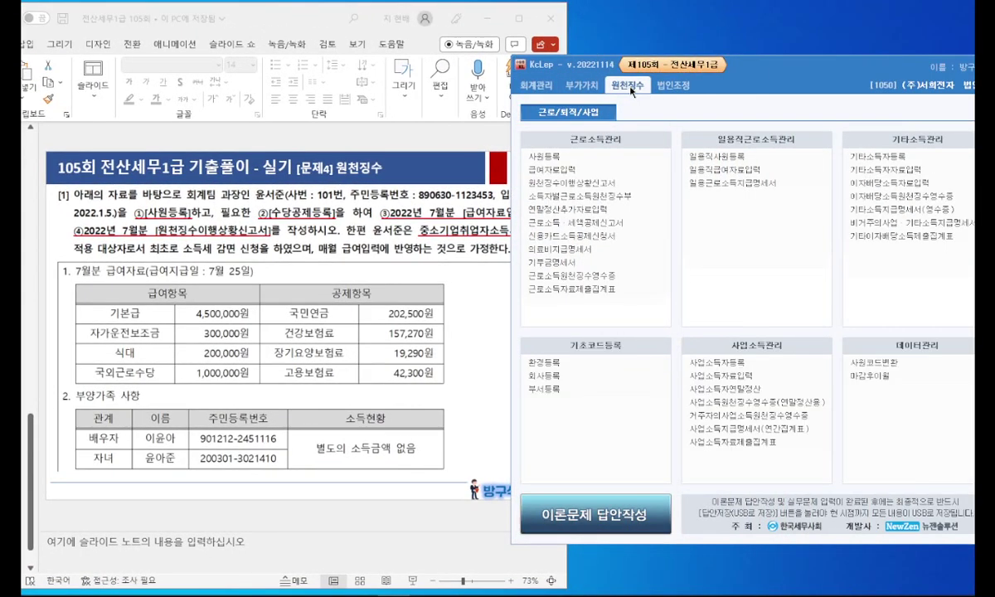
click(586, 157)
drag(830, 33, 603, 75)
click(490, 152)
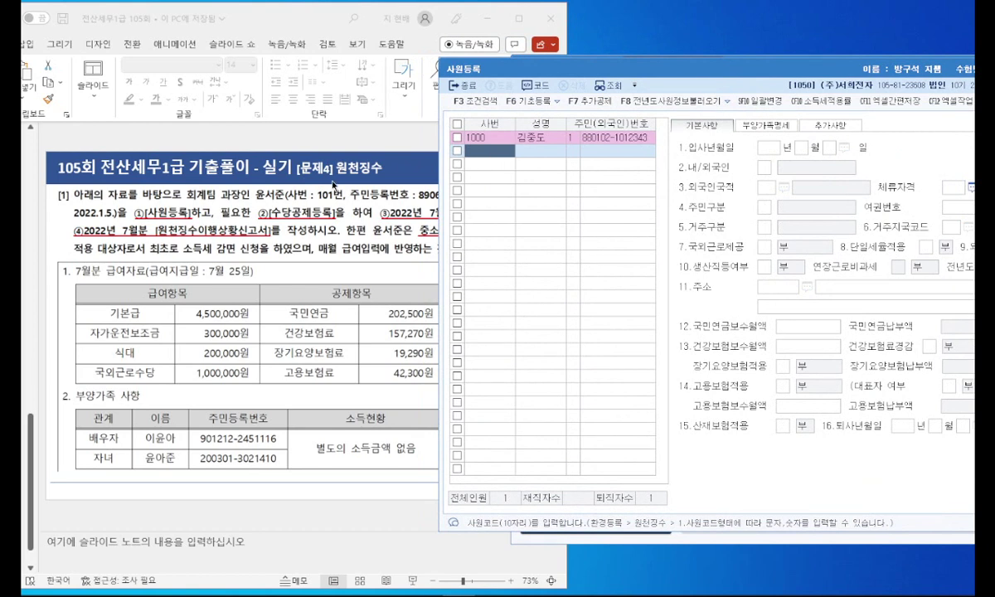
click(343, 180)
click(594, 197)
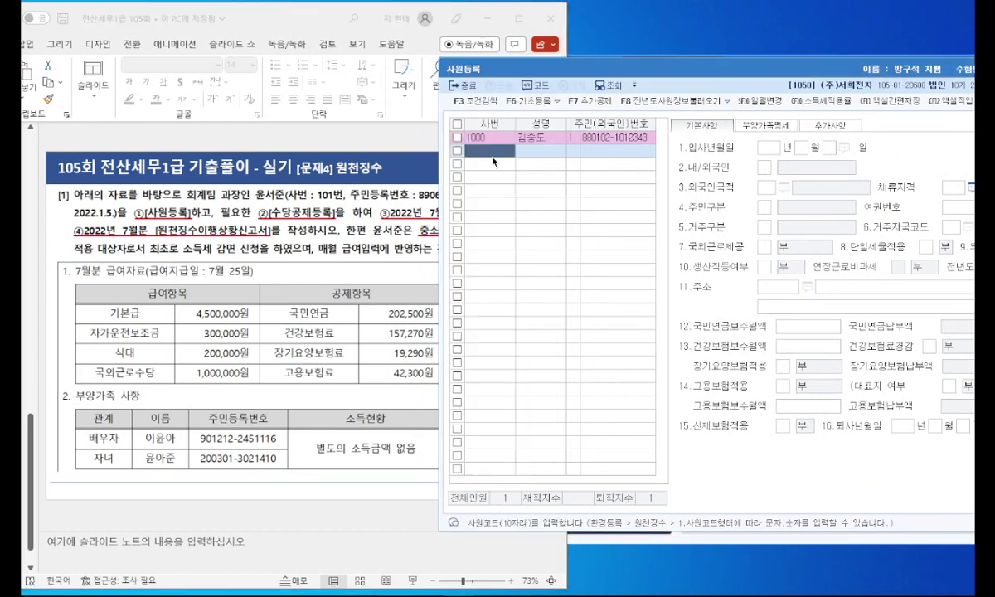
Step: Enter employee number 101 and the employee's name, keeping resident registration number as ID type
text(101)
key(Return)
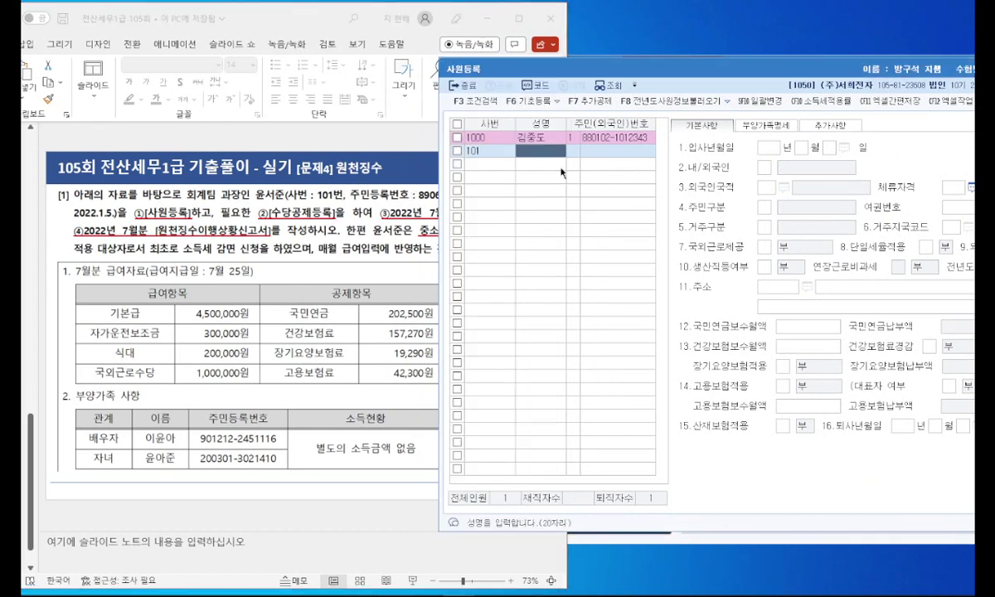
key(Return)
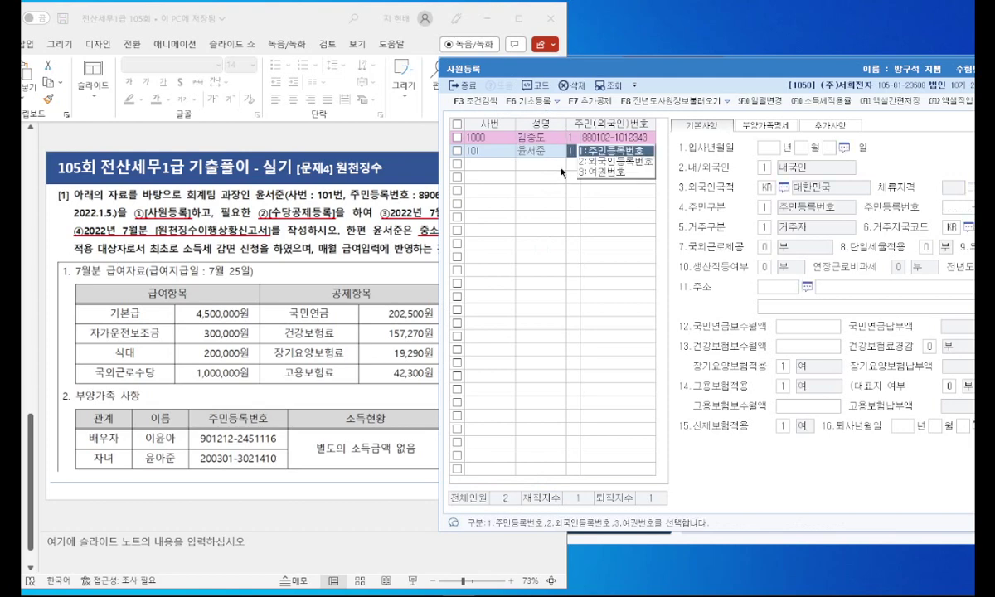
key(Return)
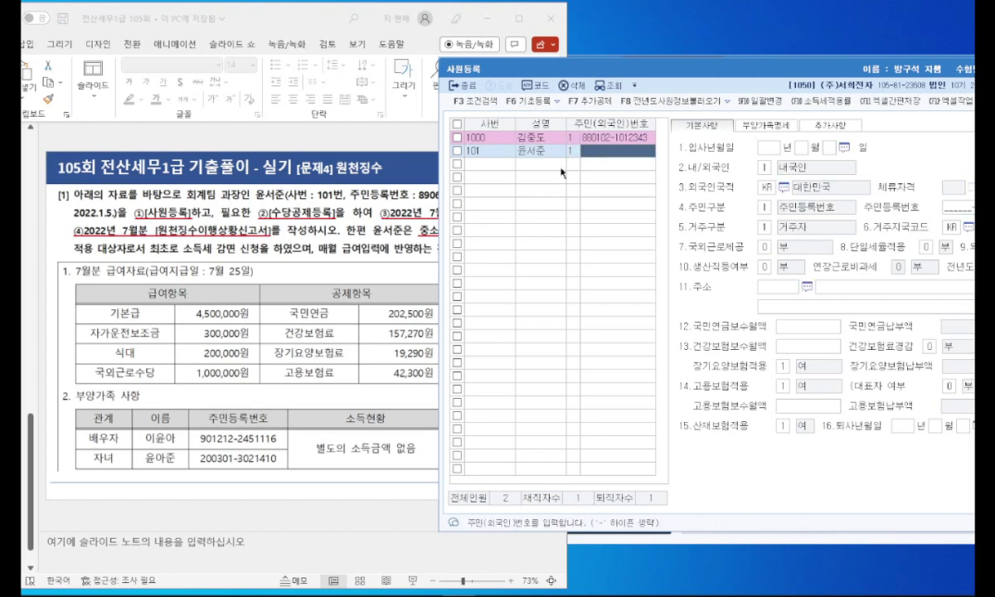
Step: Fill in the employee's resident registration number and hire date 2022-01-05 as a domestic resident
drag(329, 23, 243, 26)
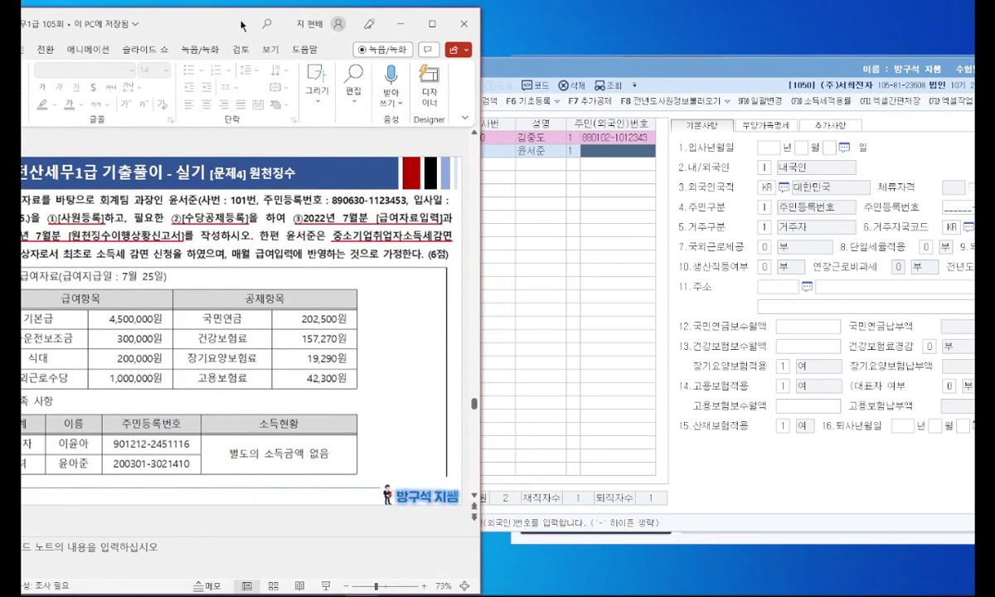
click(608, 151)
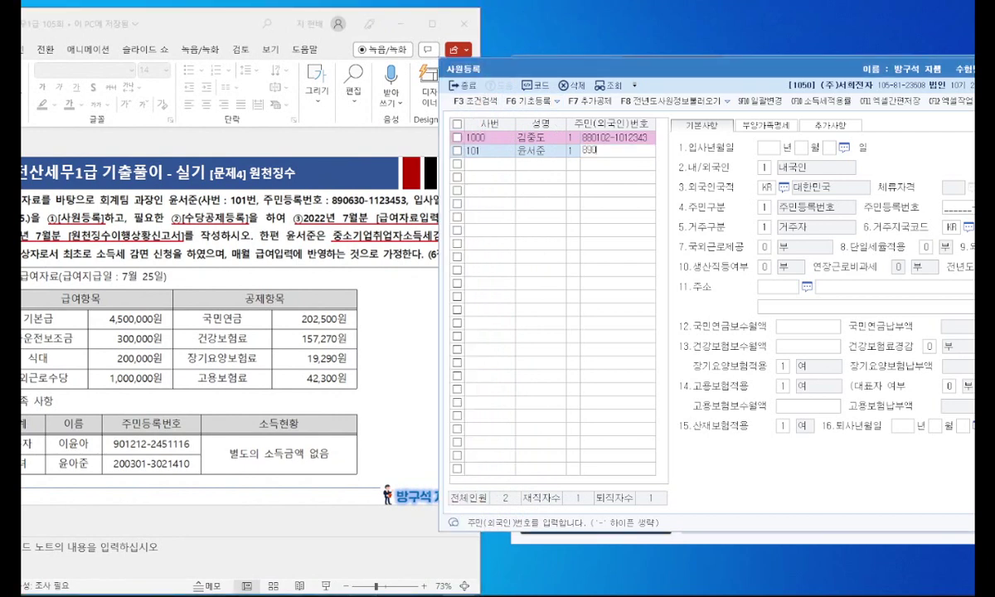
key(Return)
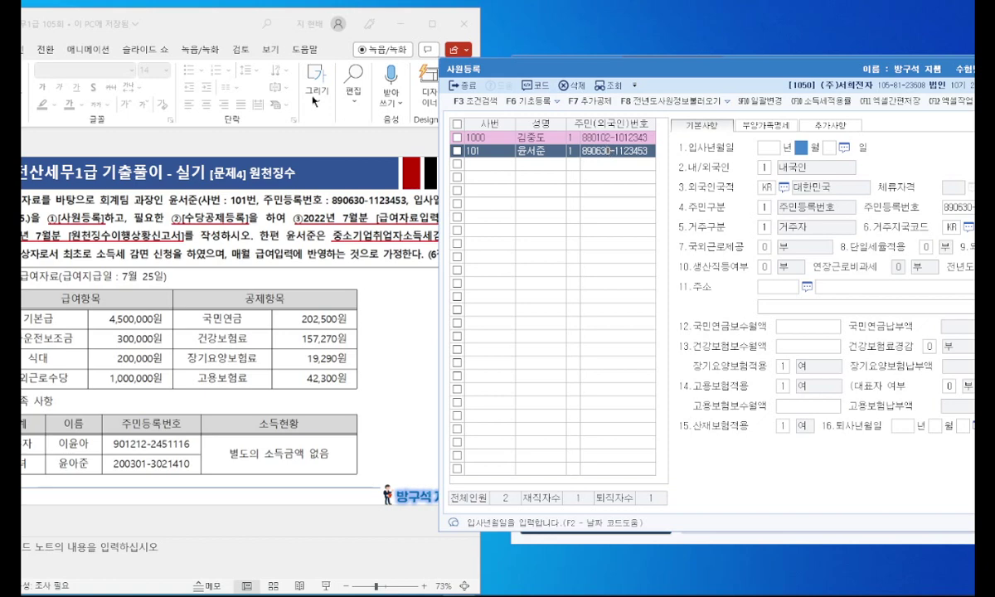
drag(224, 23, 291, 23)
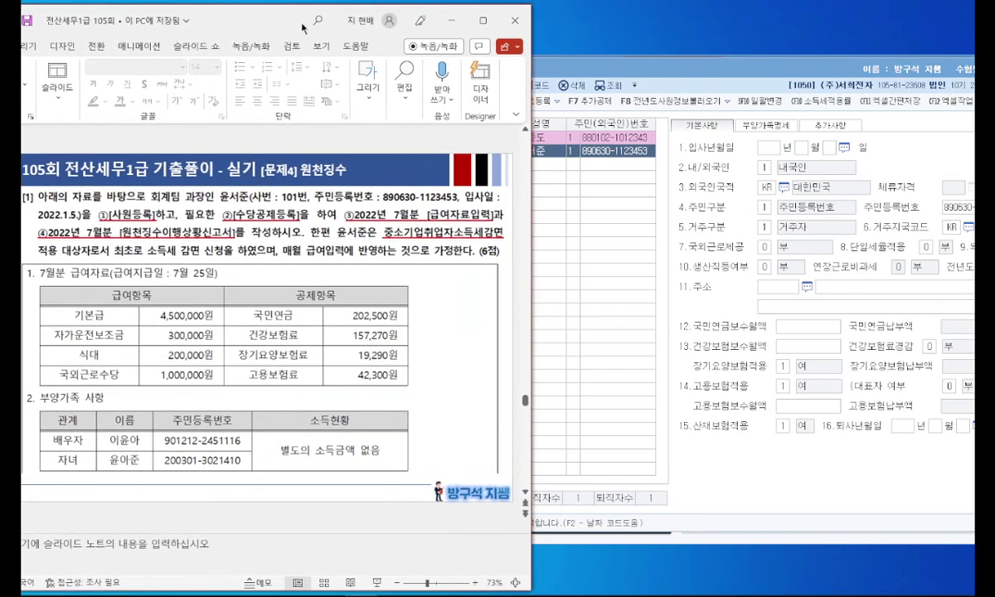
click(799, 153)
text(20220105)
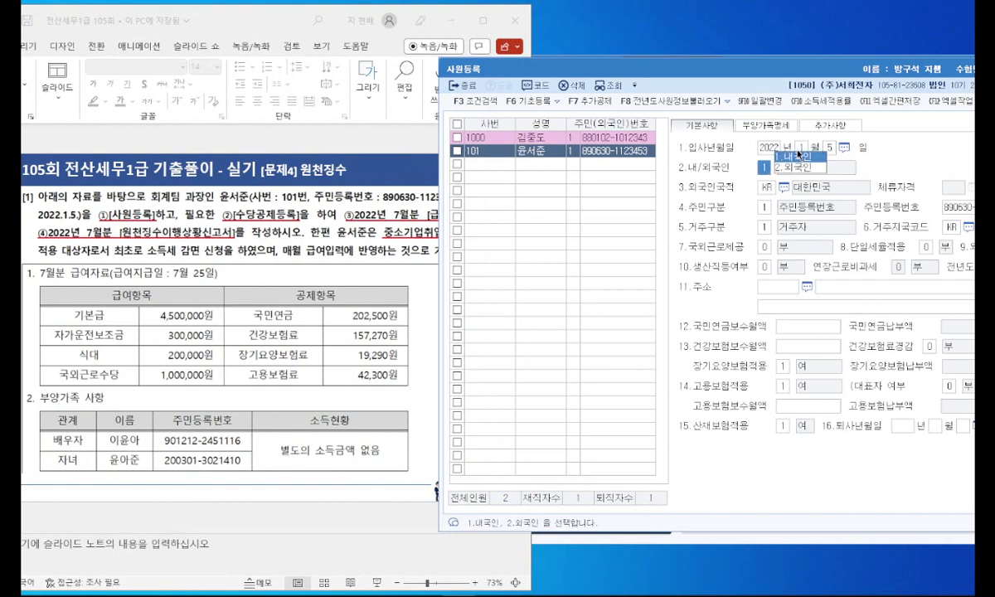
key(Return)
drag(712, 59, 652, 65)
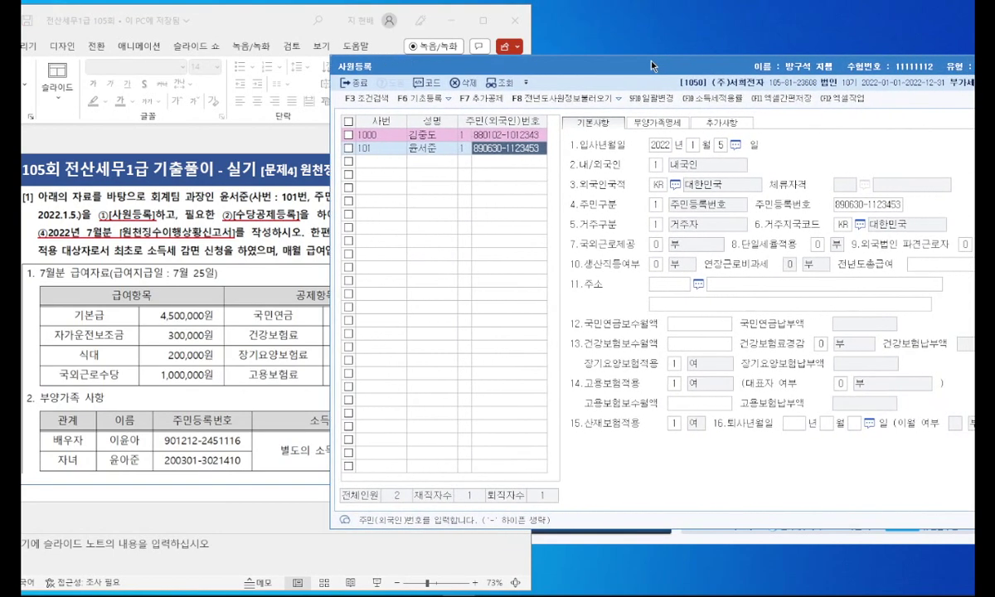
Step: Set employee 101's overseas work provision to 1, the 1,000,000-won monthly non-taxable option
click(230, 254)
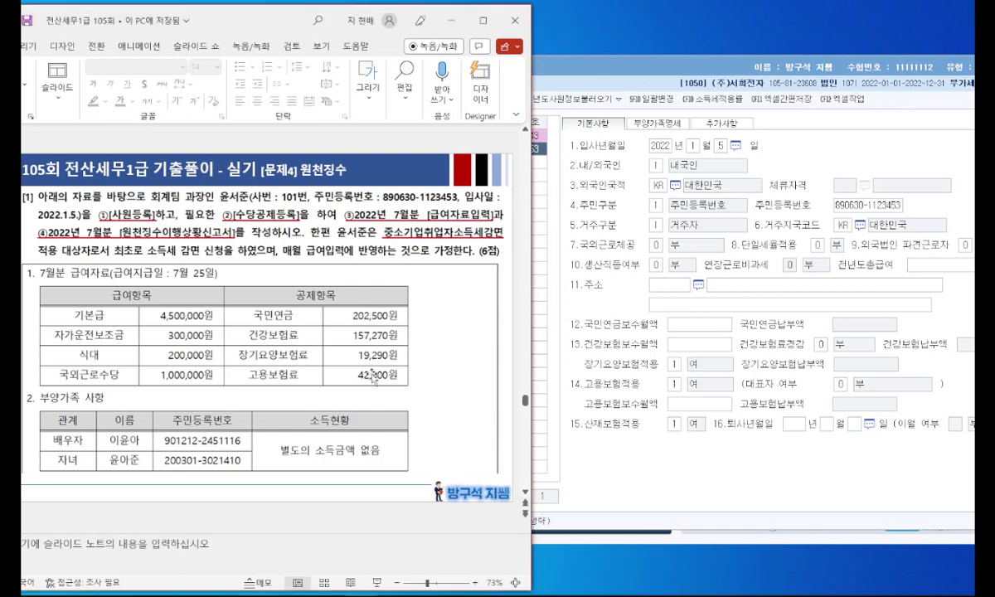
scroll(405, 336, down, 1)
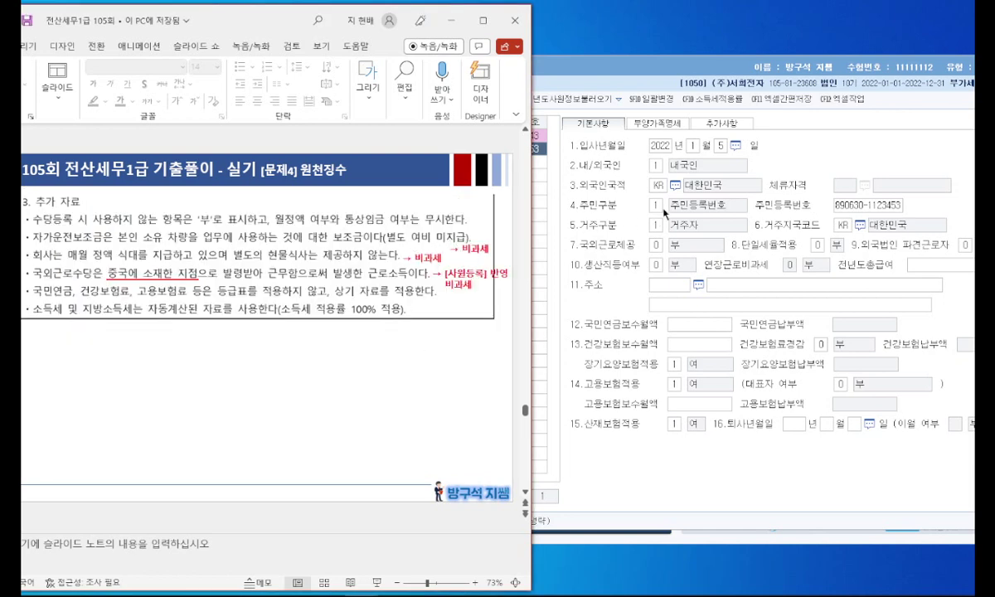
click(620, 233)
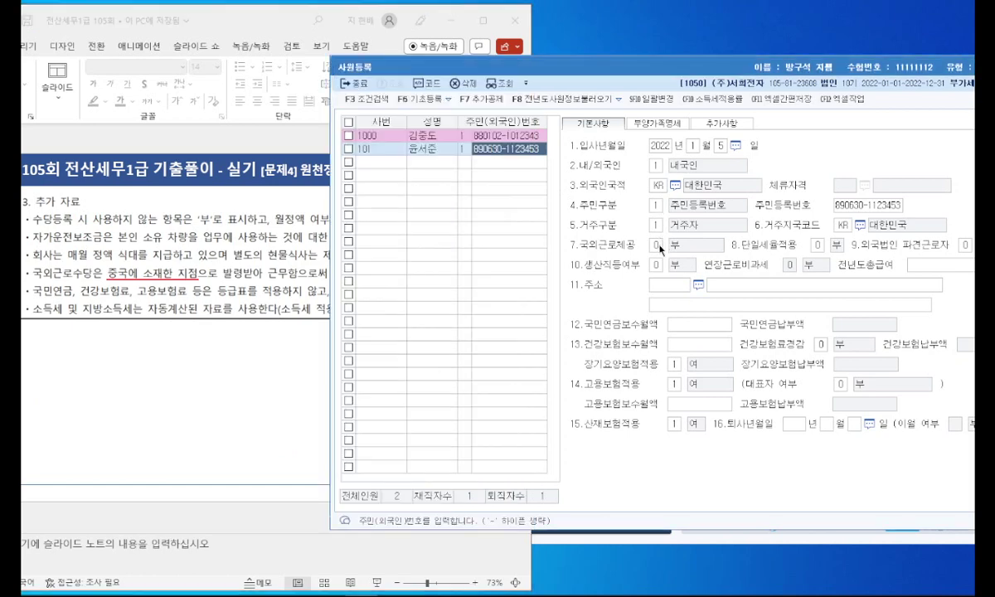
click(693, 225)
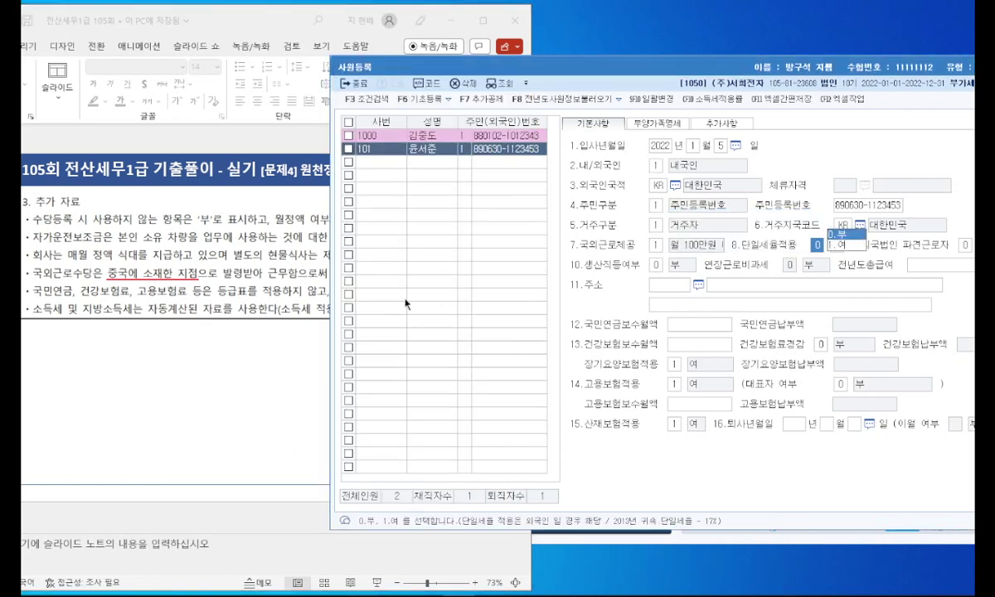
Step: Review the problem slide's additional data for the remaining employee details
click(276, 336)
scroll(308, 333, up, 1)
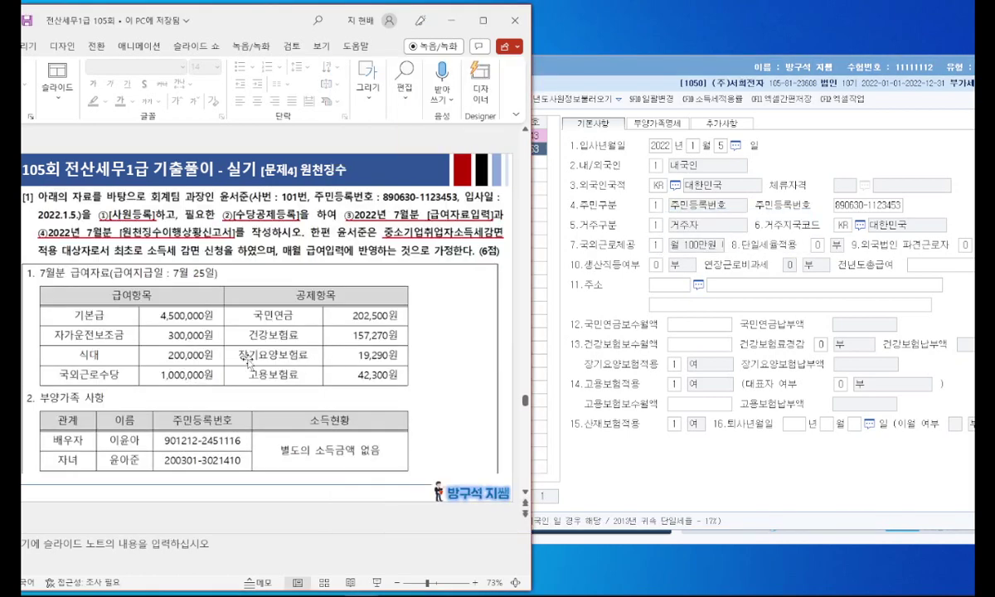
scroll(427, 332, down, 1)
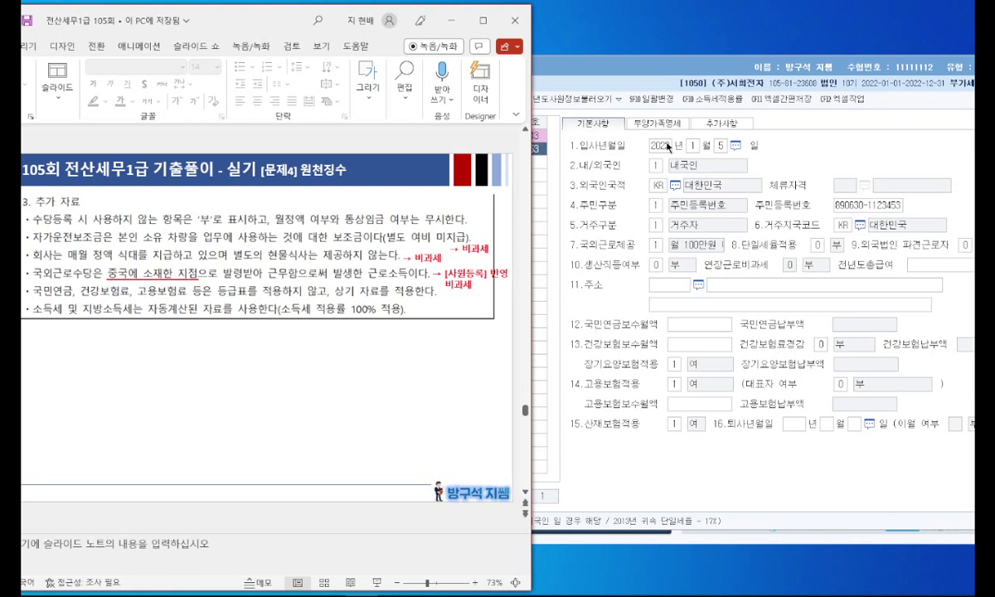
key(alt+Tab)
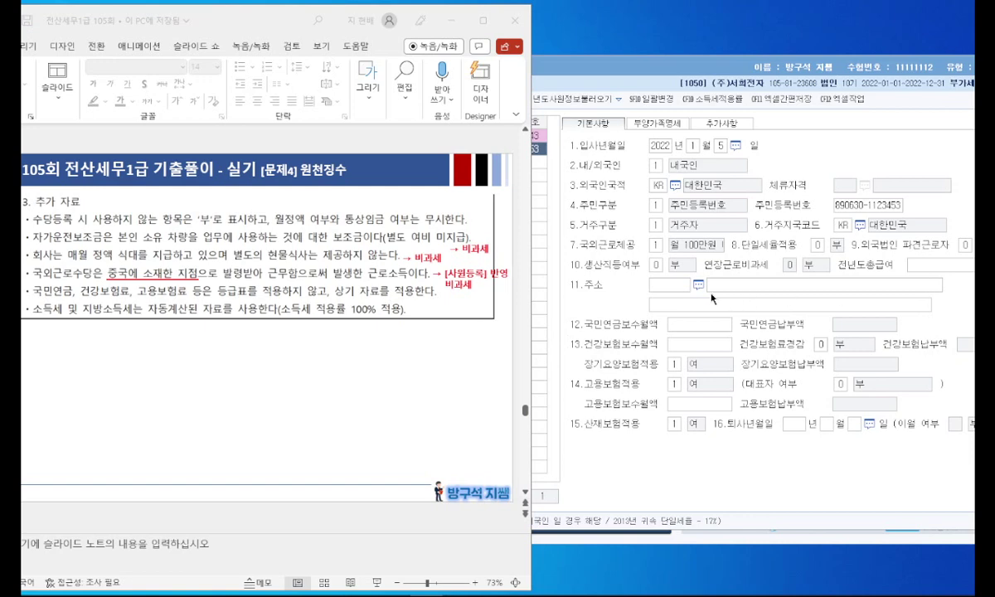
click(392, 327)
drag(260, 22, 304, 23)
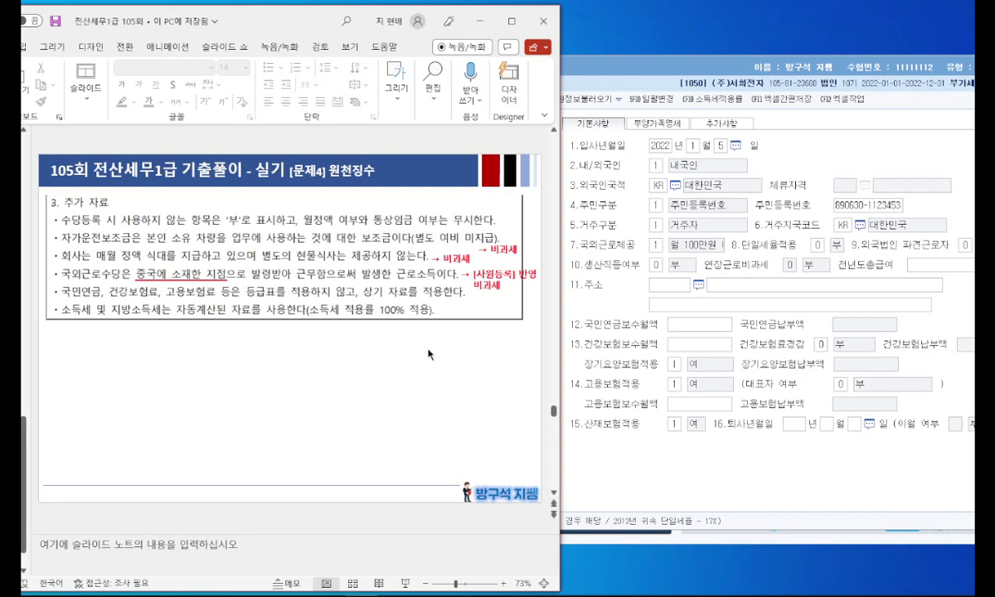
scroll(429, 354, up, 1)
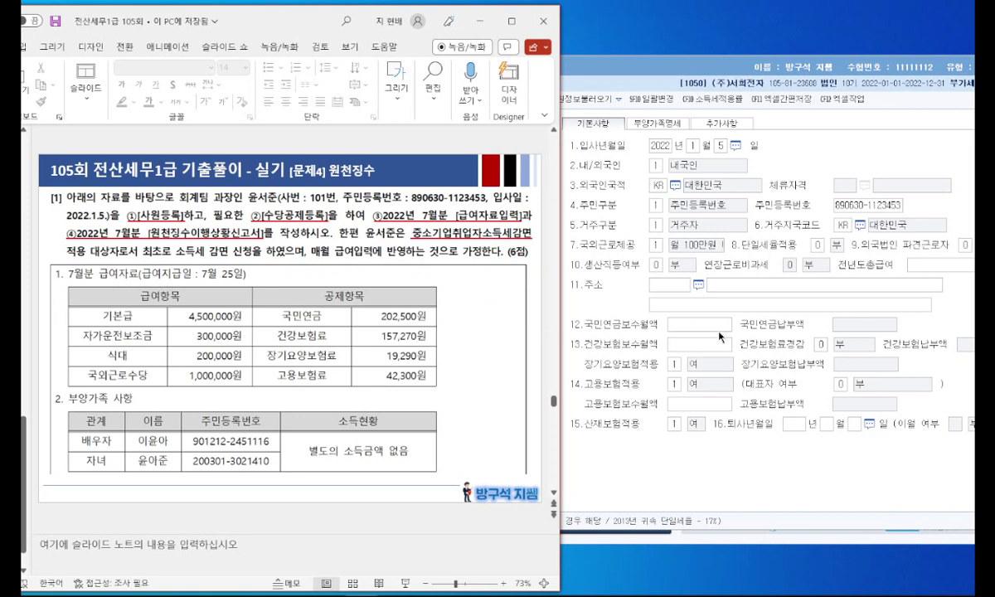
key(alt+Tab)
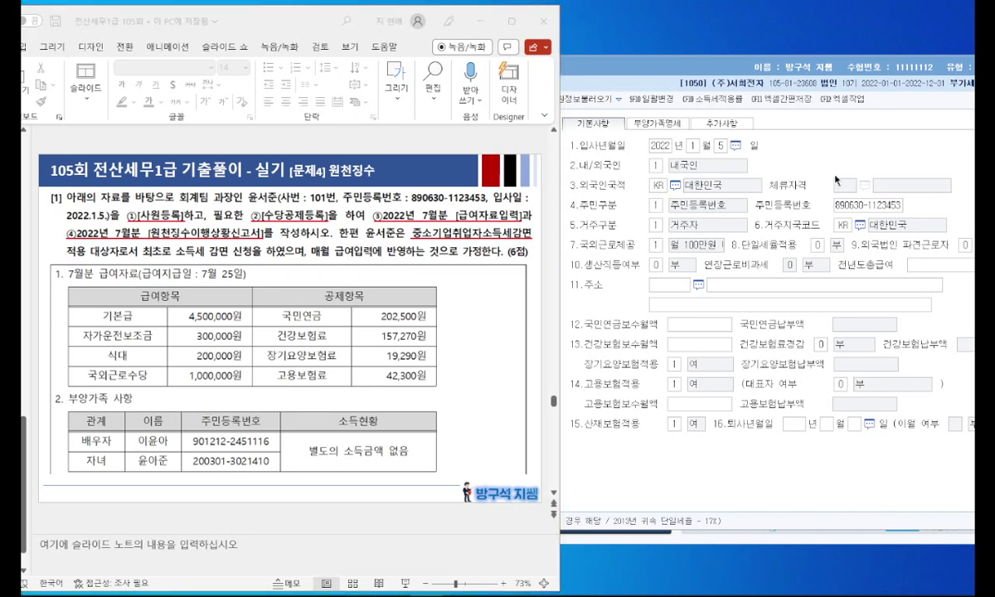
Step: Add the spouse as dependent with relation code 3, name, ID number and the spouse deduction
click(630, 122)
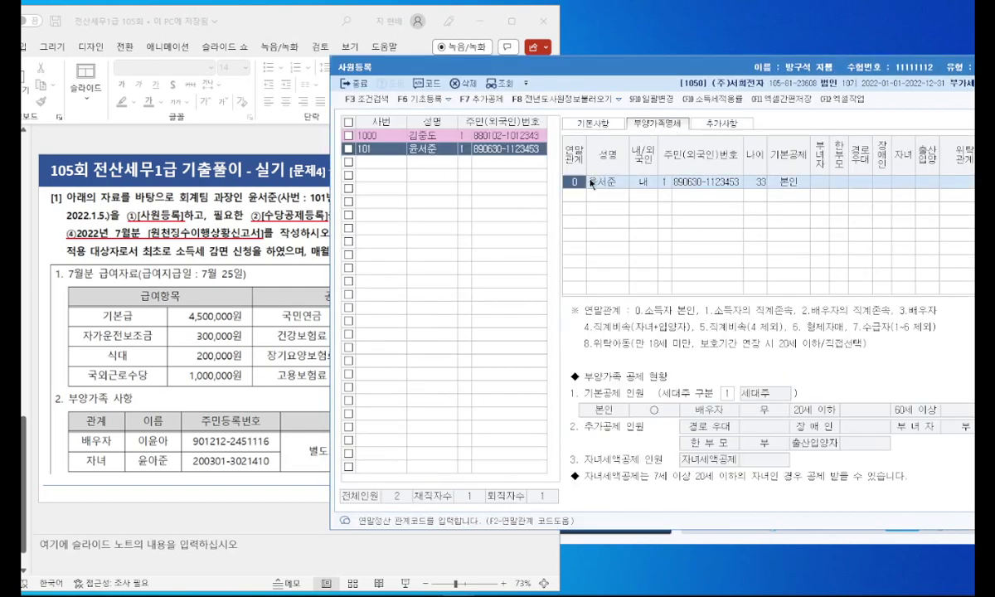
drag(541, 67, 664, 81)
click(658, 201)
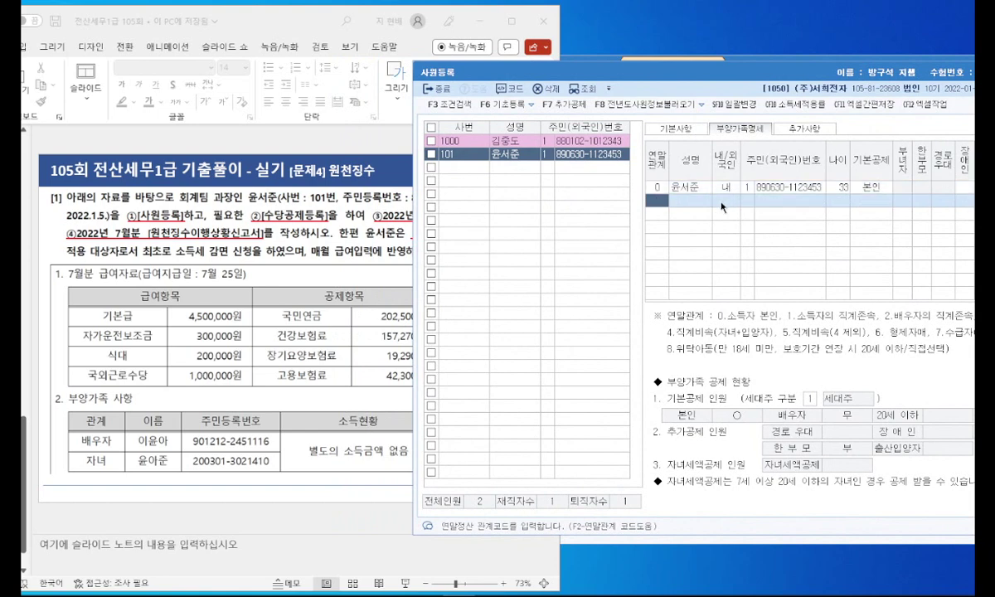
key(F2)
key(Escape)
text(3)
key(Return)
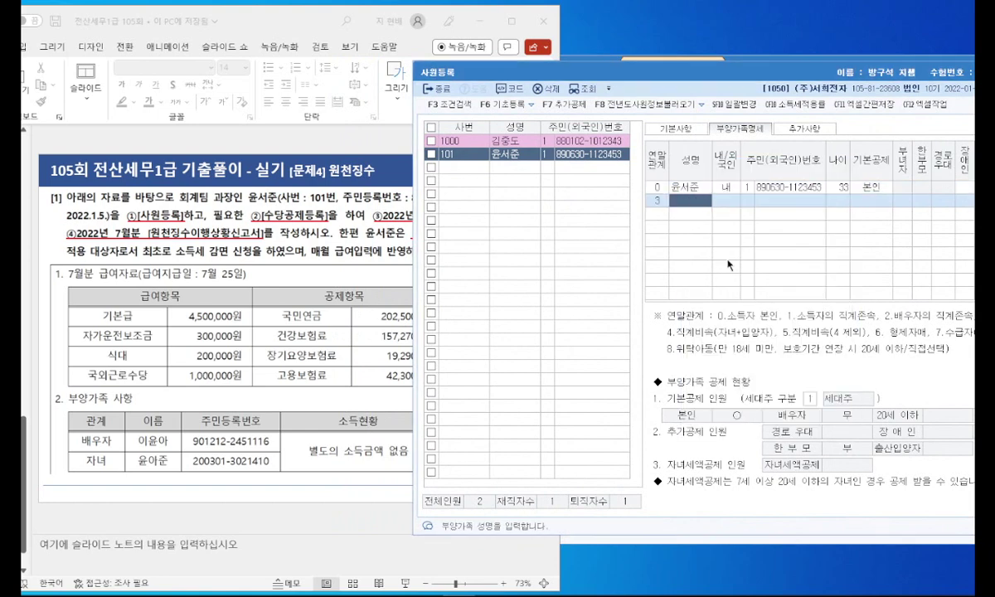
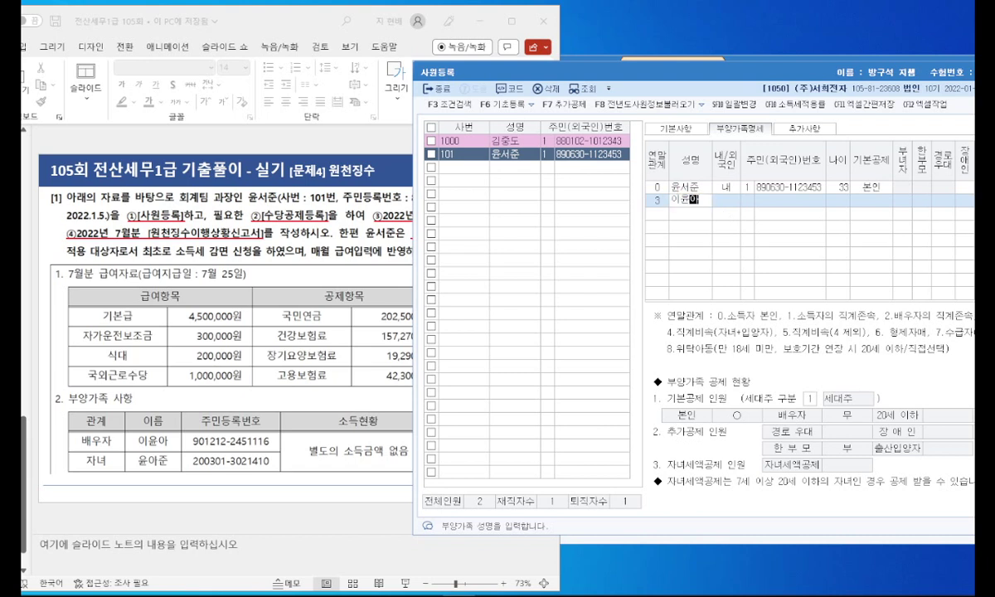
key(Return)
key(Return)
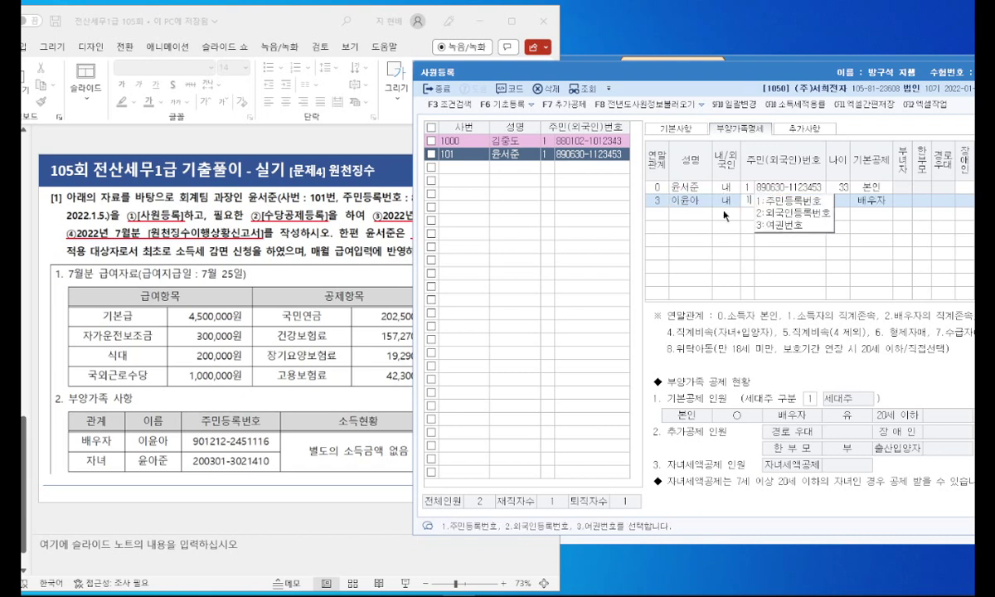
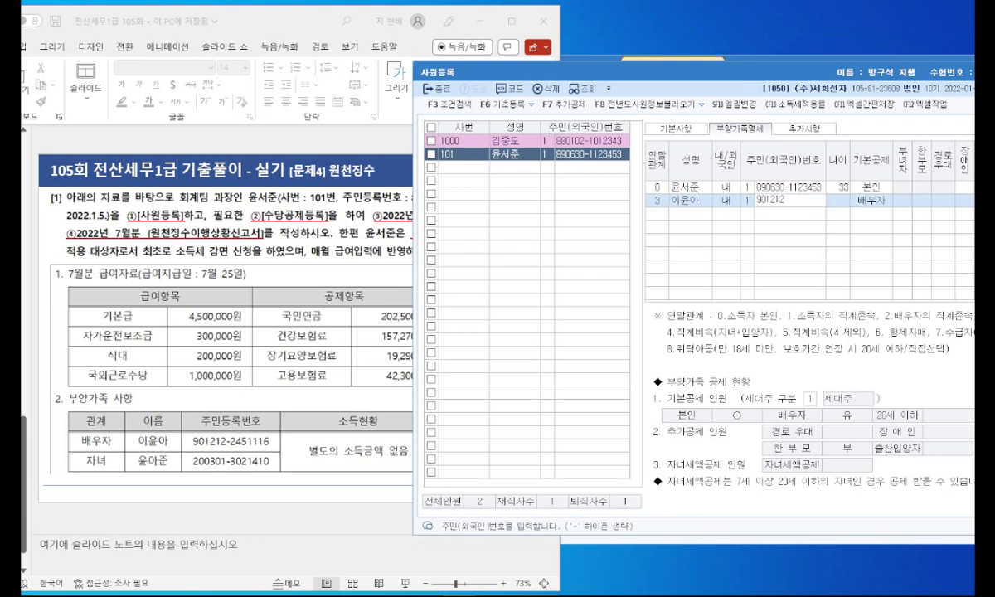
key(Return)
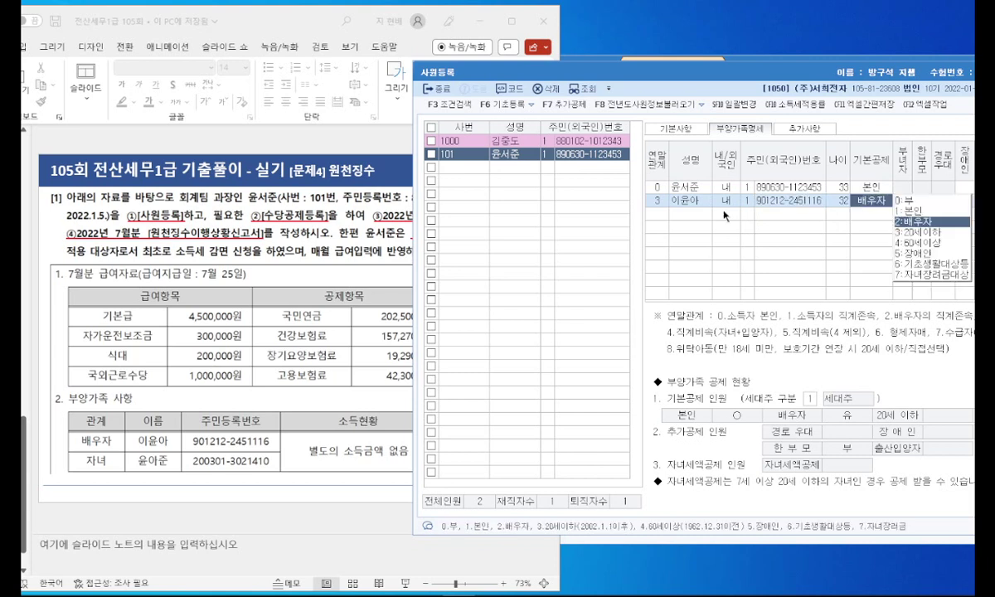
click(668, 214)
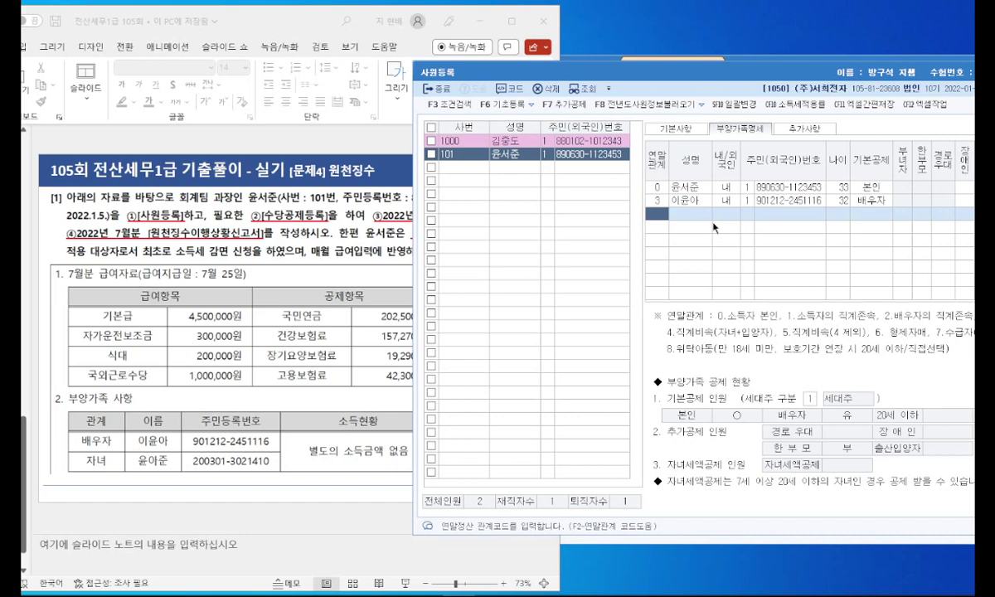
Step: Add the child with relation code 4, name and resident registration number for the under-20 deduction
key(F2)
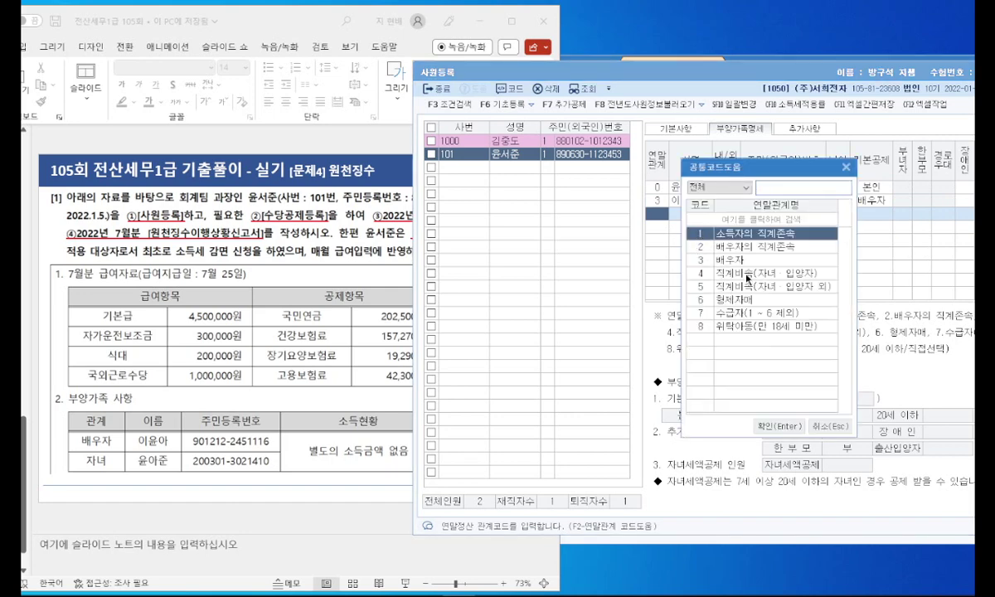
double_click(746, 273)
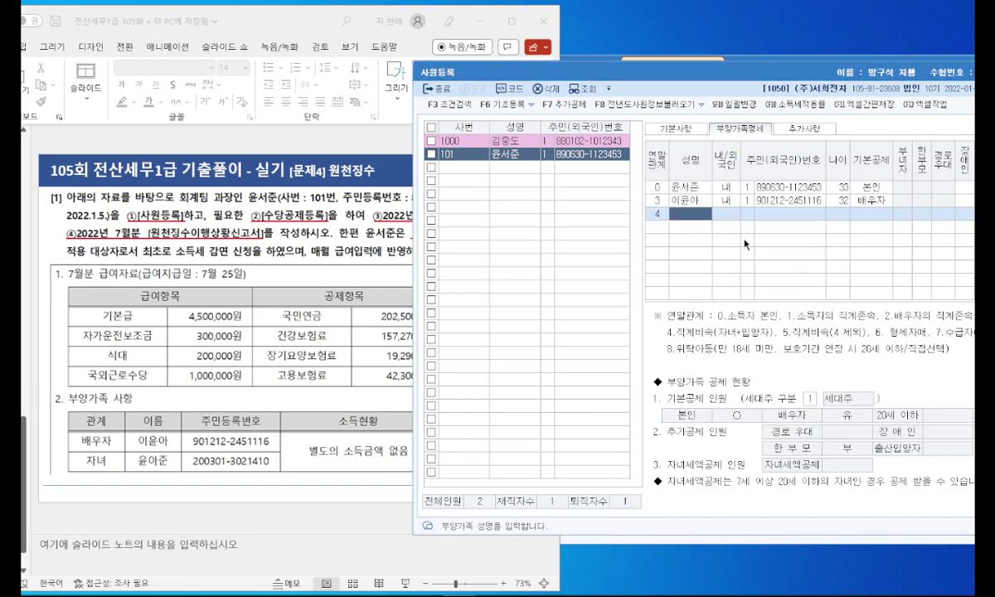
key(Return)
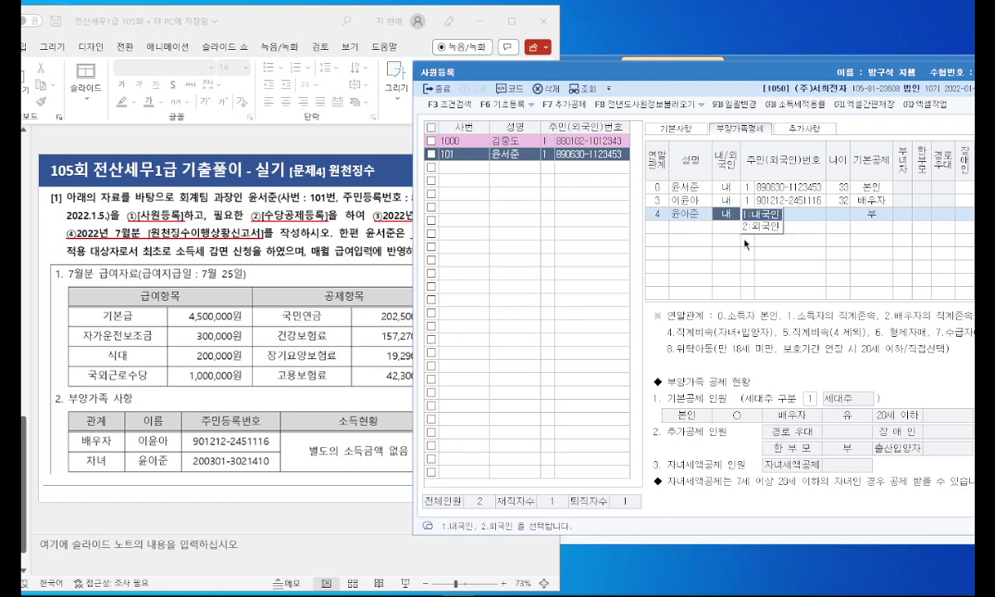
key(Return)
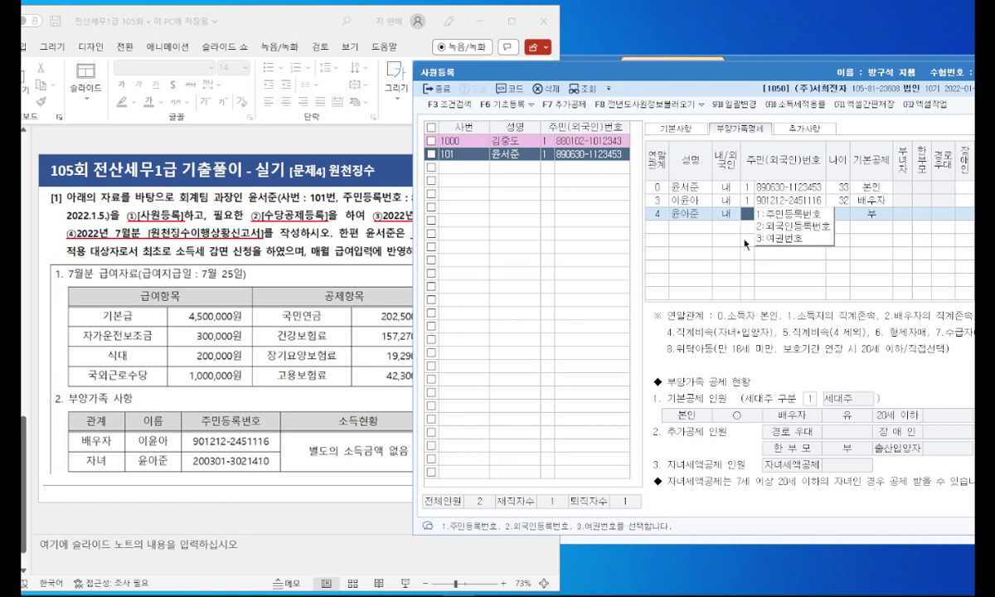
key(Return)
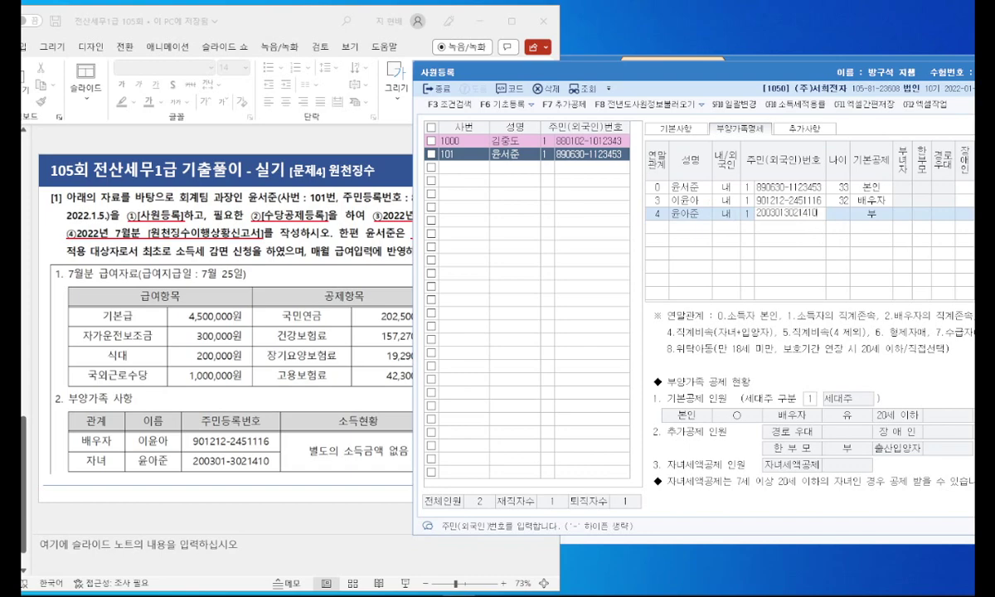
key(Return)
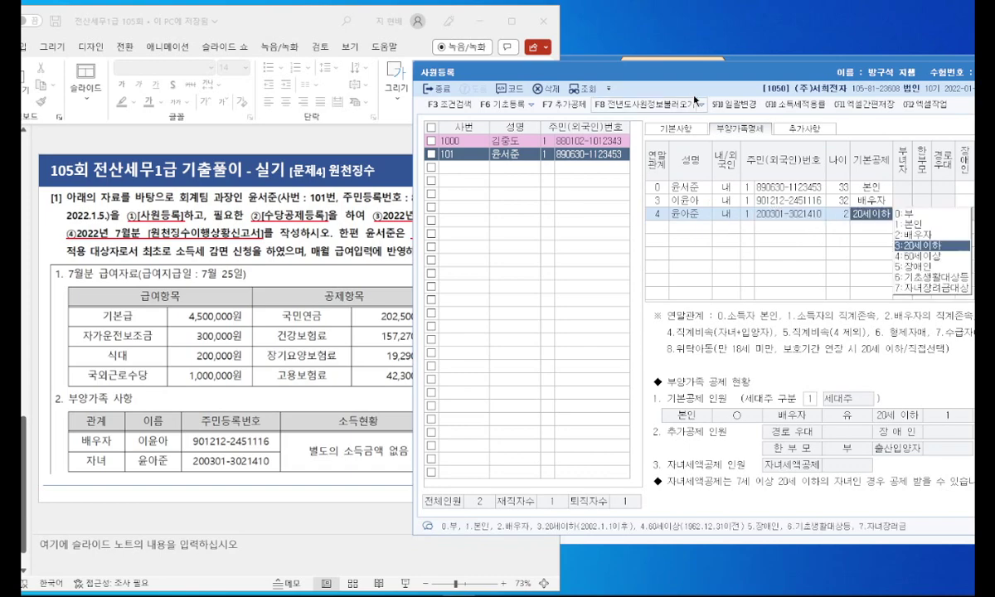
drag(697, 77, 539, 79)
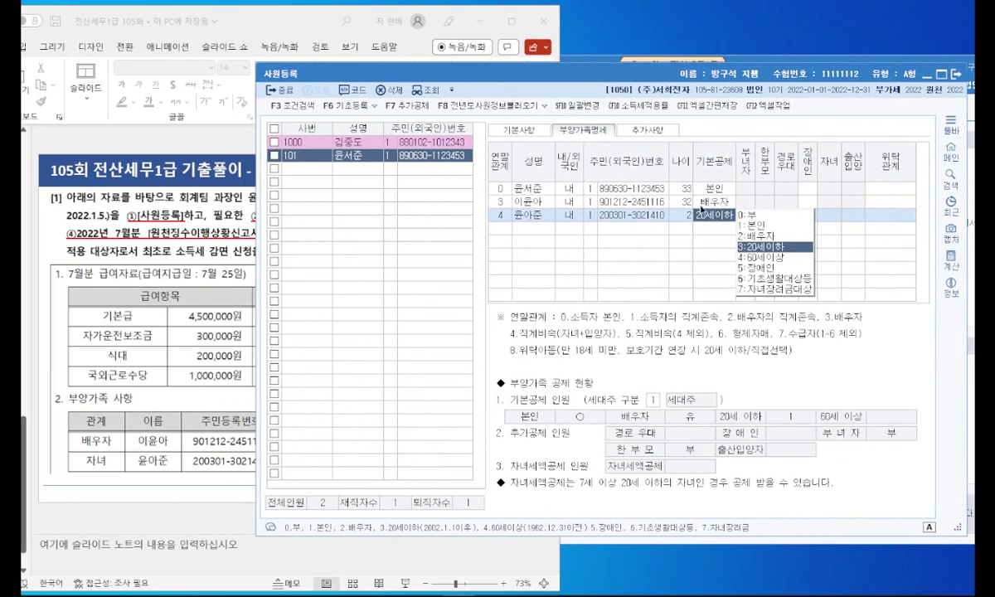
click(640, 130)
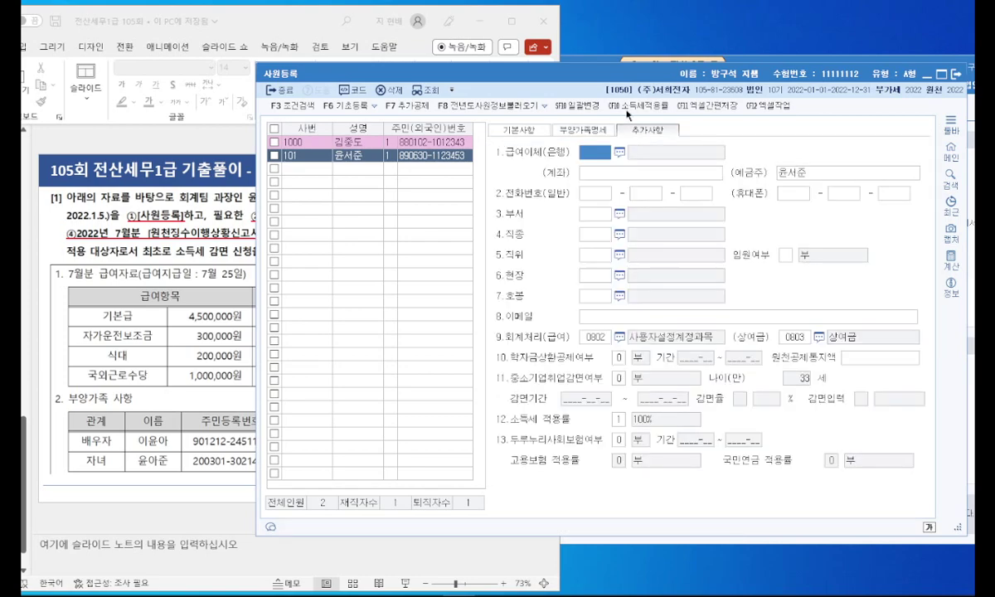
Step: Mark up the SME employment tax reduction requirement on the problem slide
drag(529, 67, 579, 60)
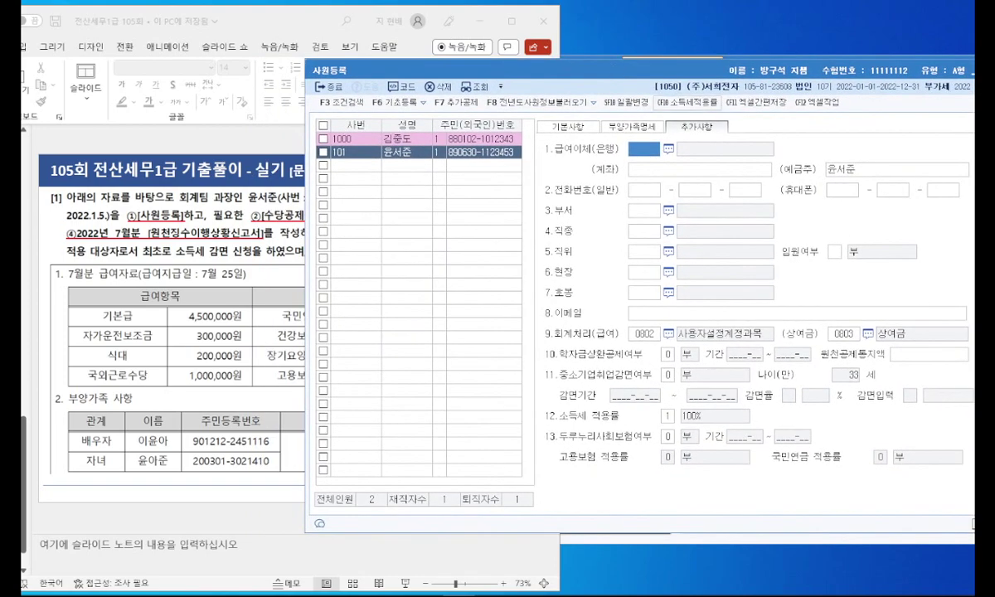
click(668, 375)
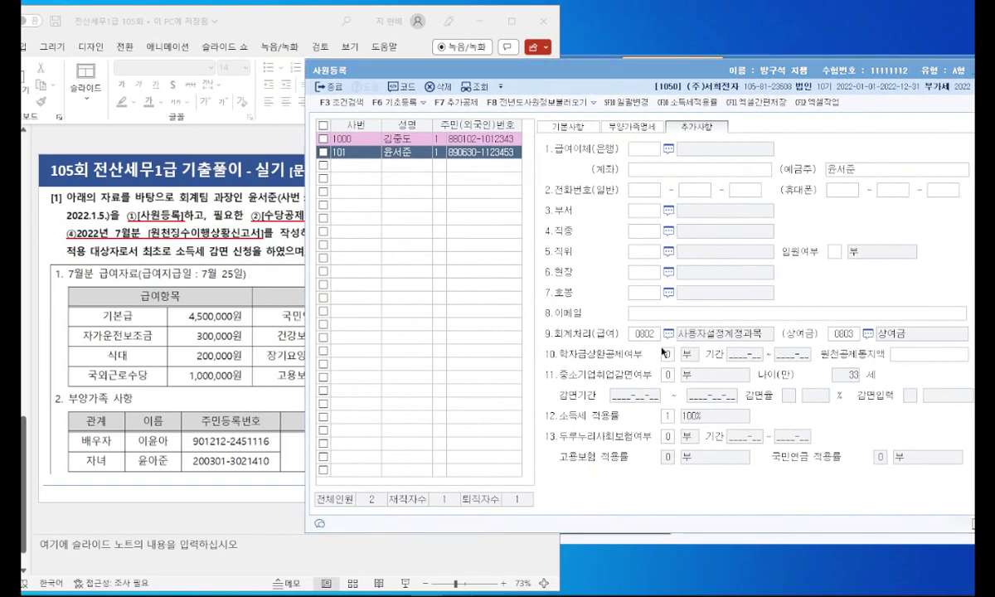
click(222, 352)
scroll(464, 365, down, 2)
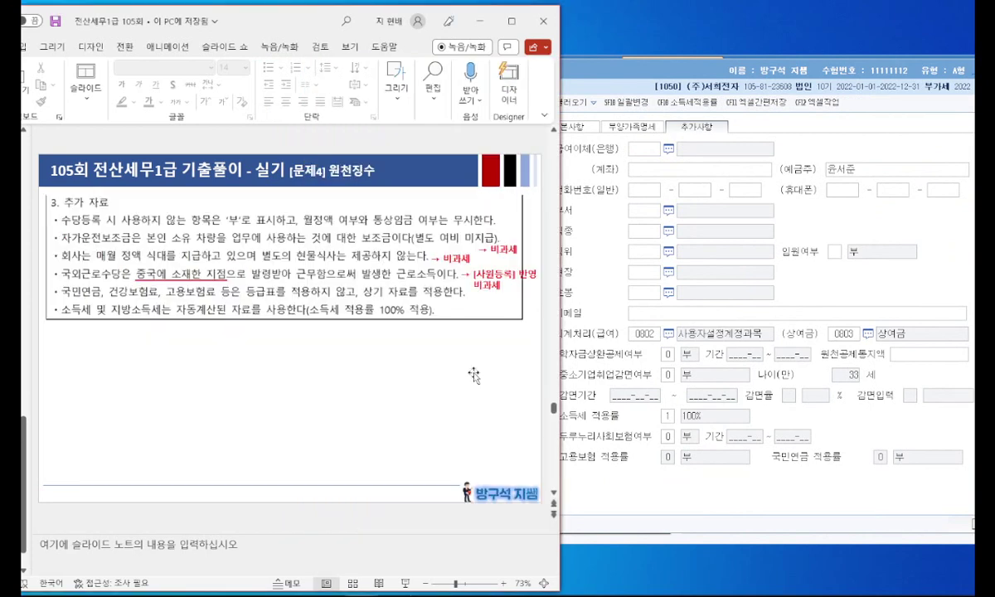
scroll(430, 295, up, 1)
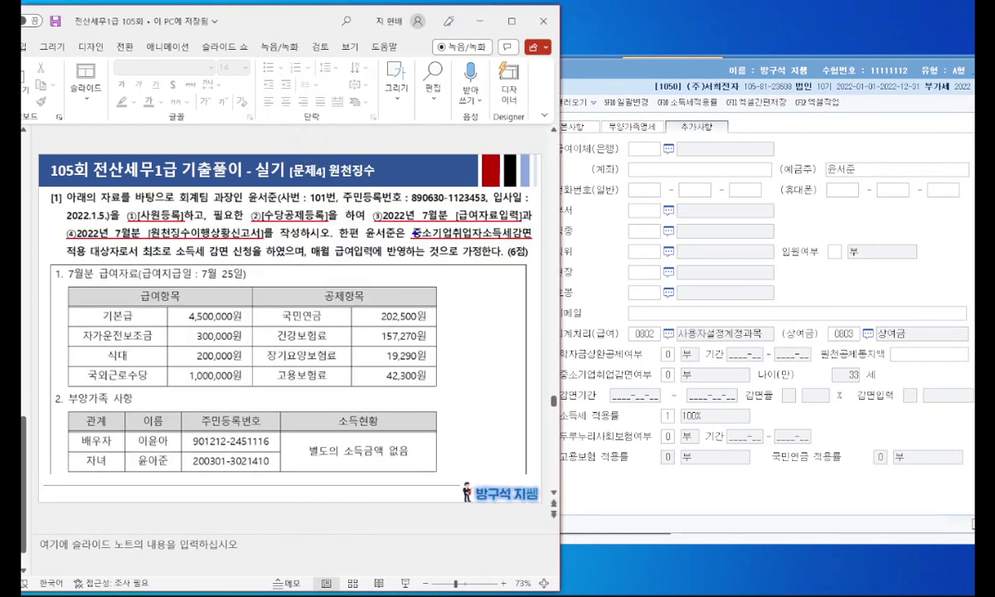
drag(480, 236, 529, 240)
mouse_move(724, 129)
mouse_down()
mouse_move(687, 126)
mouse_move(720, 98)
mouse_up()
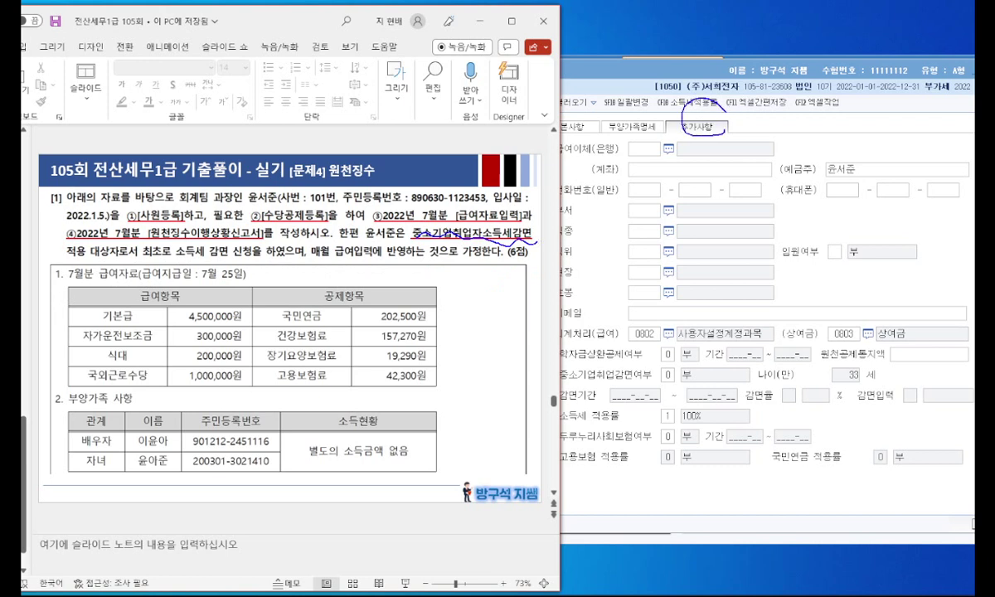
drag(558, 381, 587, 378)
key(Escape)
Step: Turn on the SME employee tax reduction from 2022-01-05 to 2027-01-31 at the 90% rate
click(670, 376)
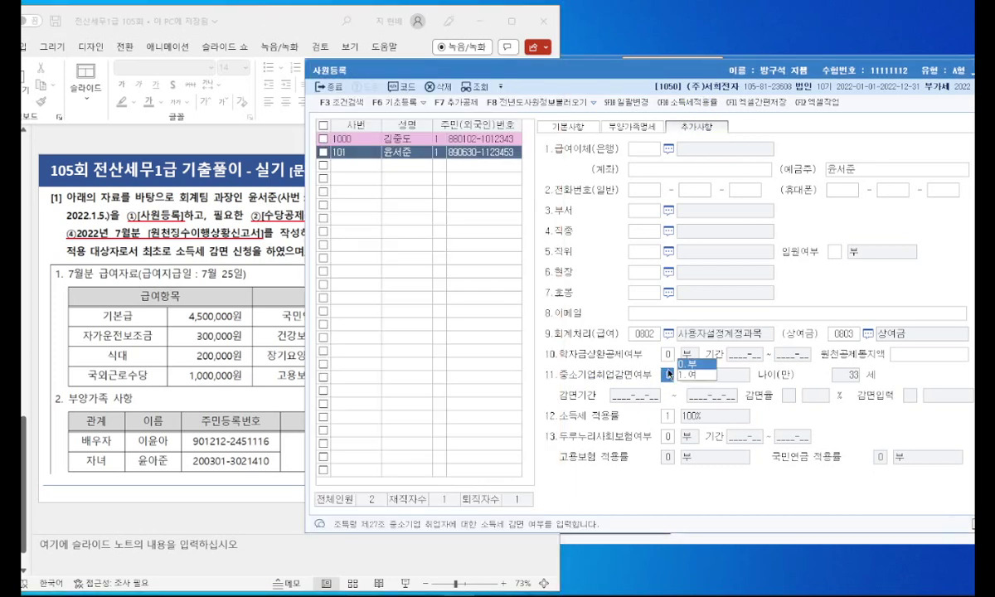
click(682, 375)
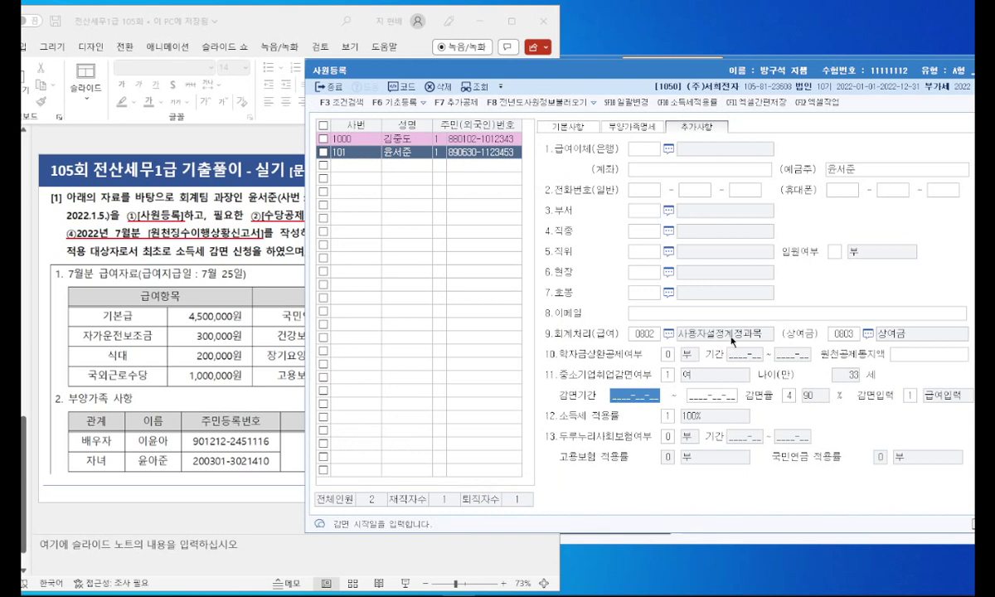
text(2022-01-05)
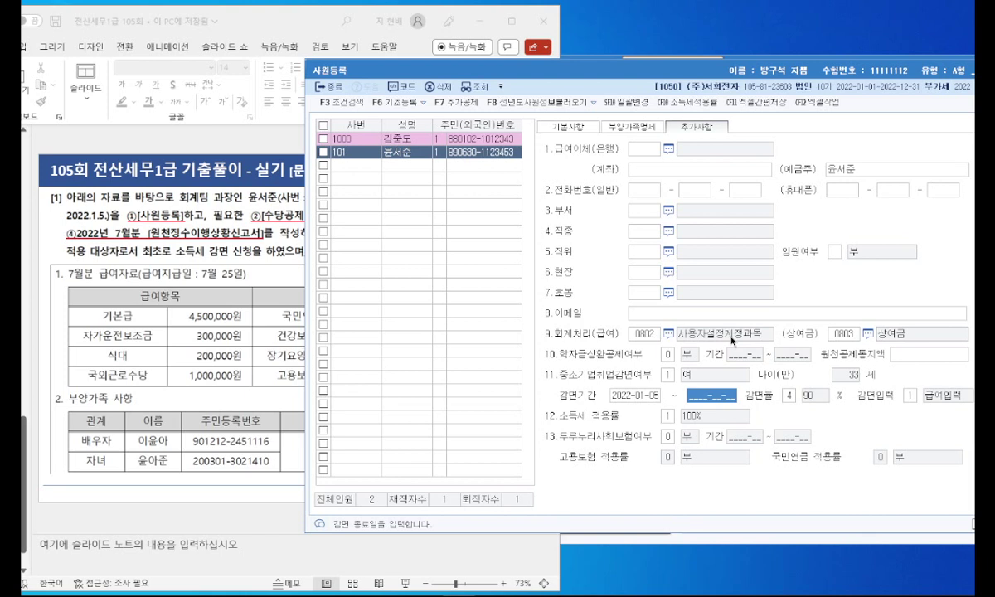
text(20)
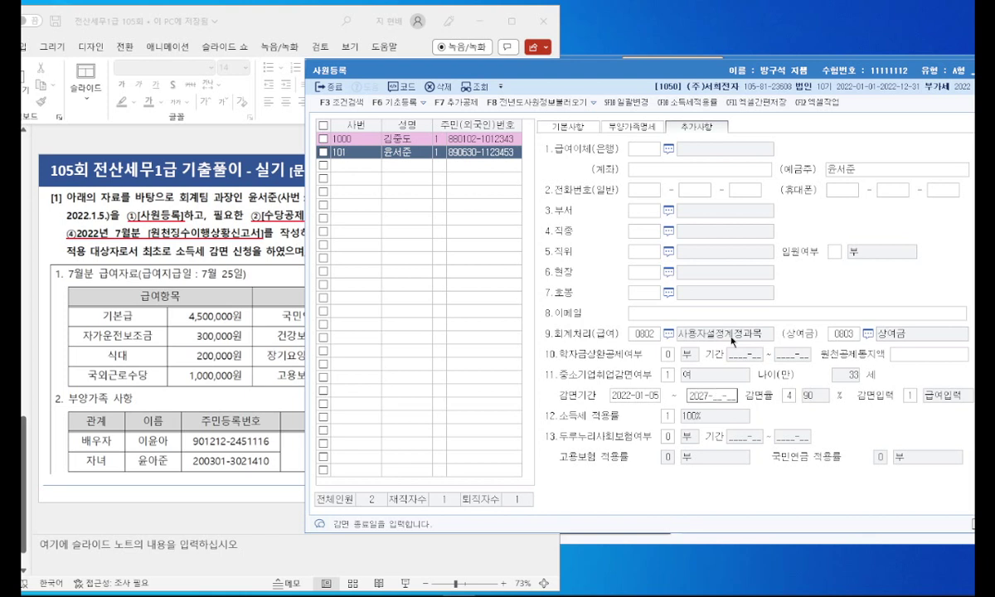
text(27-01-31)
key(Return)
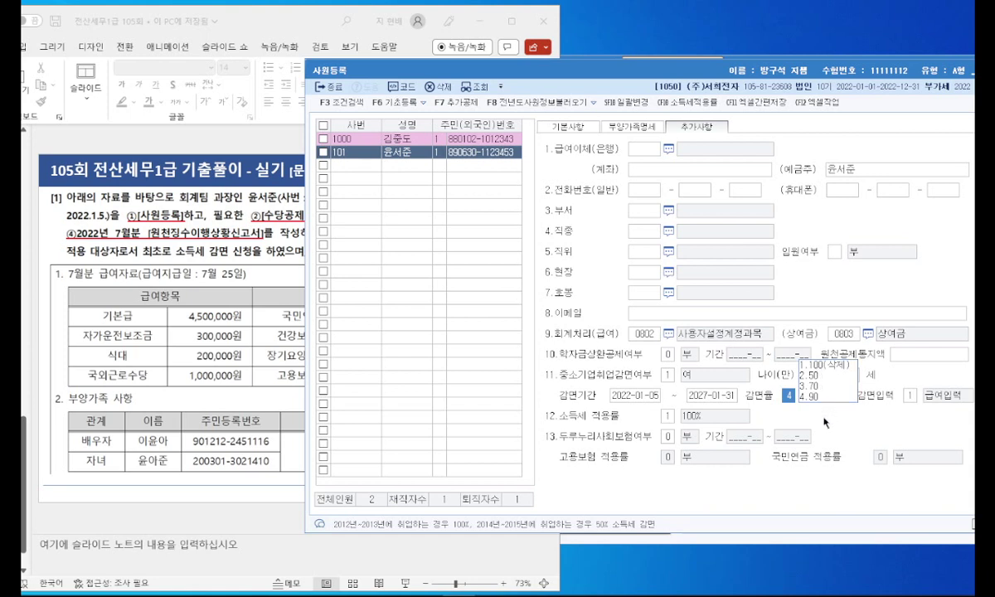
key(Return)
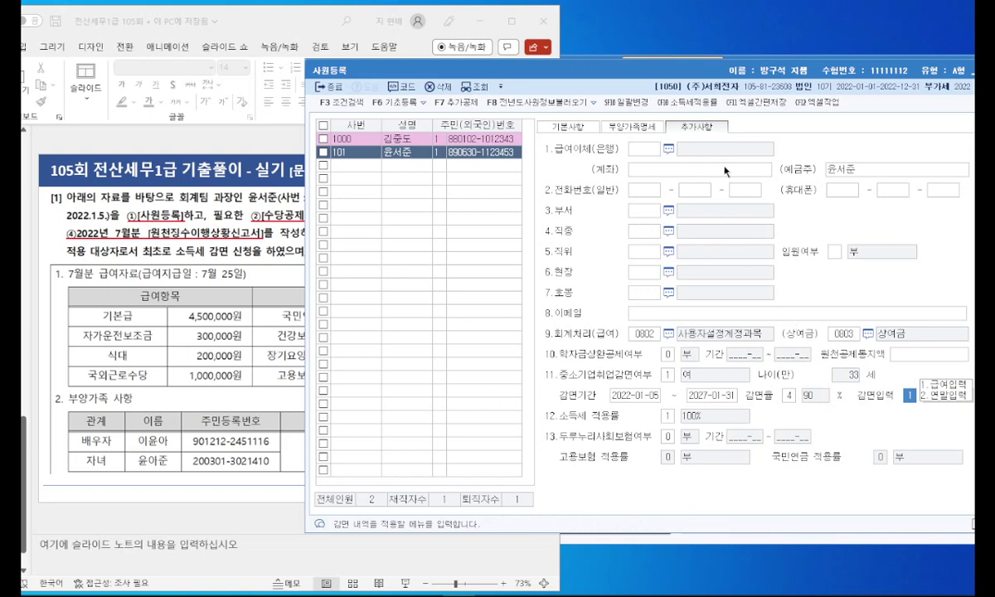
drag(644, 73, 624, 68)
Step: Set the reduction to apply through payroll input and check the record against the problem slide
key(Return)
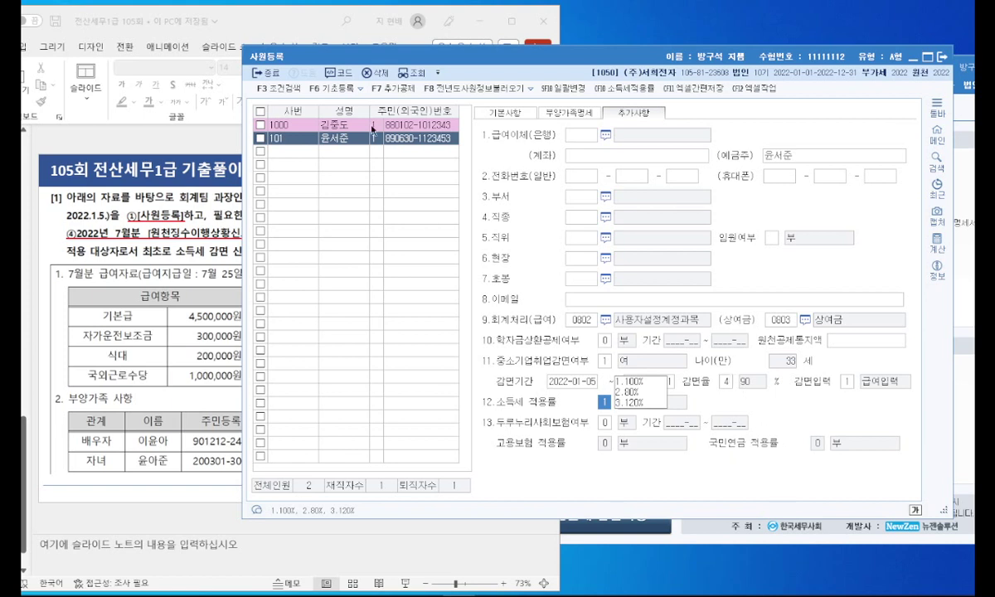
drag(419, 62, 355, 75)
drag(584, 79, 718, 91)
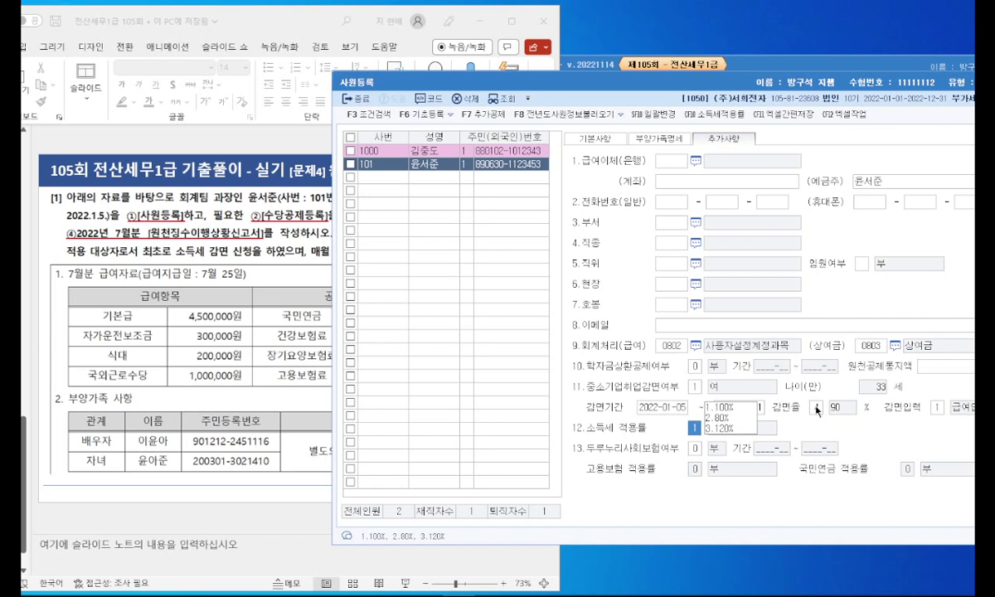
click(286, 30)
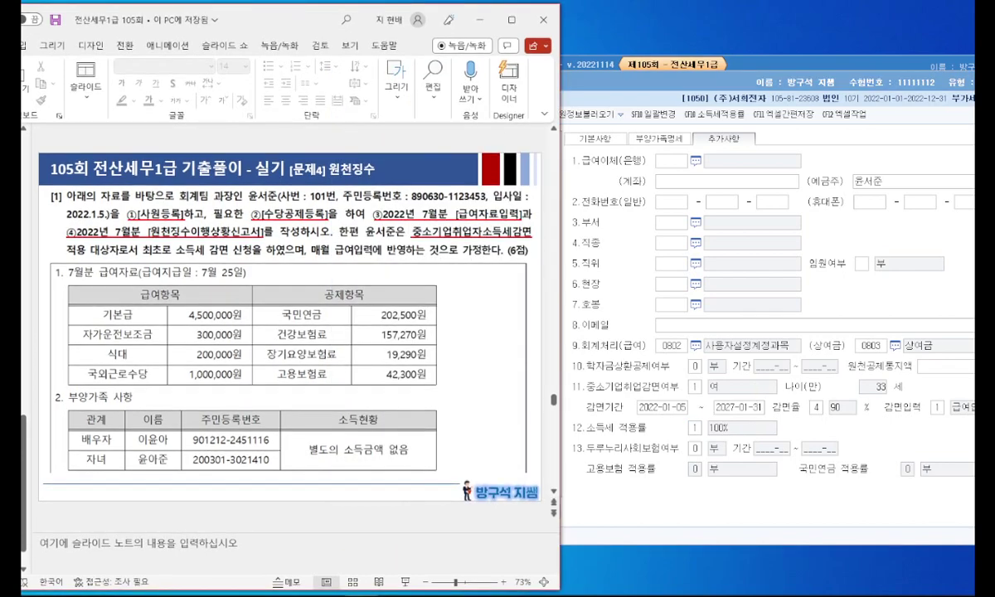
drag(751, 88, 608, 88)
Step: Open payroll data entry for attribution month July with pay day 25, loading employee 101
click(886, 86)
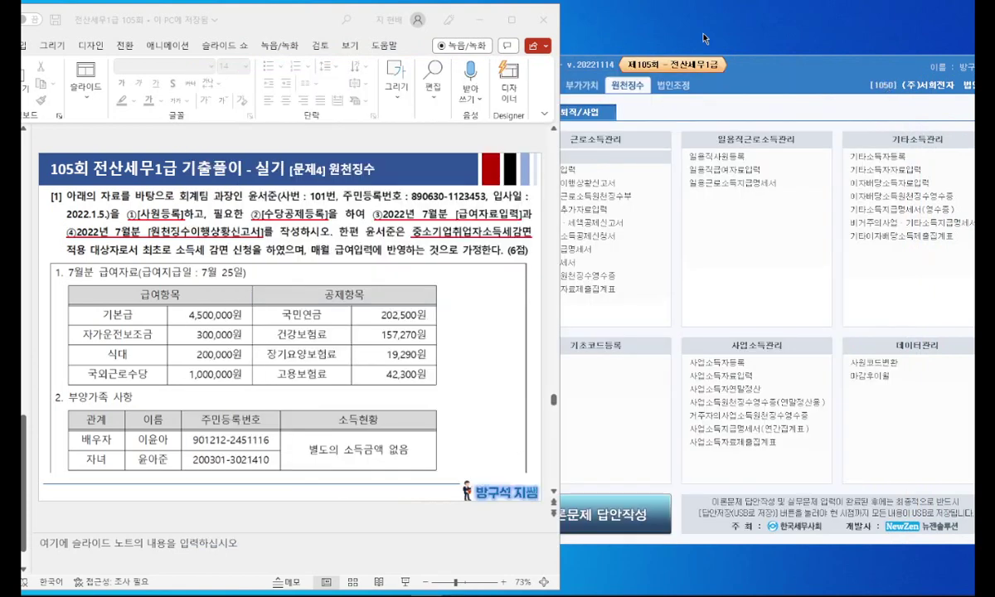
drag(764, 73, 787, 79)
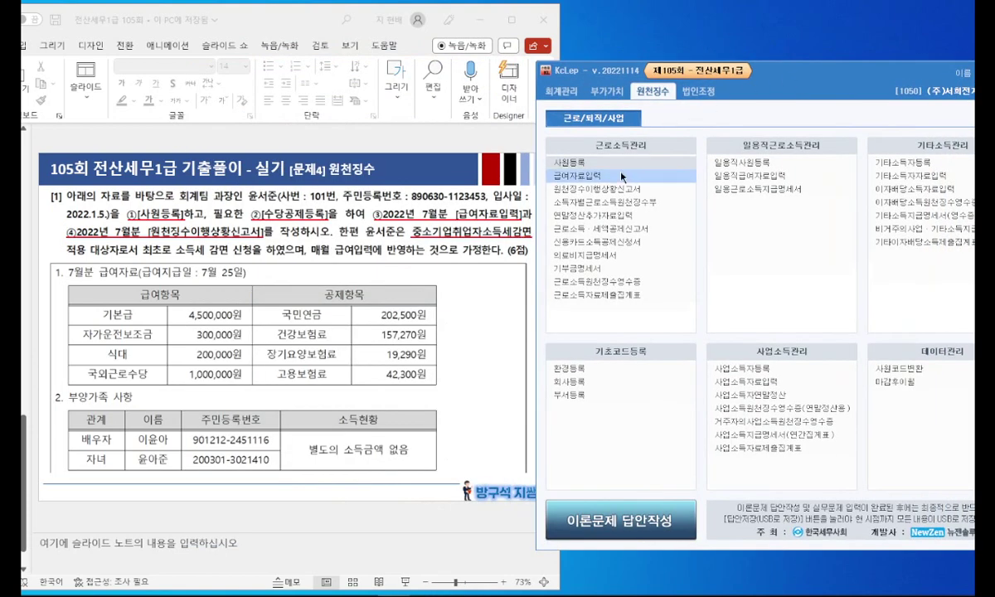
click(584, 175)
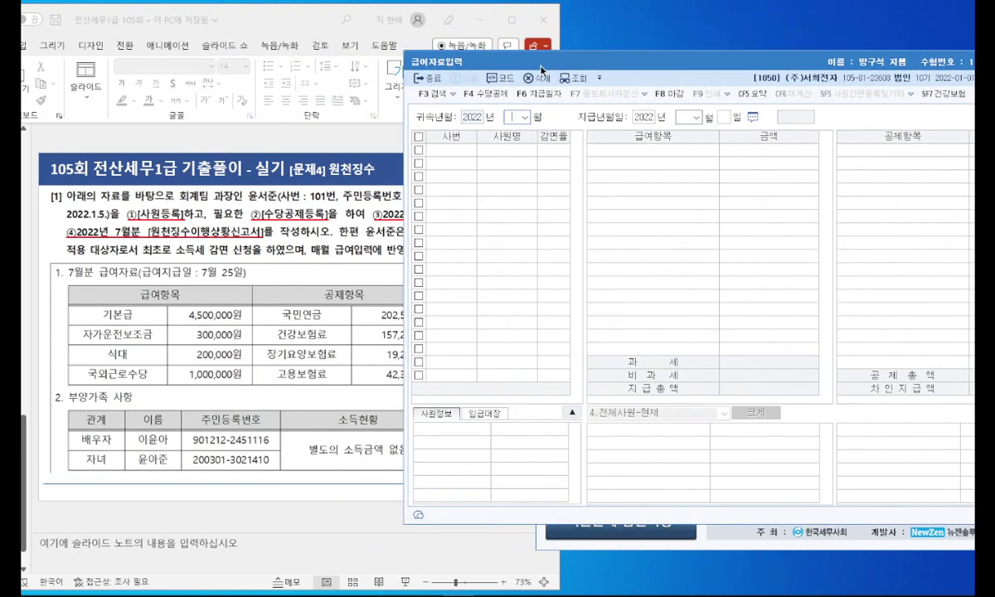
click(524, 117)
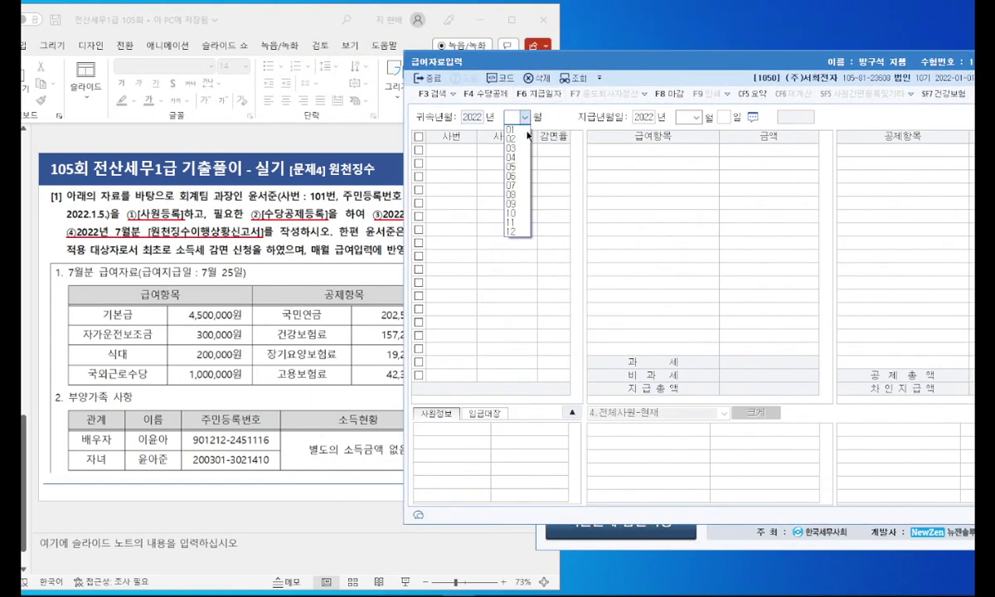
click(511, 185)
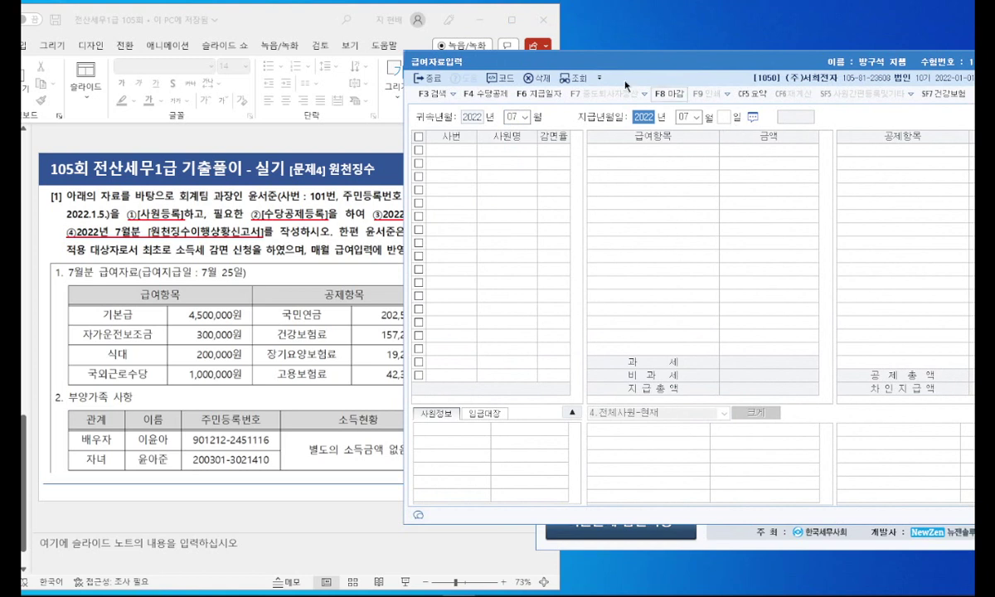
click(325, 234)
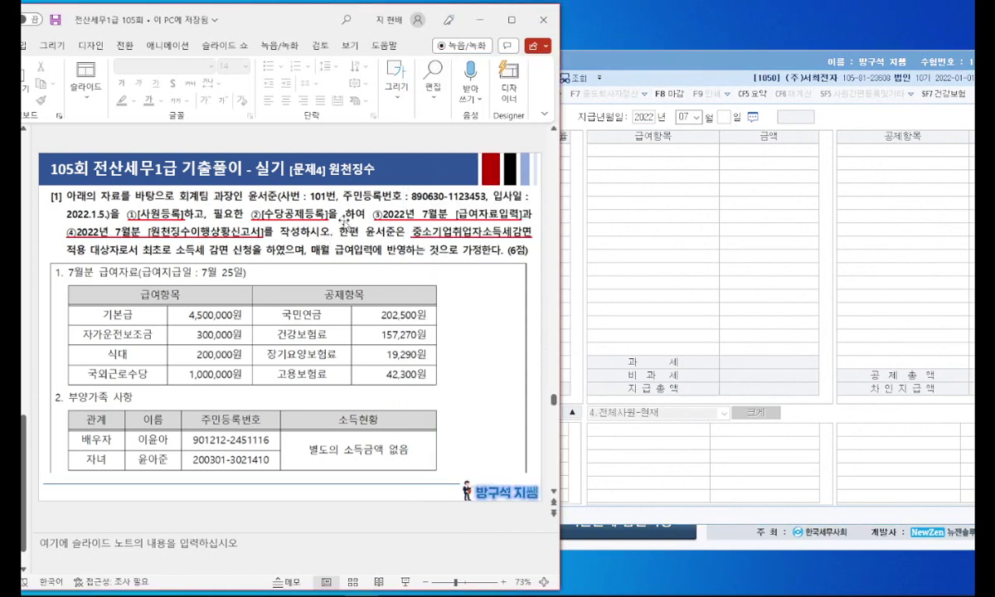
scroll(474, 300, down, 1)
scroll(475, 300, up, 1)
click(685, 121)
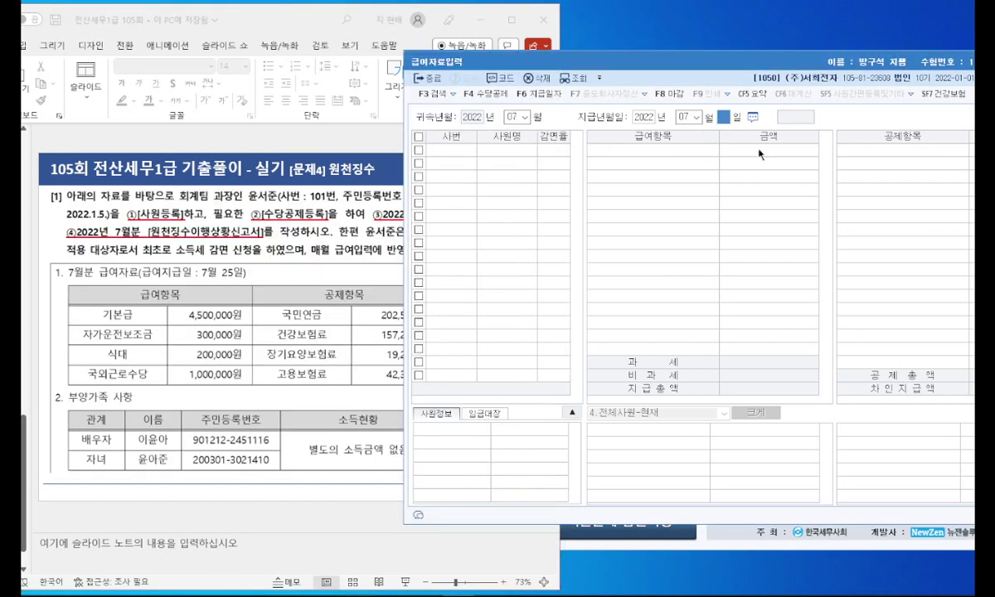
text(25)
key(Return)
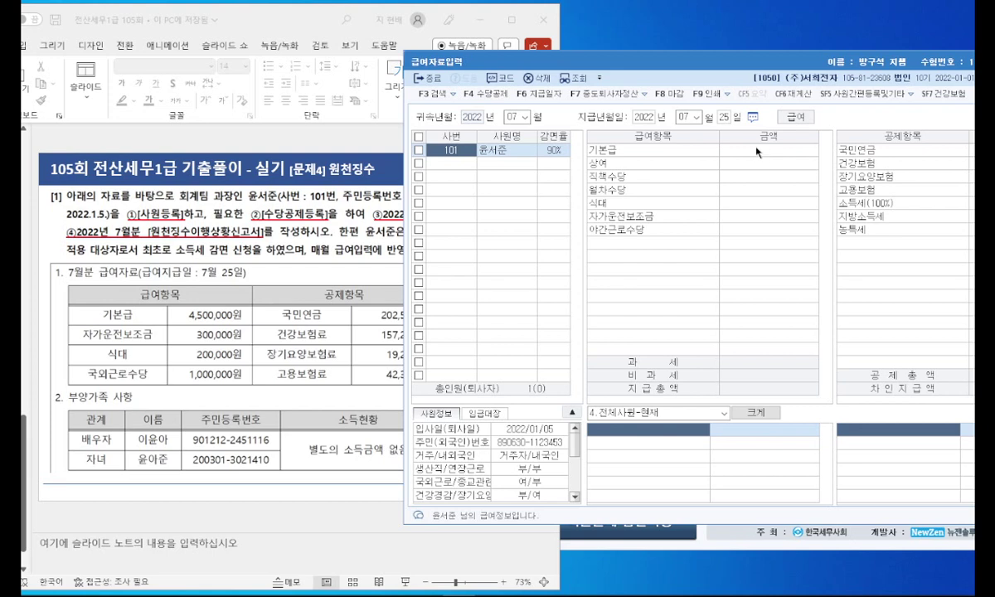
Step: Bring up allowance and deduction registration from the July payroll entry
click(746, 151)
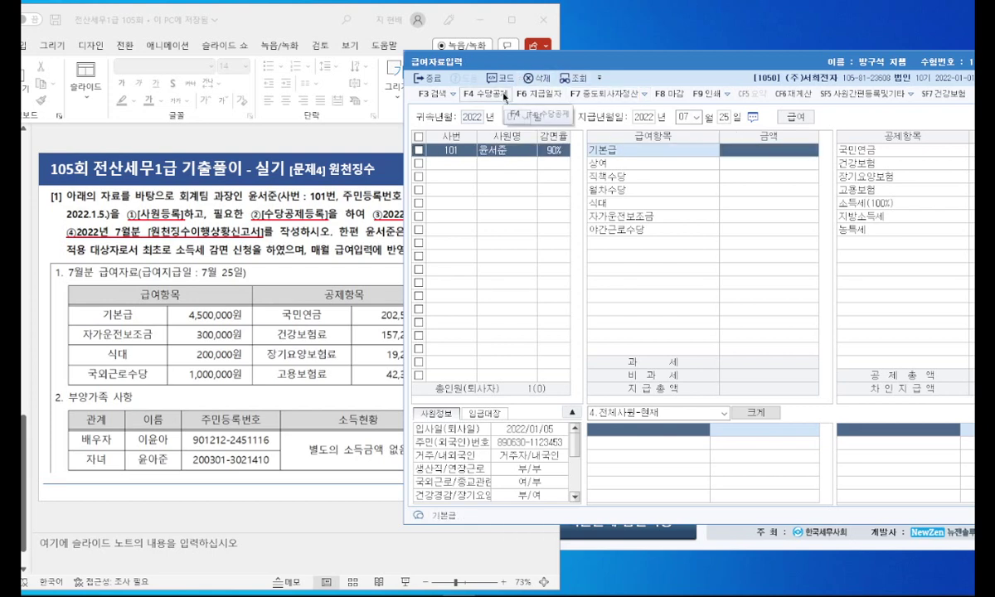
drag(569, 62, 704, 64)
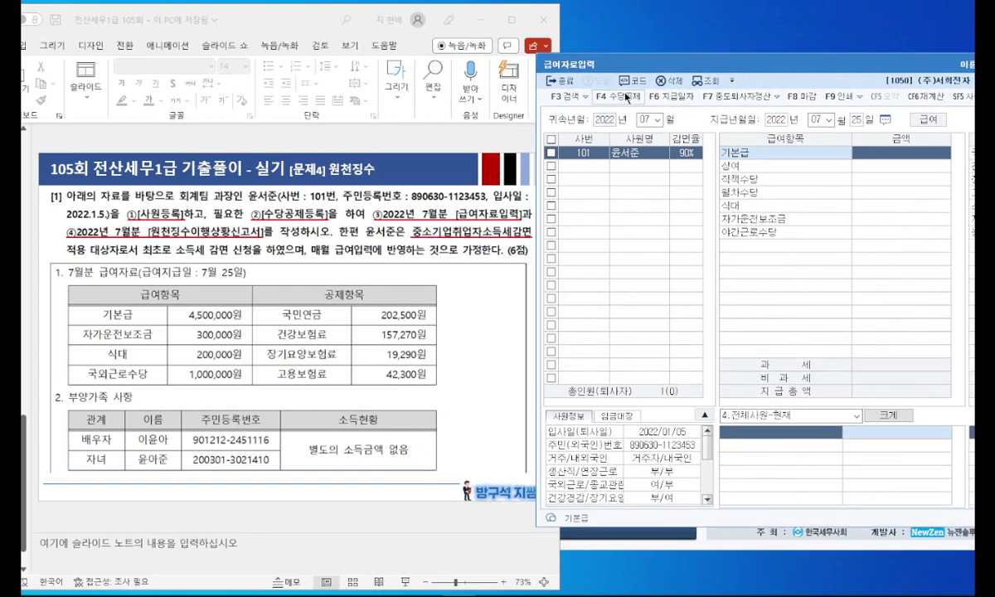
click(581, 96)
drag(635, 50, 617, 64)
click(420, 249)
Step: Check the meal and car allowance rows and mark the night-work allowance as not in use
scroll(389, 214, down, 1)
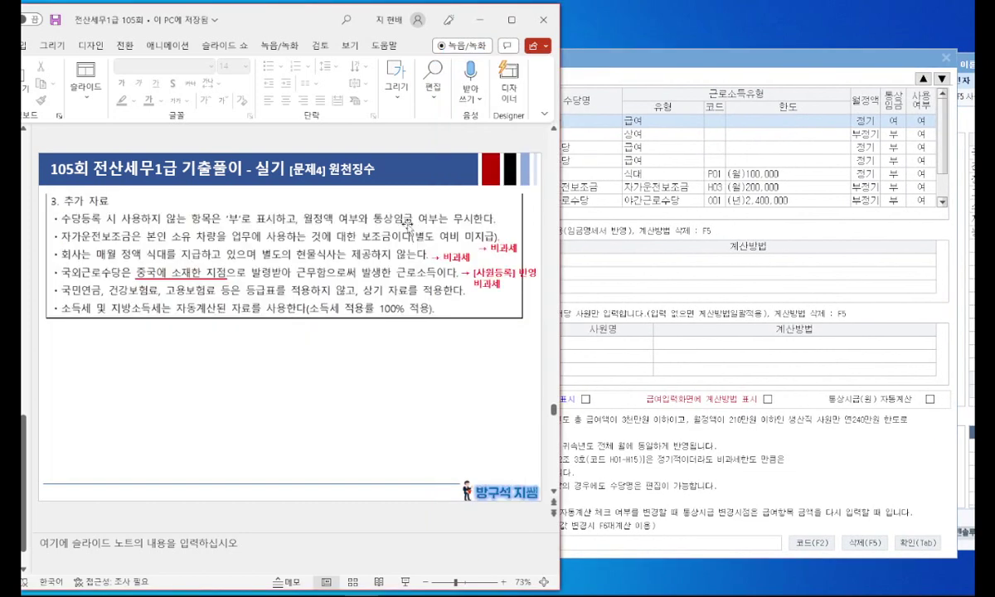
click(676, 255)
click(538, 176)
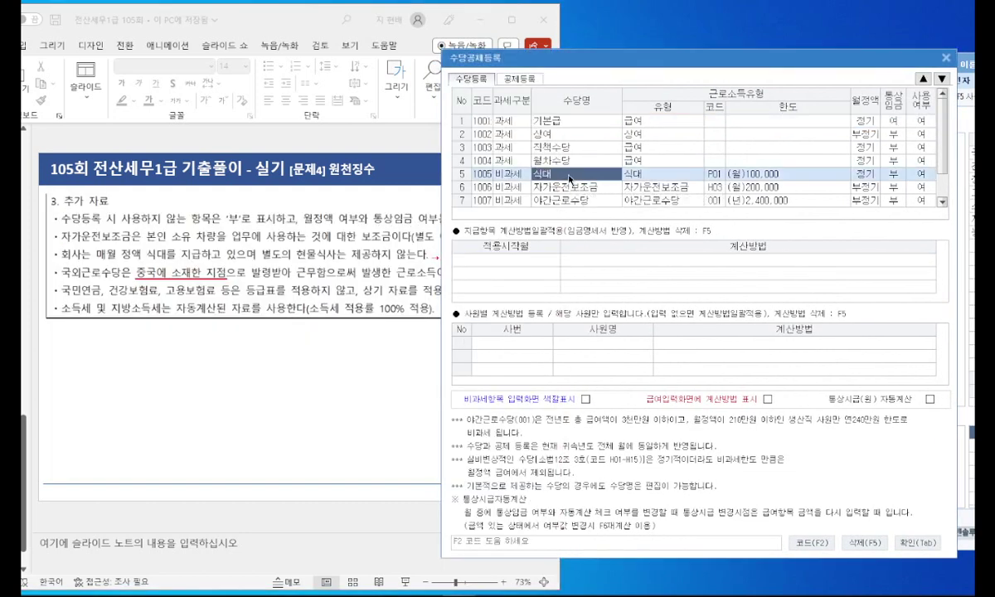
click(552, 189)
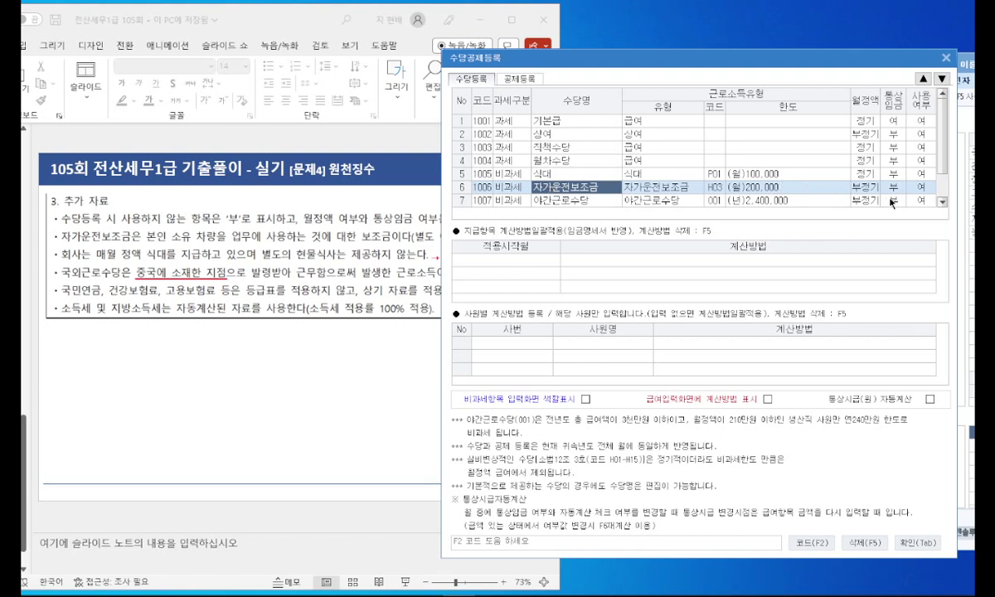
scroll(912, 195, down, 1)
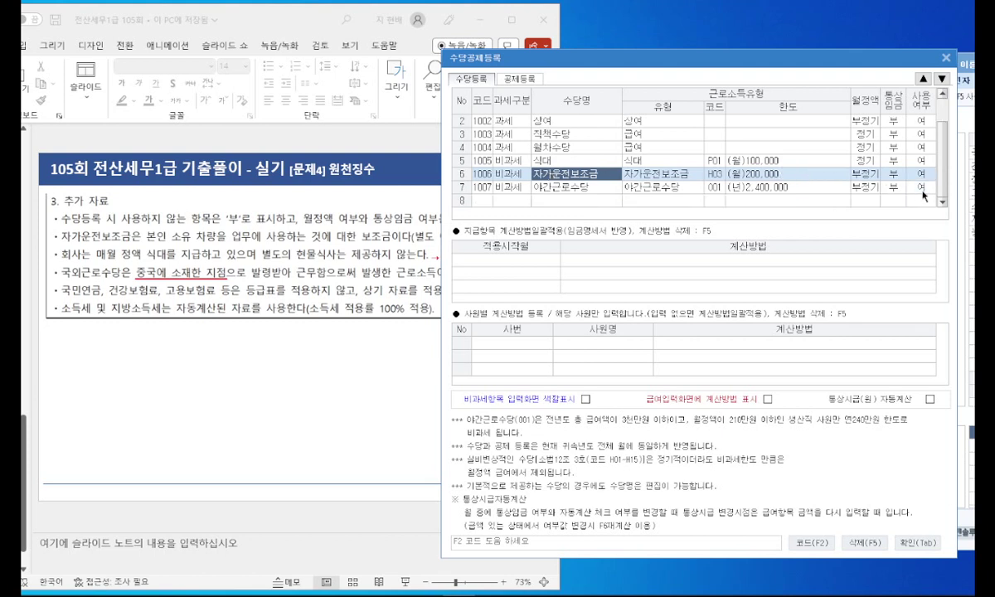
click(330, 228)
scroll(325, 222, down, 1)
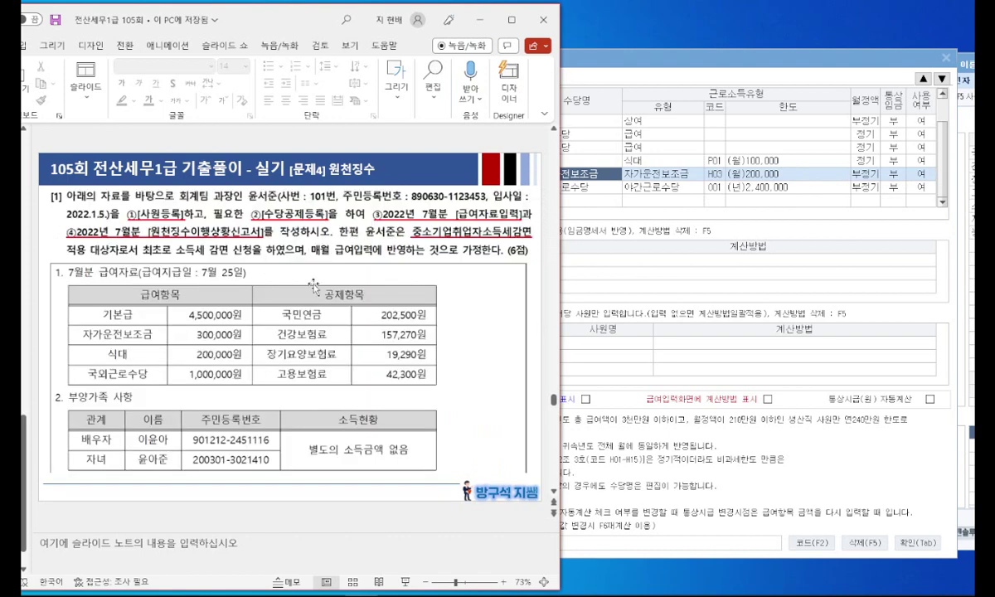
click(892, 187)
key(Return)
key(0)
key(Return)
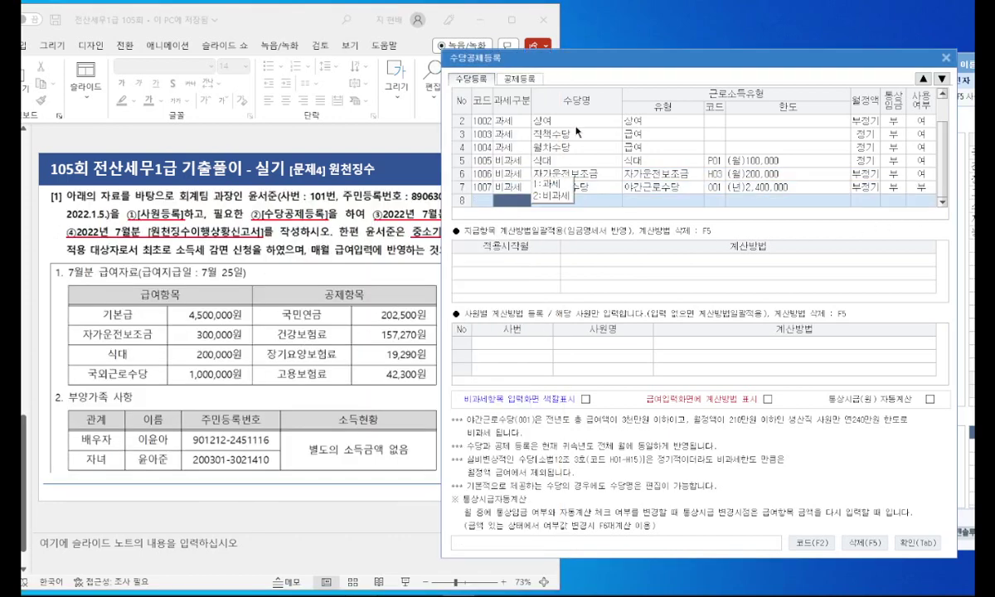
Step: Mark the bonus, position allowance and monthly leave allowance as not in use
click(572, 123)
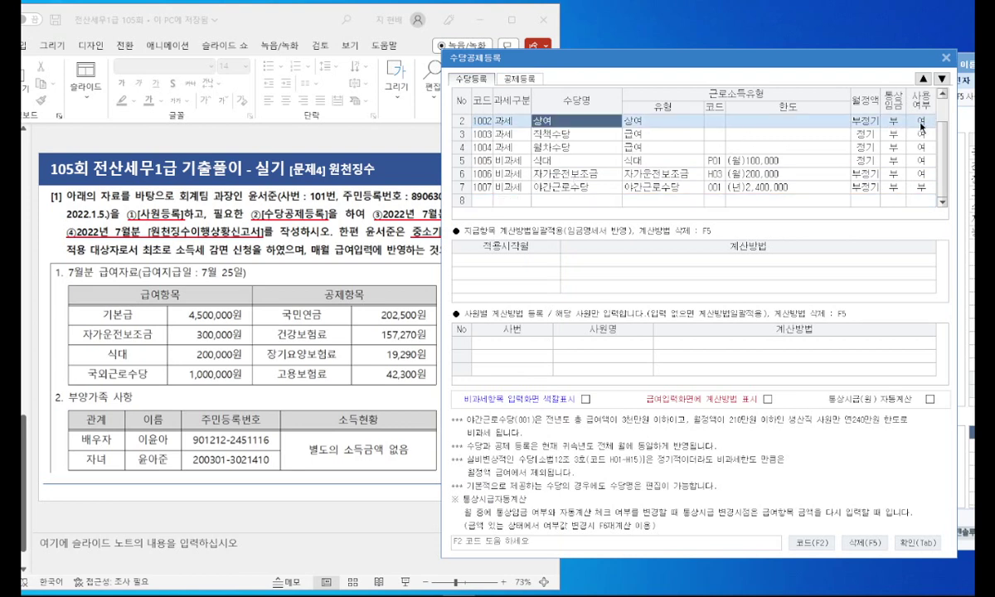
click(920, 123)
key(0)
key(Return)
key(0)
key(Return)
click(920, 147)
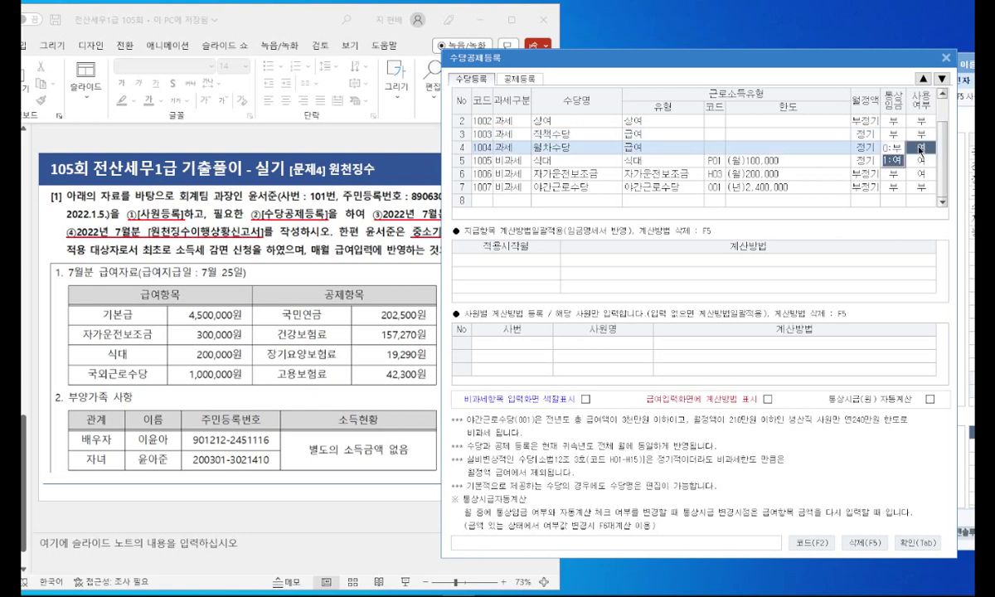
key(0)
key(Return)
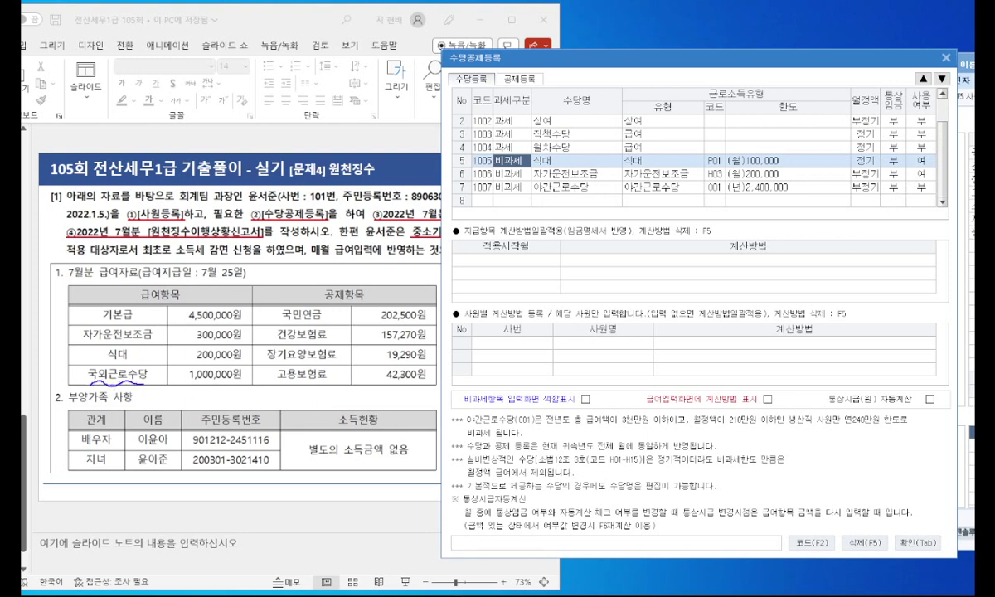
Step: Add non-taxable allowance 2001 with code M01, overseas work limited to 1,000,000 won monthly
key(Down)
key(Down)
key(Down)
key(2)
key(Return)
key(F2)
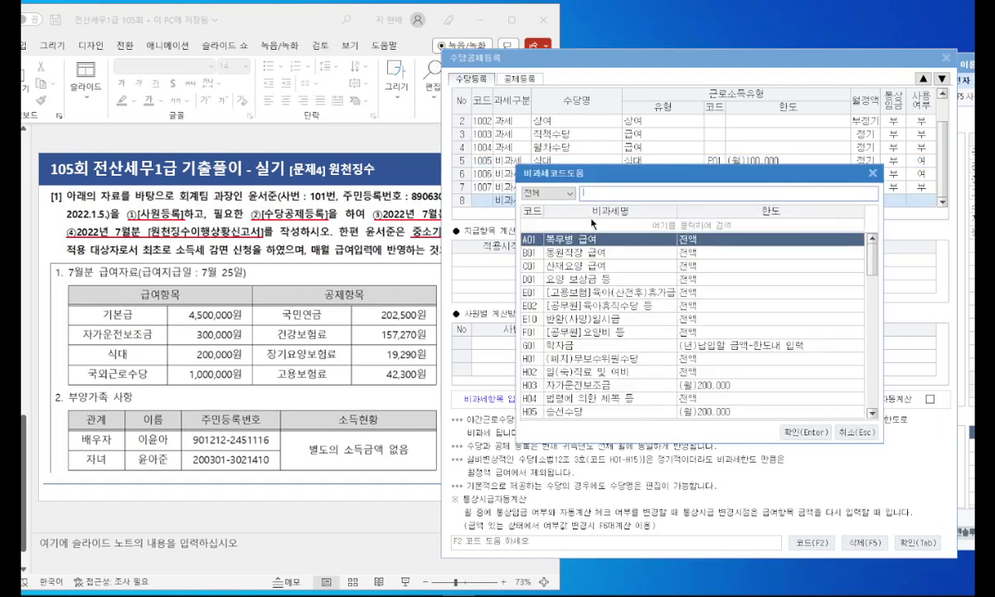
text(국외)
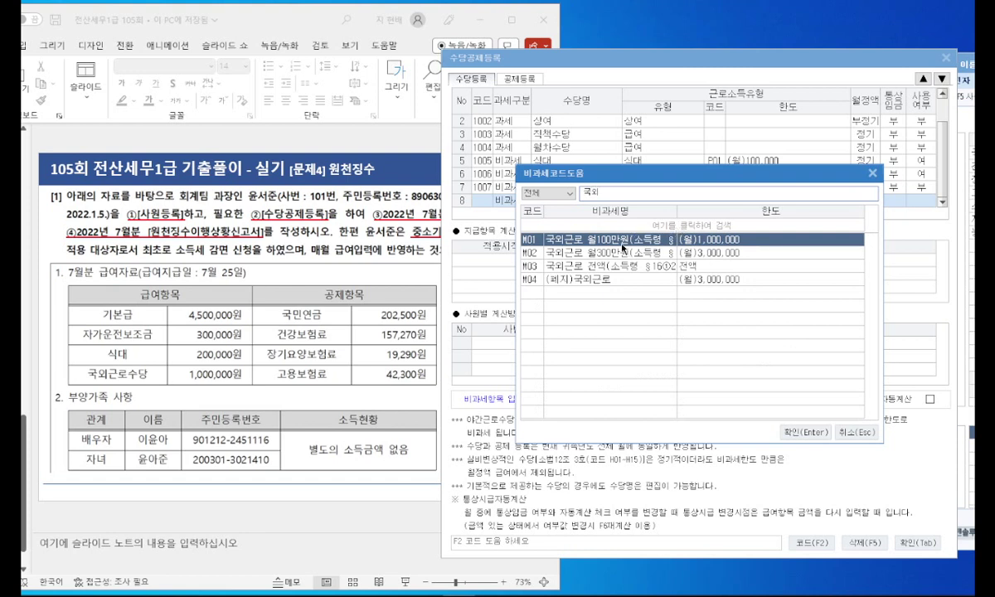
click(986, 246)
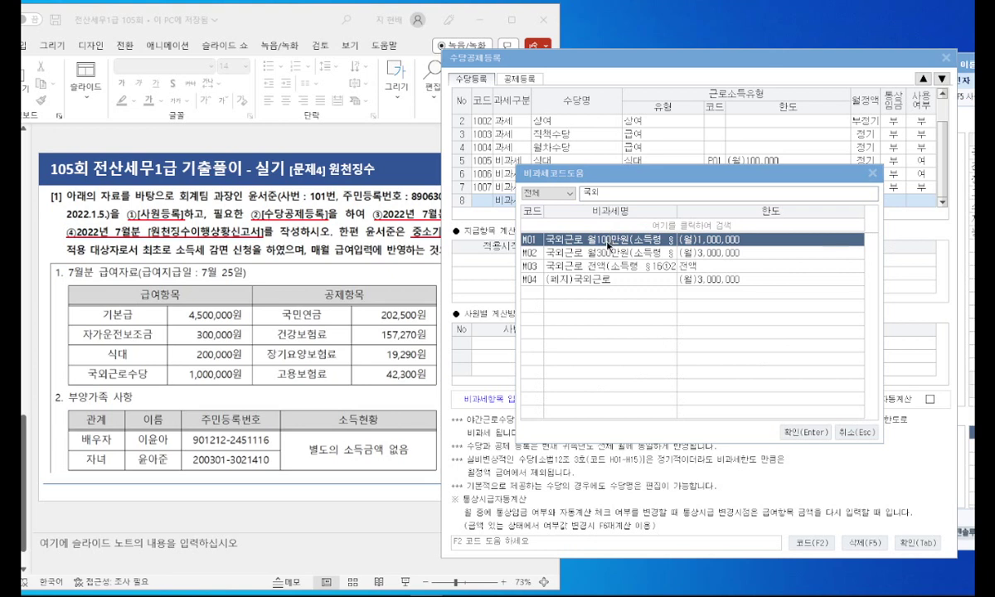
double_click(610, 241)
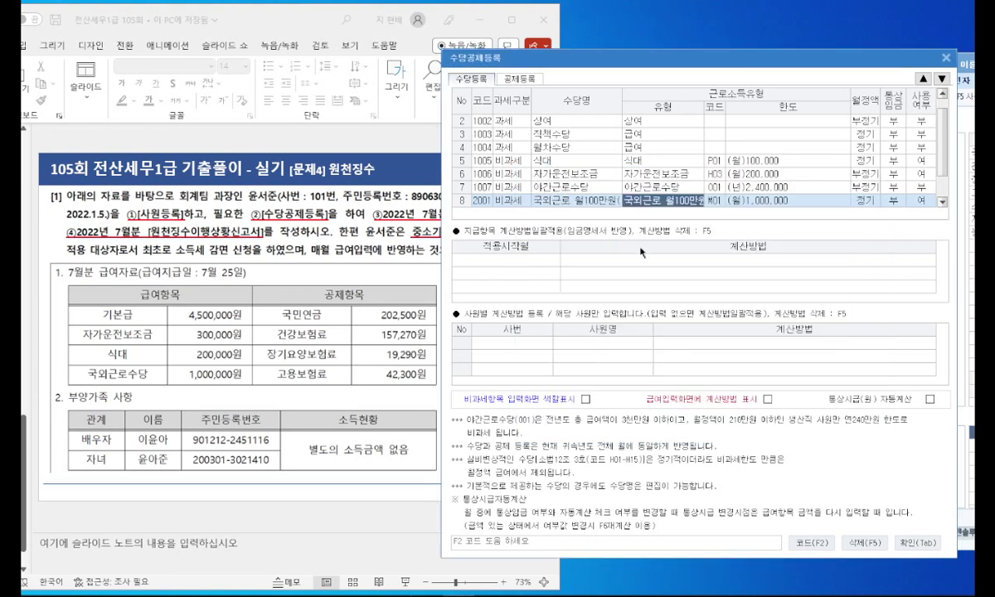
drag(944, 171, 945, 192)
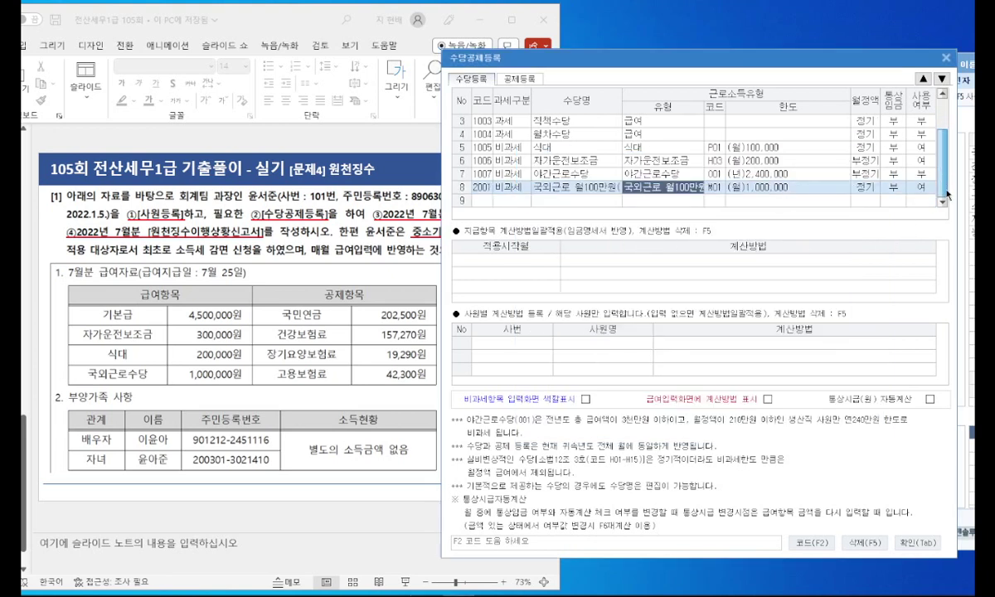
Step: Return to employee 101's July payroll entry and select the base pay amount
key(Escape)
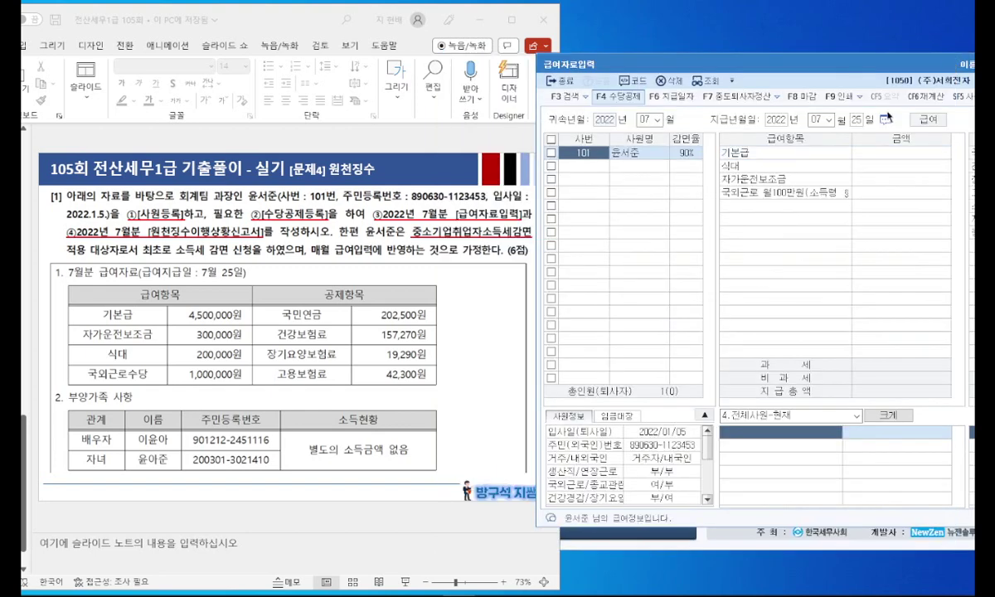
click(862, 154)
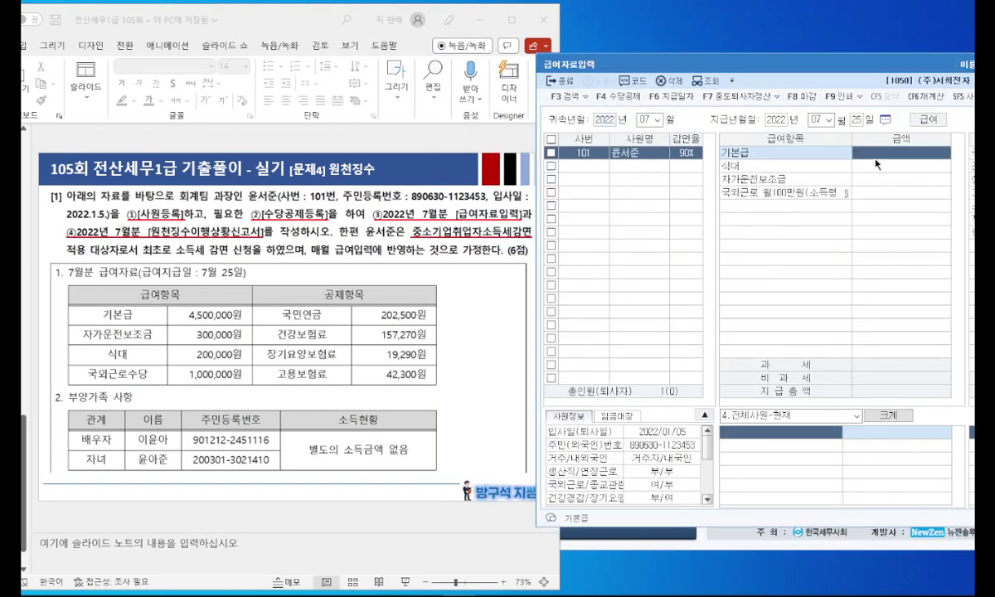
key(F4)
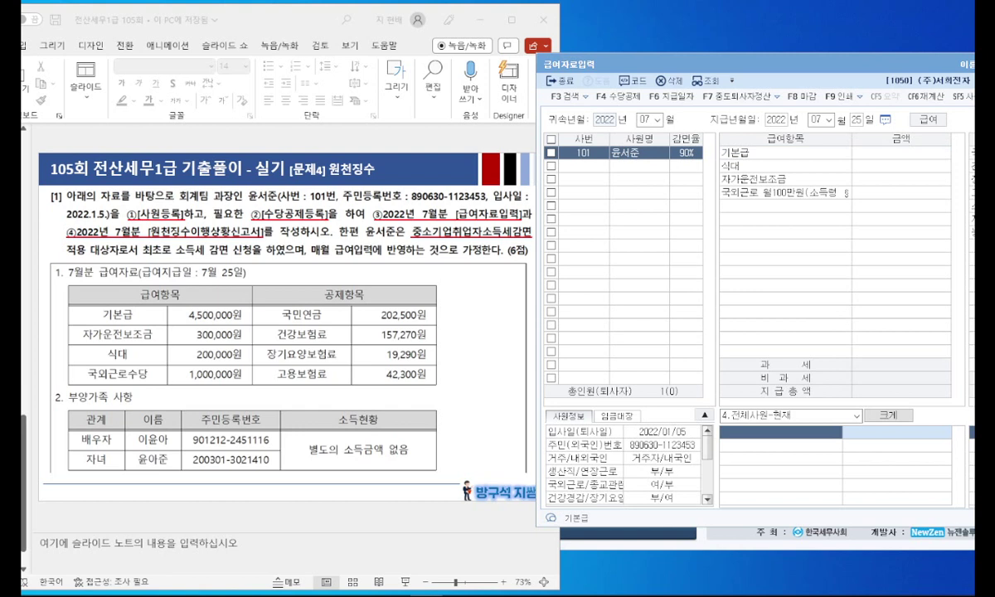
click(894, 153)
Step: Enter base pay 4,500,000, meals 200,000, car allowance 300,000 and overseas-work allowance 1,000,000
text(4500000)
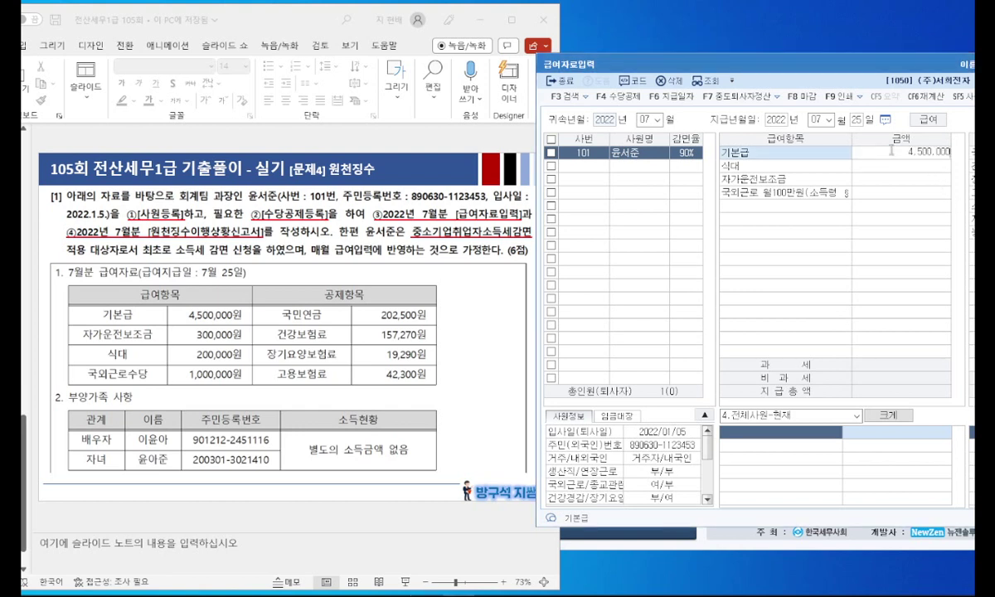
key(Return)
text(2000000)
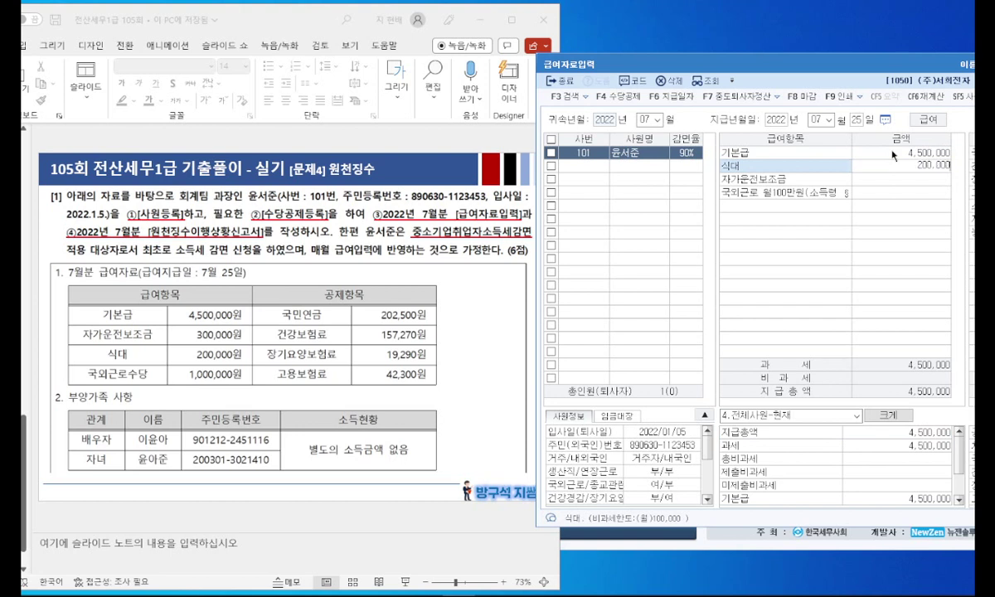
key(Return)
text(300,000)
key(Return)
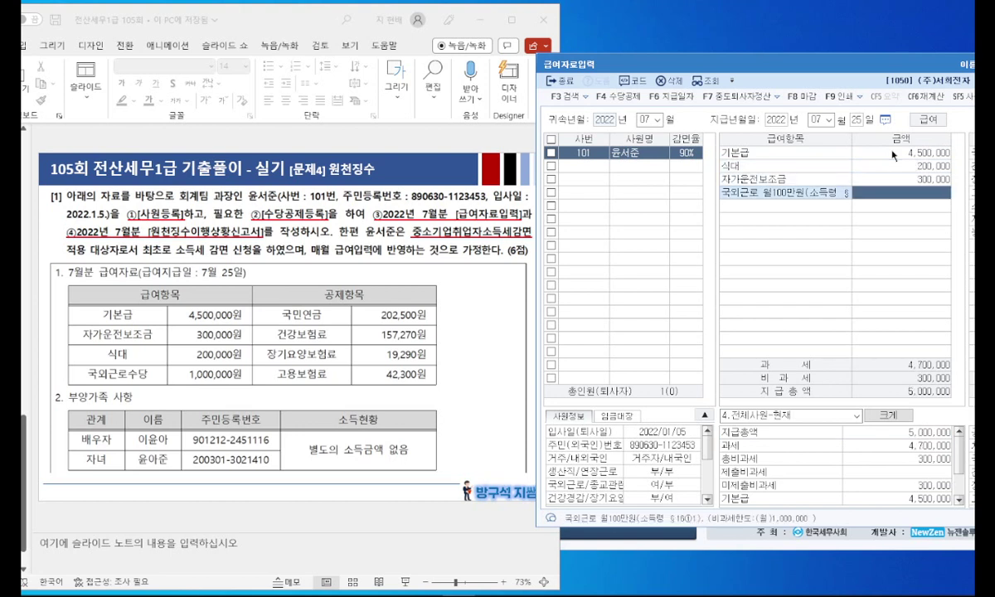
text(1000000)
key(Return)
drag(830, 73, 271, 407)
key(Down)
key(Down)
key(Down)
Step: Enter deductions of 202,500 national pension, 157,270 health insurance and 19,290 long-term care, then close the payroll form
click(612, 489)
text(202500)
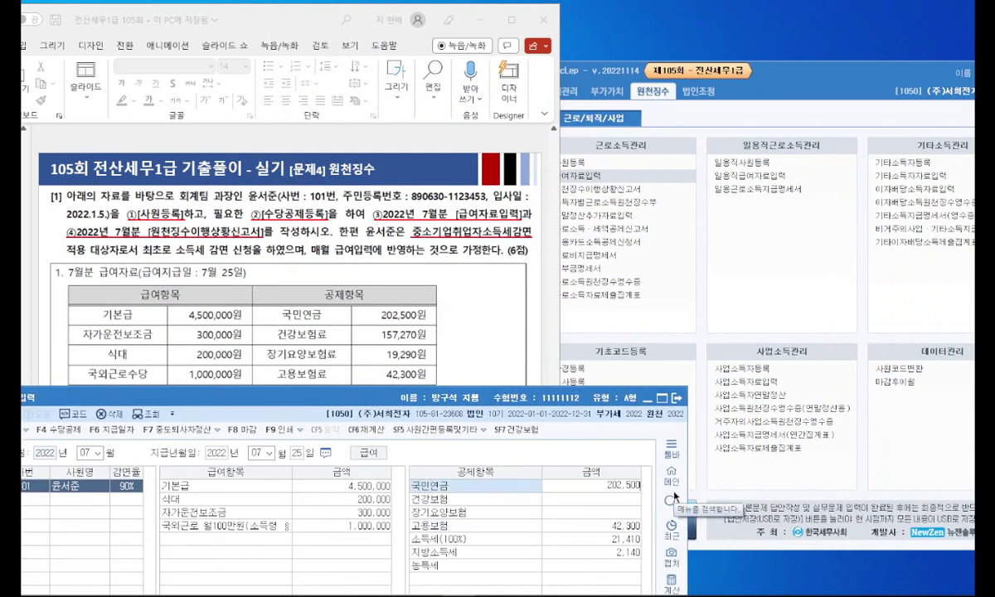
key(Return)
text(157,270)
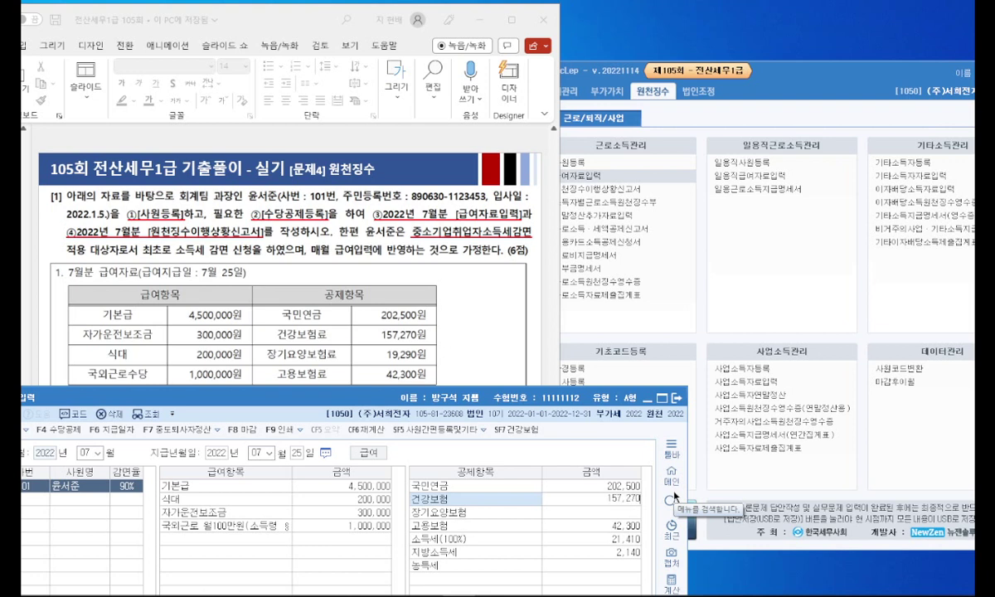
key(Return)
text(19)
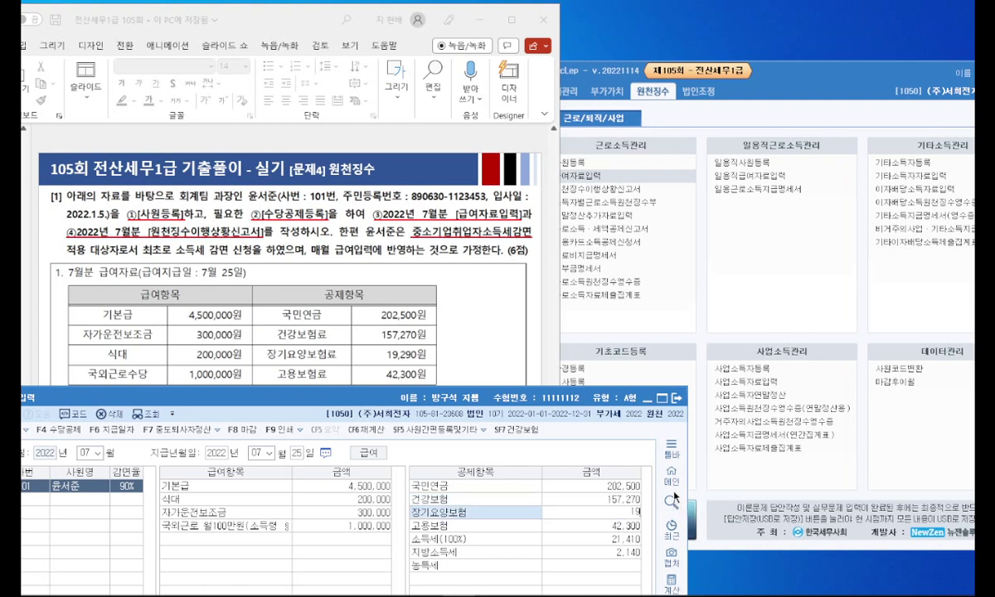
text(,290)
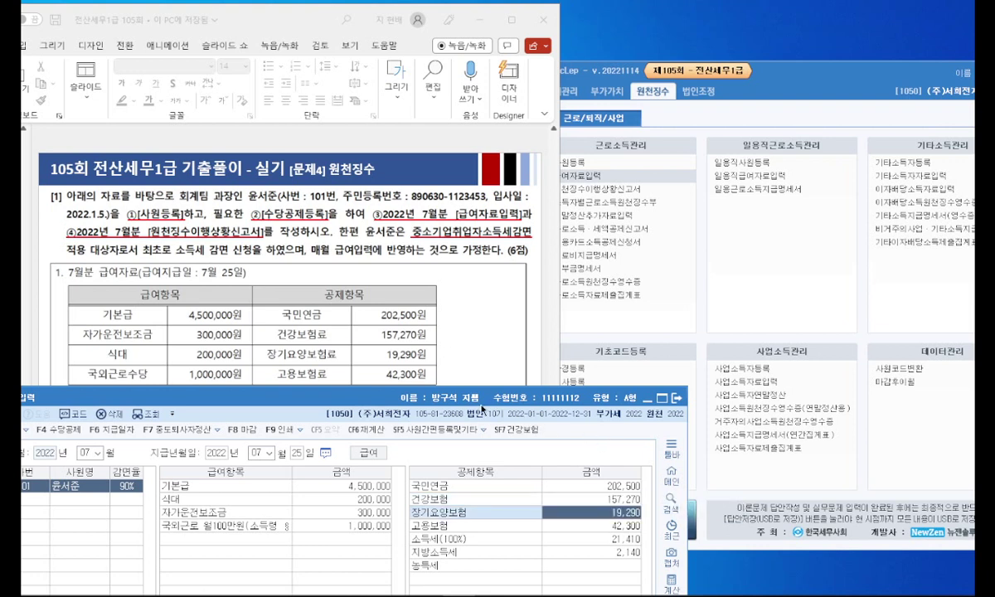
drag(366, 399, 584, 75)
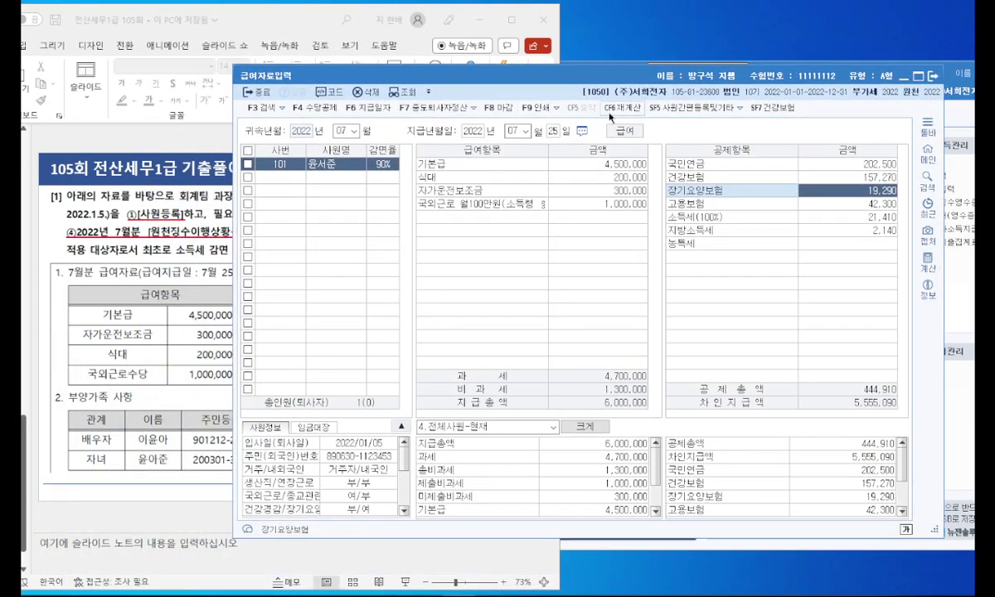
click(932, 77)
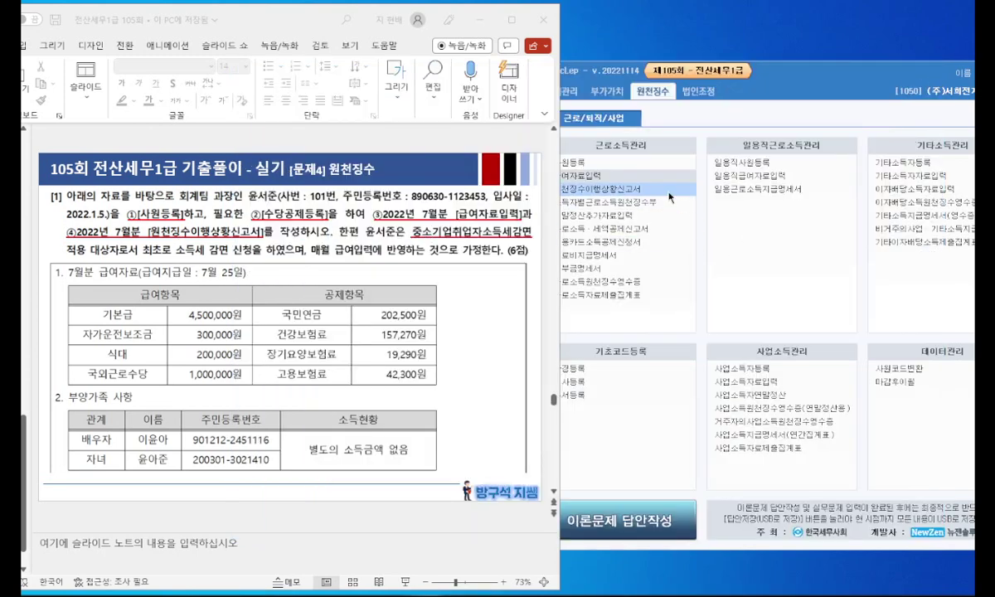
Step: Open the withholding status report with attribution and payment periods set to July 07 through 07
click(627, 189)
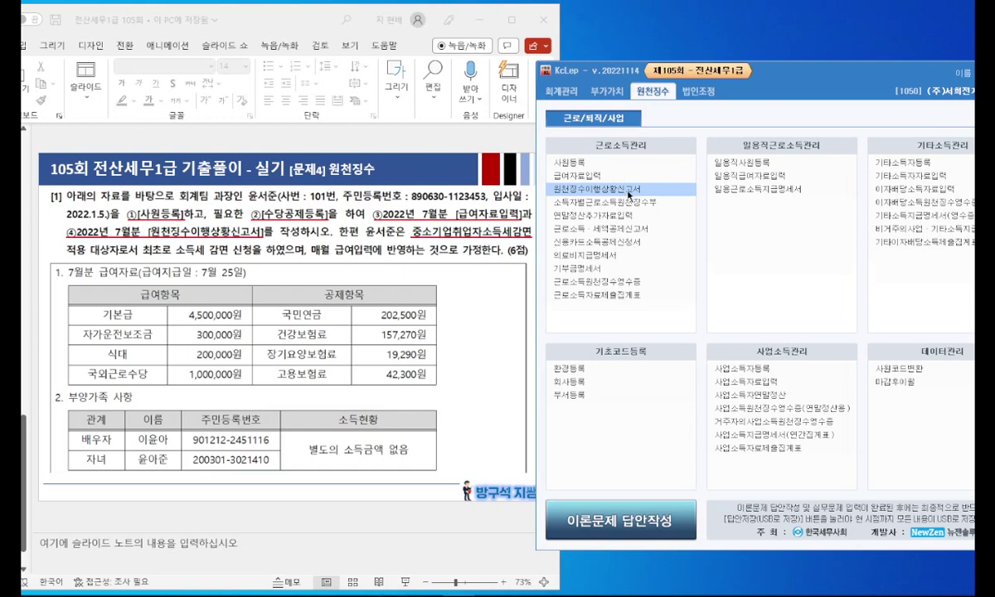
click(627, 189)
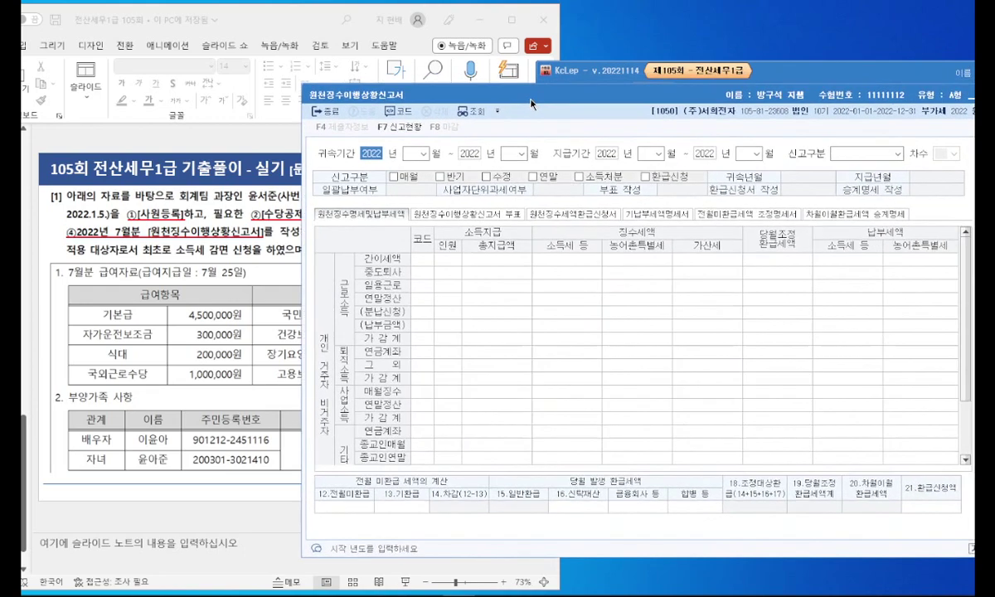
click(423, 155)
click(390, 221)
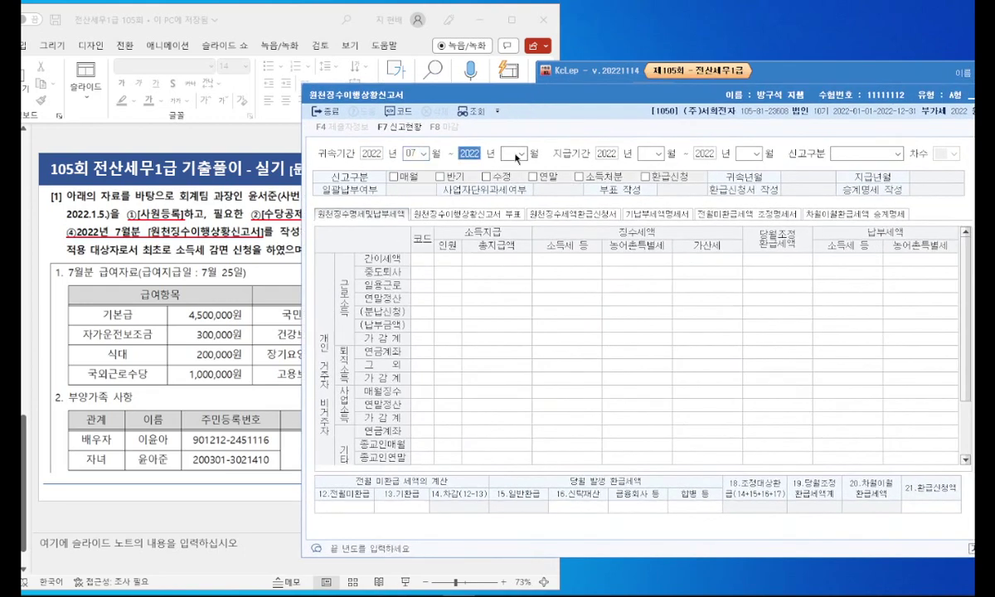
click(520, 153)
click(508, 222)
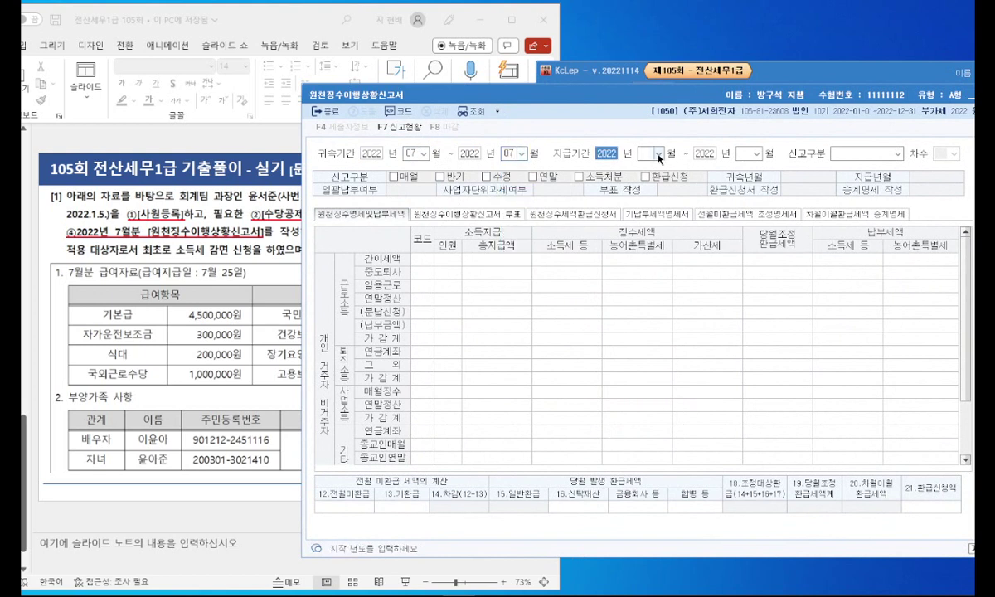
click(659, 153)
click(648, 221)
click(756, 154)
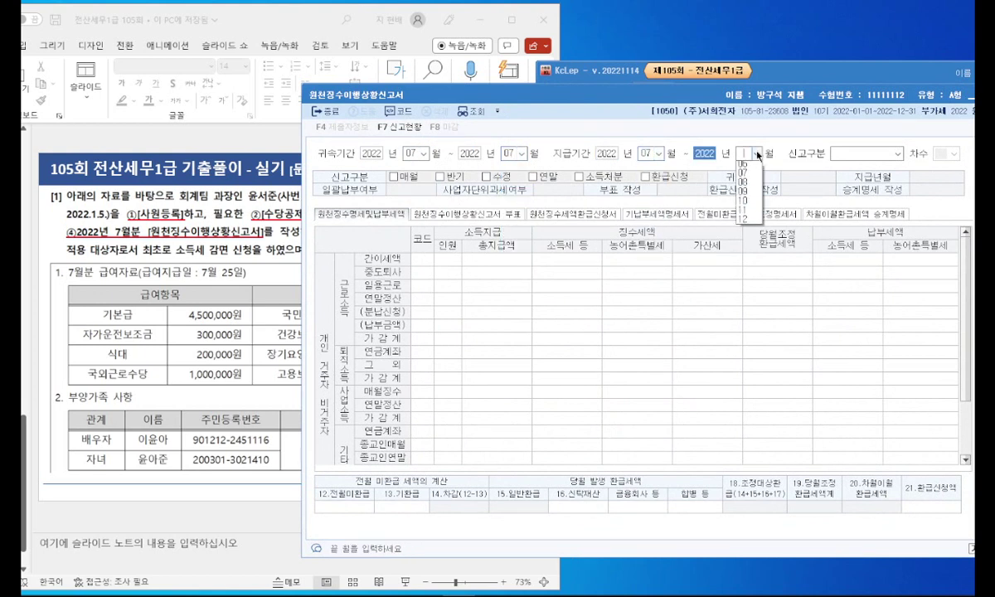
click(743, 222)
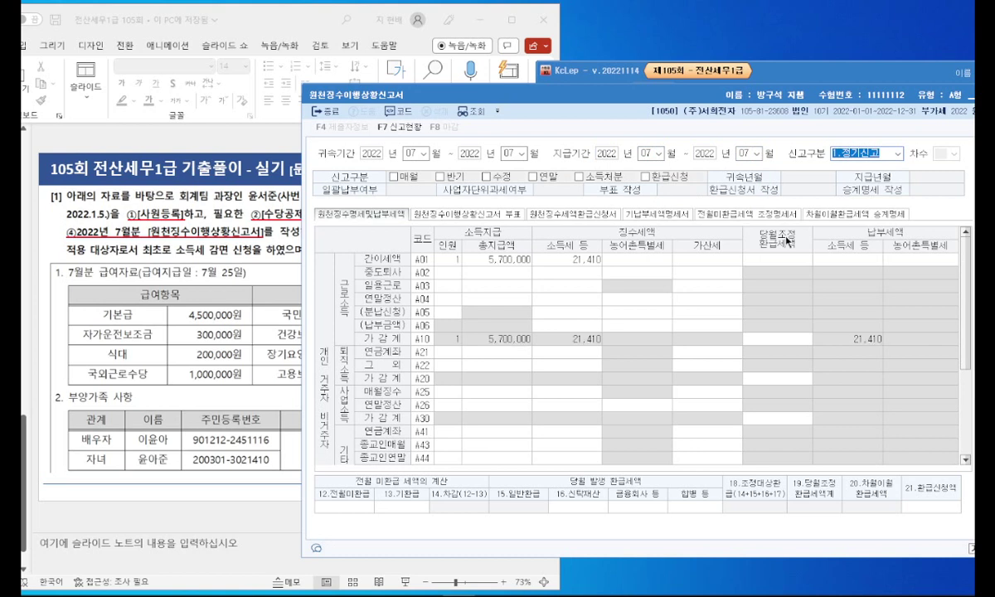
Step: Review the A05 income tax entry (5,700,000 paid, 21,410 tax), then close the report and save it
click(570, 312)
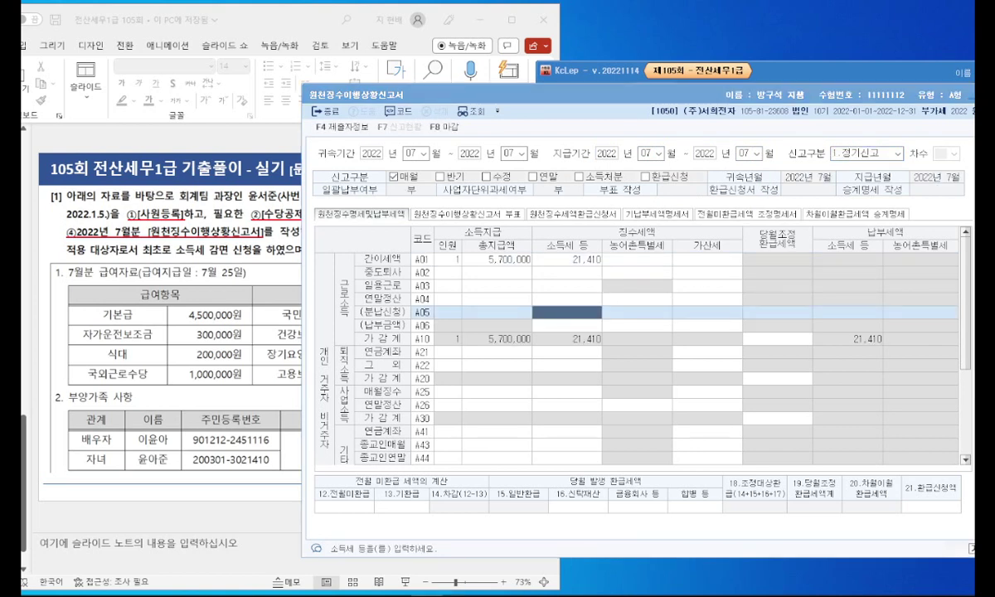
key(Return)
scroll(705, 321, down, 4)
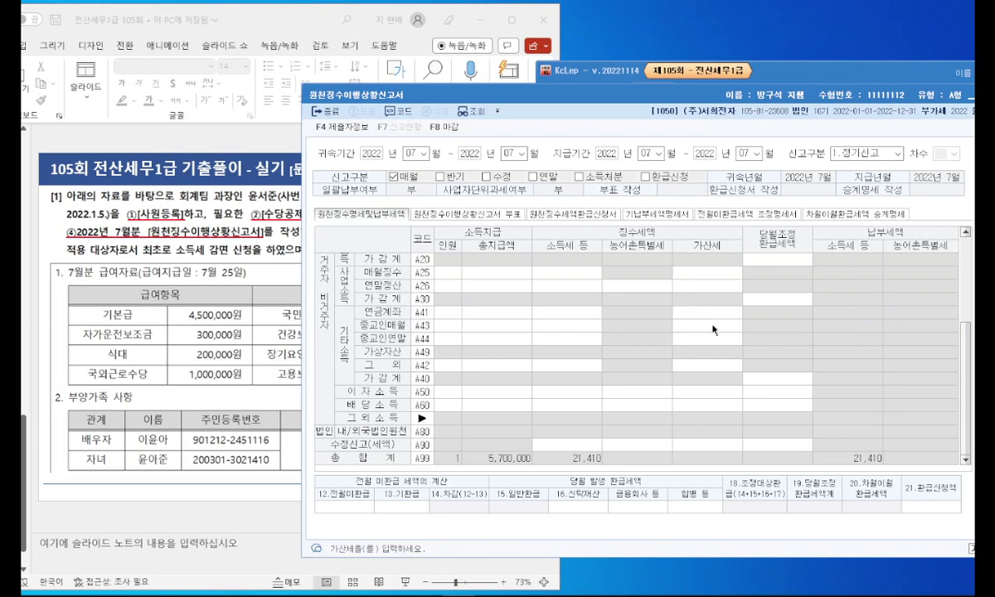
scroll(657, 267, up, 3)
drag(554, 103, 454, 92)
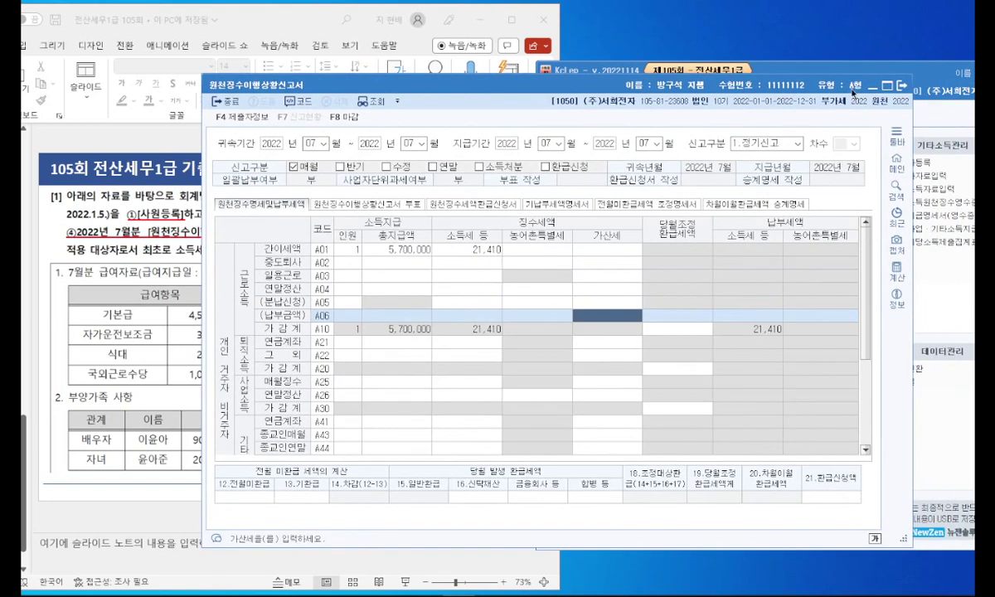
click(904, 87)
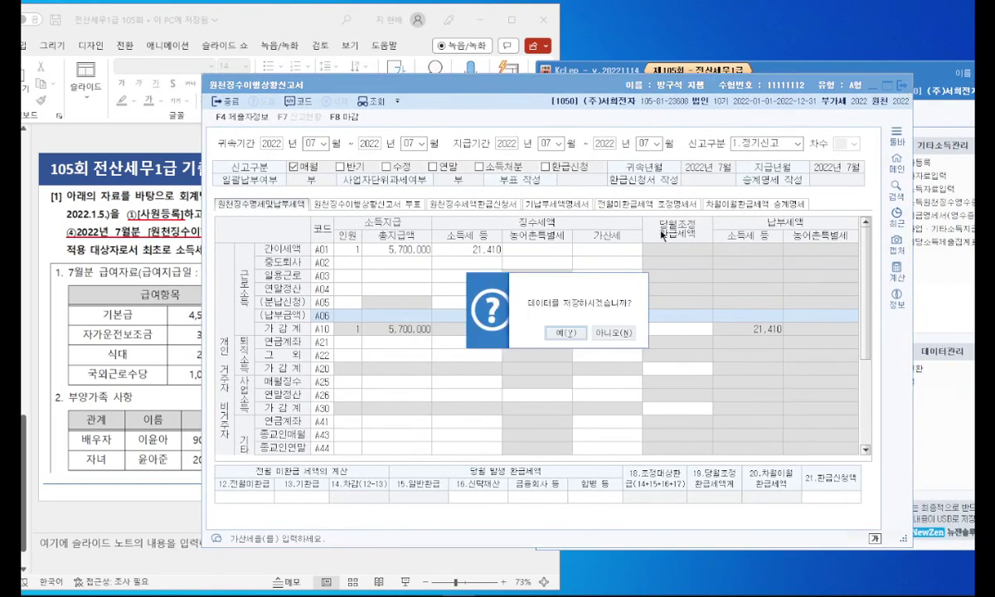
click(563, 333)
Step: Maximize the exercise slides and start the slideshow from slide 29
drag(304, 23, 472, 27)
double_click(473, 28)
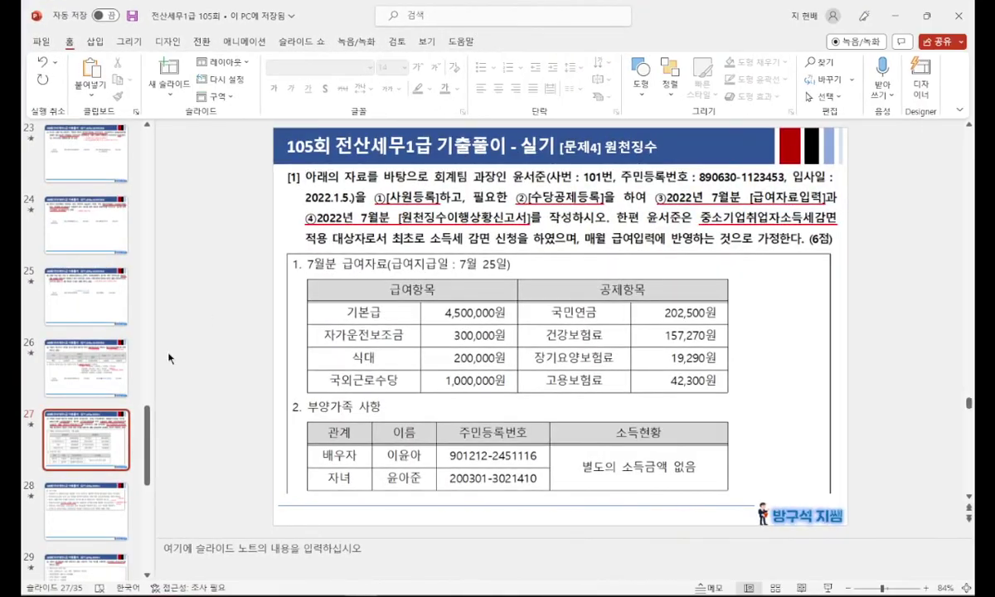
click(86, 465)
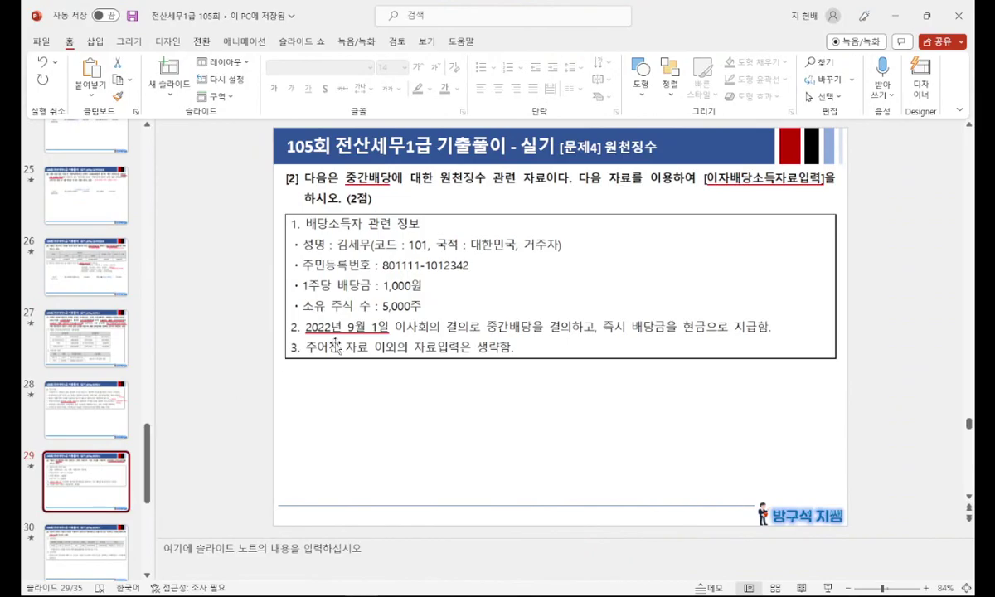
key(shift+F5)
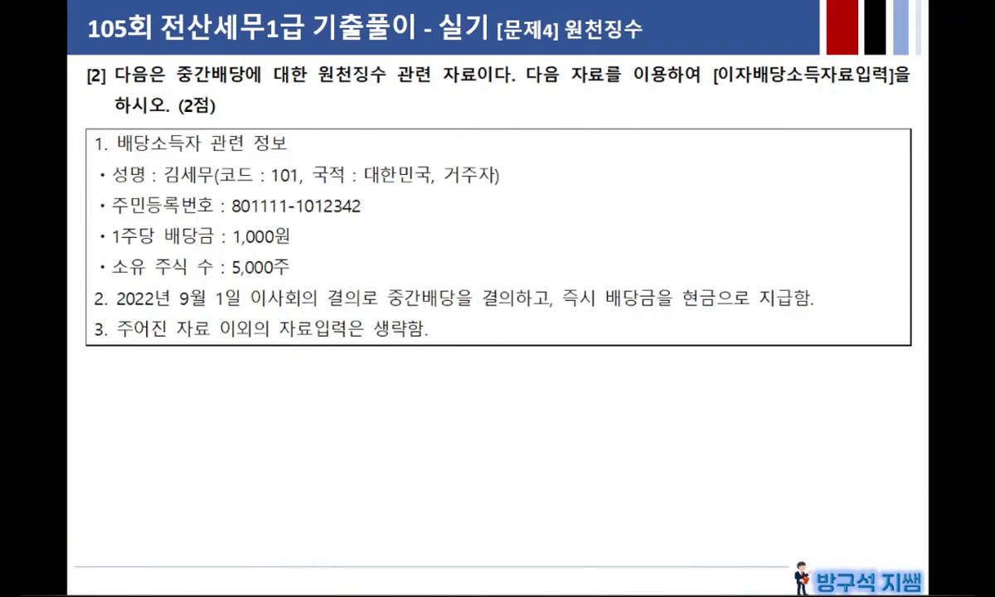
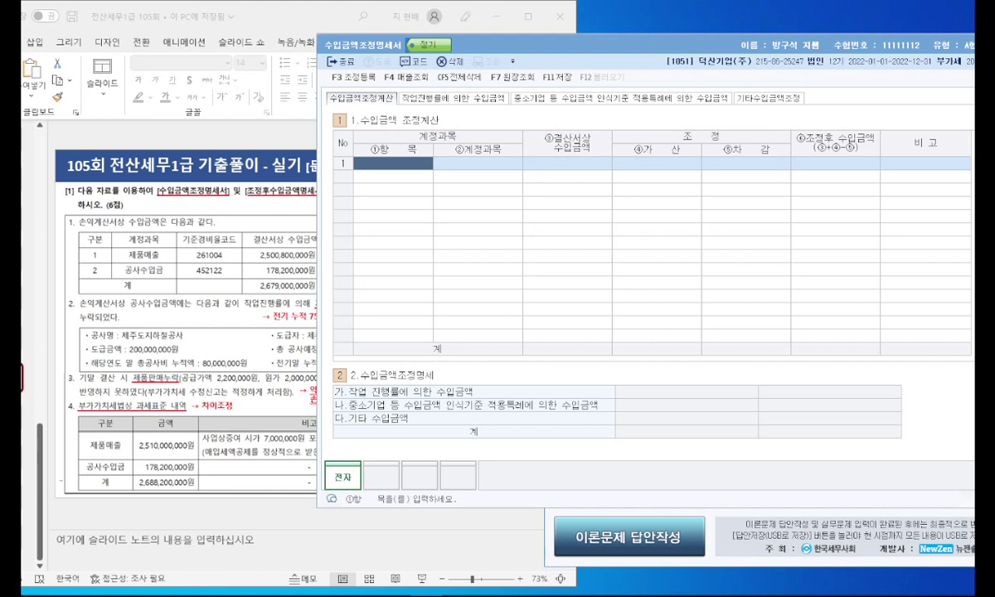
Step: Browse the progress-rate, small-business and other revenue sections, then return to 수입금액조정계산
click(448, 98)
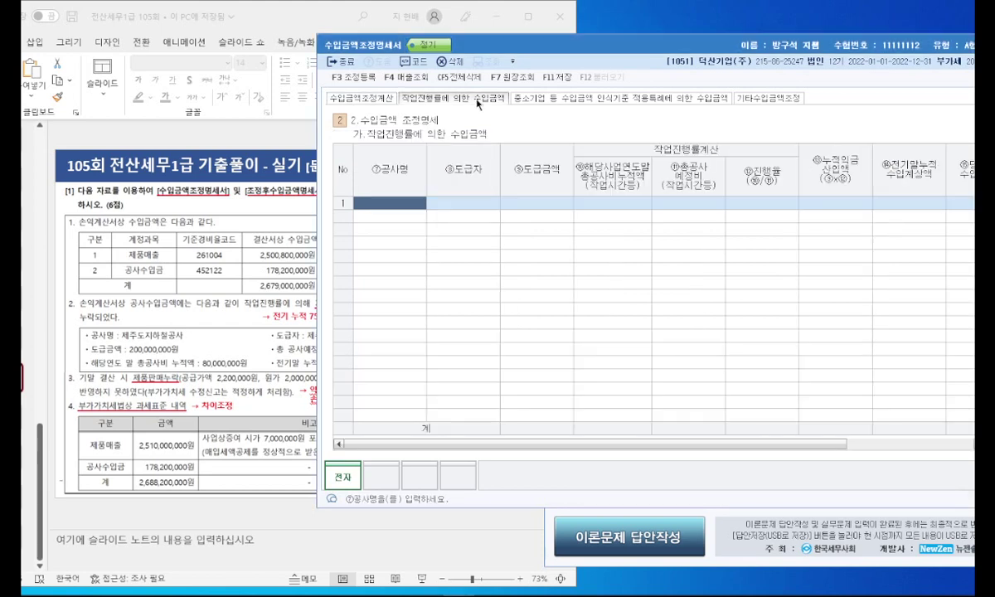
click(598, 98)
click(751, 98)
click(597, 98)
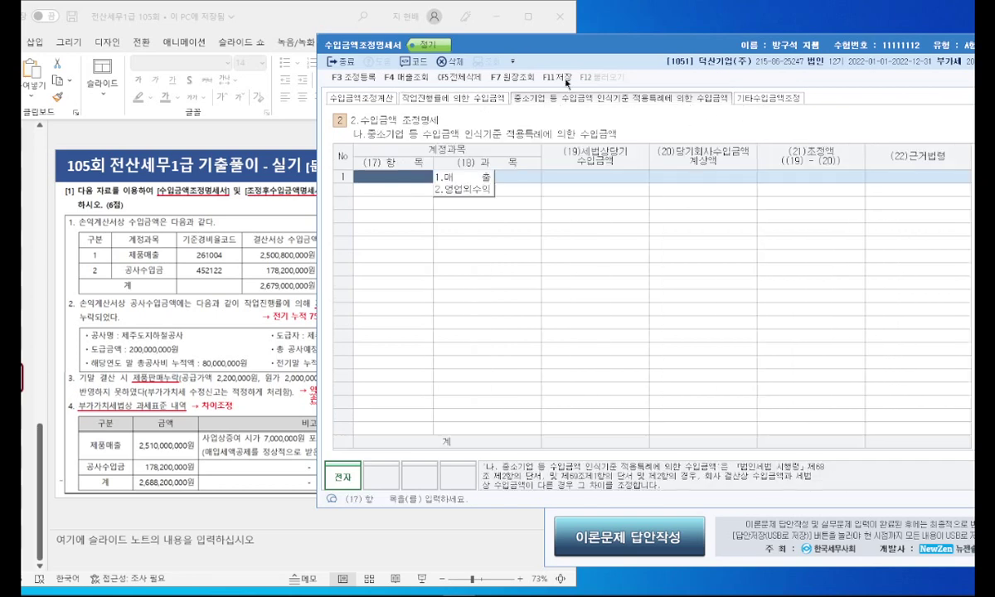
click(383, 99)
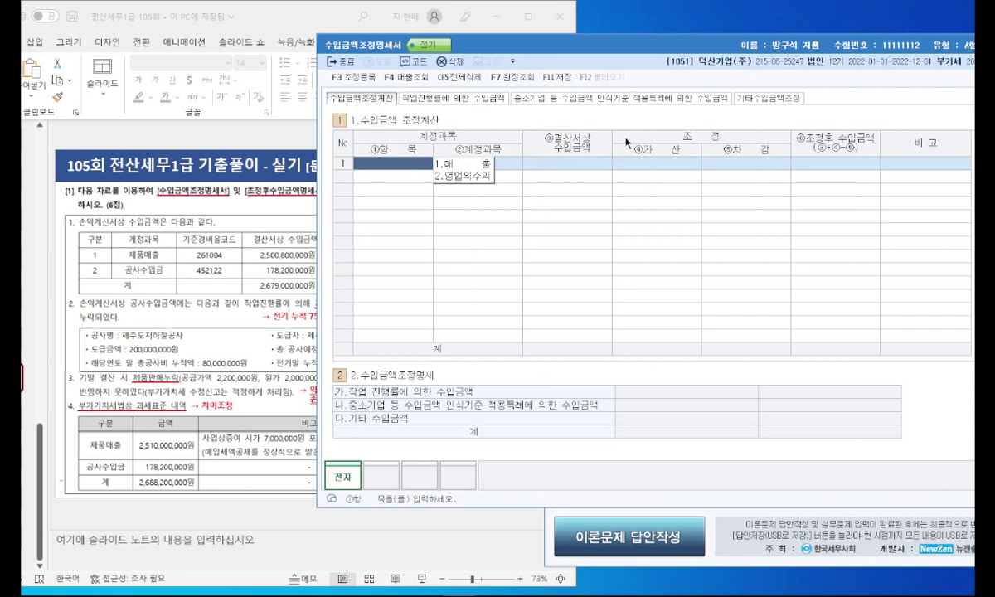
Step: Enter row 1 as 매출 제품매출 with 2,500,800,000
click(470, 166)
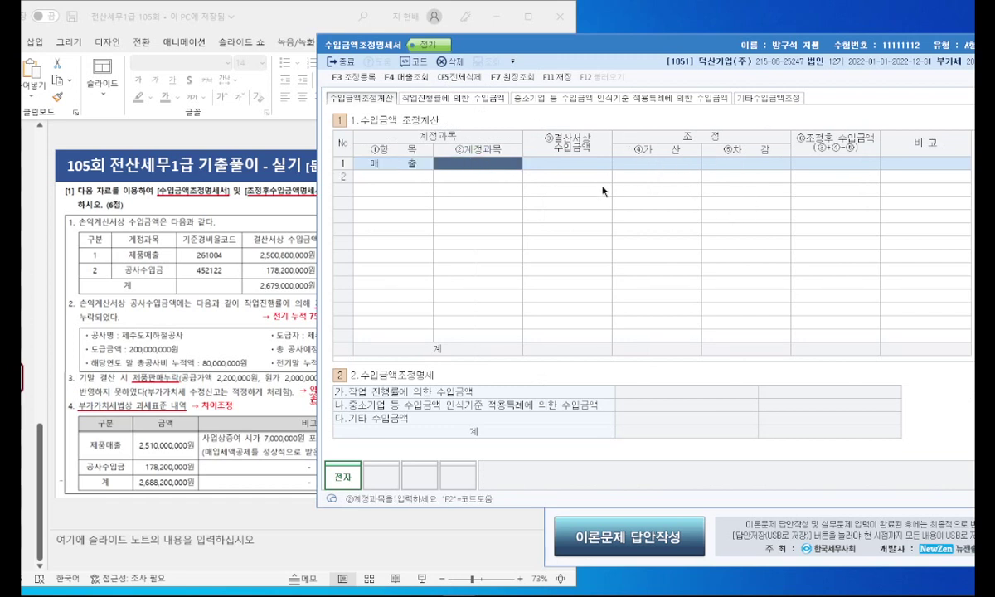
text(제품)
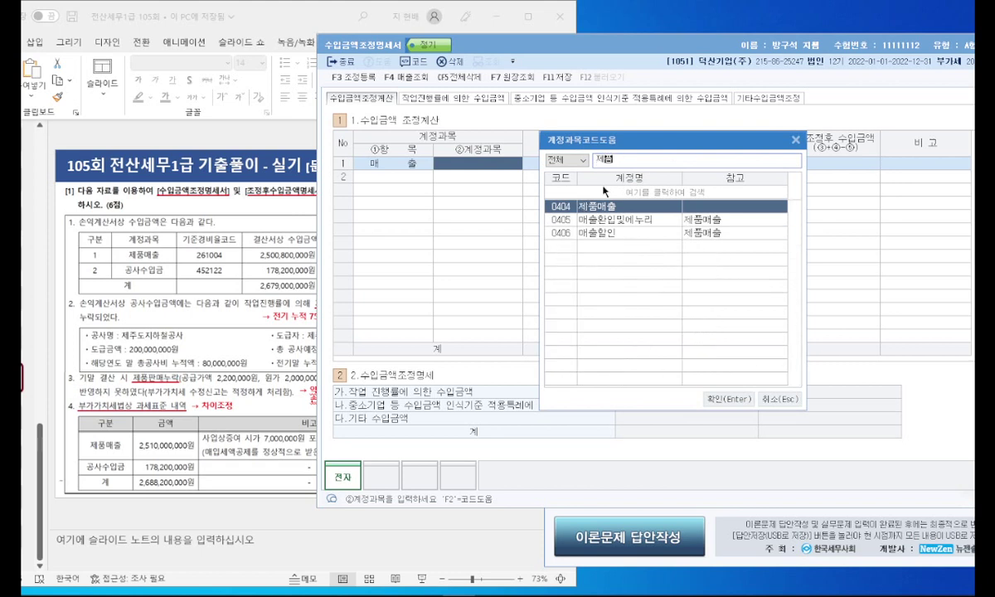
key(Return)
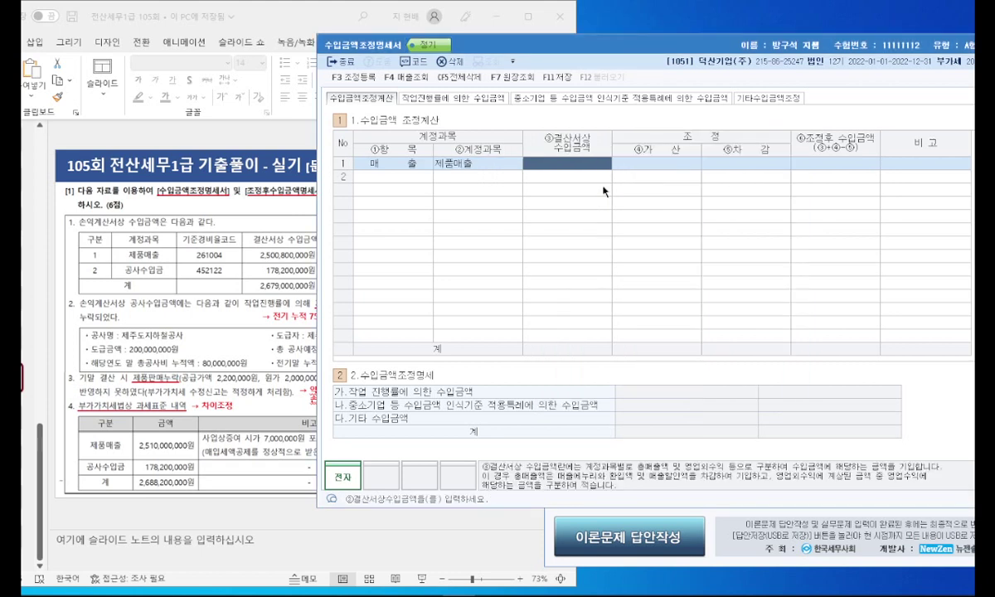
text(2,500,800,000)
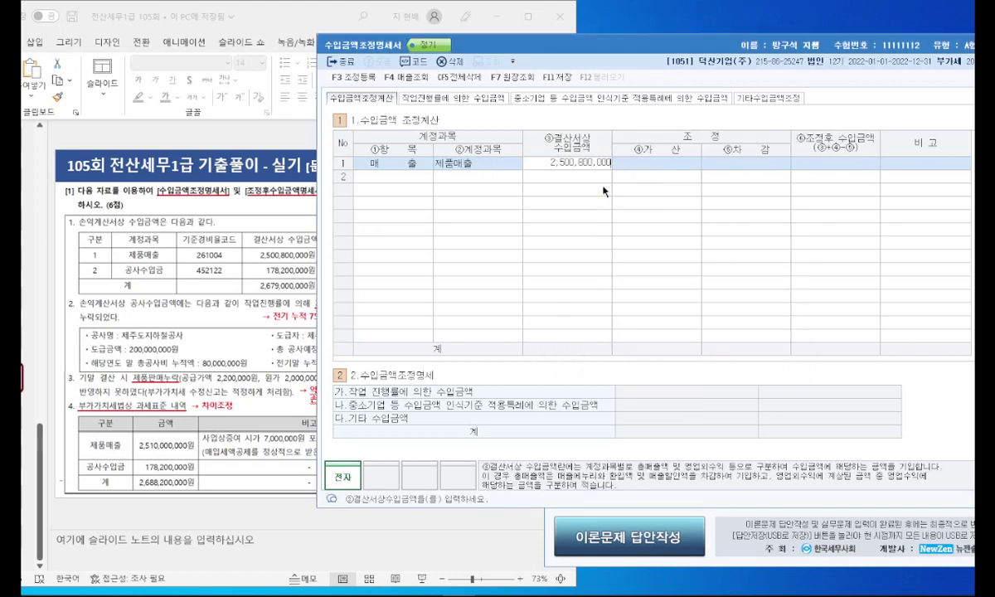
key(Return)
Step: Add row 2 as 매출 공사수입금 with 178,200,000
click(392, 177)
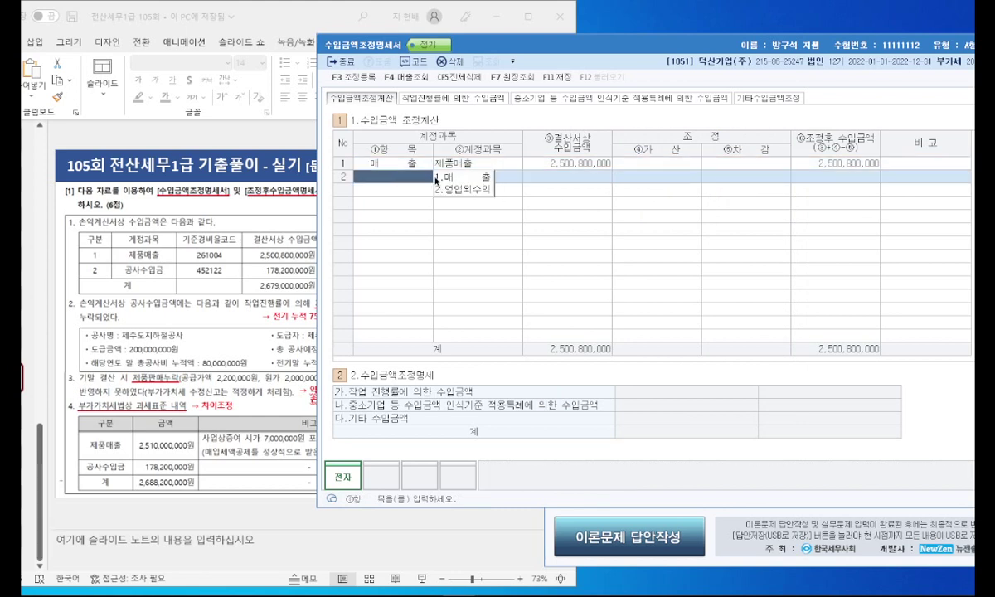
click(462, 179)
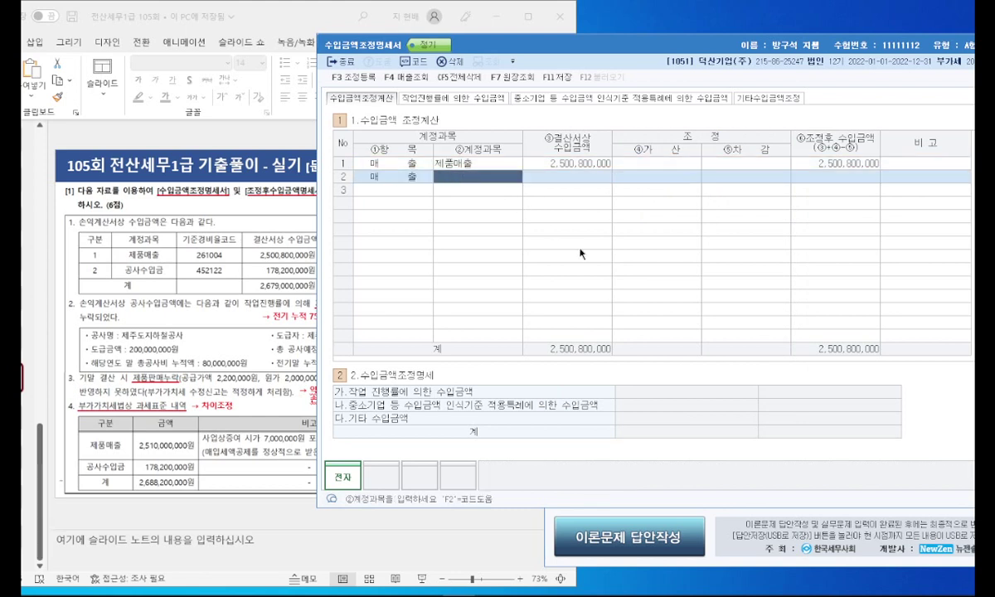
key(F2)
text(공사)
key(Return)
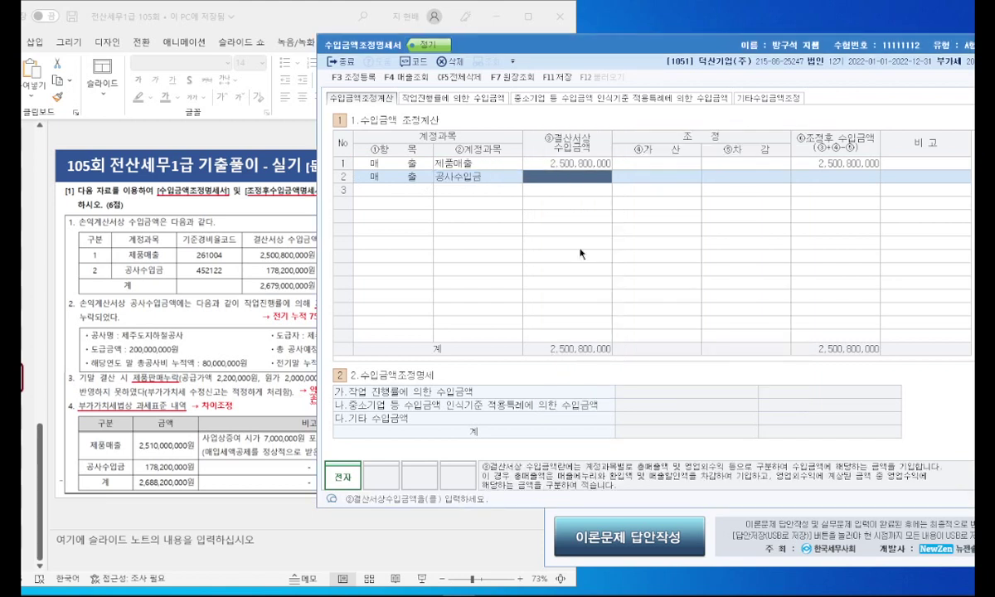
text(178,200,000)
key(Return)
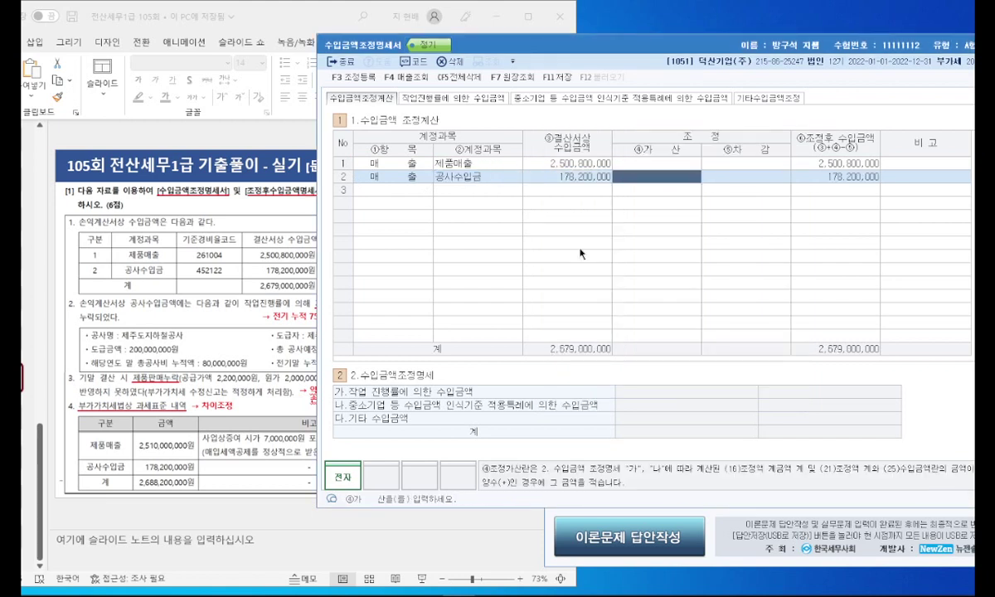
click(267, 17)
Step: Enlarge the exam slide beside the form and show the 작업진행률에 의한 수입금액 sheet
drag(575, 252, 676, 253)
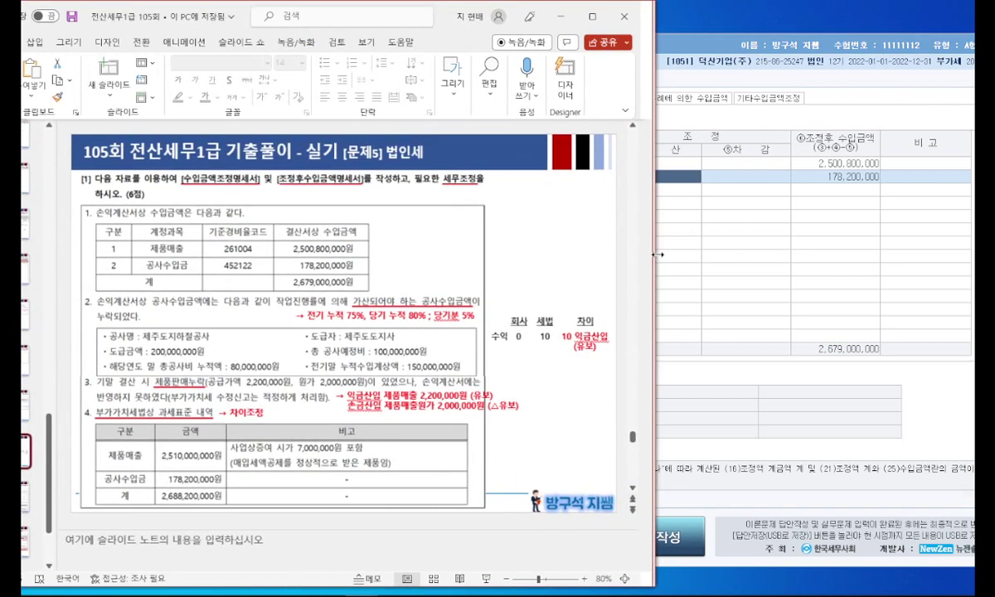
click(744, 272)
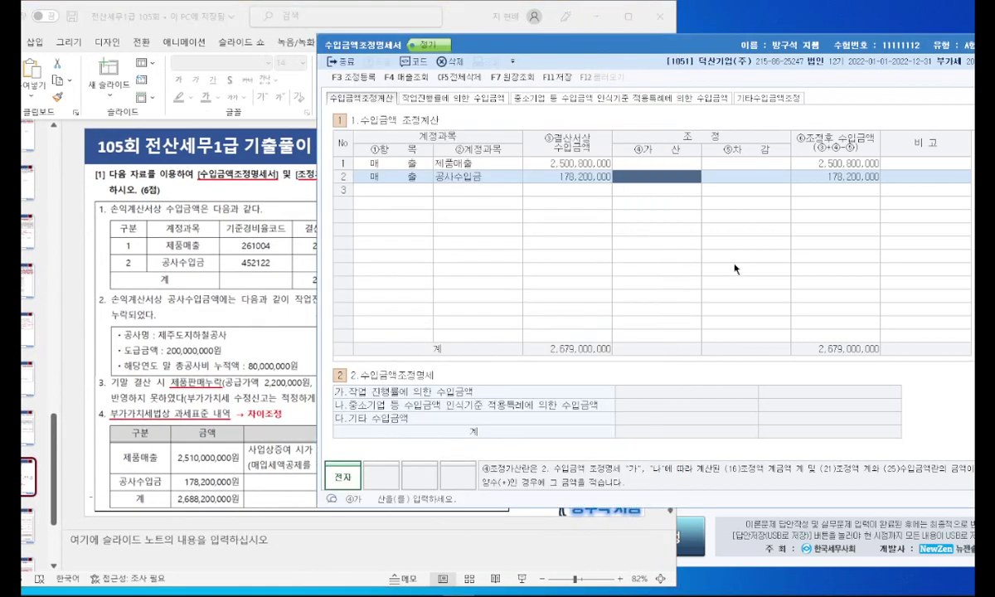
drag(569, 45, 649, 63)
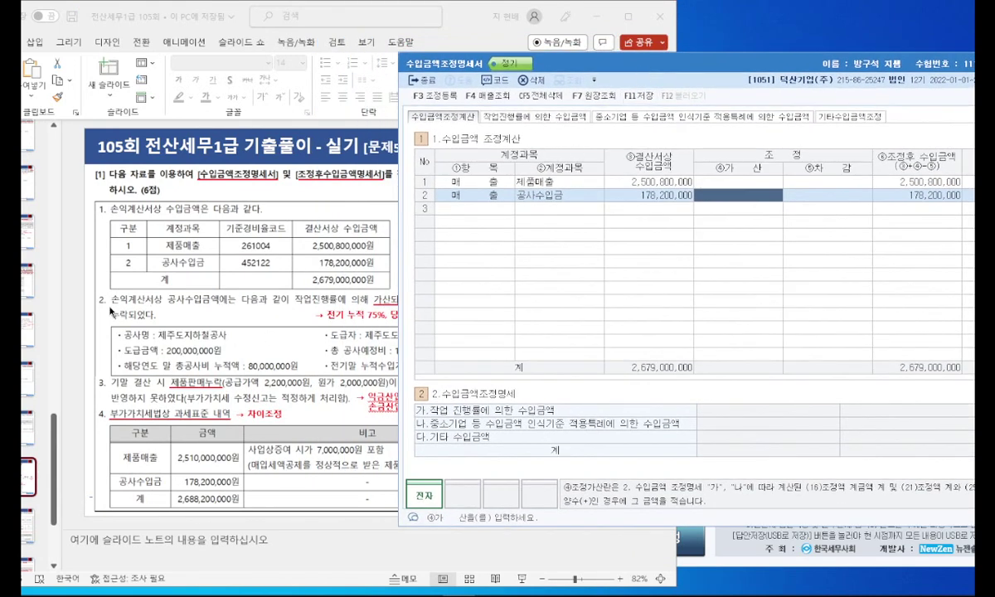
click(519, 119)
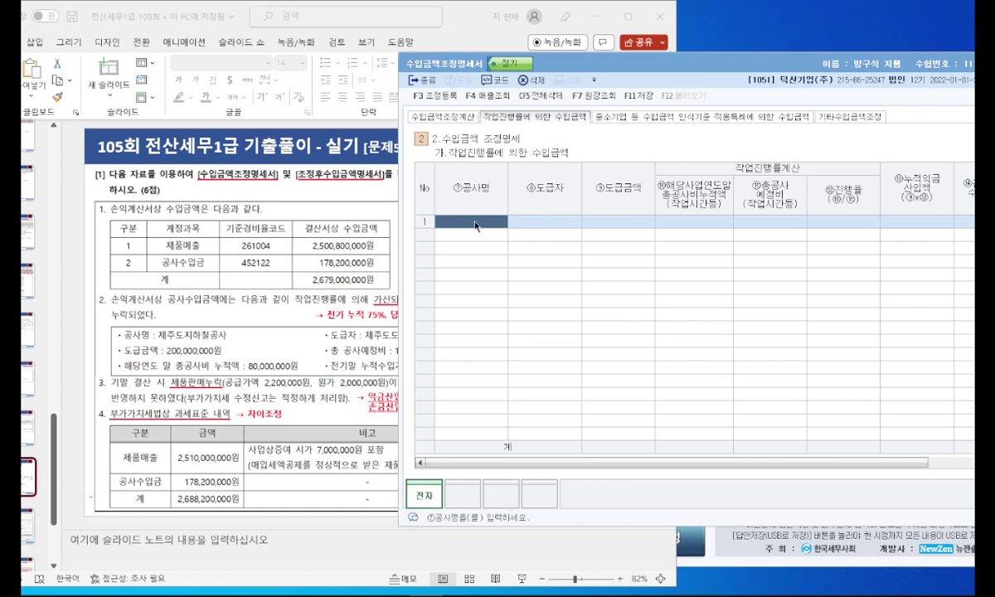
Step: Enter project 제주도지하철공사, contractor 제주도지사, contract amount 200,000,000
text(ㅈ)
text(주도지하철공사)
key(Return)
text(제주도지사)
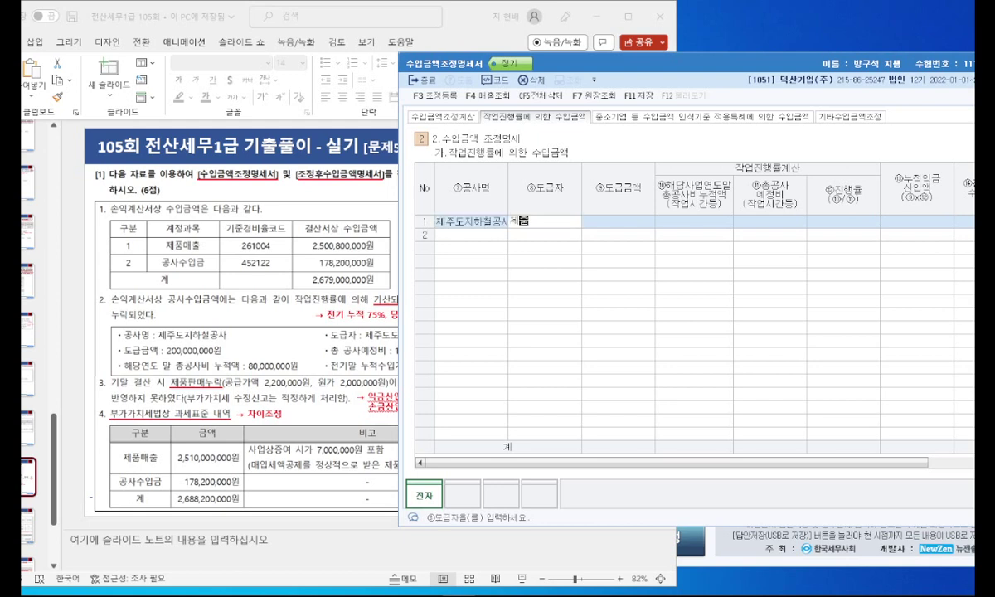
key(Return)
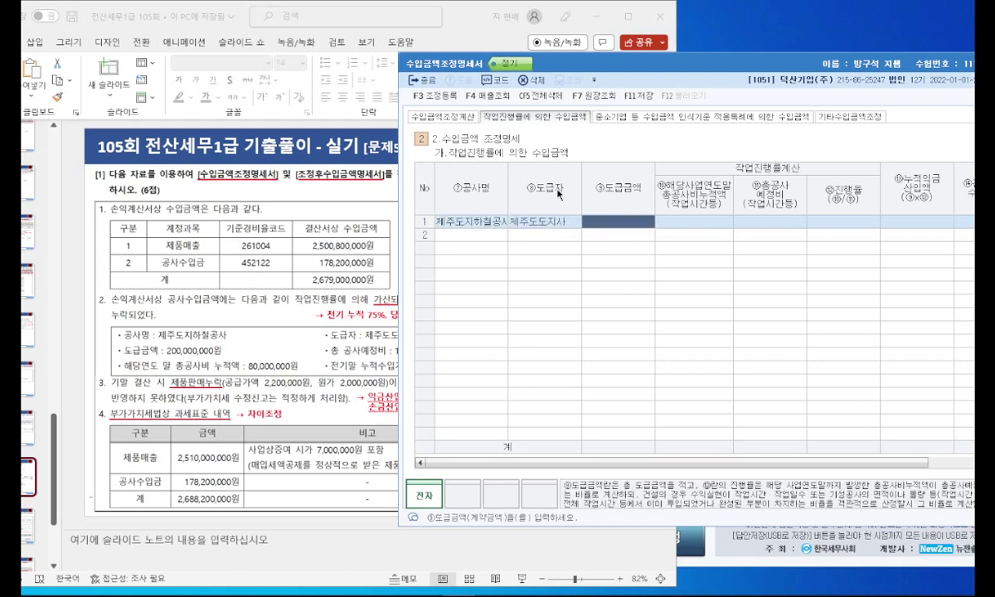
text(200000000)
key(Return)
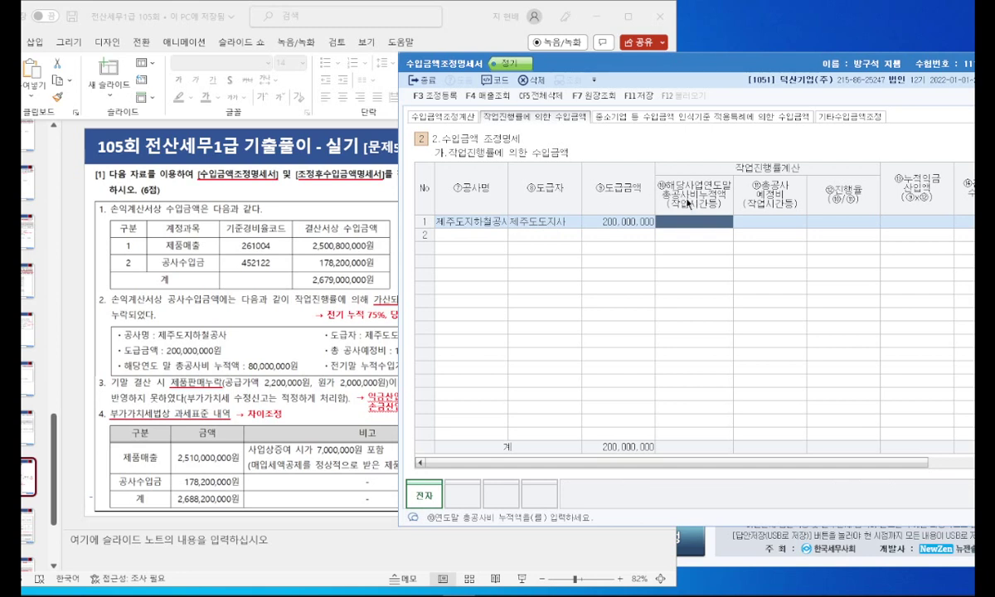
Step: Enter 80,000,000 cumulative cost and 100,000,000 total estimated cost
text(80000000)
key(Return)
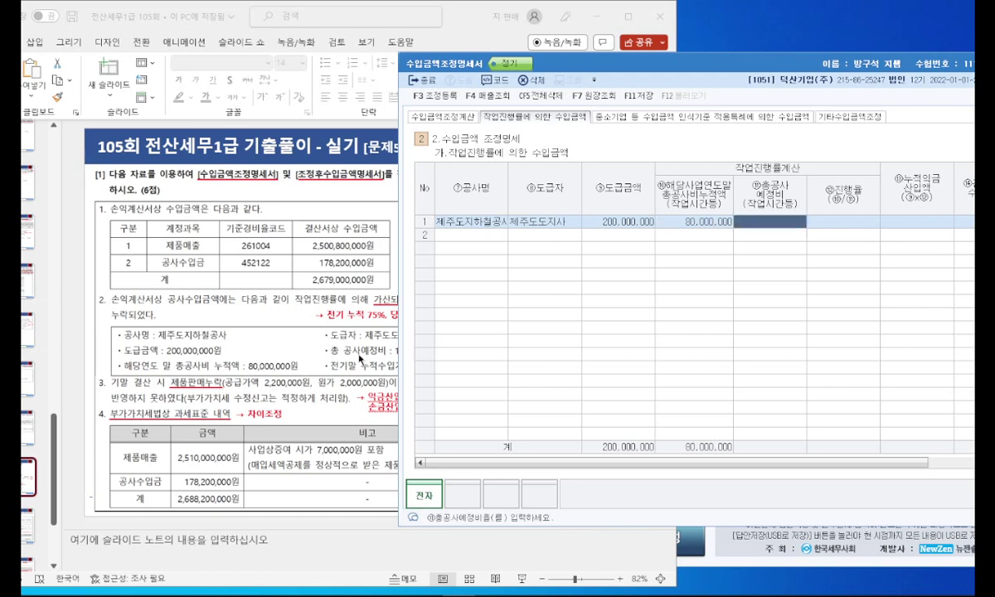
click(337, 335)
click(764, 229)
text(100,000,000)
key(Return)
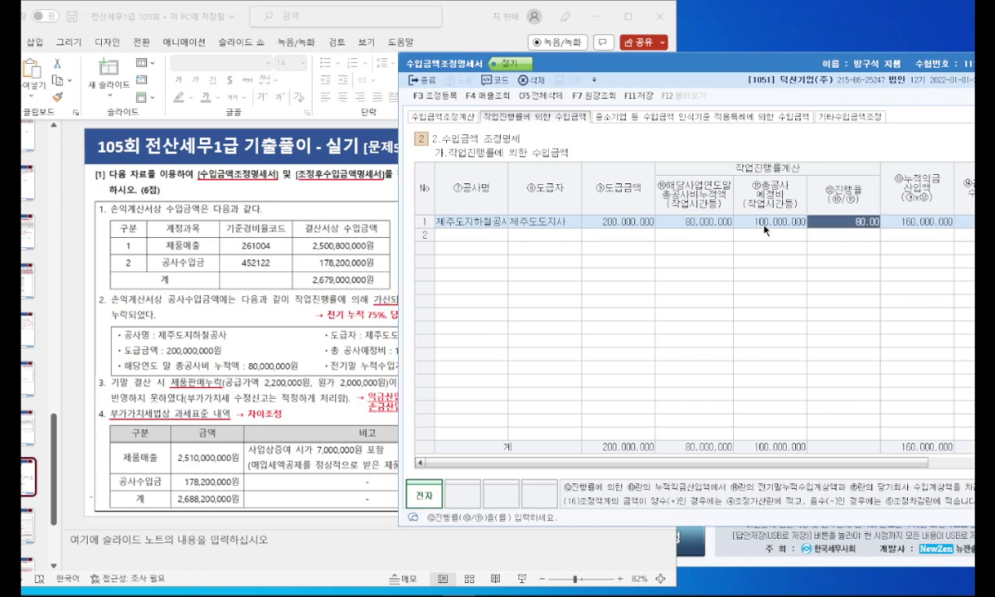
Step: Enter 150,000,000 as the prior cumulative revenue
drag(721, 71, 534, 75)
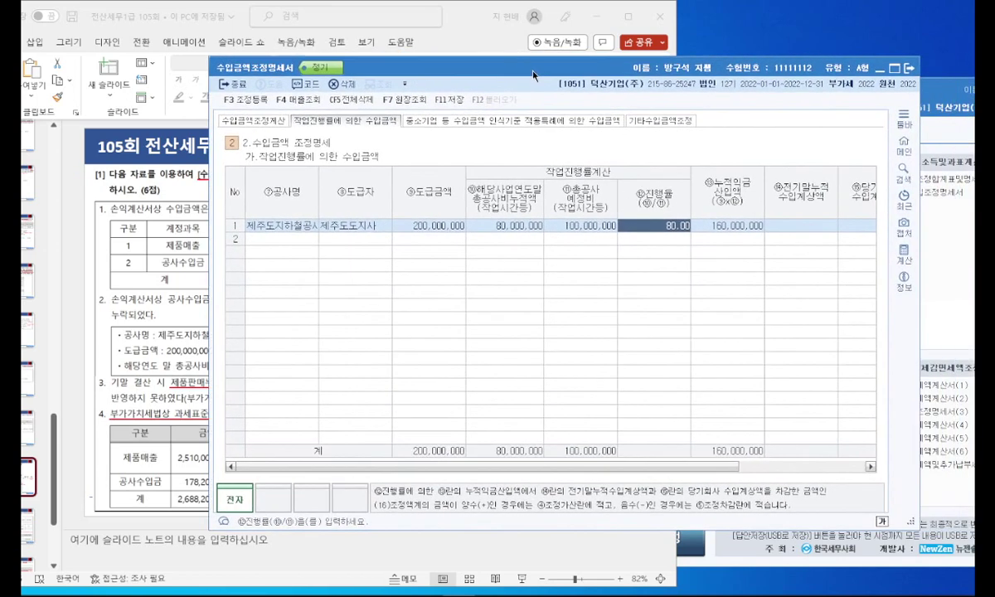
click(162, 317)
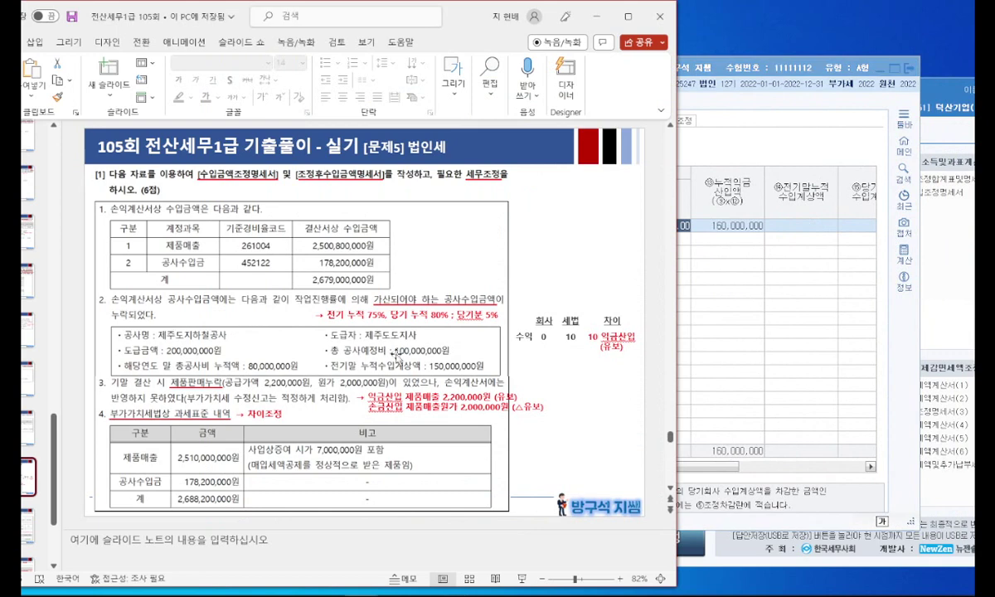
click(795, 225)
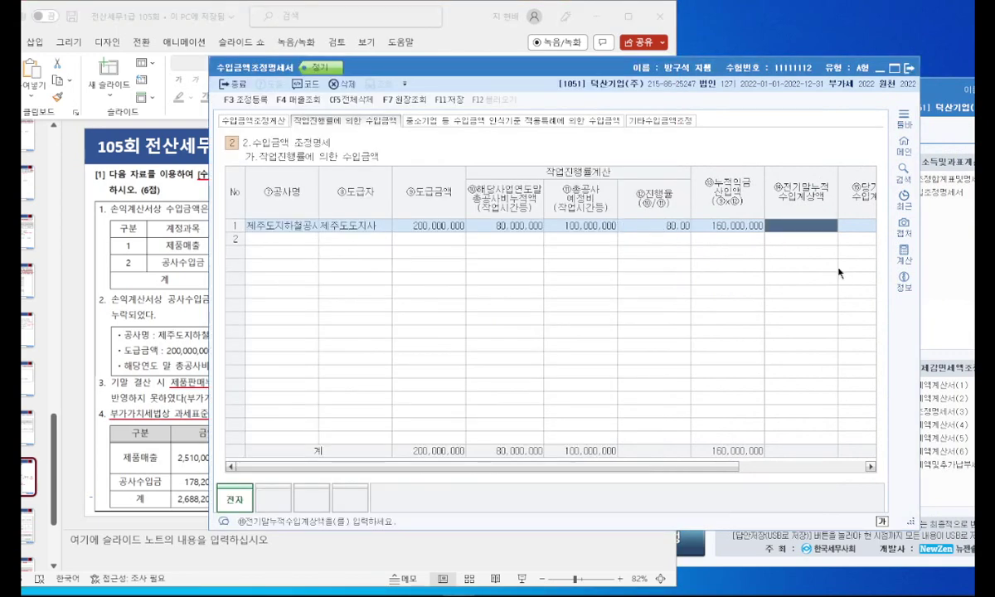
text(150,000,000)
key(Return)
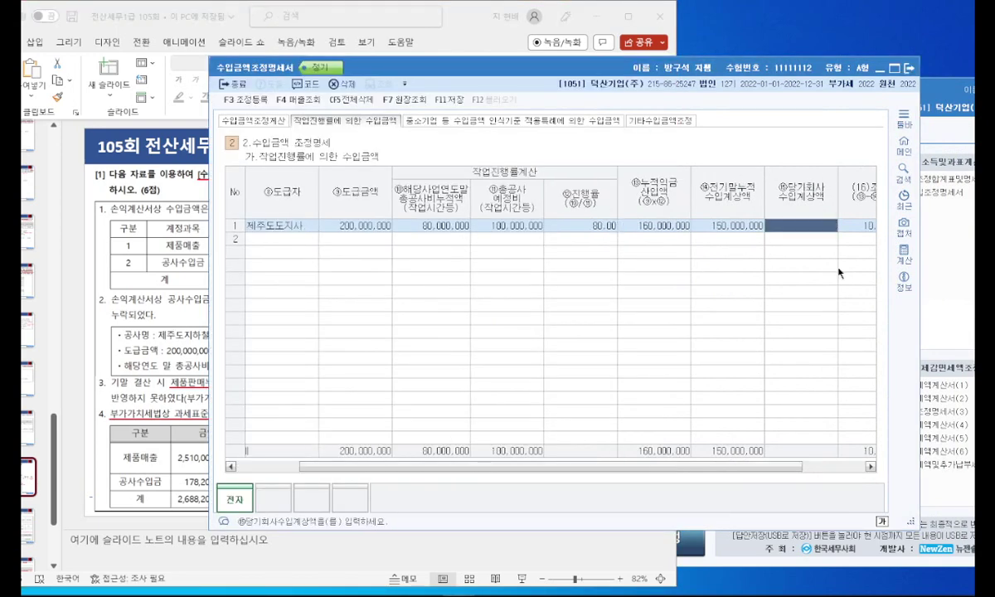
drag(775, 467, 839, 467)
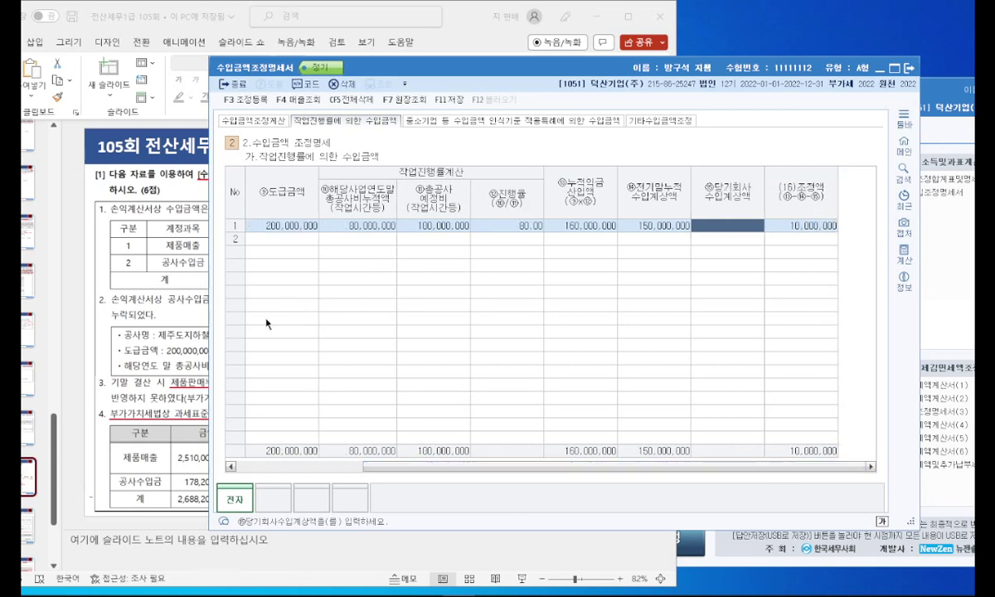
Step: Mark the 10,000,000 익금산입 (유보) adjustment on the slide and switch to 기타수입금액조정
click(152, 315)
mouse_move(639, 356)
mouse_down()
mouse_move(590, 323)
mouse_move(640, 342)
mouse_up()
mouse_move(823, 230)
mouse_down()
mouse_move(781, 209)
mouse_move(846, 253)
mouse_up()
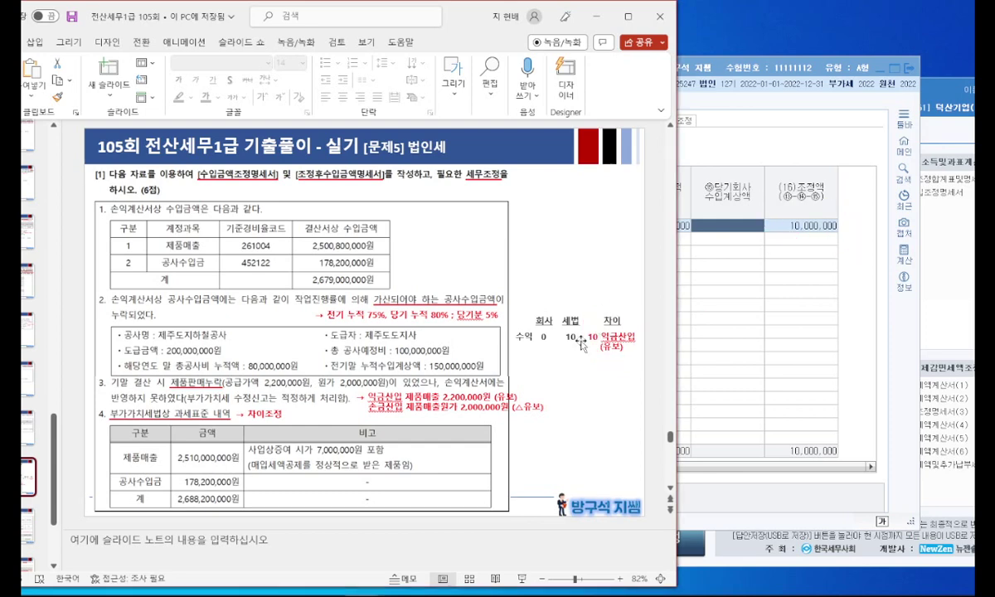
click(692, 265)
drag(483, 69, 518, 68)
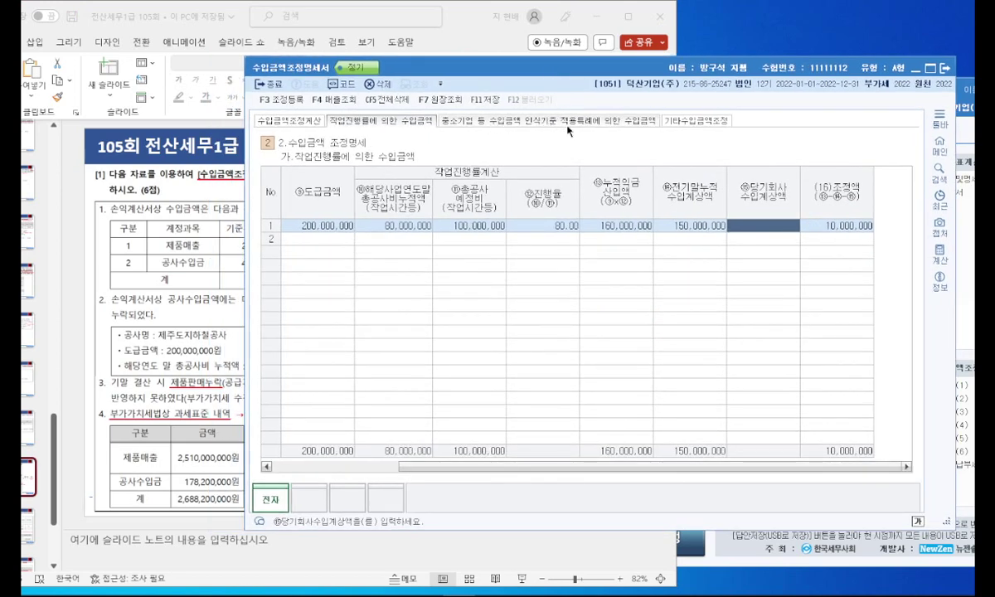
click(699, 123)
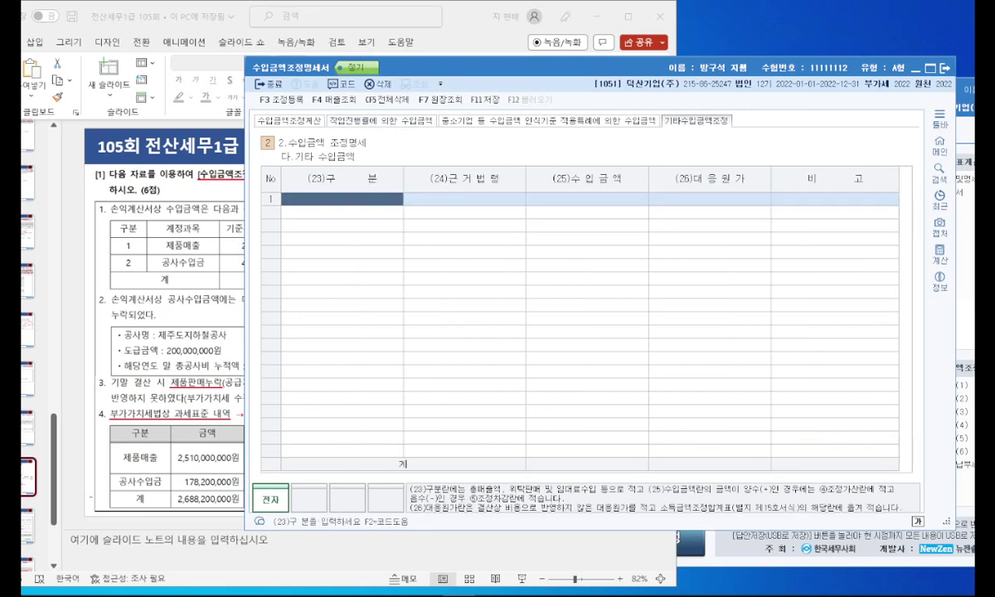
Step: Record 제품매출 other revenue 2,200,000 with 2,000,000 cost, then go back to 수입금액조정계산
drag(506, 71, 675, 99)
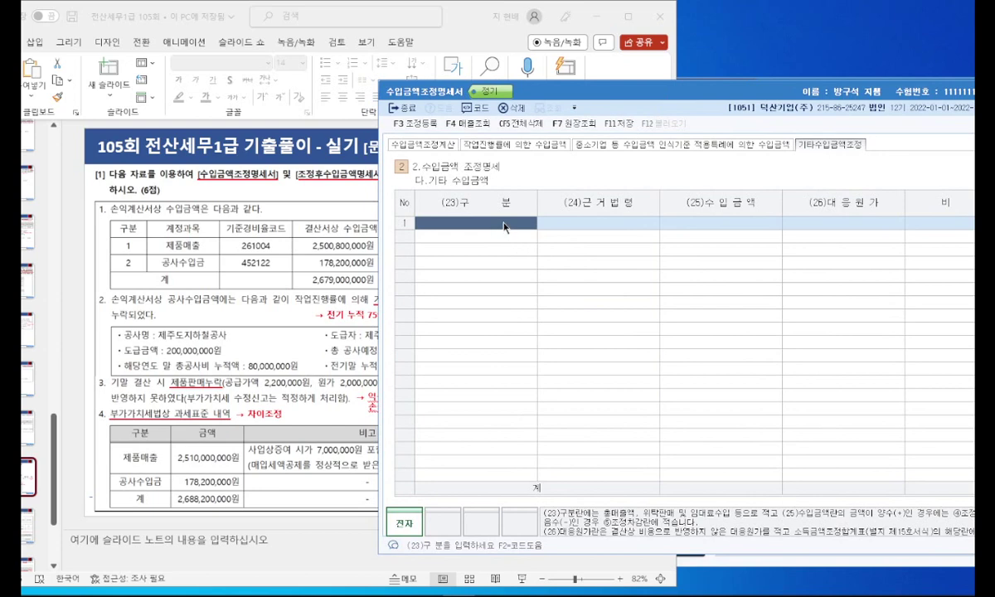
key(F2)
text(제품매출)
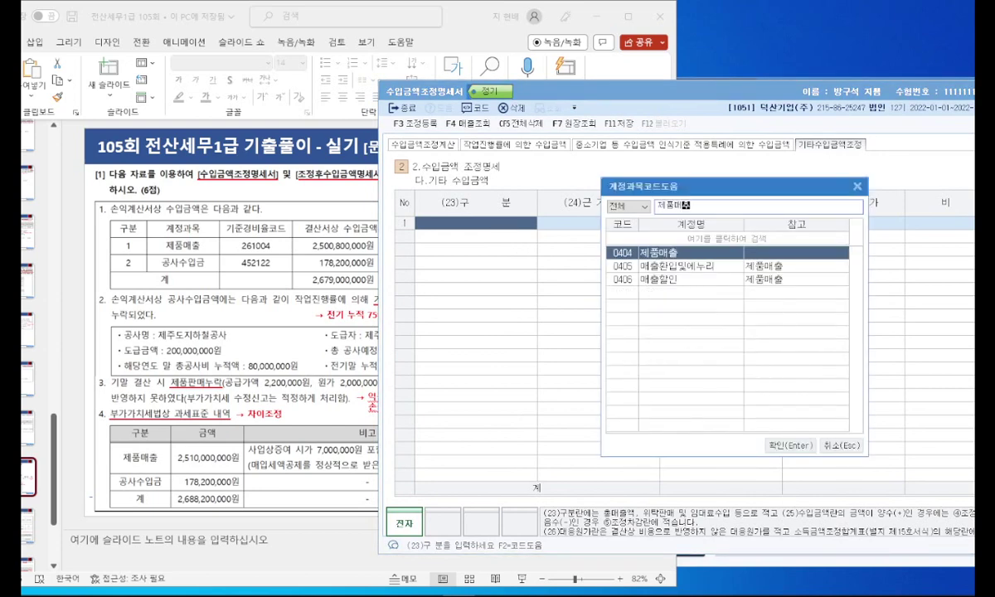
key(Return)
key(Return)
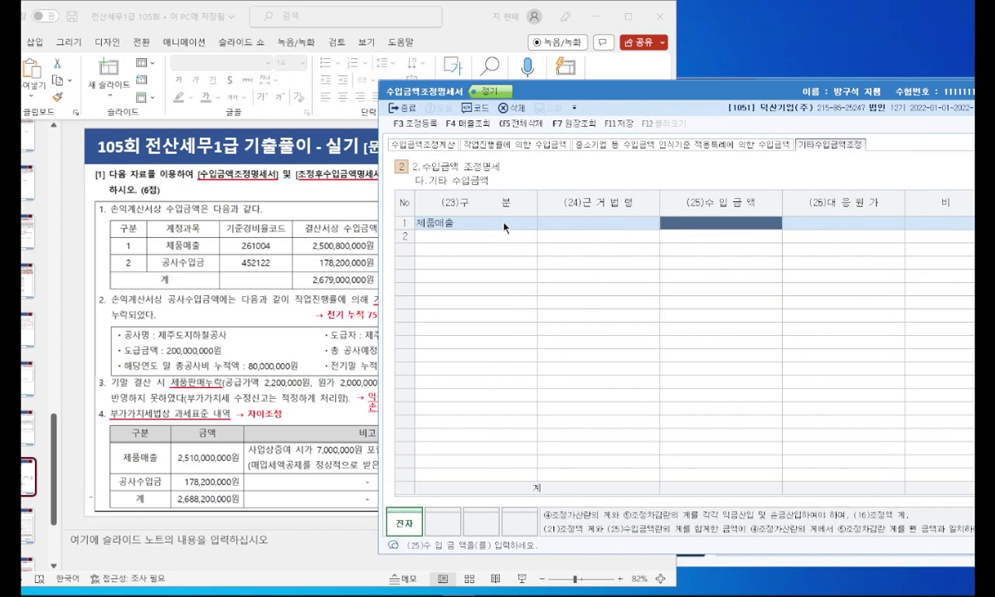
text(2,200,000)
key(Return)
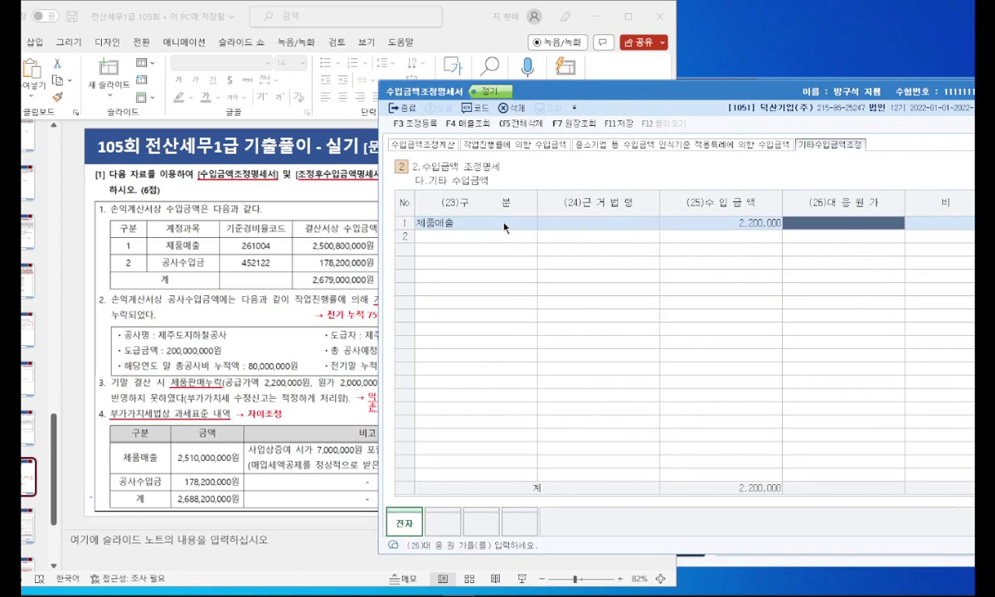
text(2000000)
key(Return)
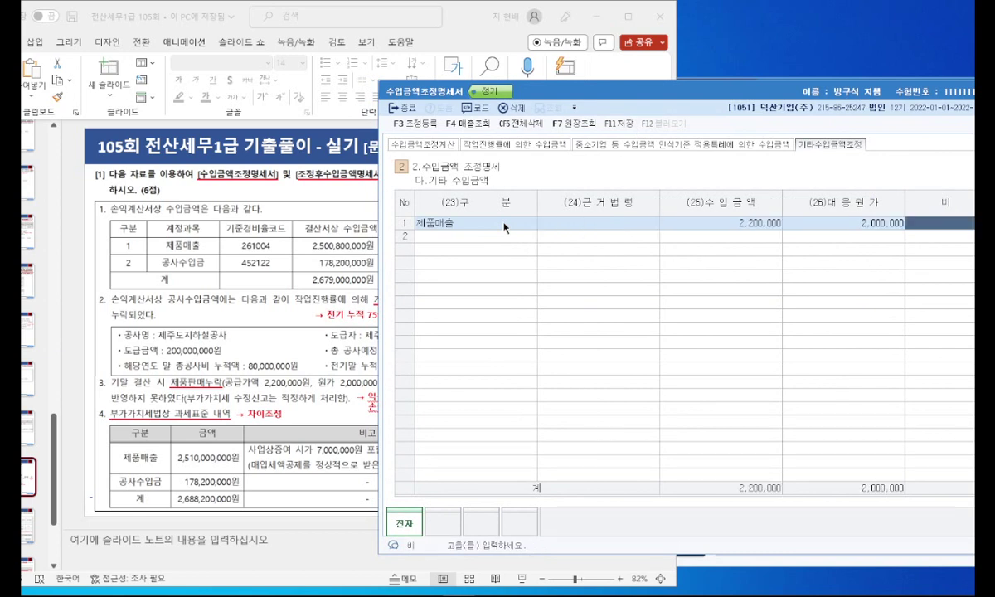
click(453, 141)
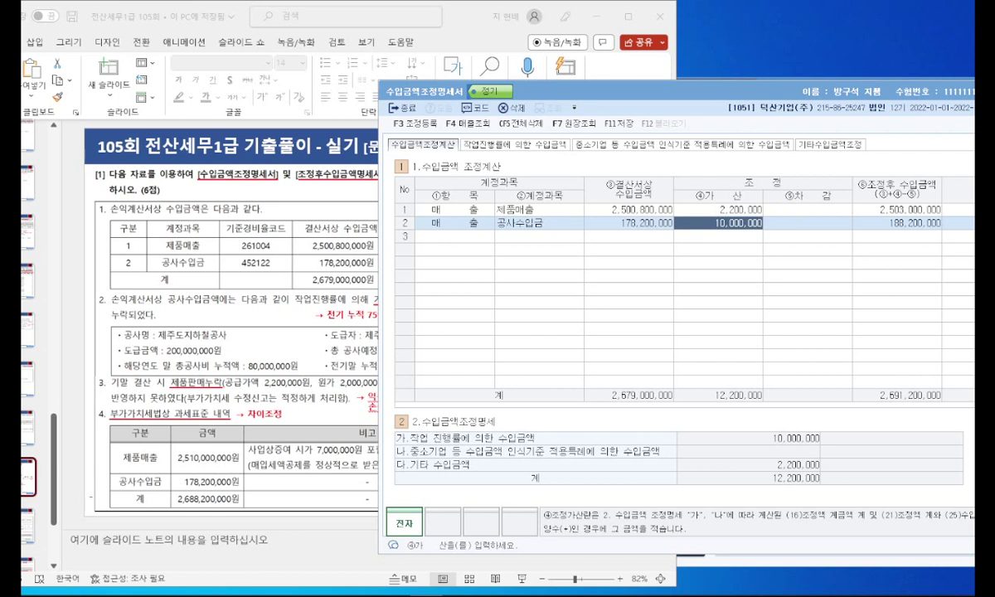
Step: Save the revenue adjustment statement and open 조정등록
drag(648, 97, 549, 86)
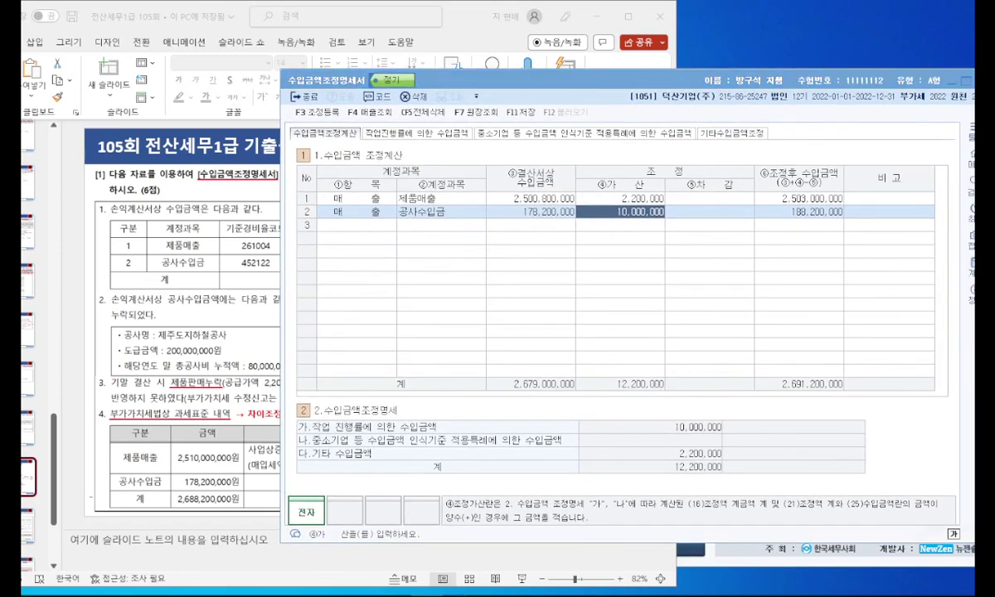
drag(595, 83, 454, 86)
click(392, 121)
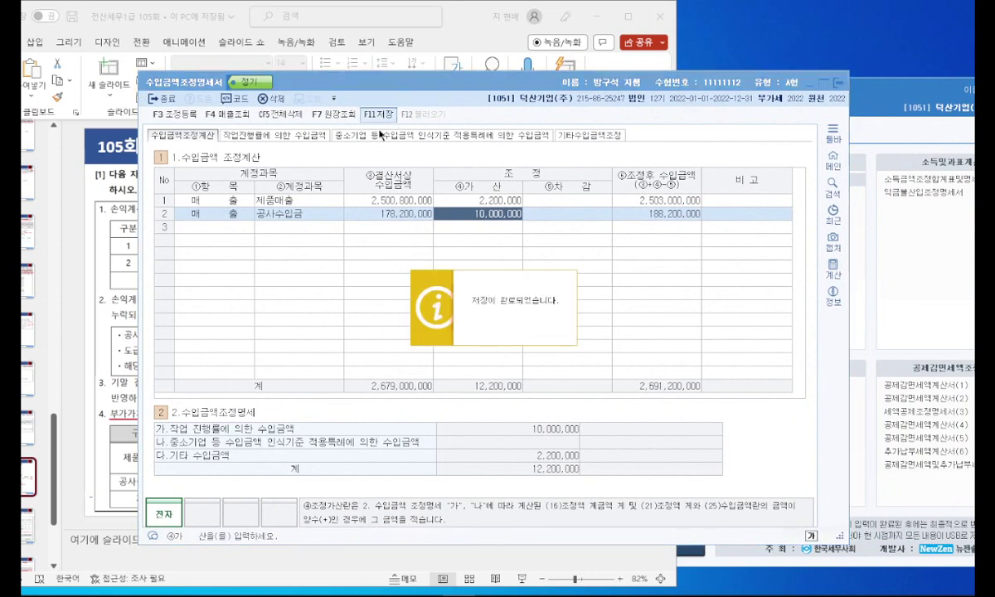
click(184, 116)
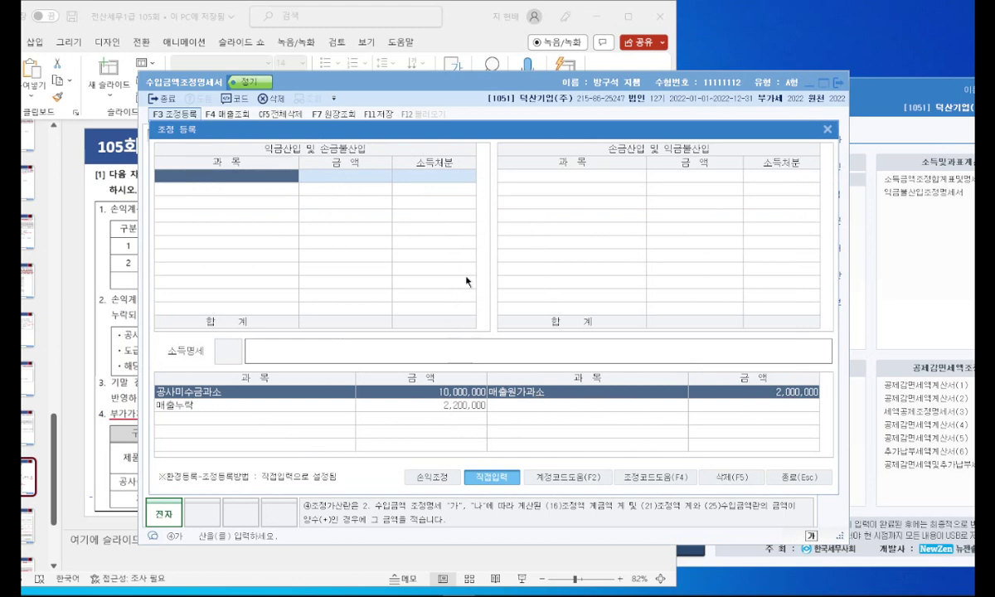
Step: Start a 익금산입 entry for 공사수입금 in the adjustment registration
drag(370, 131, 521, 151)
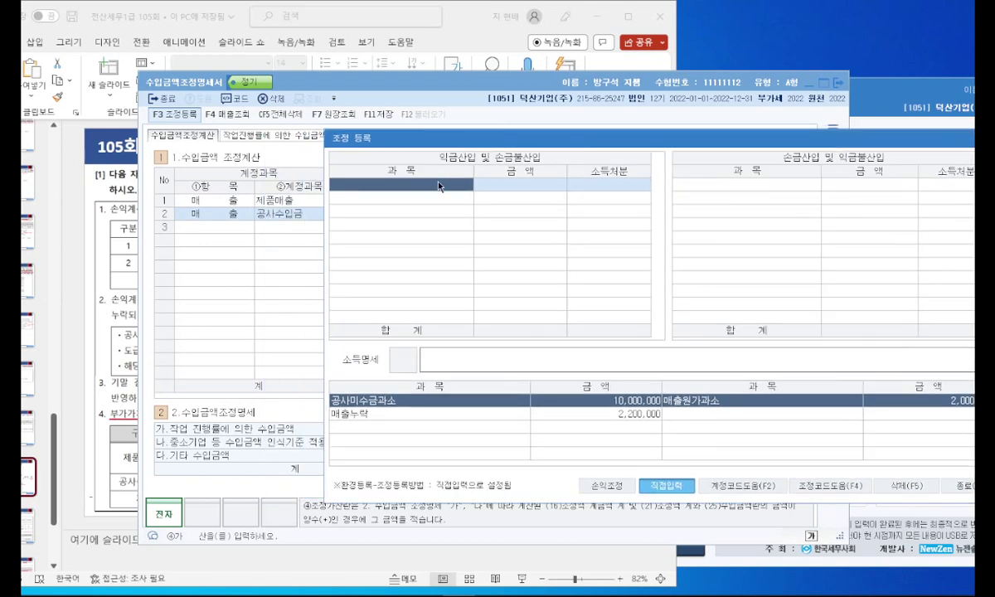
click(108, 237)
click(795, 263)
click(795, 263)
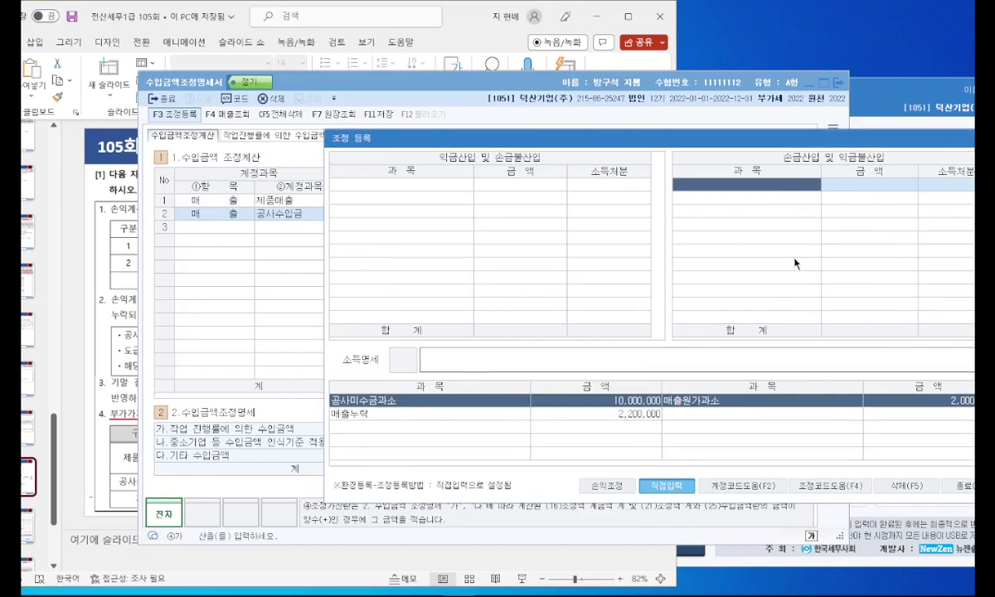
click(456, 186)
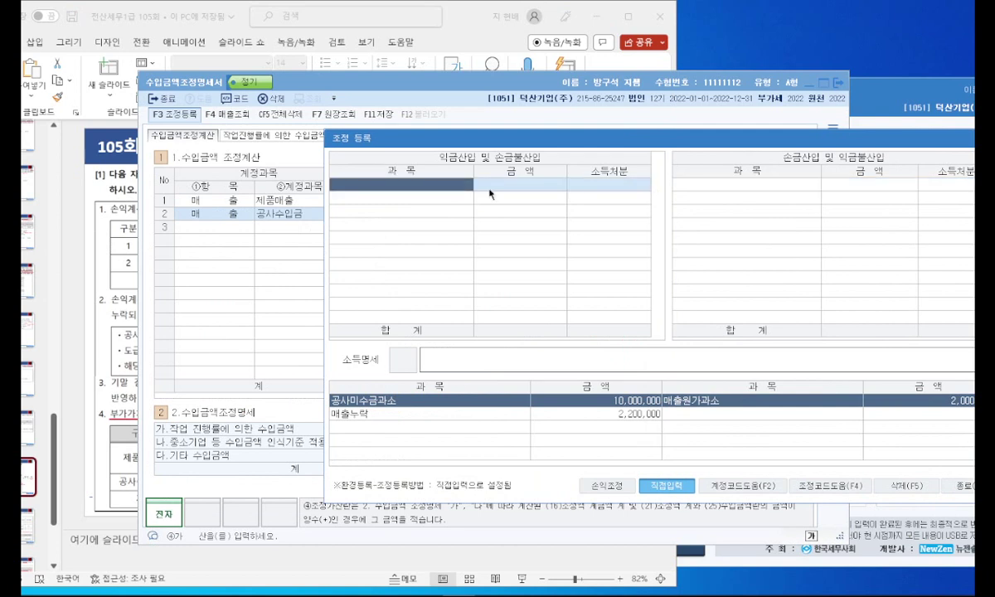
text(공사)
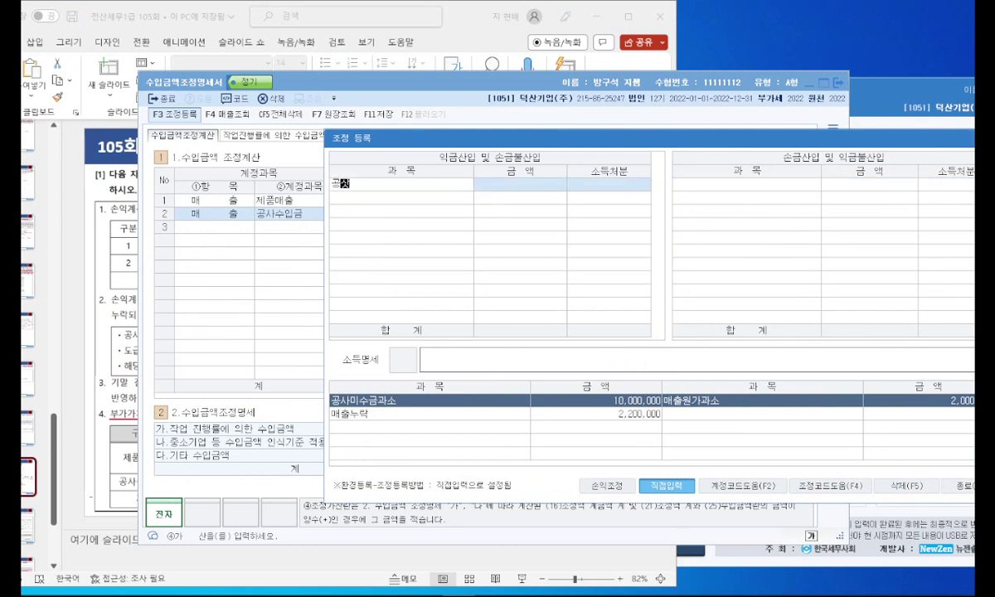
text(수입금)
key(Return)
text(100000000)
key(Return)
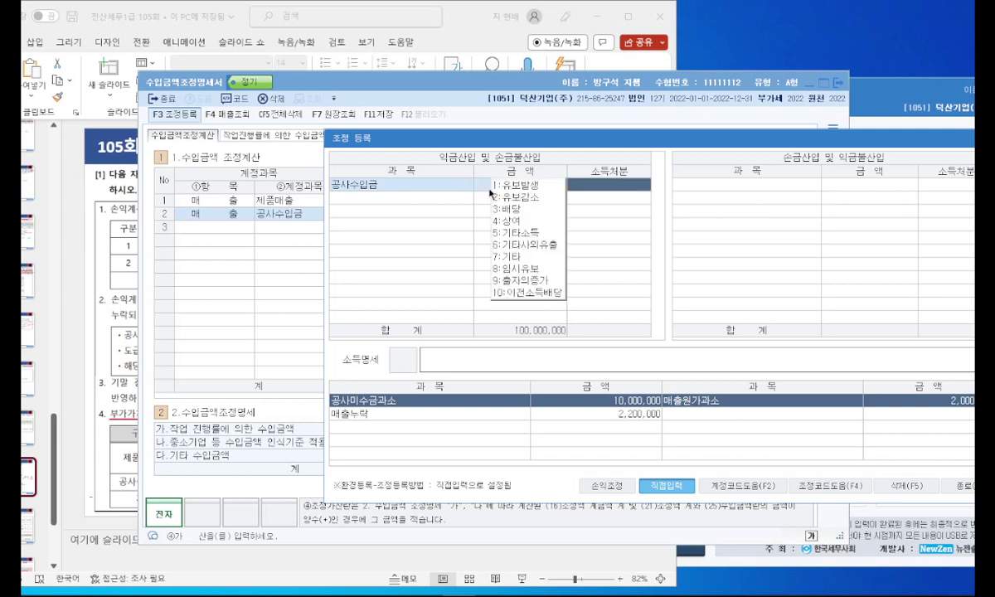
Step: Correct the 공사수입금 amount to 10,000,000 with 유보 disposition
key(Escape)
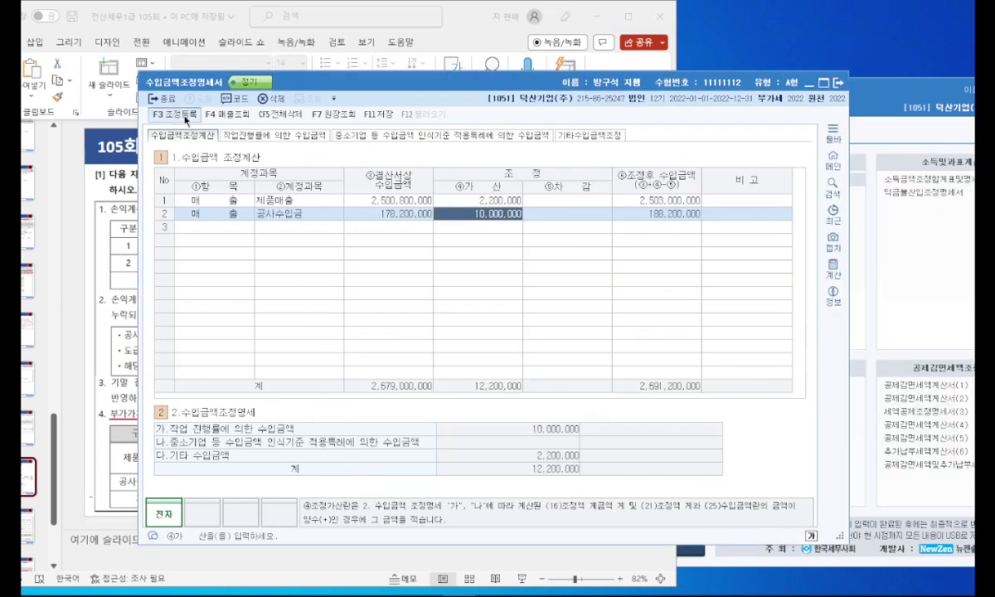
key(F3)
text(10000000)
key(Return)
text(1)
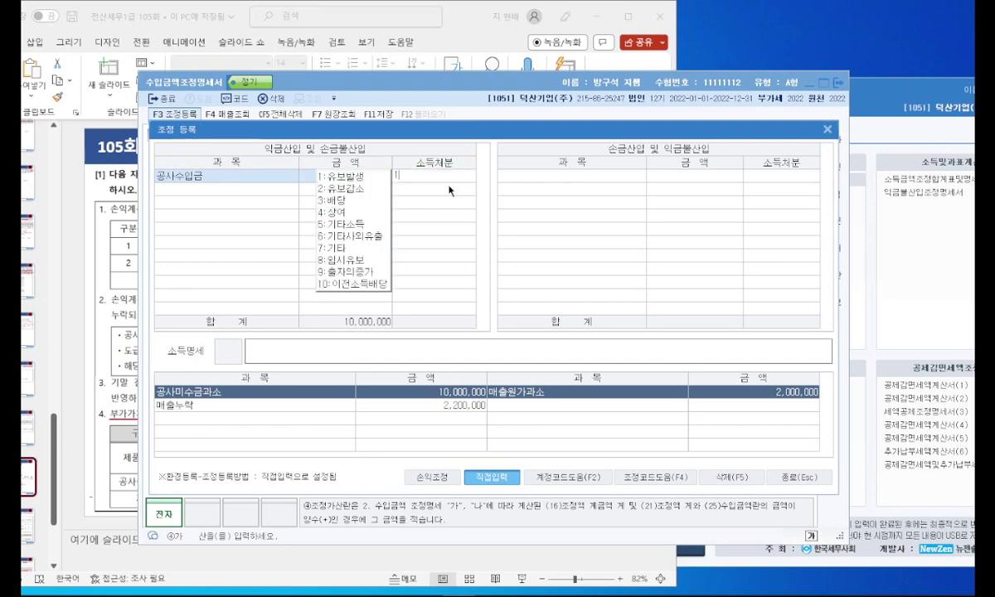
key(Return)
Step: Add a 익금산입 제품매출 entry of 2,200,000 as 유보발생
drag(428, 132, 547, 139)
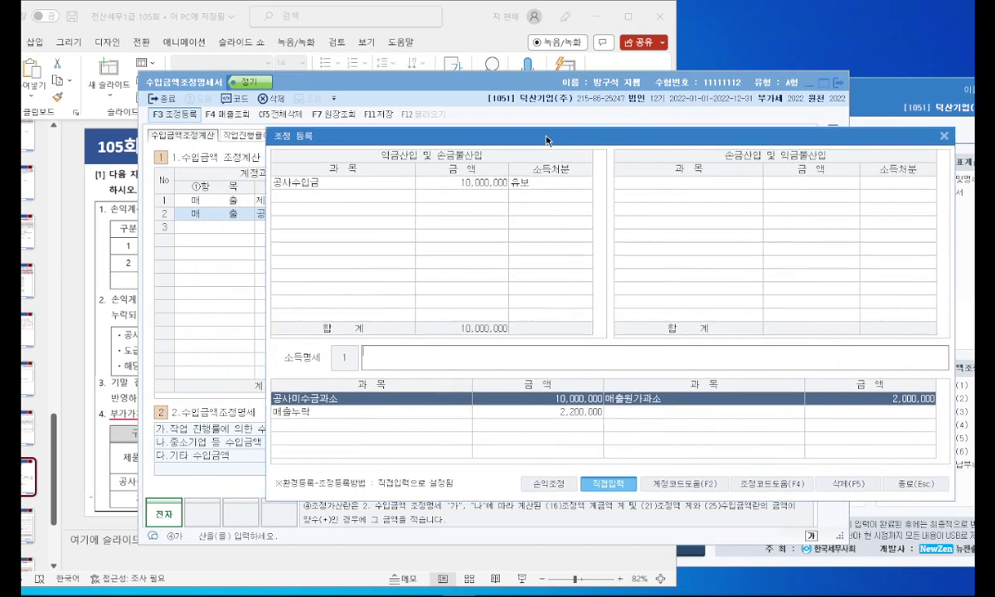
click(322, 195)
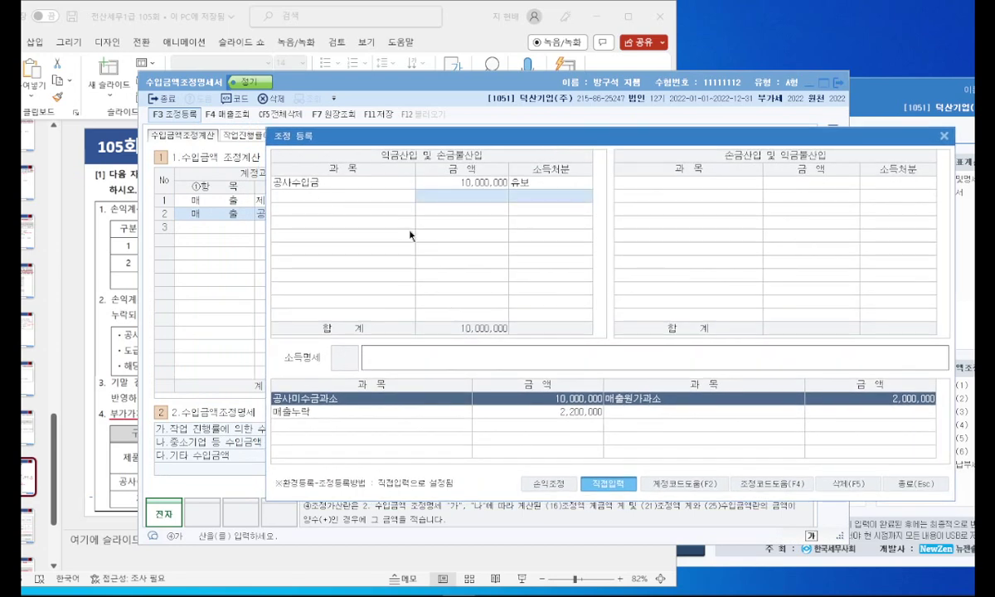
click(334, 182)
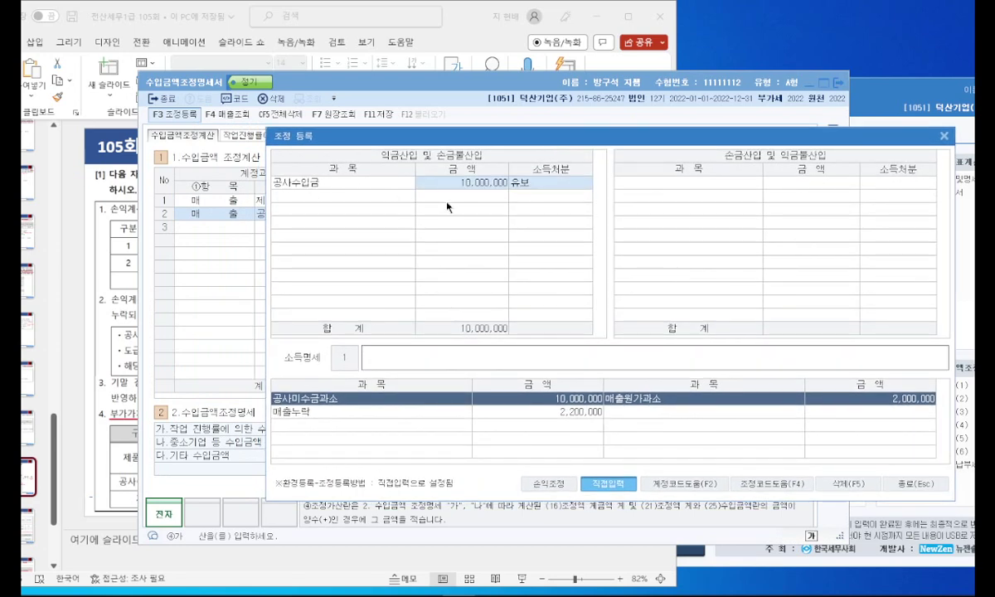
click(915, 484)
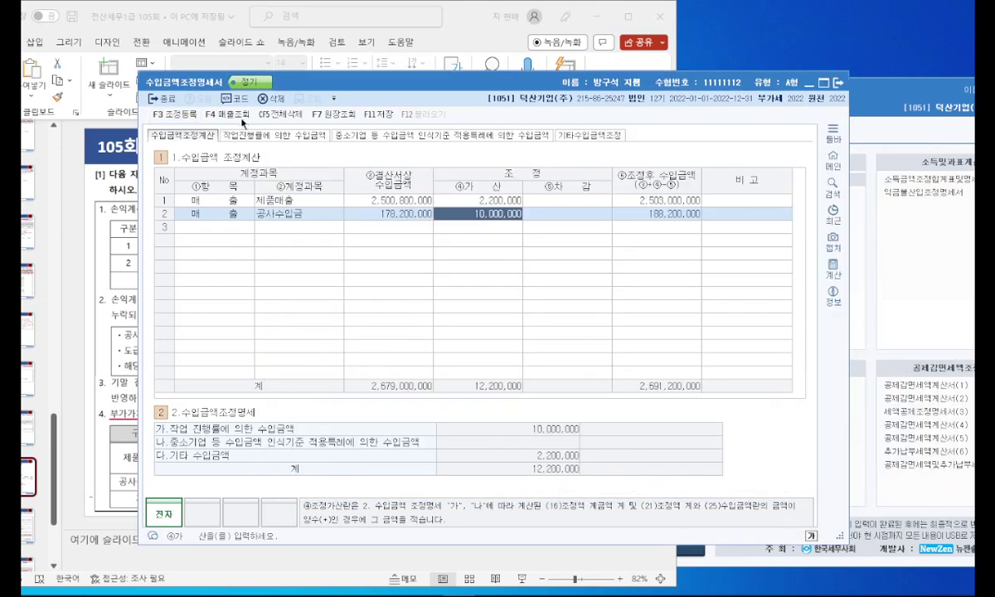
click(182, 115)
click(247, 190)
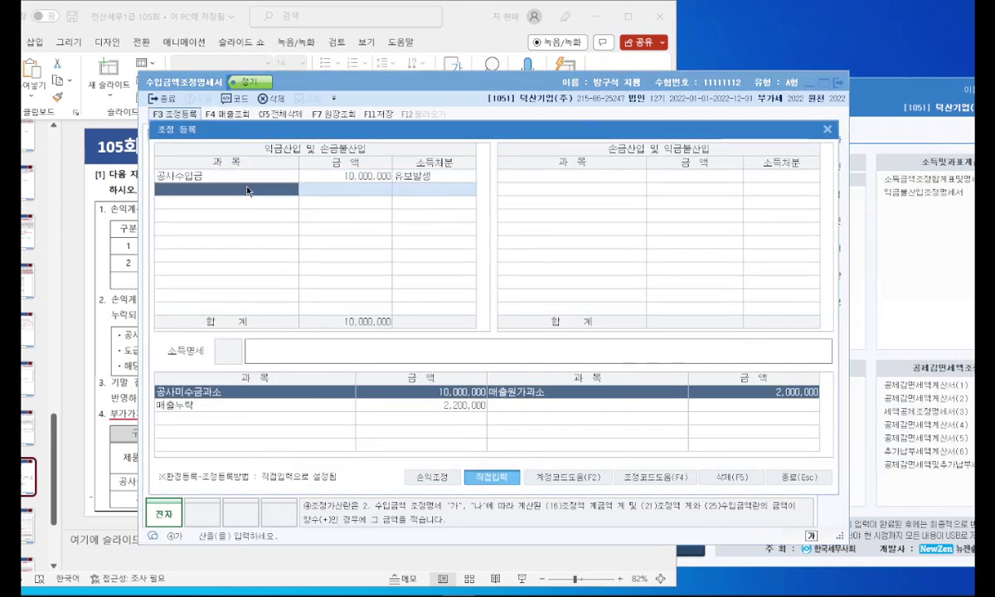
text(제품)
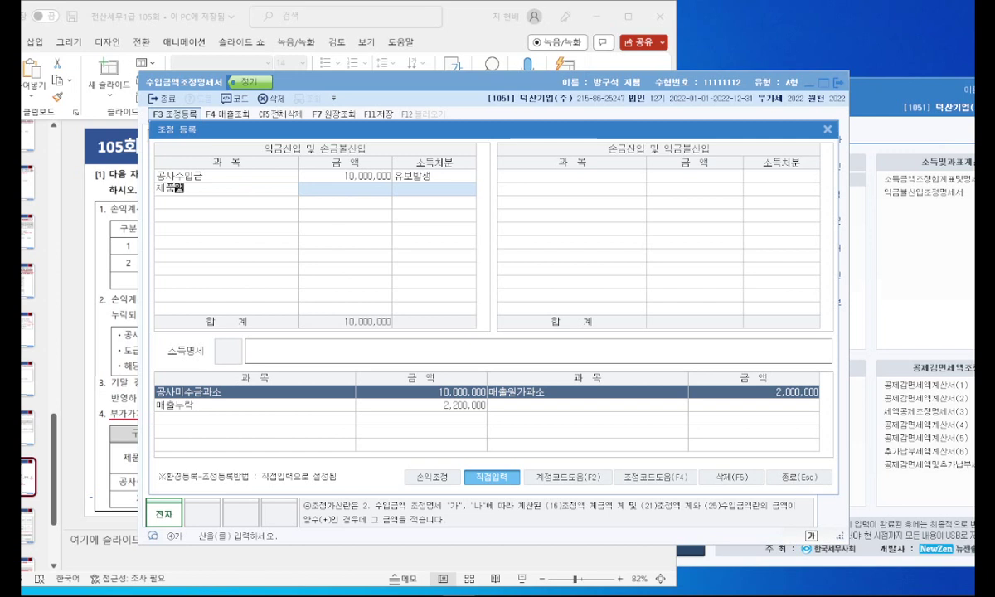
text(매출)
key(Return)
text(2200000)
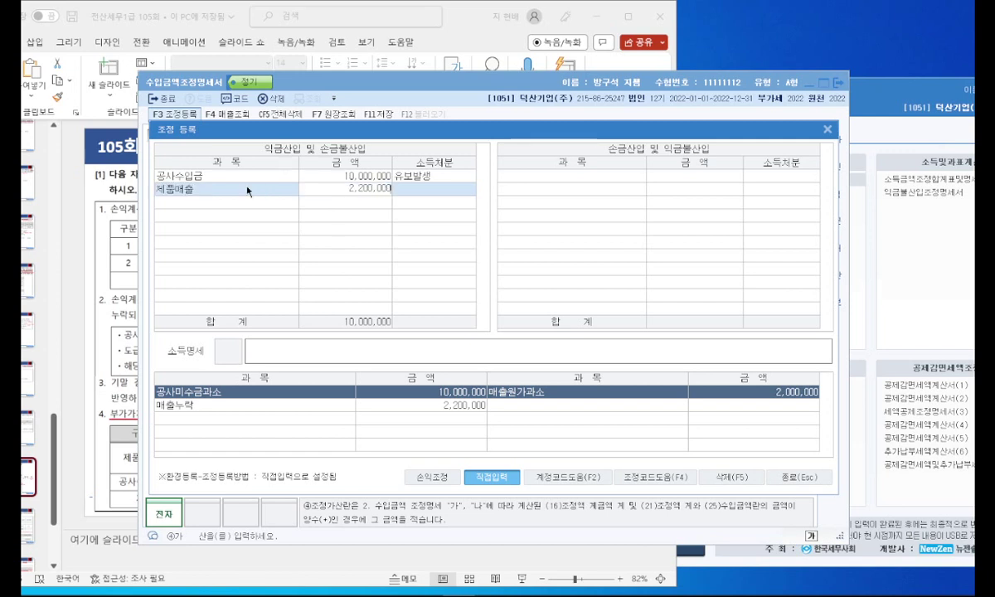
key(Return)
double_click(328, 192)
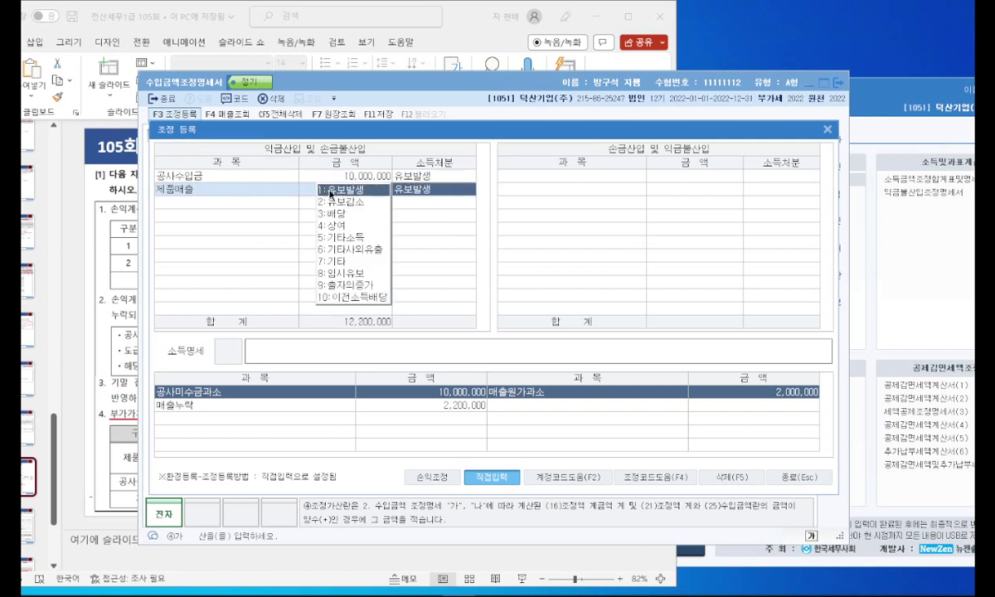
Step: Add 손금산입 제품매출원가 2,000,000 as 유보발생 and close the adjustment window
click(546, 177)
text(제품매출원가)
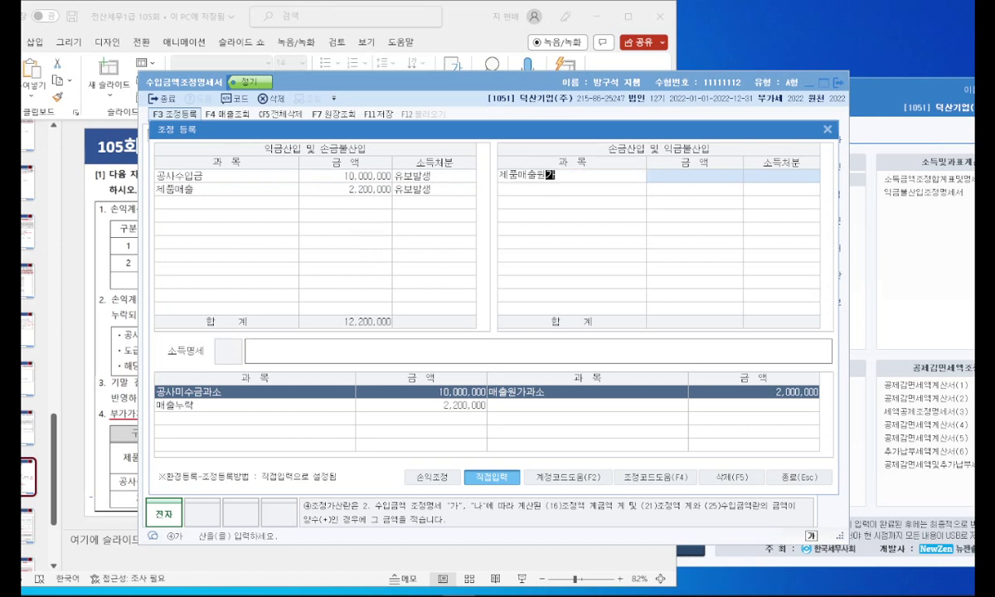
key(Return)
text(2000000)
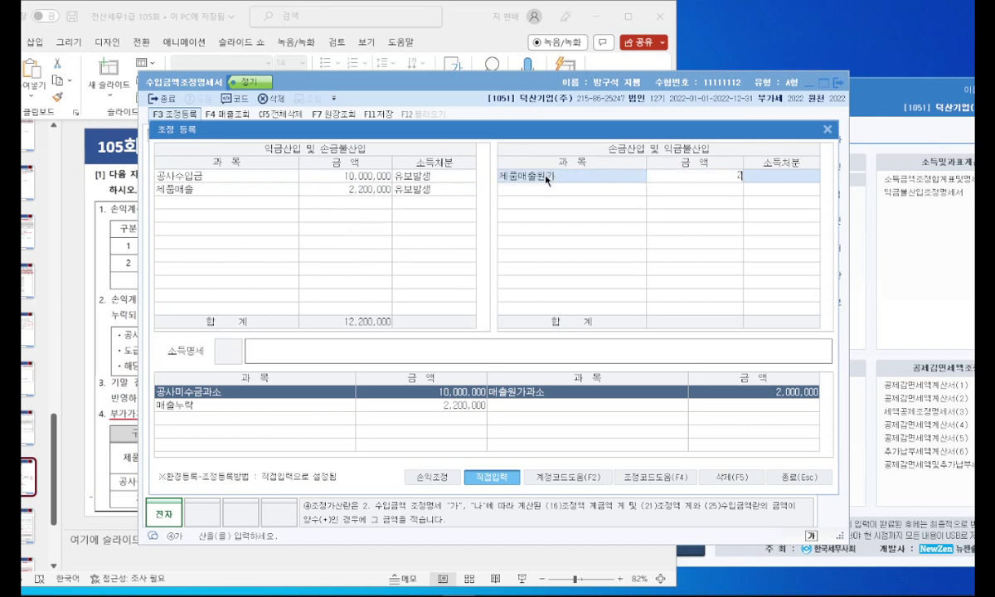
key(Return)
text(1)
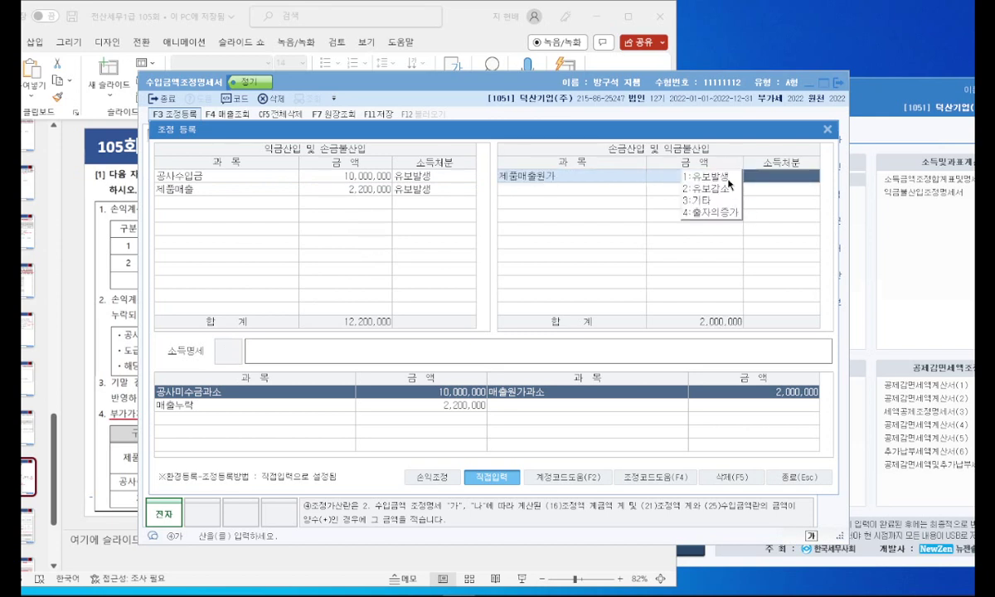
key(Return)
drag(550, 131, 599, 138)
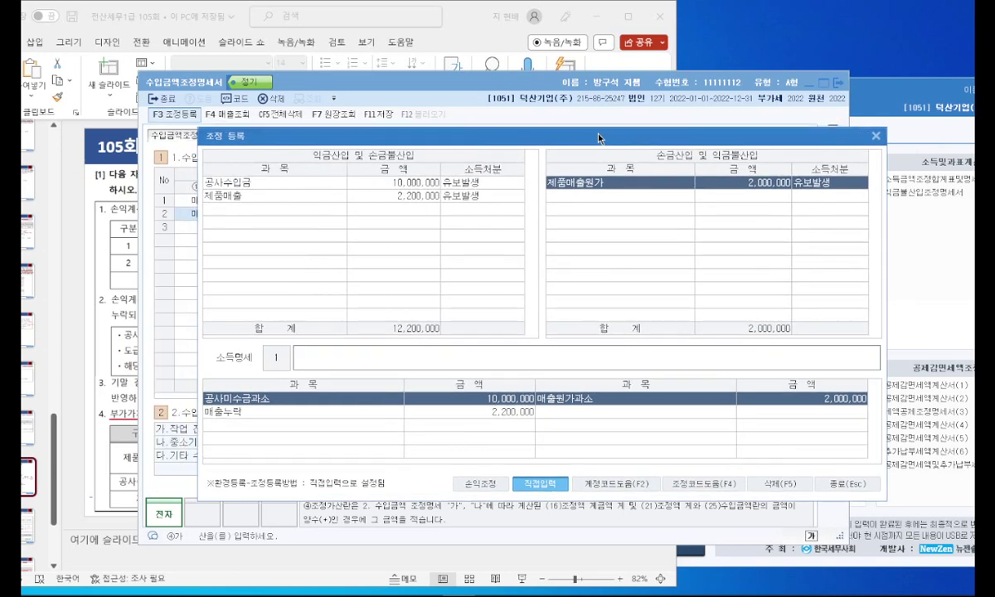
click(877, 141)
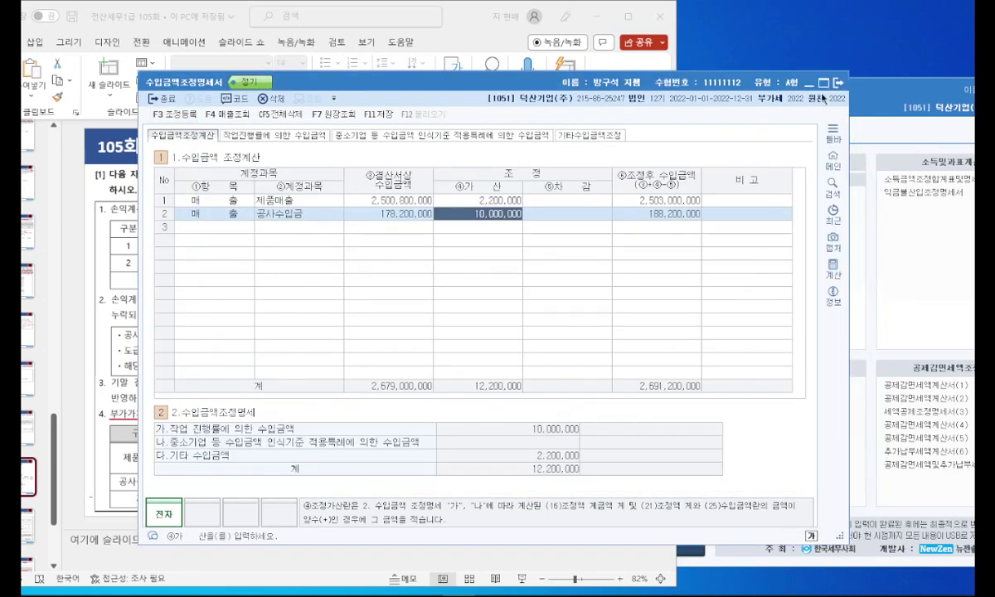
Step: Close 수입금액조정명세서 and open 조정후수입금액명세서, showing a 2,691,200,000 total
key(Escape)
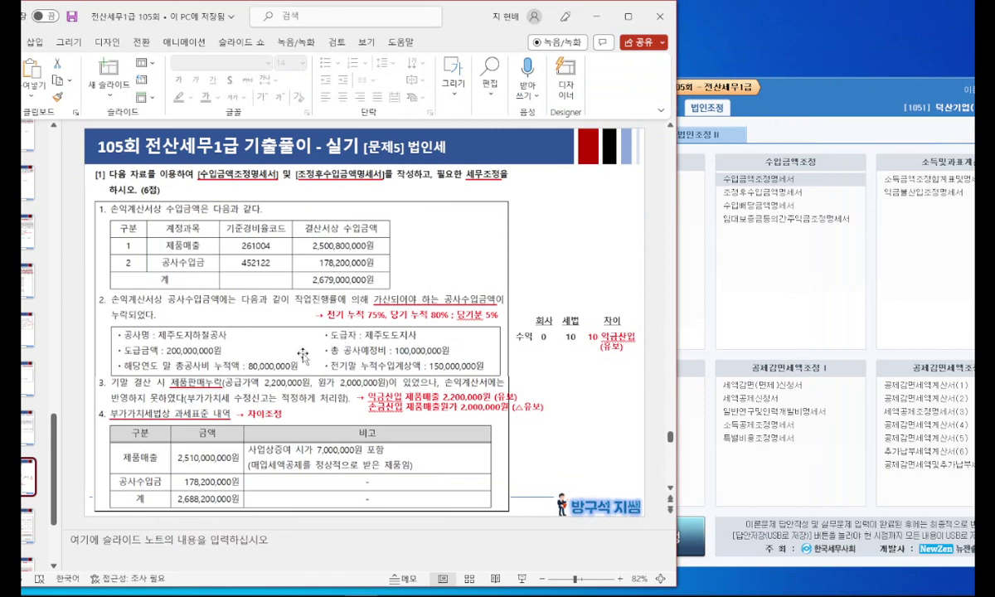
click(771, 284)
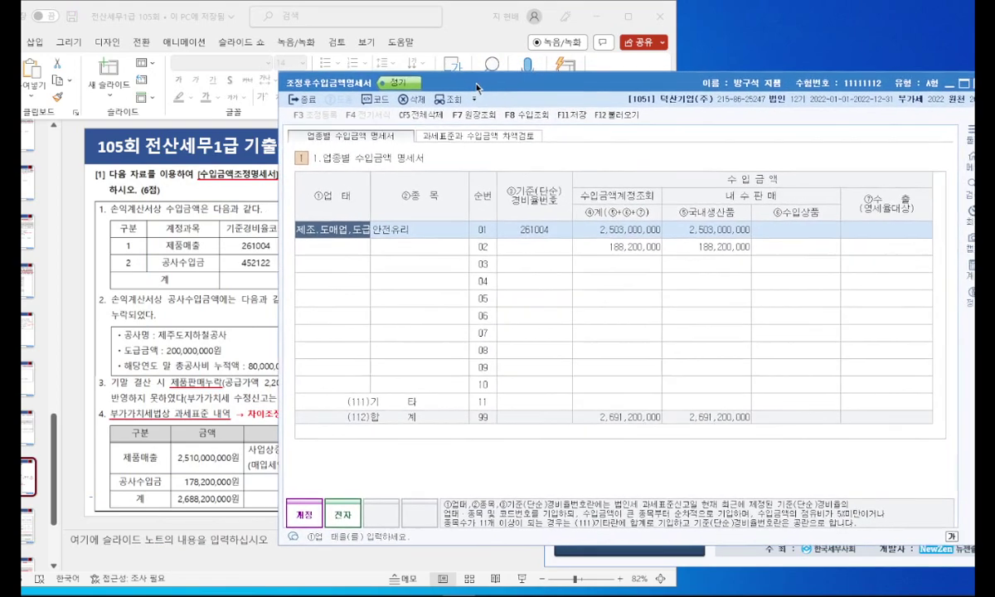
drag(547, 84, 485, 109)
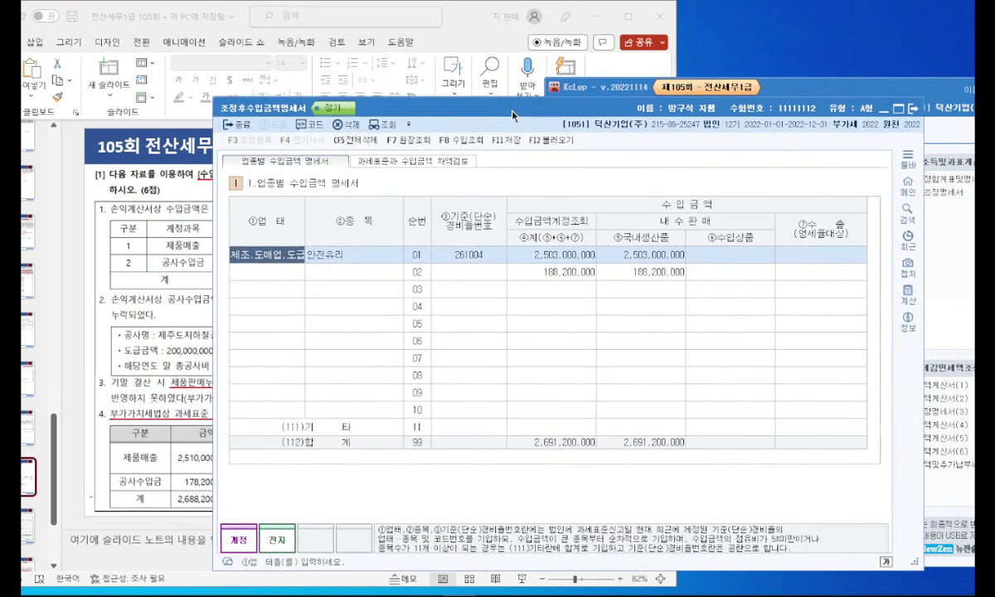
Step: On the 과세표준과 수입금액 차액검토 tab, enter 2,688,200,000 as 과세(일반) sales
click(438, 163)
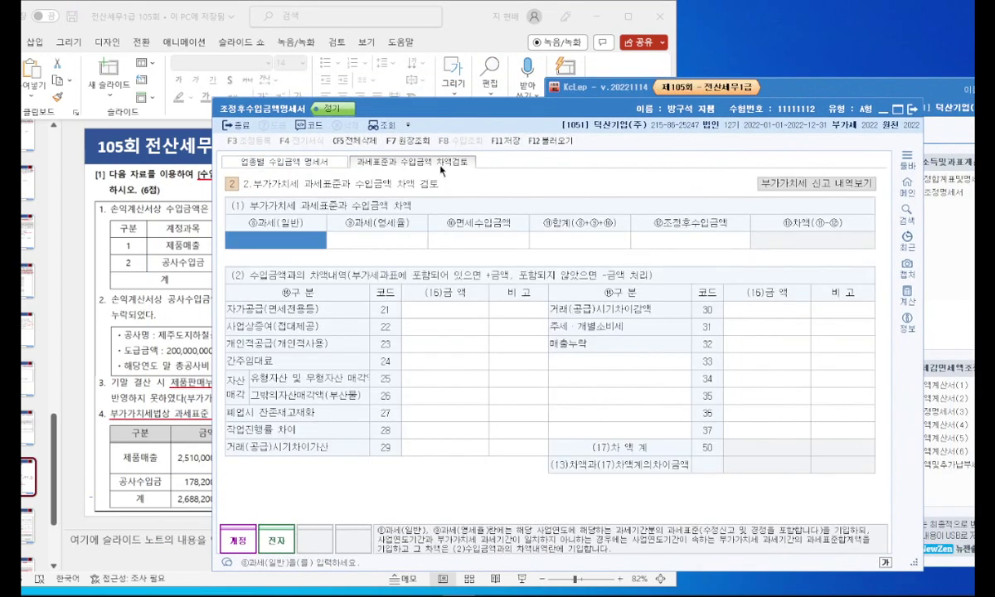
drag(468, 113, 524, 98)
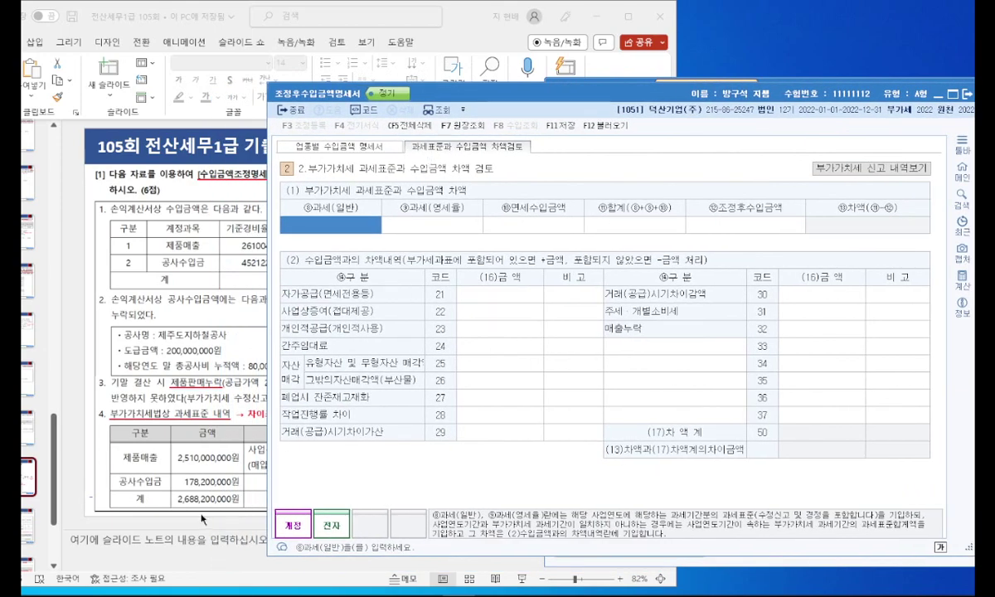
click(348, 229)
text(2,688,200,000)
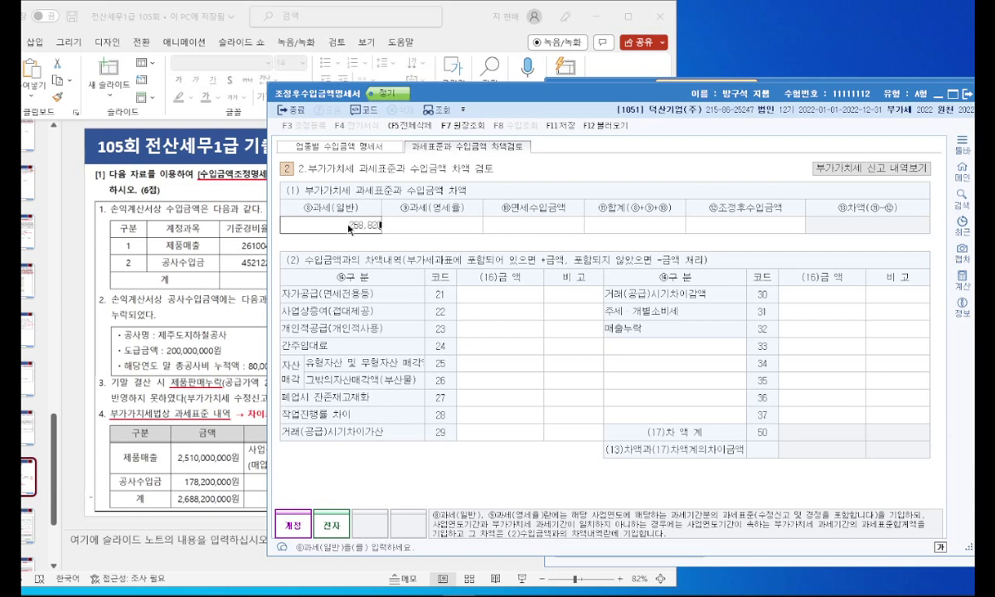
key(Return)
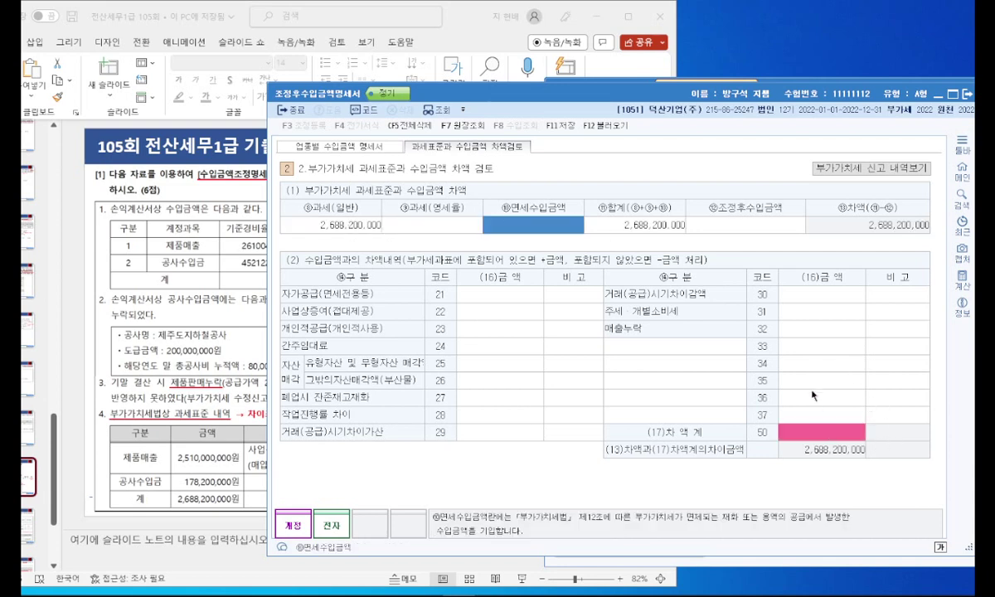
Step: Enter 2,691,200,000 as 조정후수입금액 after checking the business-type total
click(729, 226)
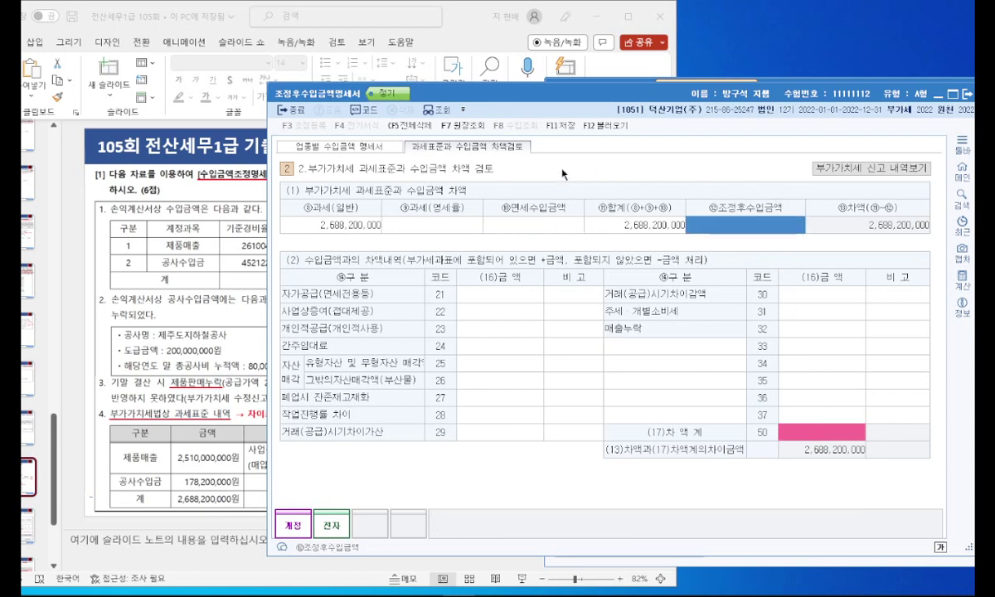
click(352, 144)
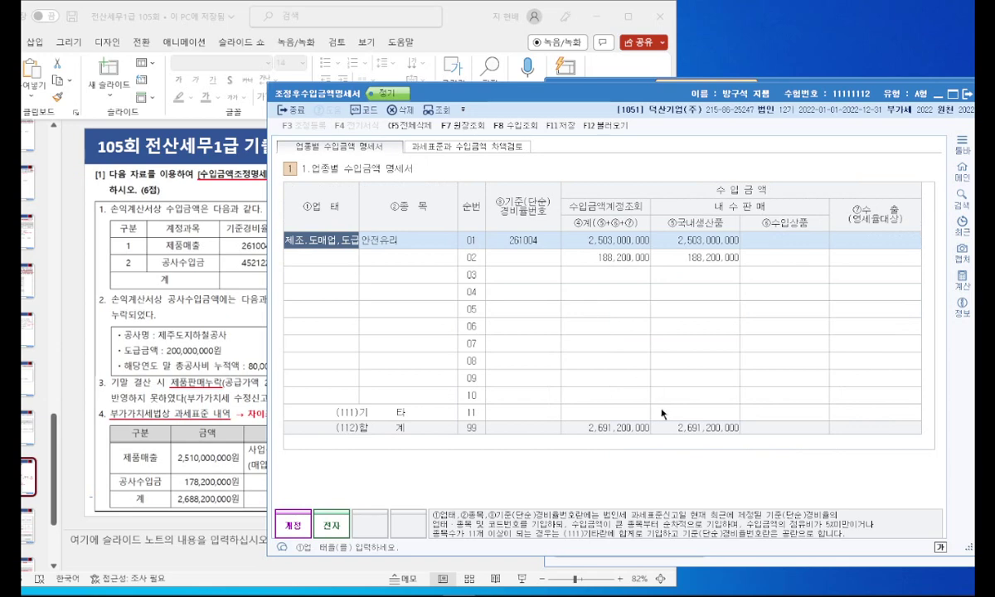
click(491, 147)
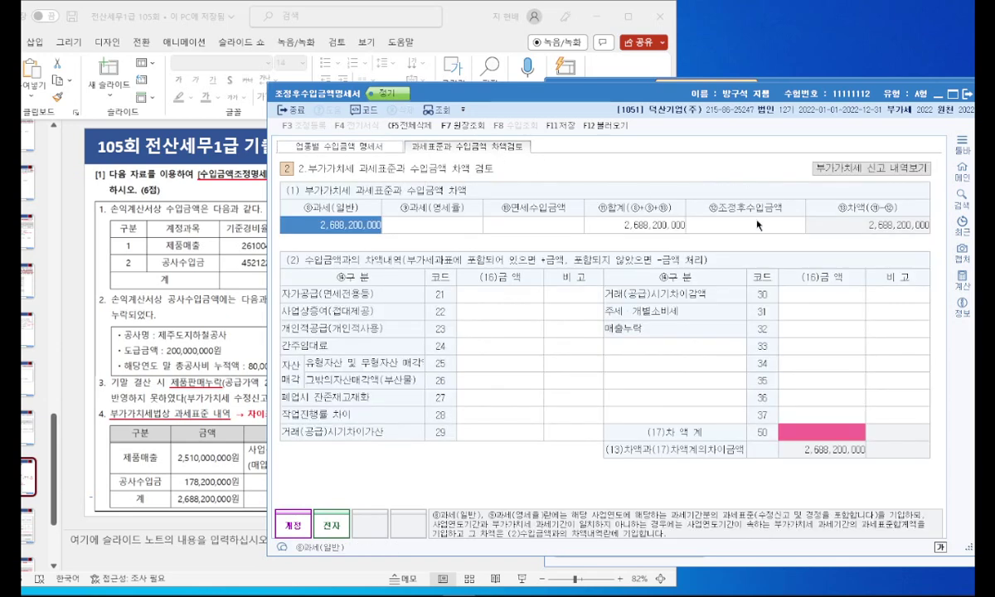
text(2691200000)
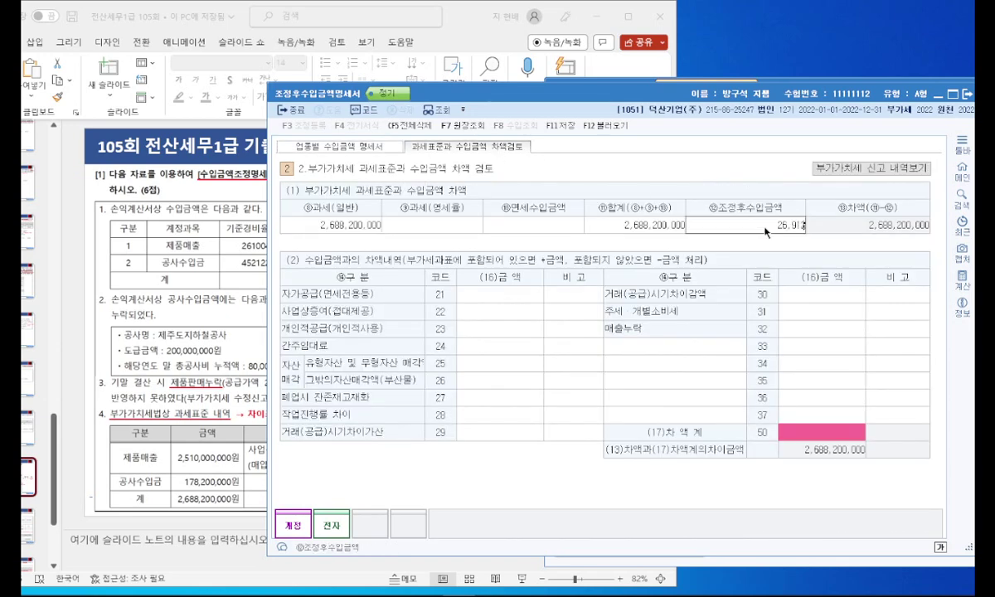
key(Return)
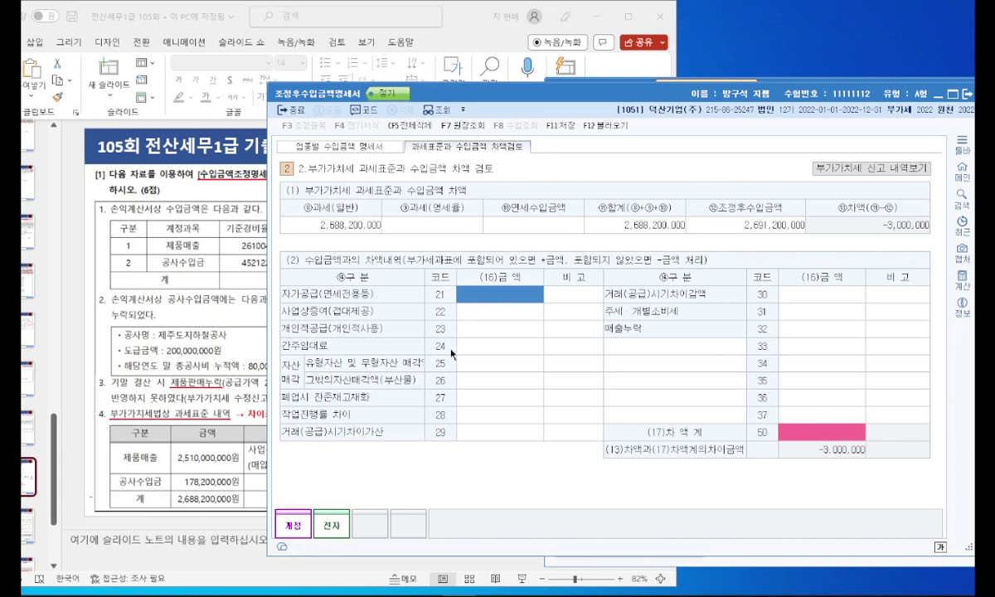
click(221, 388)
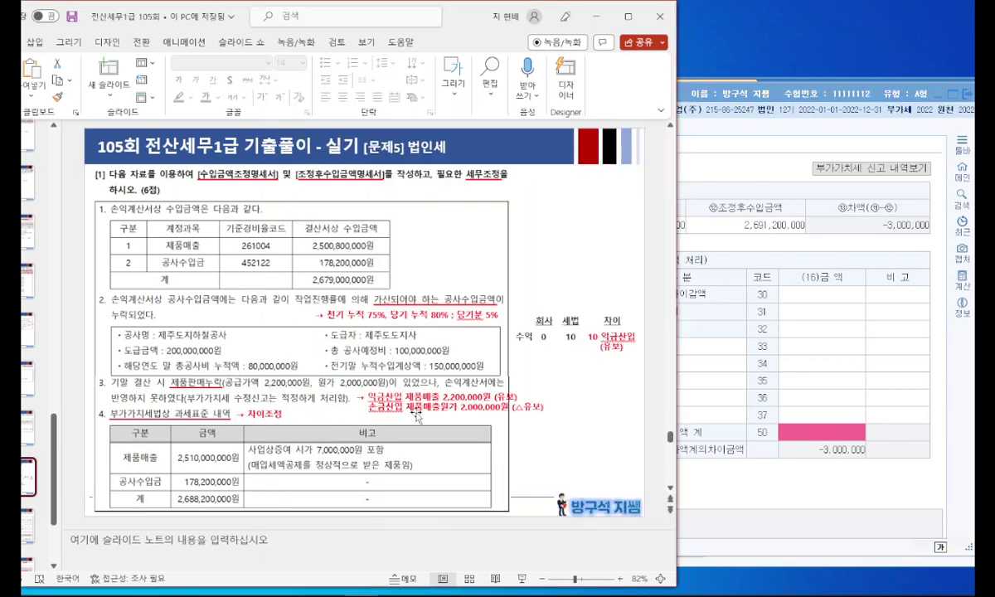
Step: Enter 7,000,000 for code 22 사업상증여
click(719, 337)
click(449, 316)
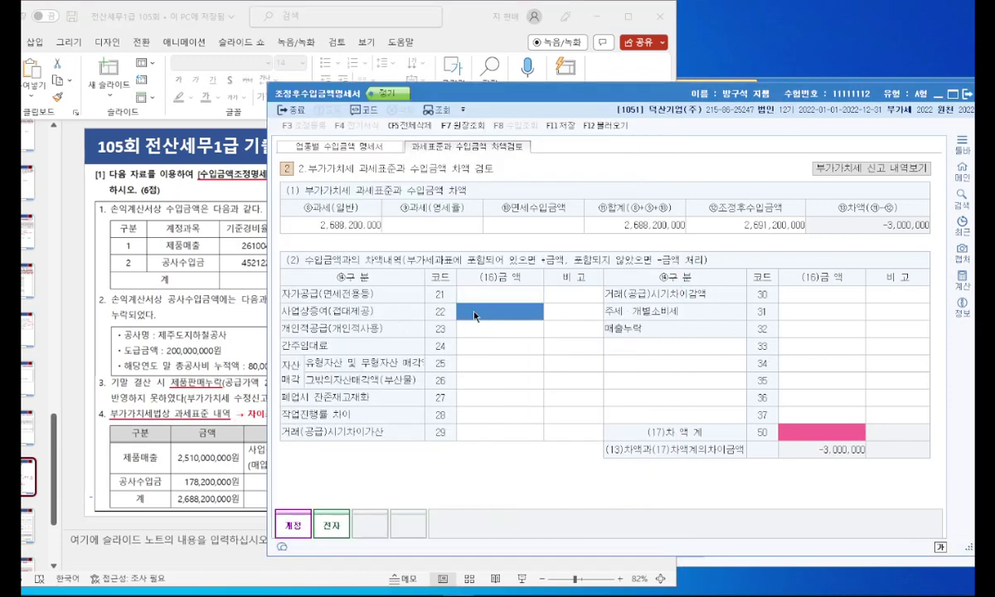
text(7000000)
key(Return)
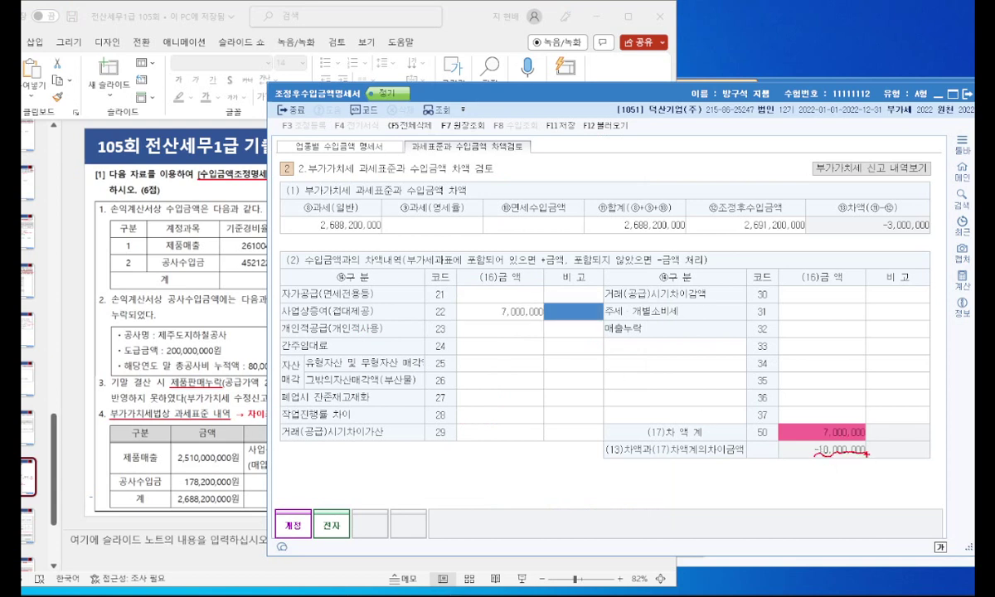
Step: Enter -10,000,000 for code 28 작업진행률 차이
click(211, 359)
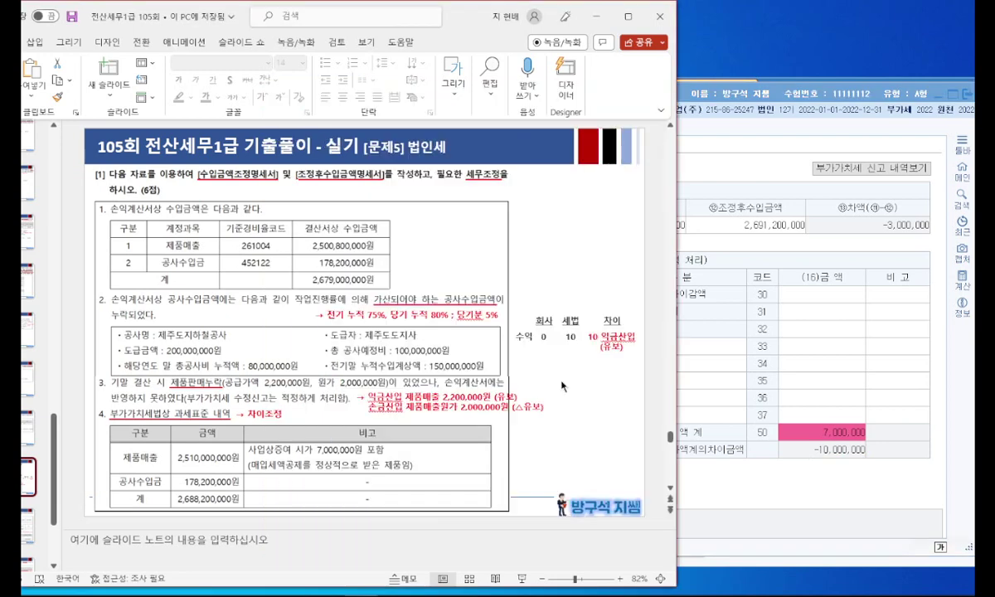
mouse_move(605, 333)
mouse_down()
mouse_move(571, 333)
mouse_move(580, 295)
mouse_move(604, 338)
mouse_move(574, 340)
mouse_up()
click(788, 291)
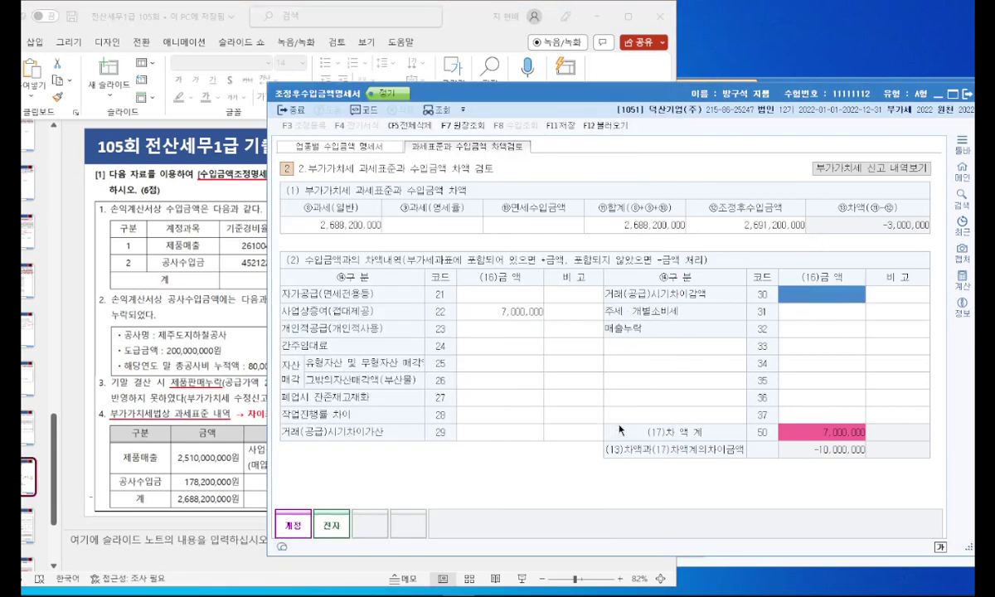
click(512, 419)
text(-10,)
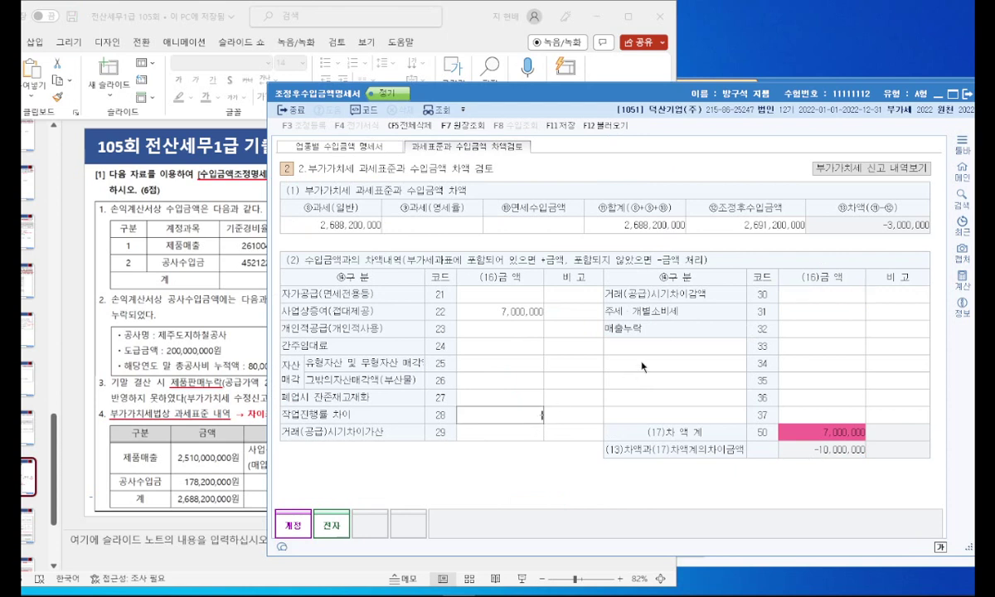
text(000,000)
key(Return)
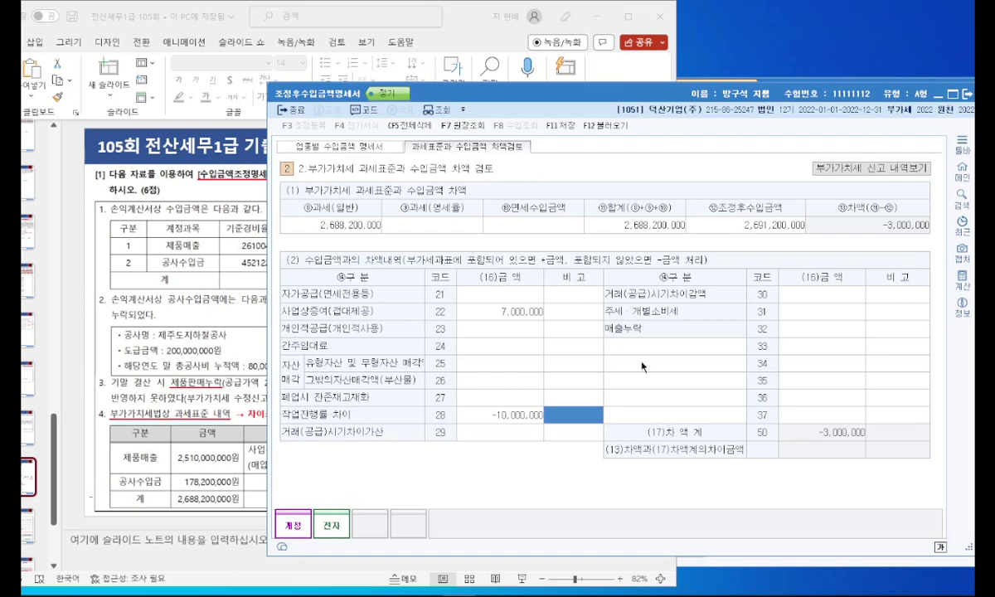
drag(441, 89, 702, 98)
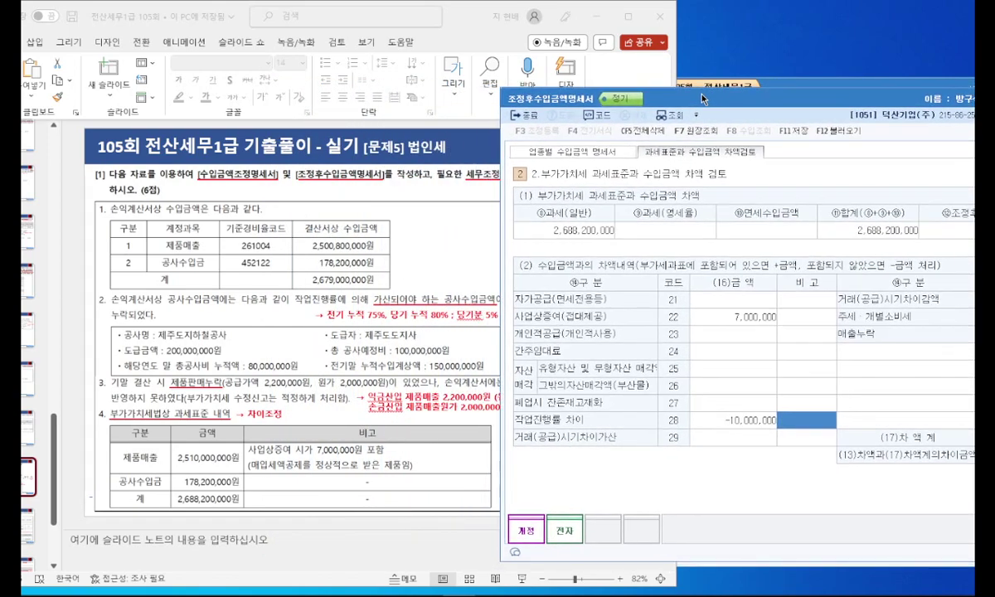
Step: Mark the omitted product sale and amended VAT return notes on the slide, then clear them
drag(183, 363, 345, 363)
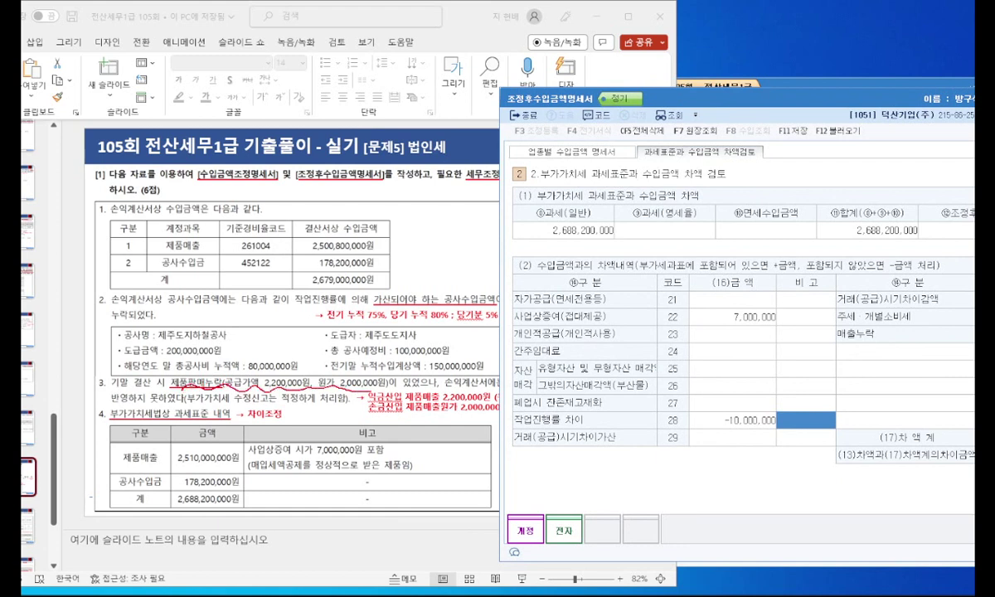
drag(189, 405, 314, 405)
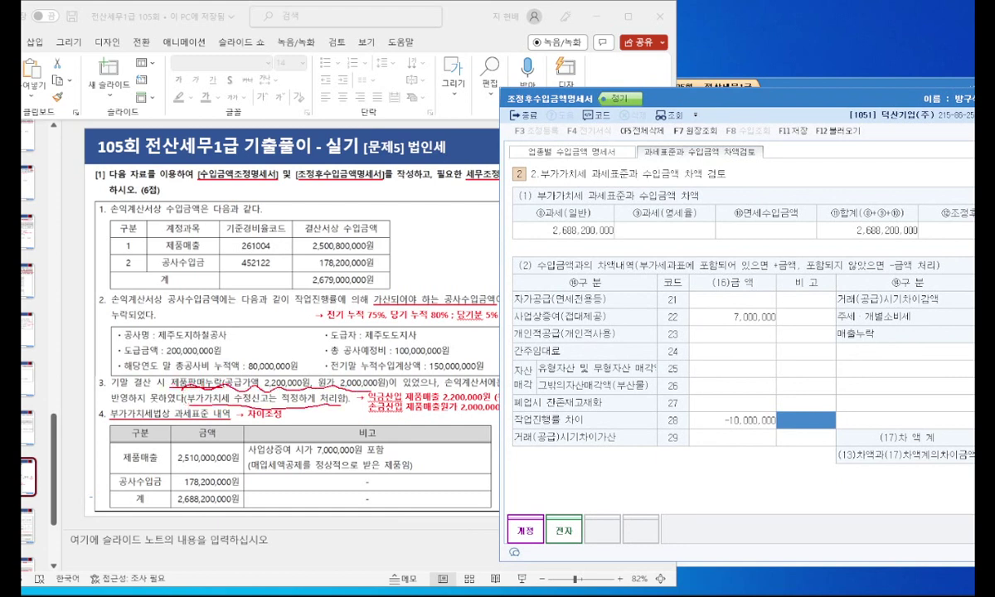
mouse_move(233, 409)
mouse_down()
mouse_move(156, 375)
mouse_move(340, 383)
mouse_move(303, 406)
mouse_move(488, 353)
mouse_move(576, 239)
mouse_move(598, 258)
mouse_up()
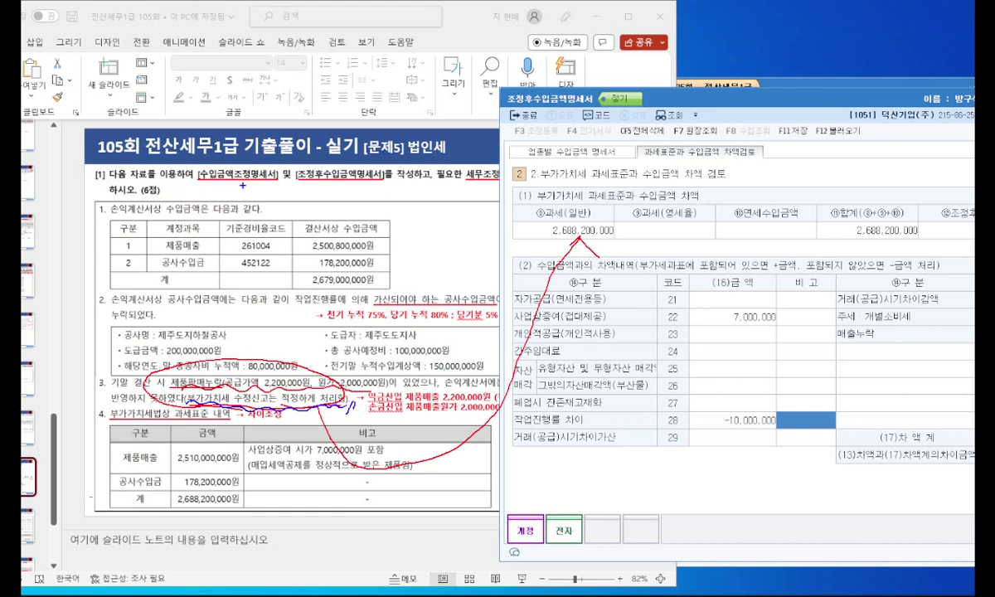
key(Escape)
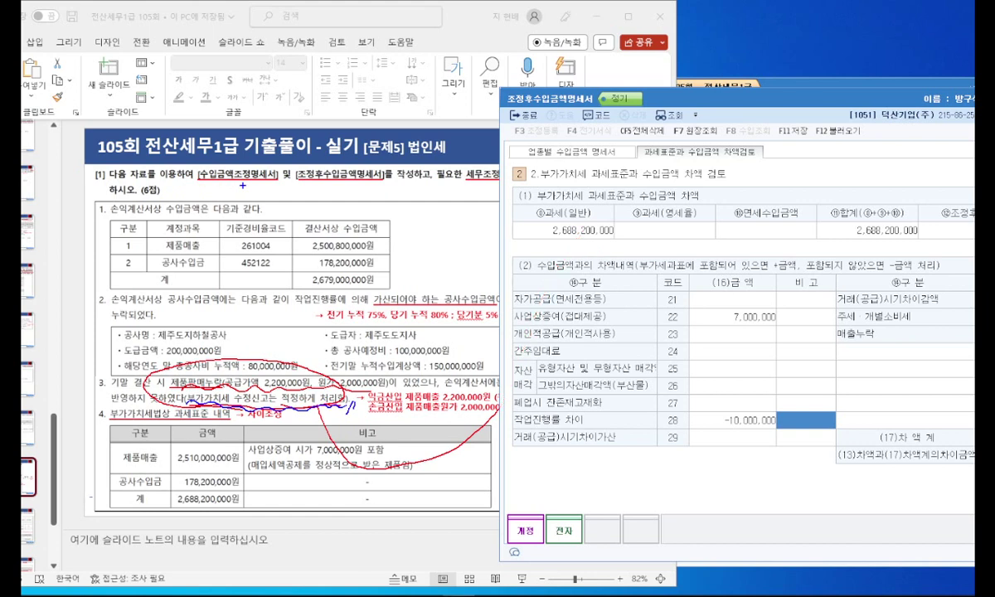
Step: Save and close 조정후수입금액명세서, then maximize PowerPoint
double_click(670, 103)
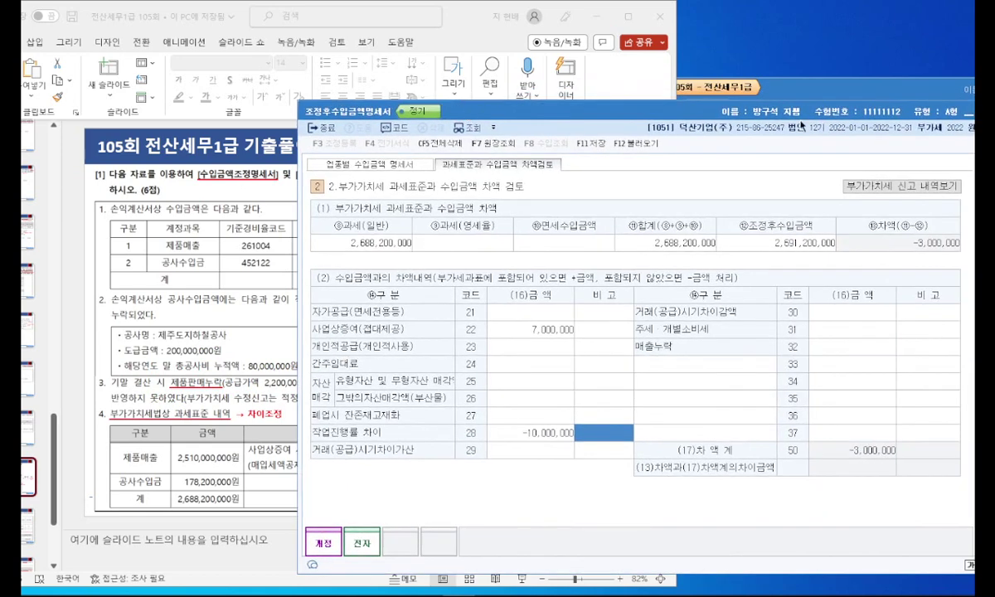
drag(755, 115, 596, 101)
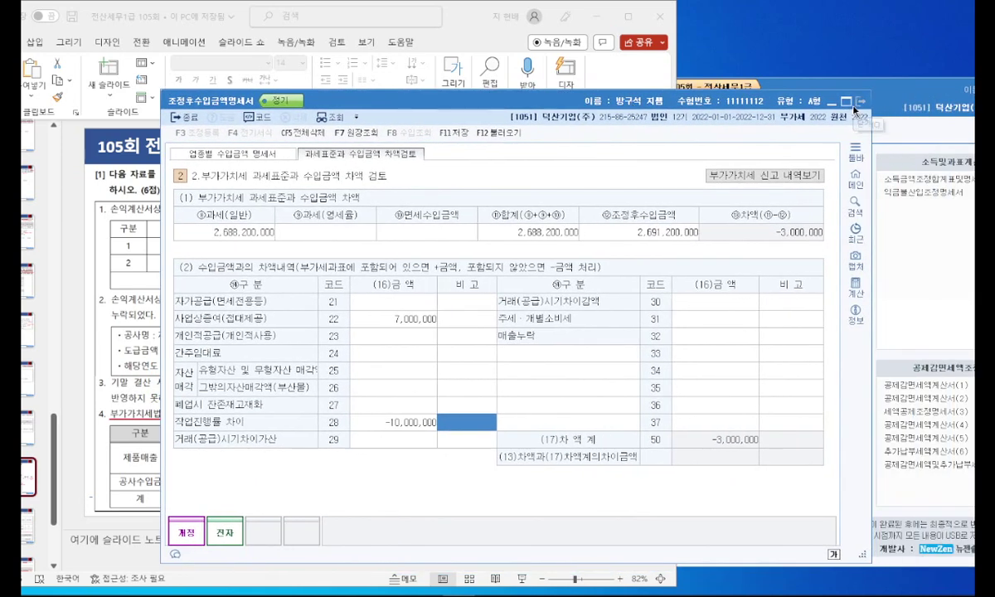
click(862, 107)
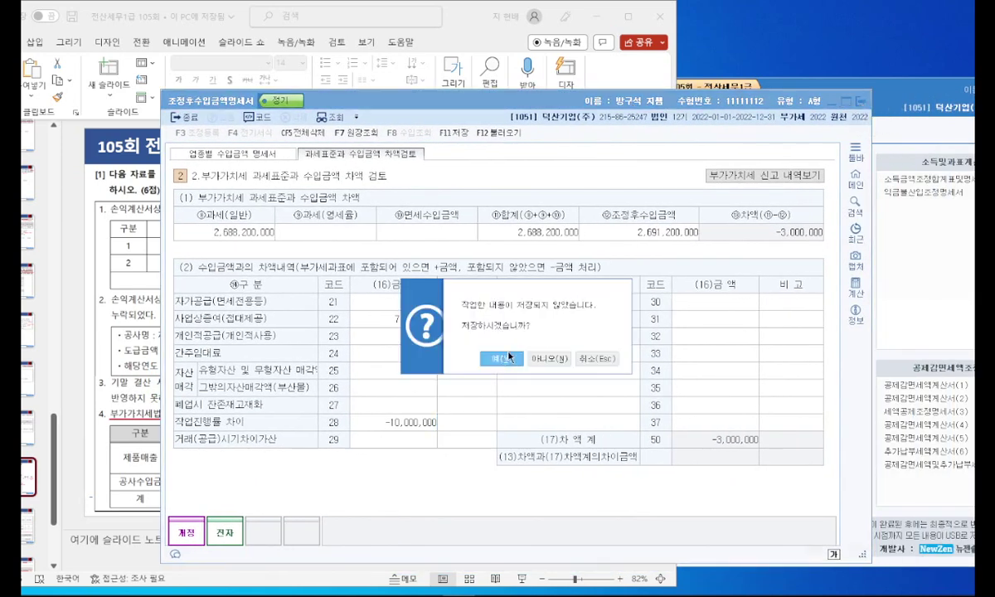
click(470, 336)
click(629, 17)
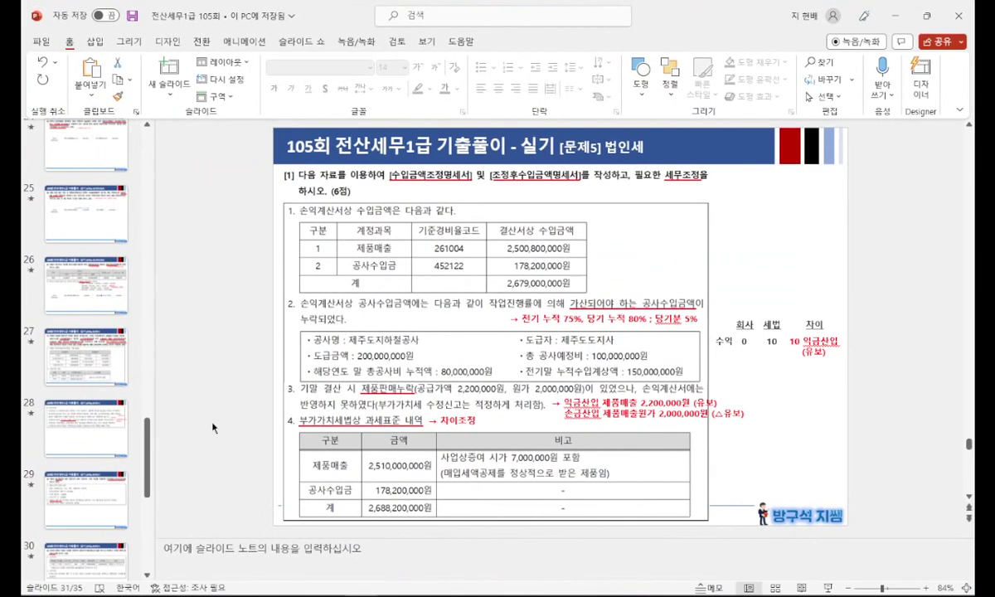
Step: Present slide 32 full screen, underlining [선급비용명세서] and 세무조정
scroll(216, 426, down, 1)
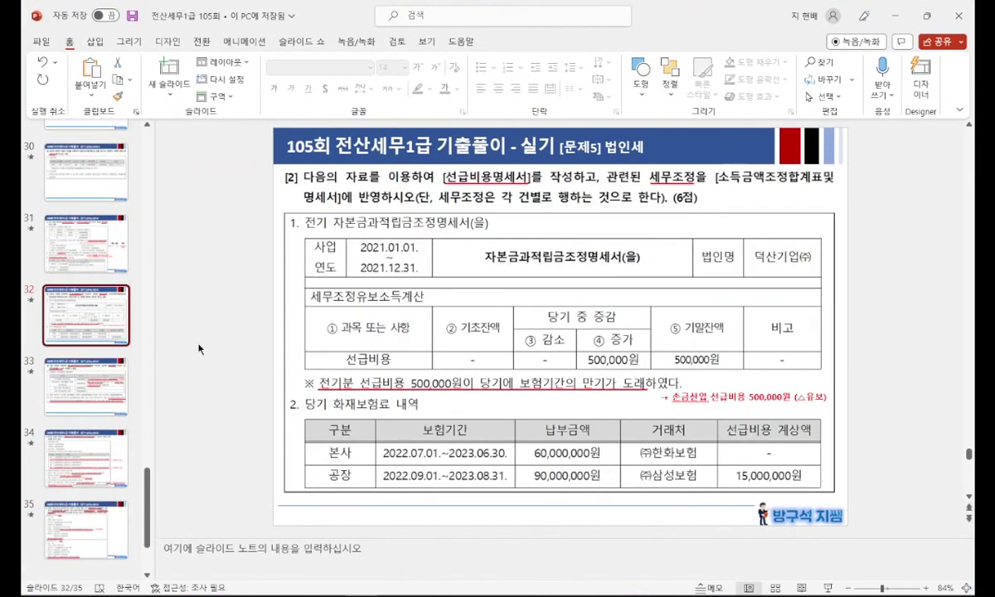
key(shift+F5)
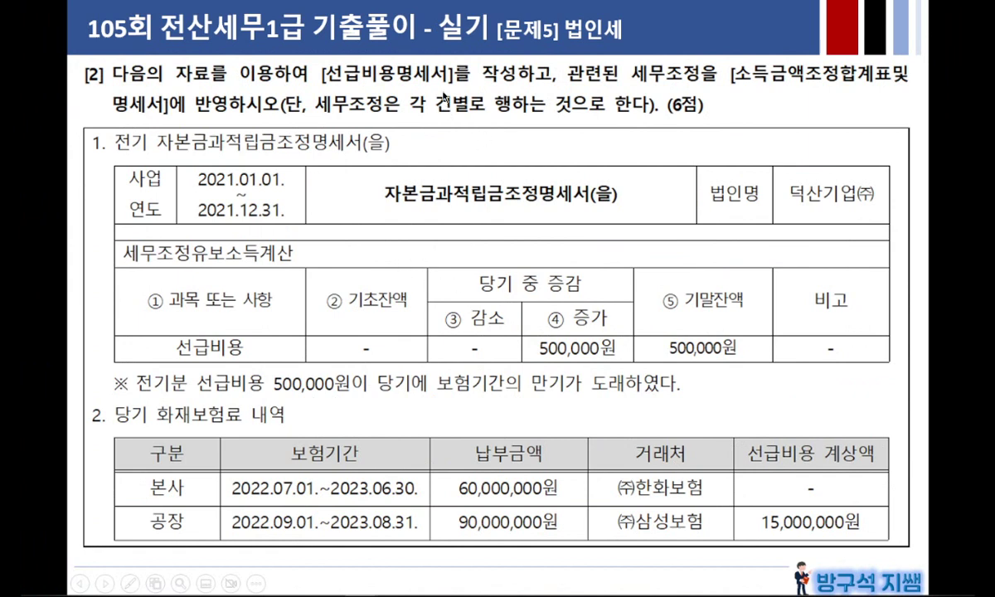
click(534, 97)
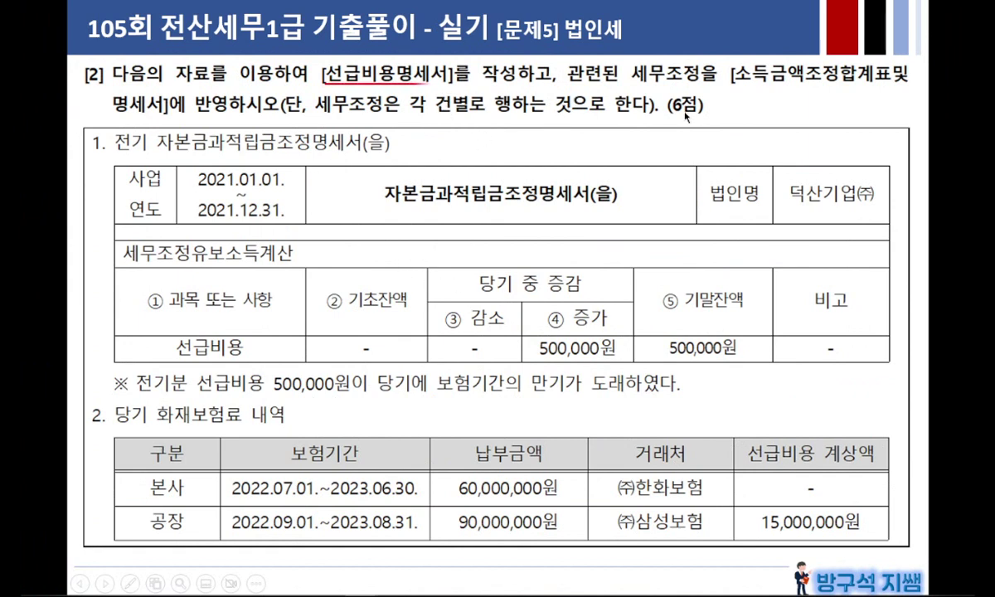
click(757, 89)
Step: Ink-mark 전기, the 500,000원 balance, the prior-year prepaid note and the 증가 column
mouse_move(141, 138)
mouse_down()
mouse_move(131, 151)
mouse_move(103, 140)
mouse_move(146, 159)
mouse_up()
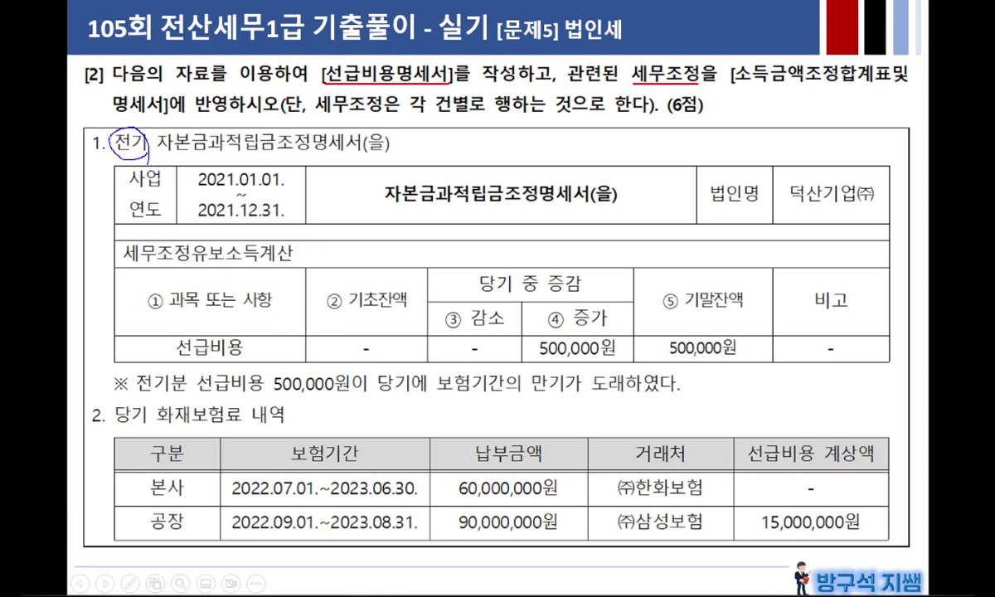
mouse_move(744, 342)
mouse_down()
mouse_move(646, 342)
mouse_move(736, 325)
mouse_up()
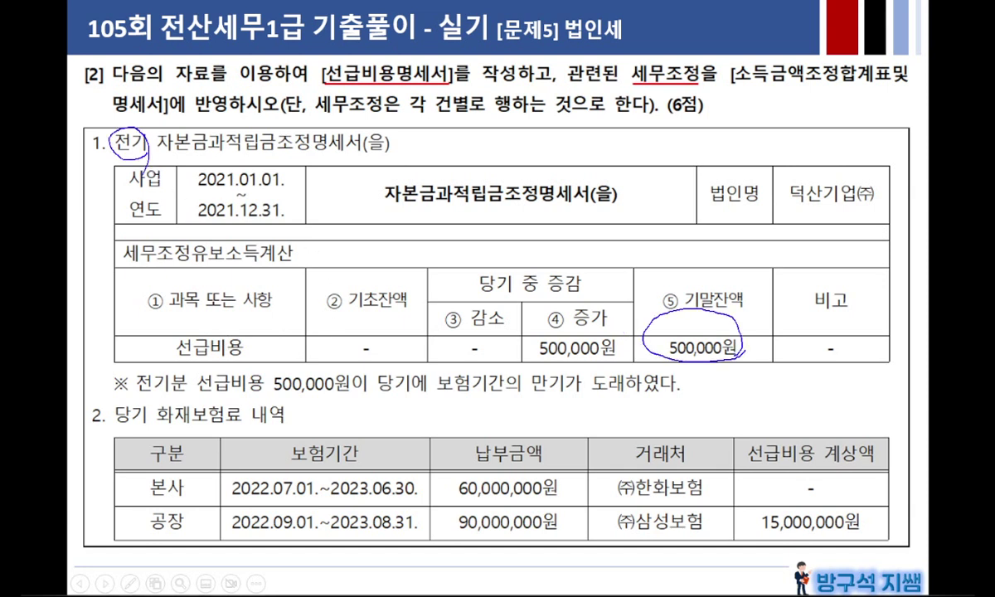
drag(141, 390, 637, 383)
mouse_move(277, 393)
mouse_down()
mouse_move(332, 391)
mouse_move(350, 370)
mouse_move(286, 367)
mouse_move(274, 390)
mouse_up()
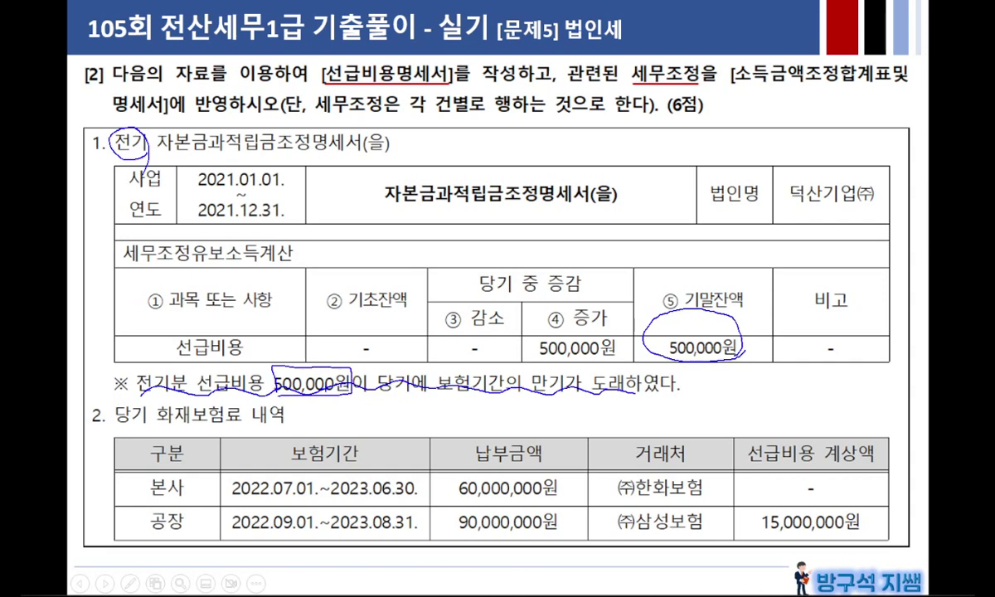
drag(327, 396, 396, 408)
mouse_move(582, 304)
mouse_down()
mouse_move(604, 308)
mouse_move(581, 324)
mouse_up()
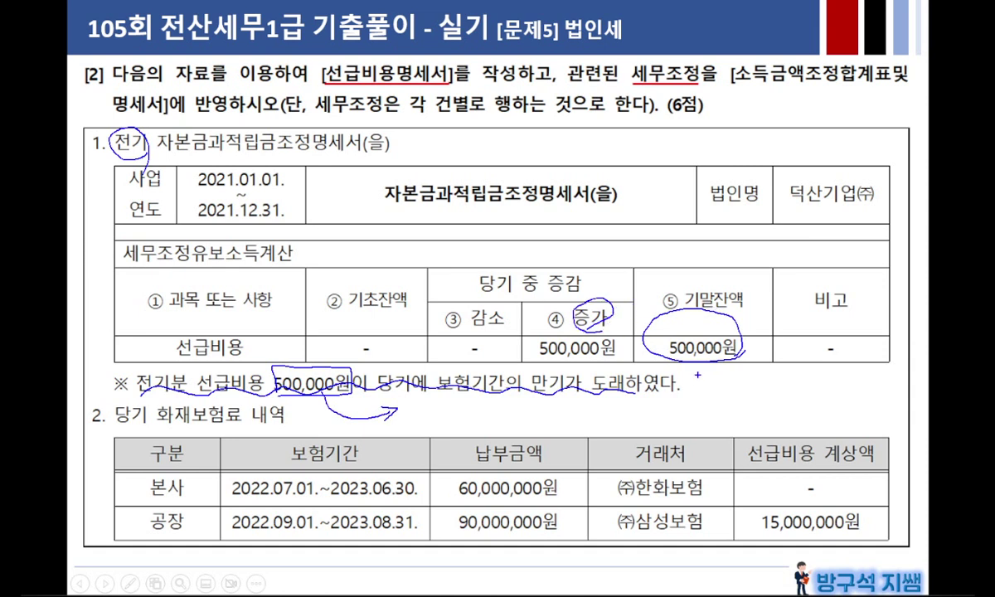
Step: Reveal the 손금산입 선급비용 500,000원 answer, exit the show and place PowerPoint beside KcLep
key(Right)
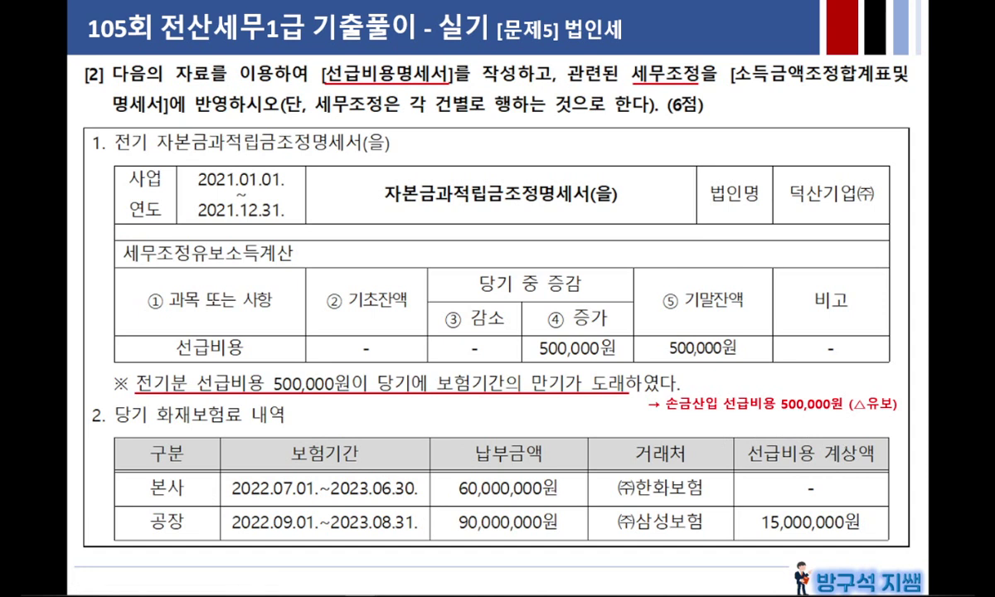
key(Escape)
drag(448, 17, 323, 29)
drag(823, 101, 717, 94)
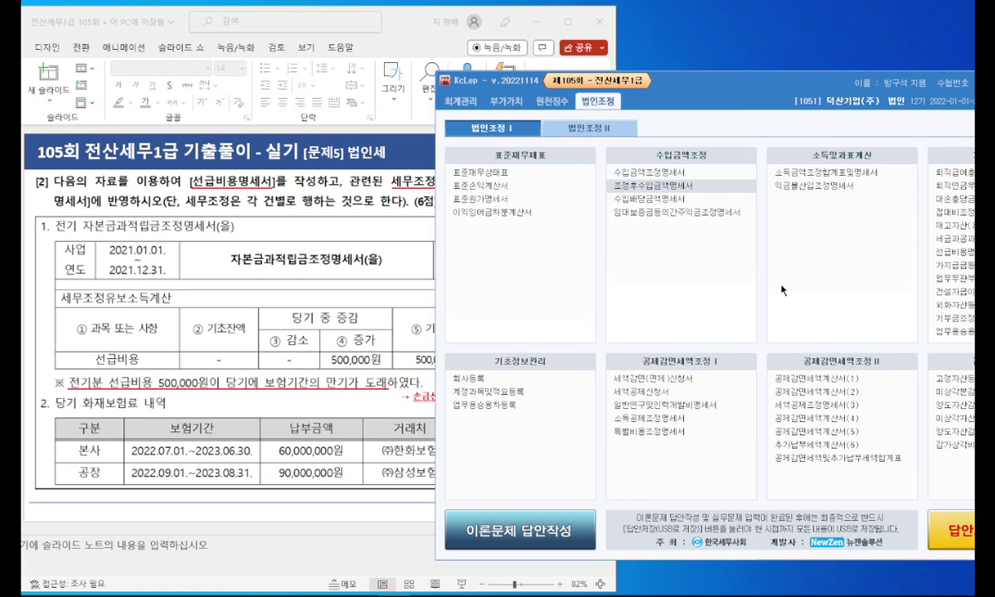
Step: Open the blank 선급비용명세서 form from 과목별세무조정 and shift the windows left
drag(761, 95, 692, 93)
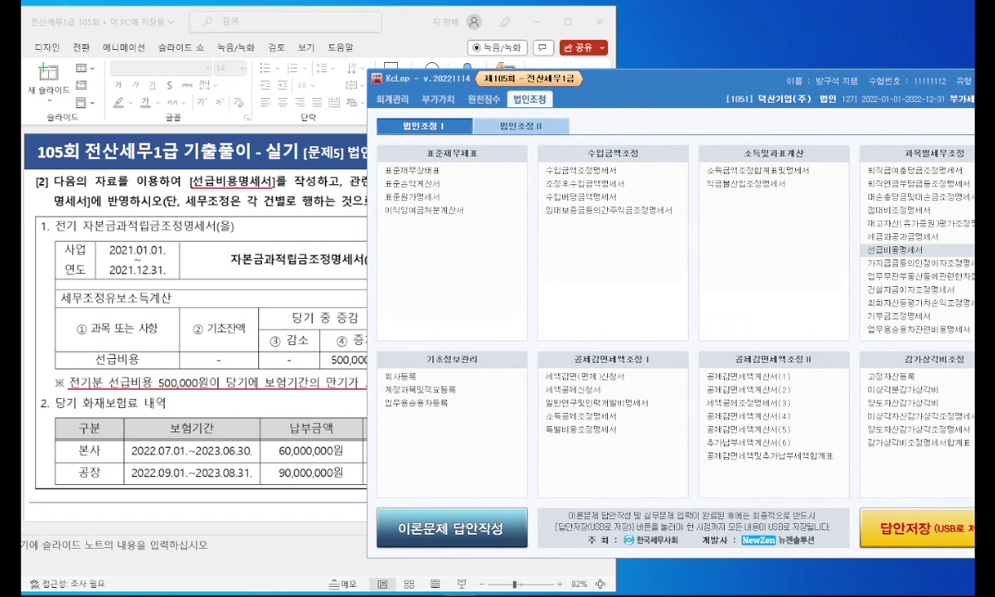
click(904, 249)
drag(649, 82, 554, 76)
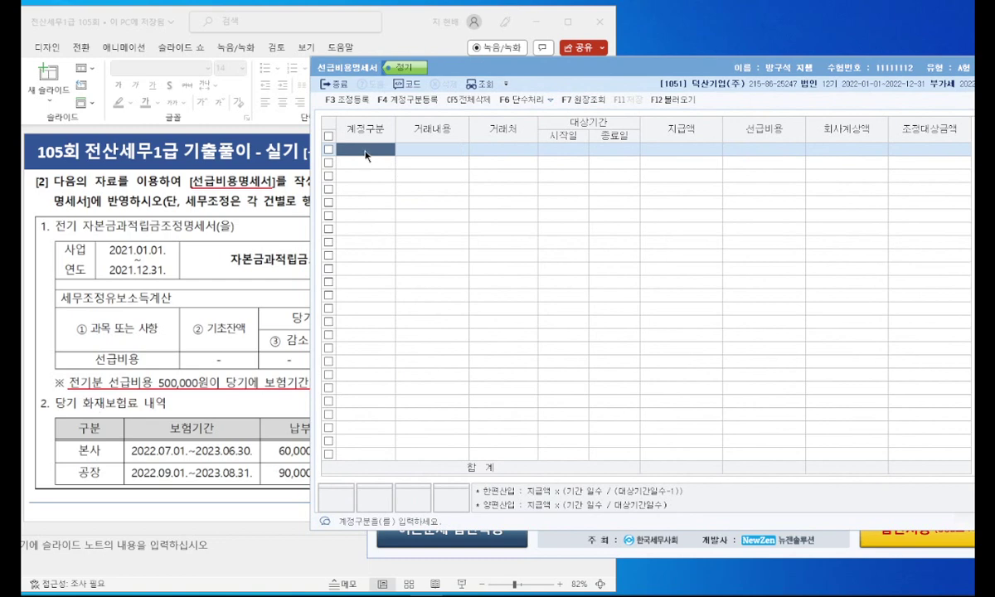
Step: Start row 1 as 선급 보험료 '본사 화재보험' with customer (주)한화보험
click(149, 474)
click(700, 317)
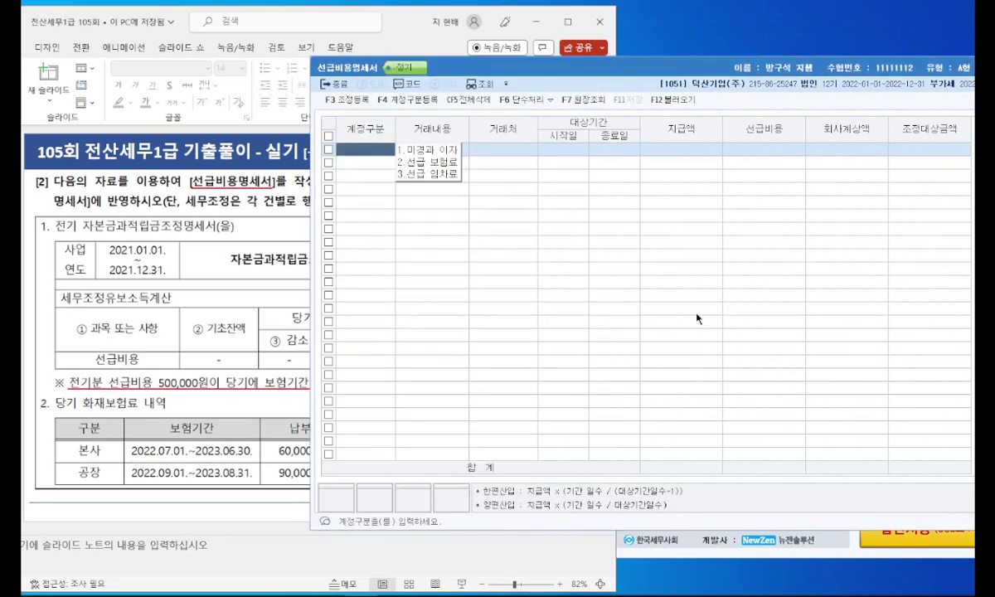
click(420, 162)
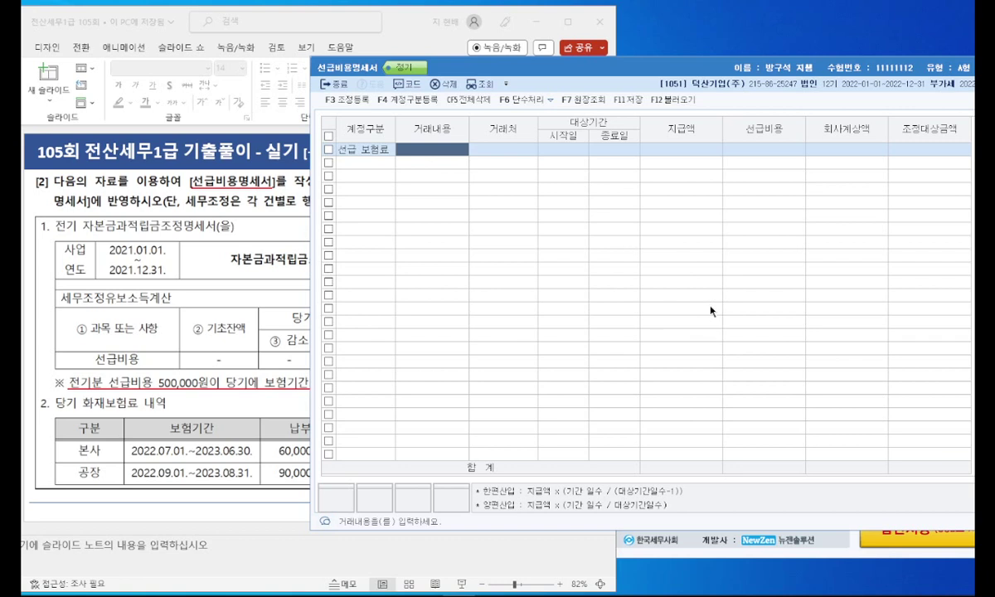
text(본사 화재보험)
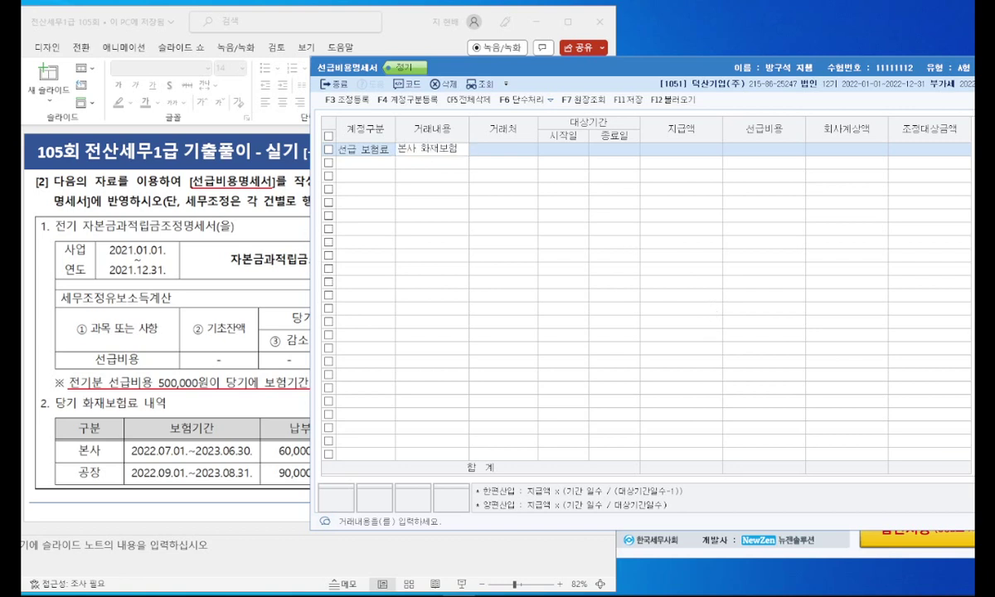
key(Return)
click(224, 410)
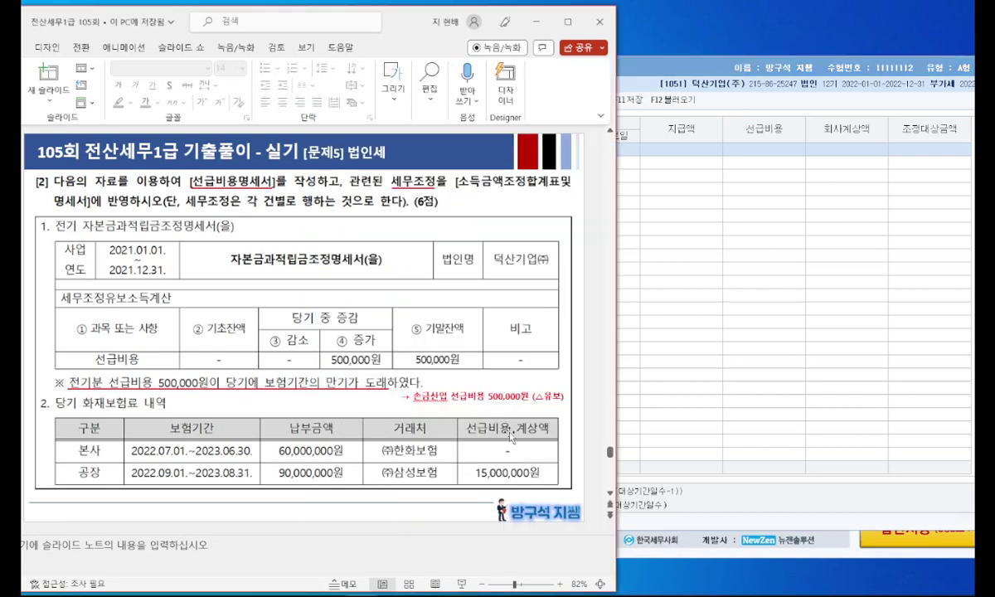
key(alt+Tab)
key(F2)
text(한화)
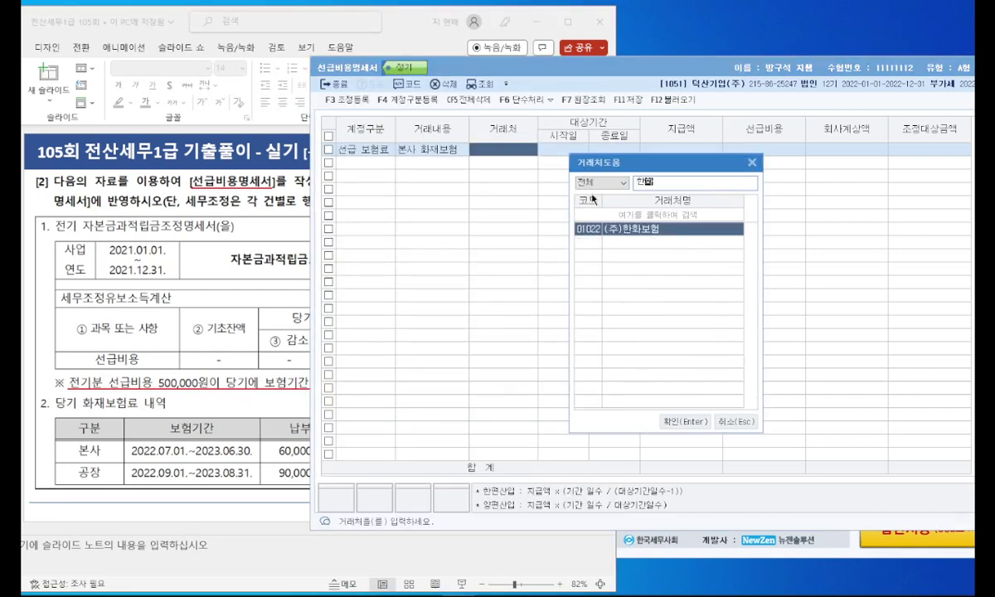
key(Return)
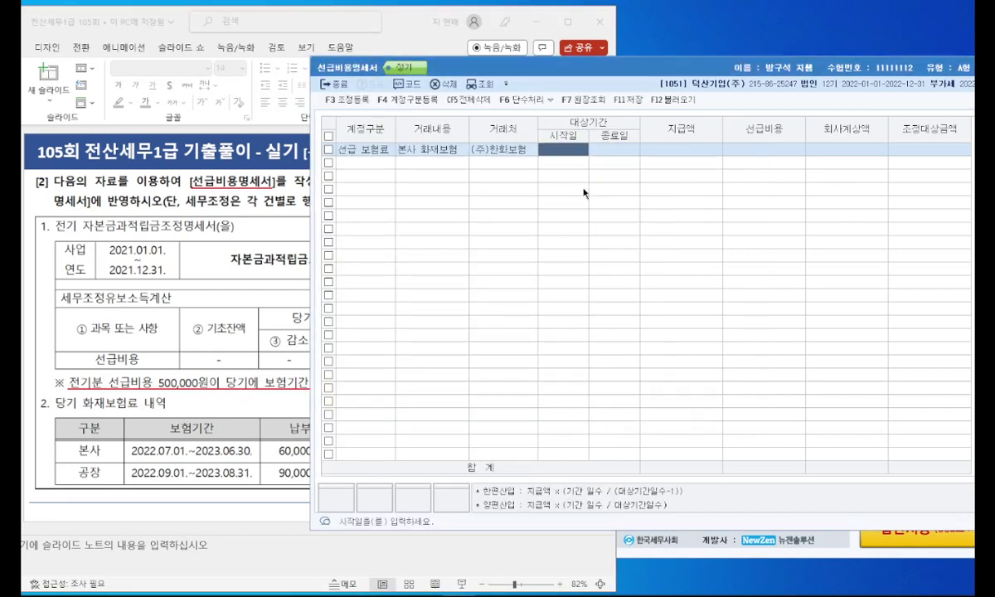
Step: Give row 1 the period 2022-07-01 to 2023-06-30 and a 60,000,000 payment
text(2022-07-01)
key(Return)
text(20)
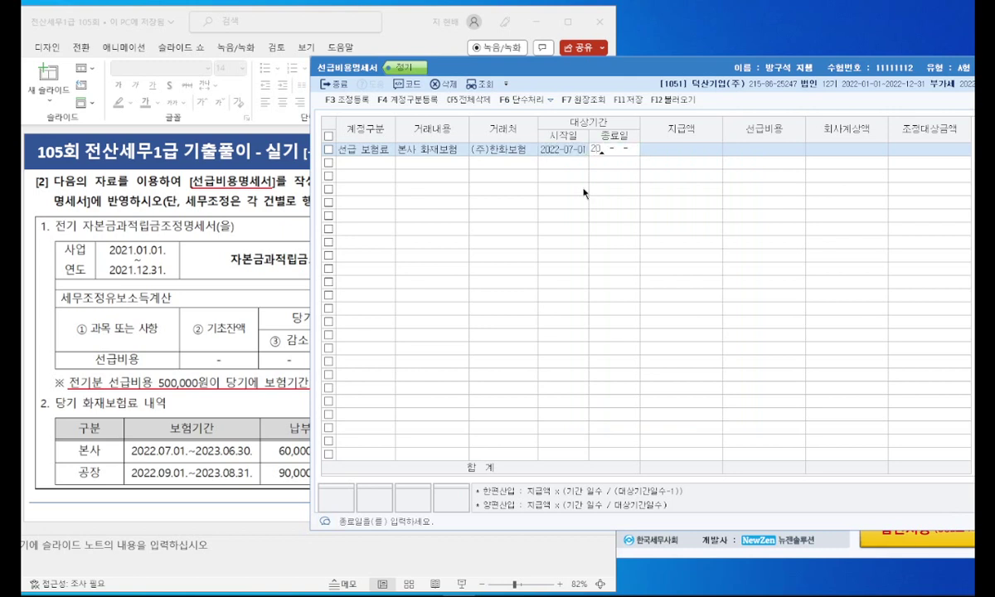
text(23-06-30)
key(Return)
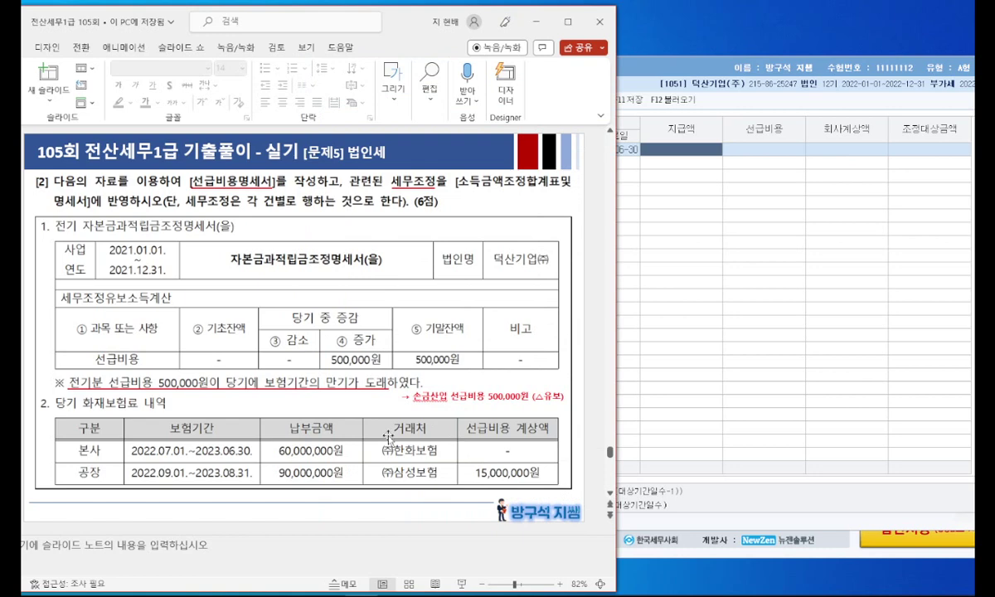
click(701, 156)
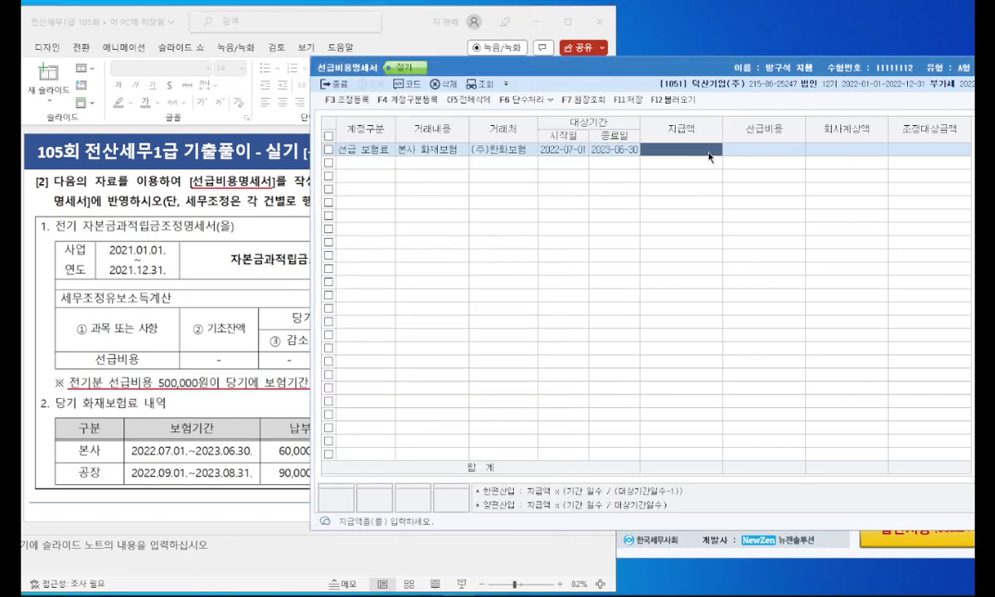
text(60000000)
key(Return)
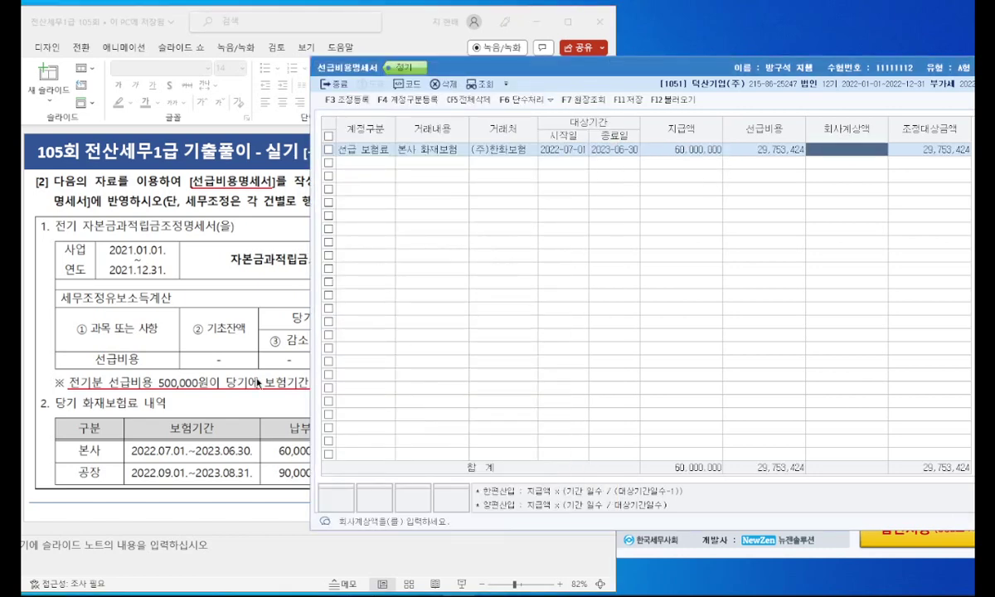
click(278, 375)
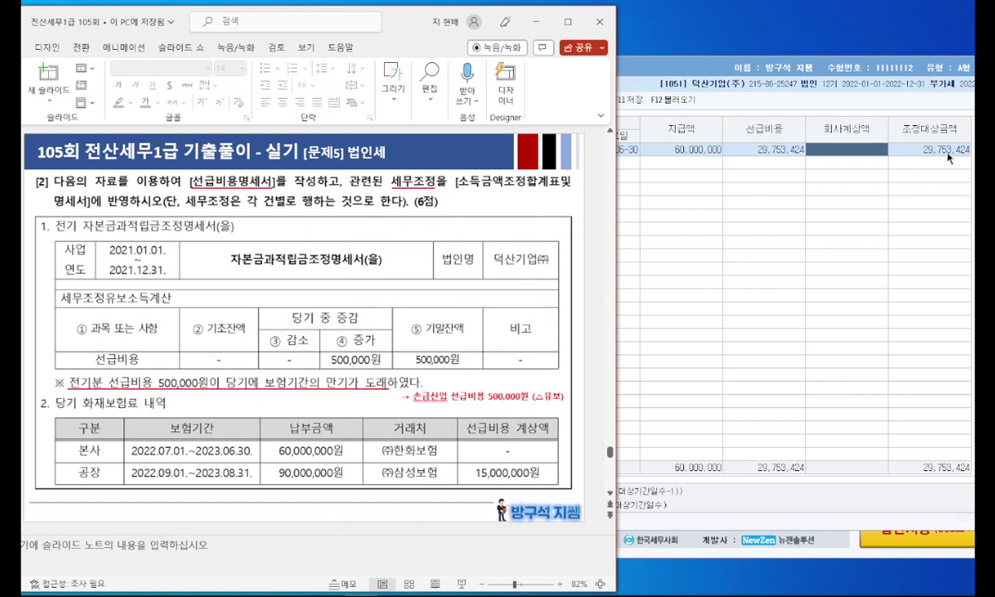
click(949, 158)
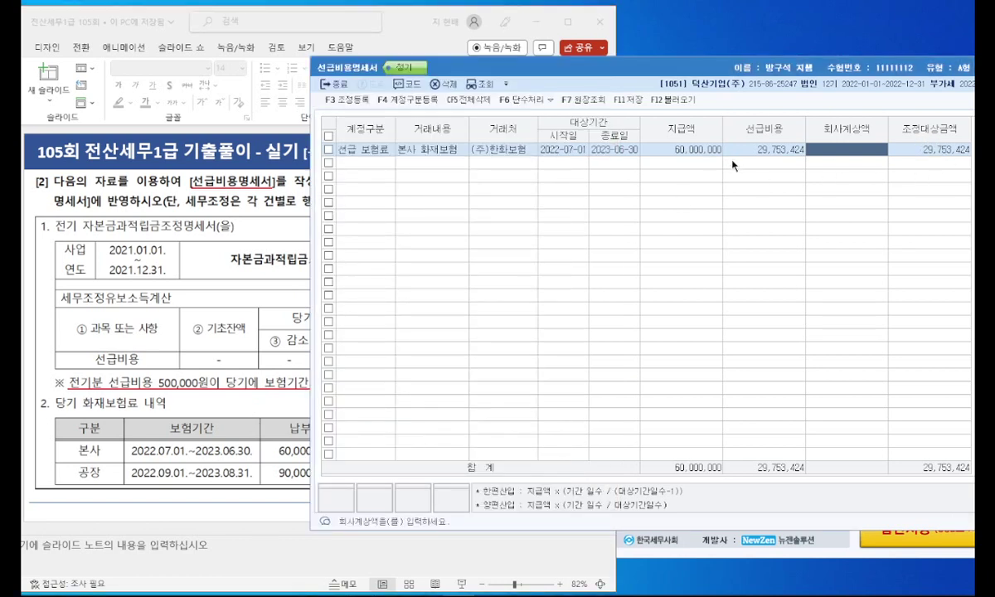
Step: Add row 2 as 선급 보험료 '공장 화재보험' with customer (주)삼성보험
key(Return)
key(1)
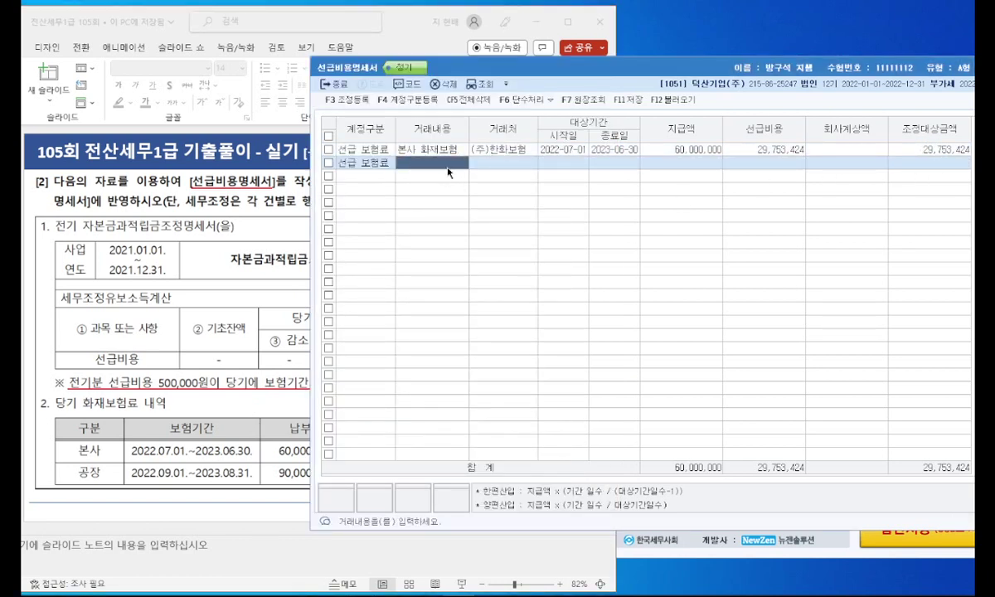
text(공장 화재보험)
key(Return)
click(264, 387)
click(683, 197)
key(F2)
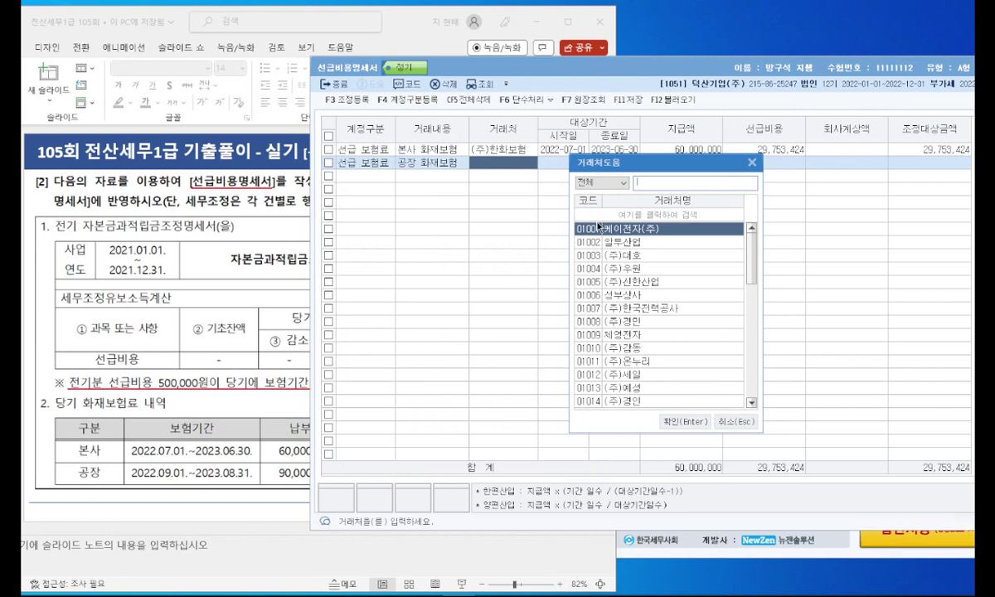
text(삼성)
key(Return)
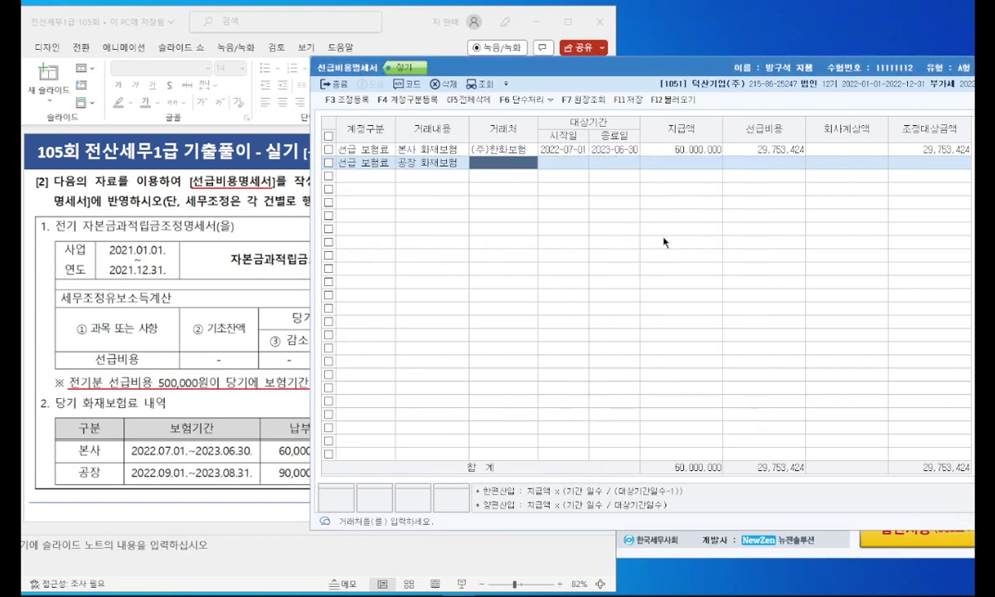
Step: Give row 2 the period 2022-09-01 to 2023-08-31 and a 90,000,000 payment
text(20220901)
key(Return)
text(2023-08-)
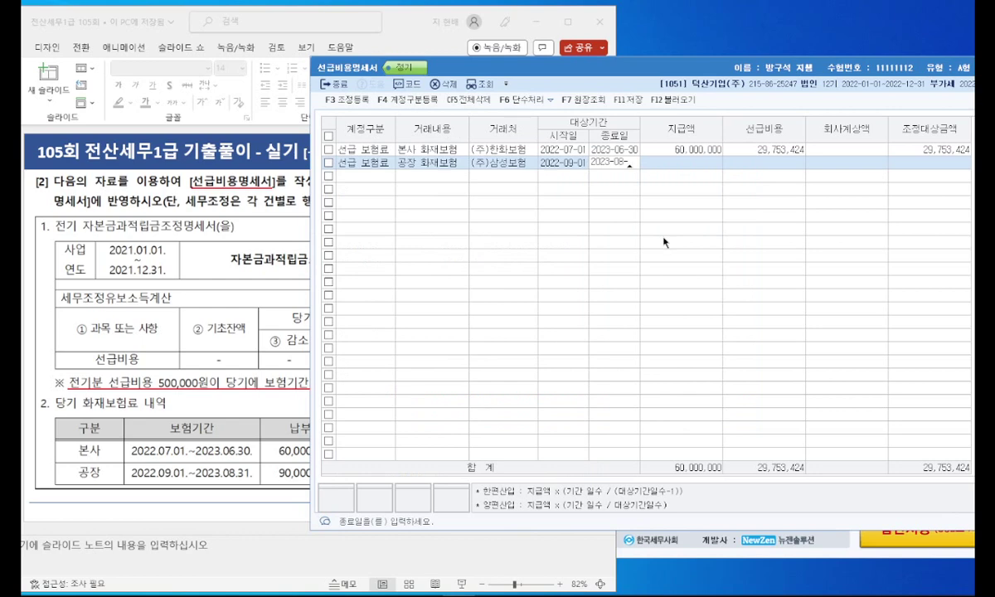
text(31)
key(Return)
text(90000000)
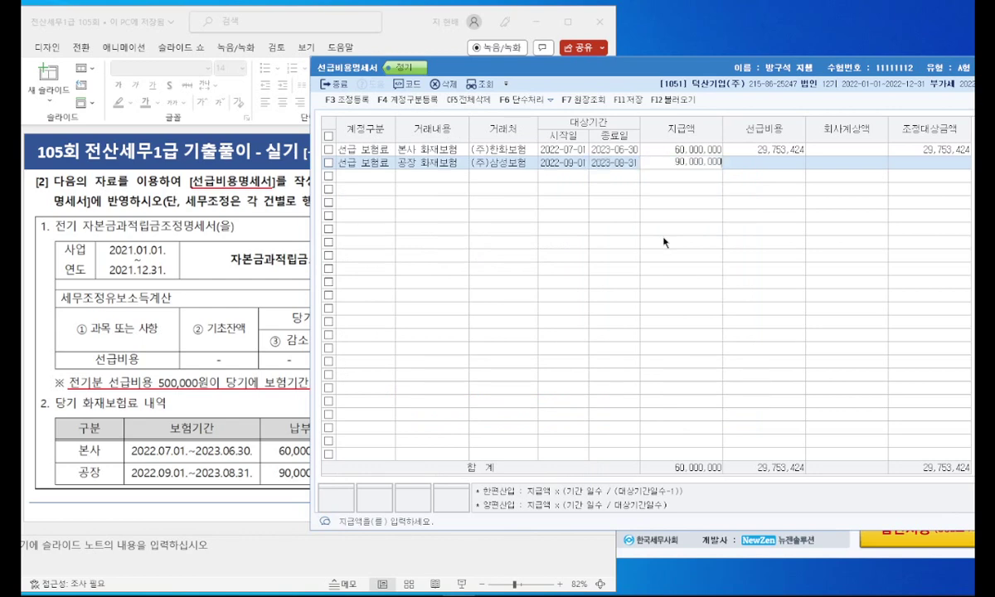
key(Return)
Step: Enter 15,000,000 as the factory row's 회사계상액, correcting the initial 1,500,000 typo
click(208, 363)
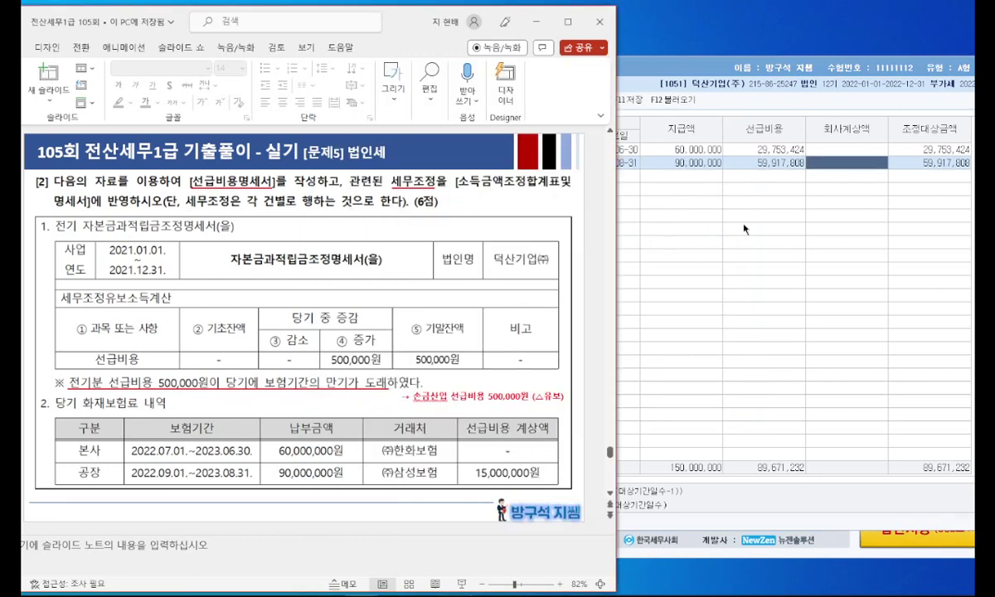
click(782, 154)
click(842, 163)
text(1,500,000)
key(Return)
click(831, 160)
click(831, 160)
text(000,000)
key(Return)
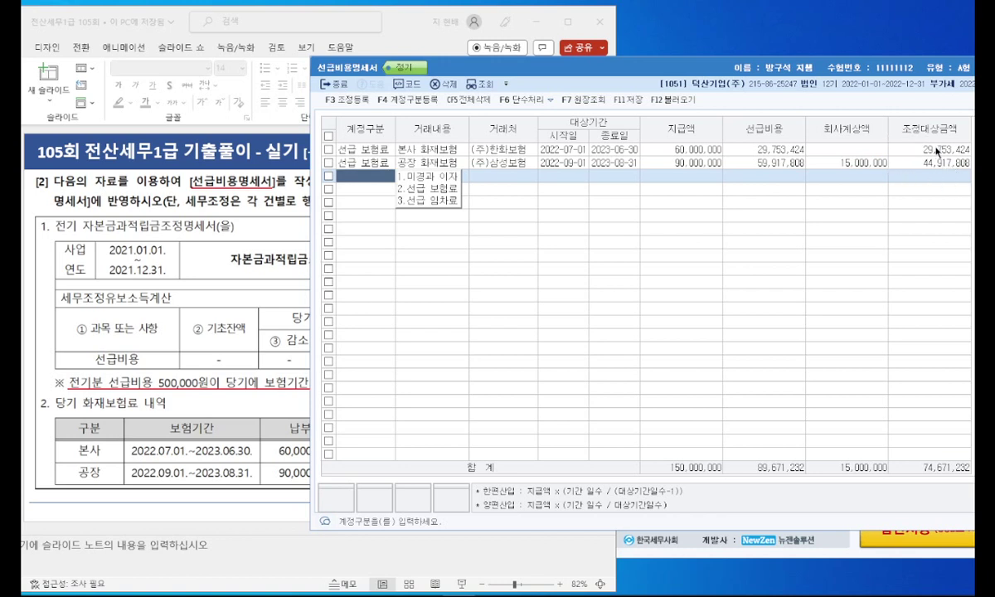
Step: In 조정등록, add 익금산입 본사 화재보험 29,753,424 as 유보발생
click(348, 100)
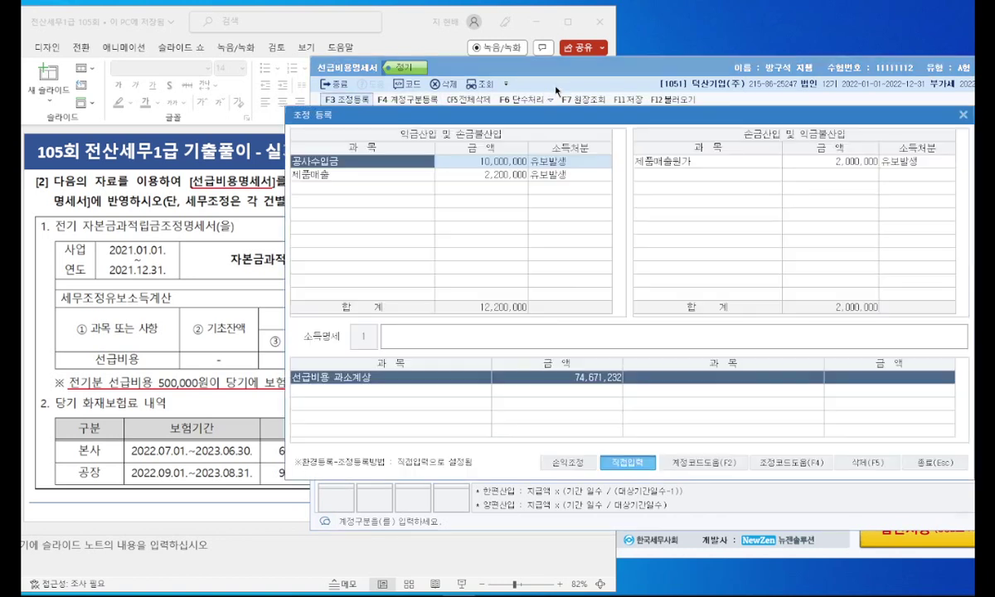
click(365, 190)
click(222, 209)
mouse_move(269, 214)
mouse_down()
mouse_move(247, 206)
mouse_move(274, 191)
mouse_up()
key(alt+Tab)
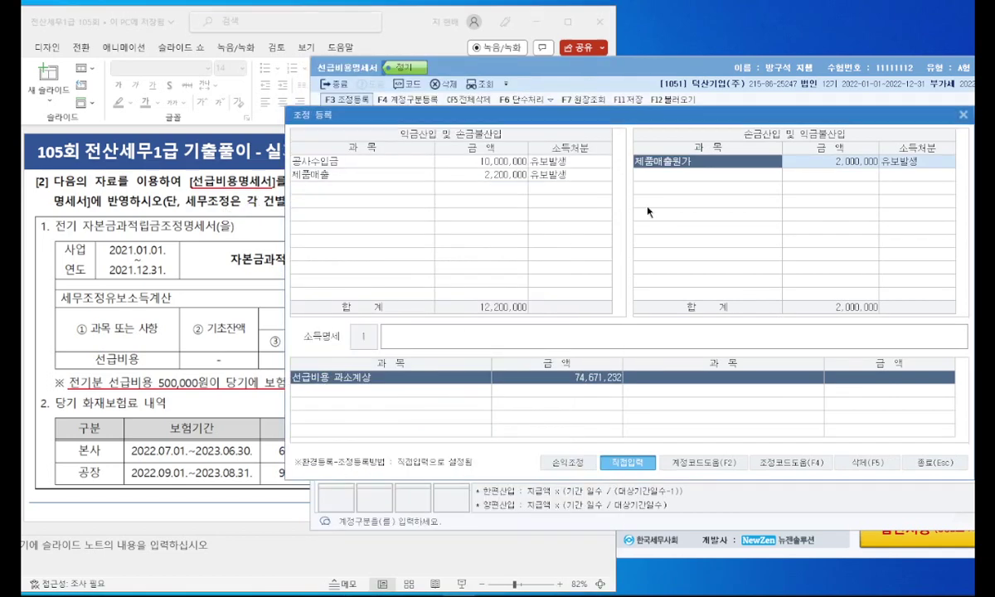
drag(538, 107, 577, 186)
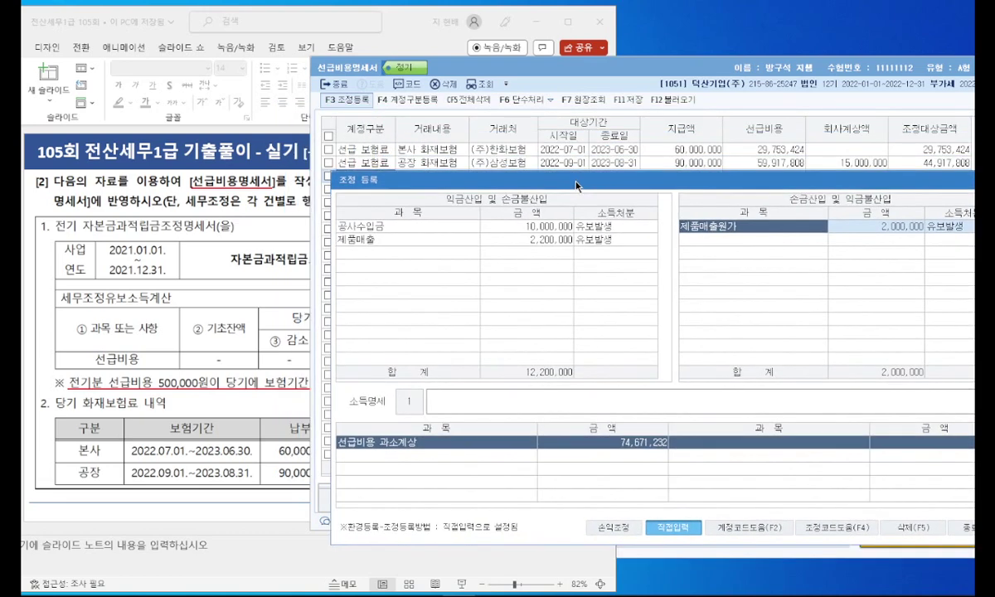
click(393, 253)
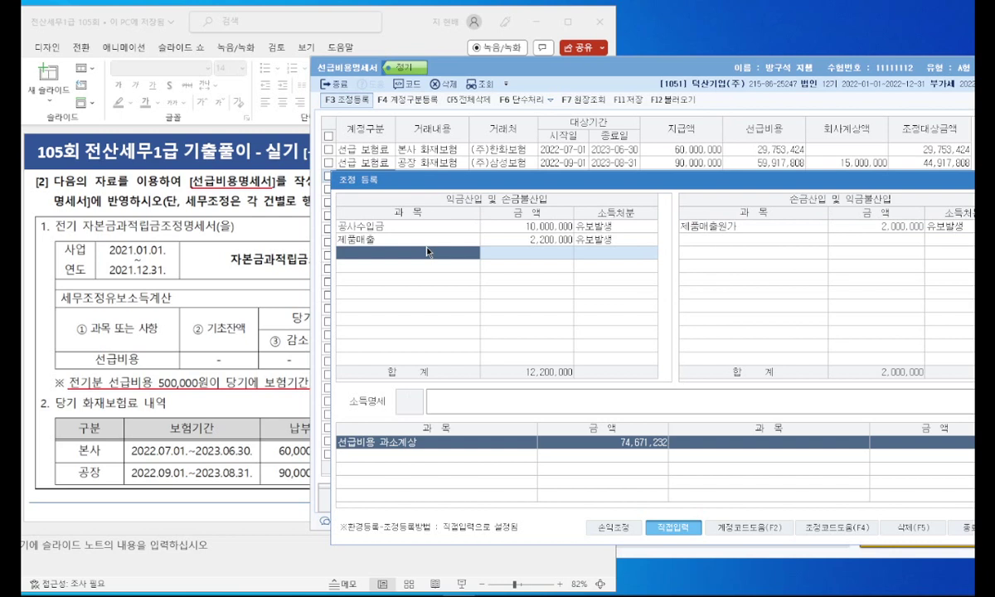
click(429, 252)
text(본사 화재)
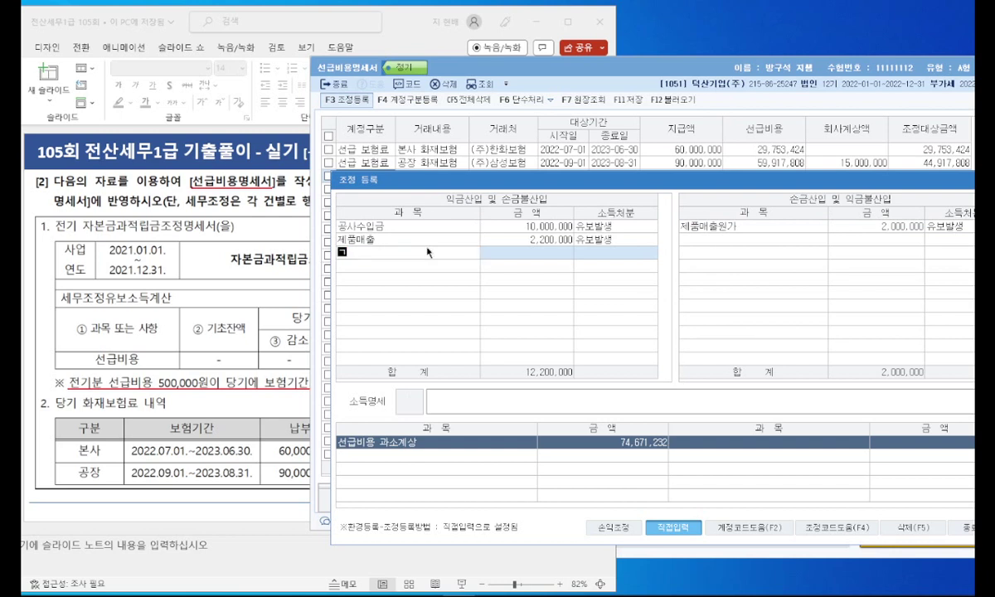
text(보험29753424)
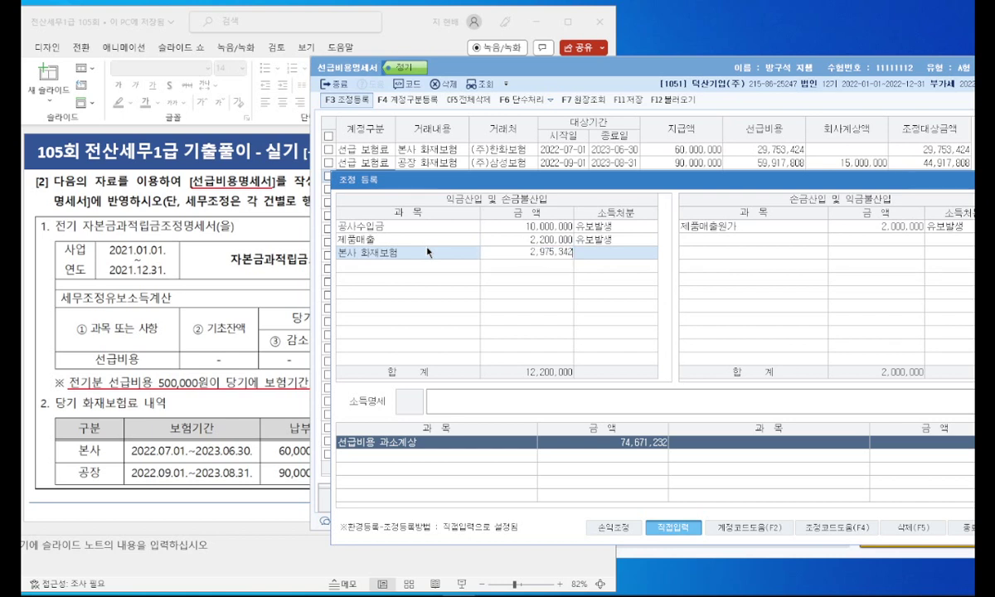
key(Return)
text(1)
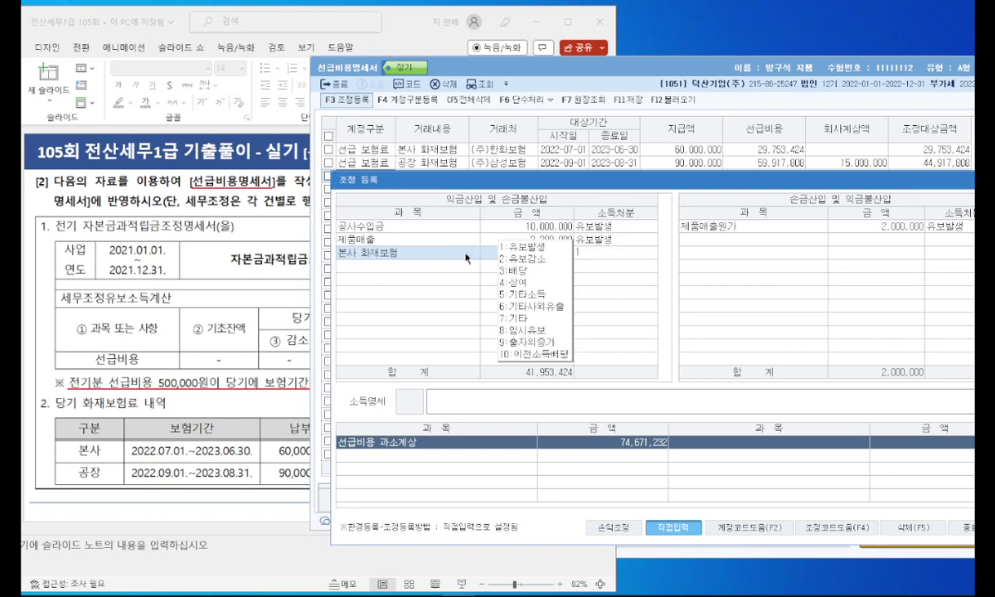
key(Return)
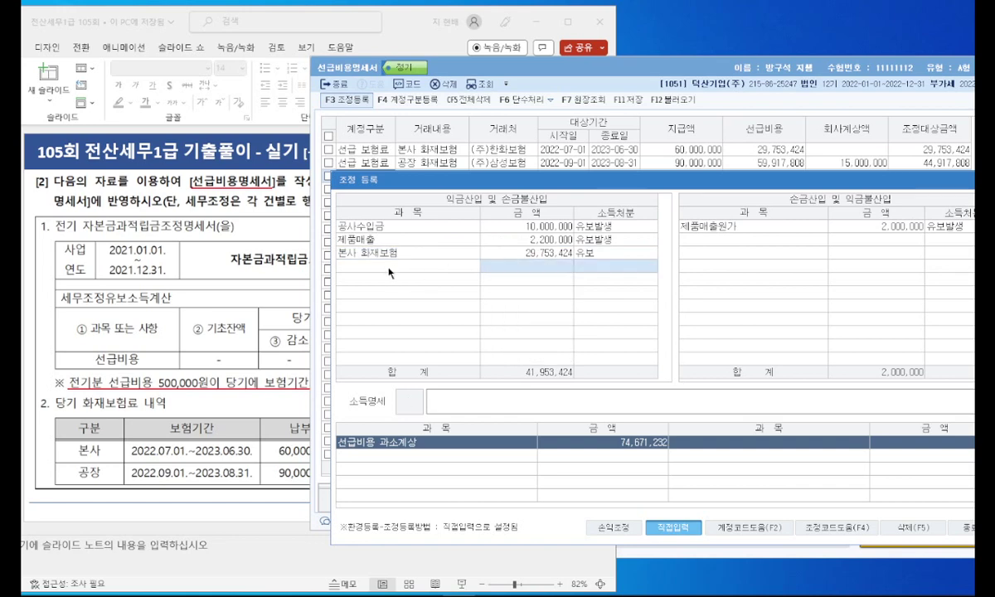
drag(548, 187, 405, 177)
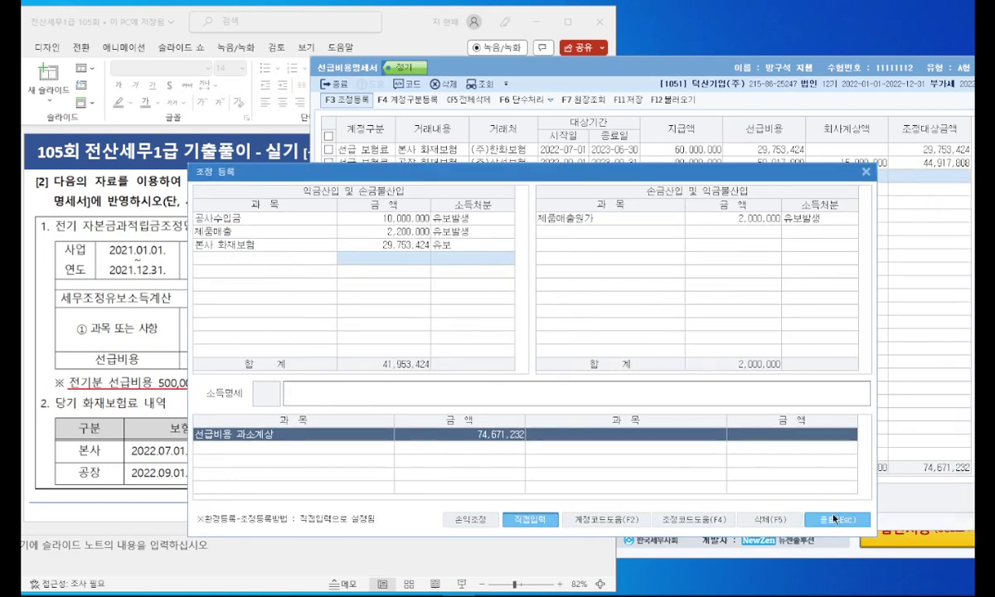
click(837, 520)
Step: Add 익금산입 공장 화재보험 44,917,808 with 유보발생 disposition
click(361, 103)
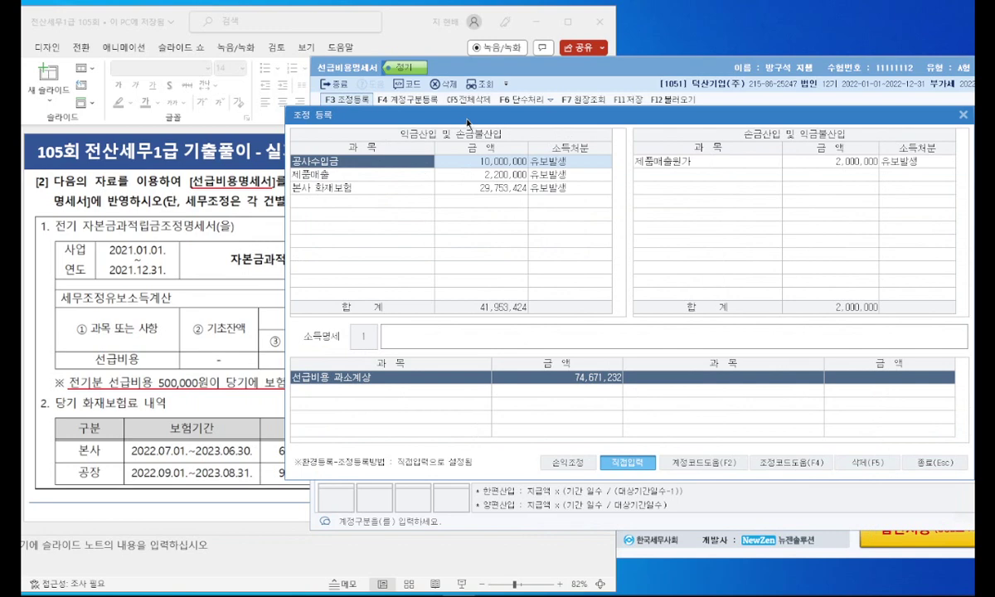
click(444, 257)
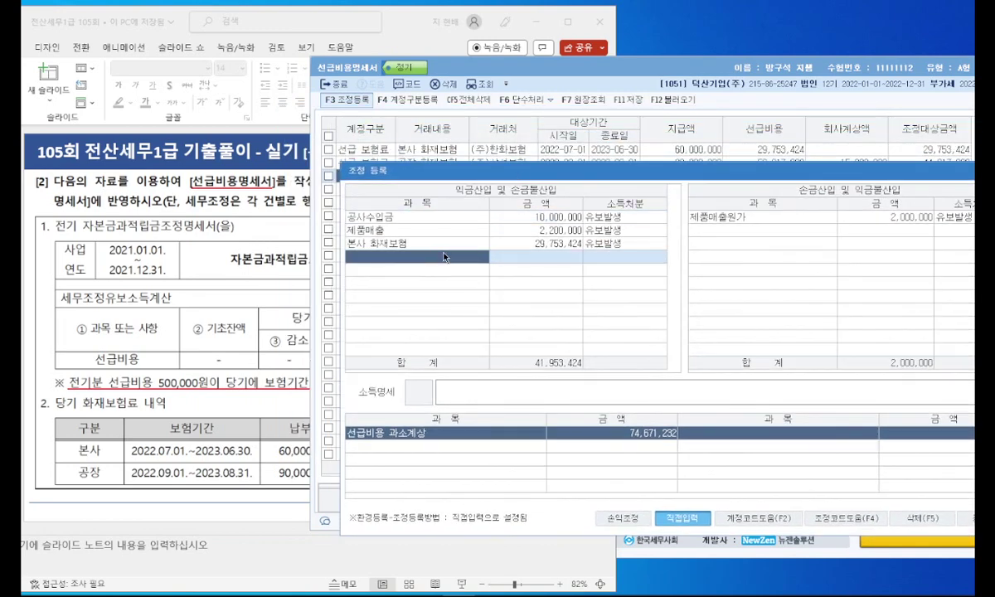
text(공장 화재보험)
key(Return)
drag(444, 176, 419, 205)
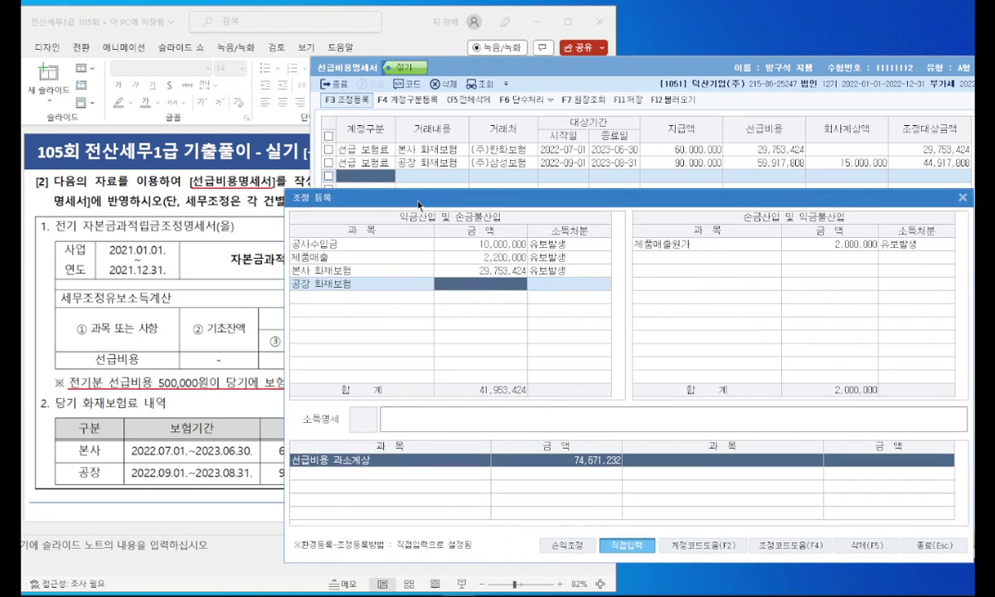
text(44917808)
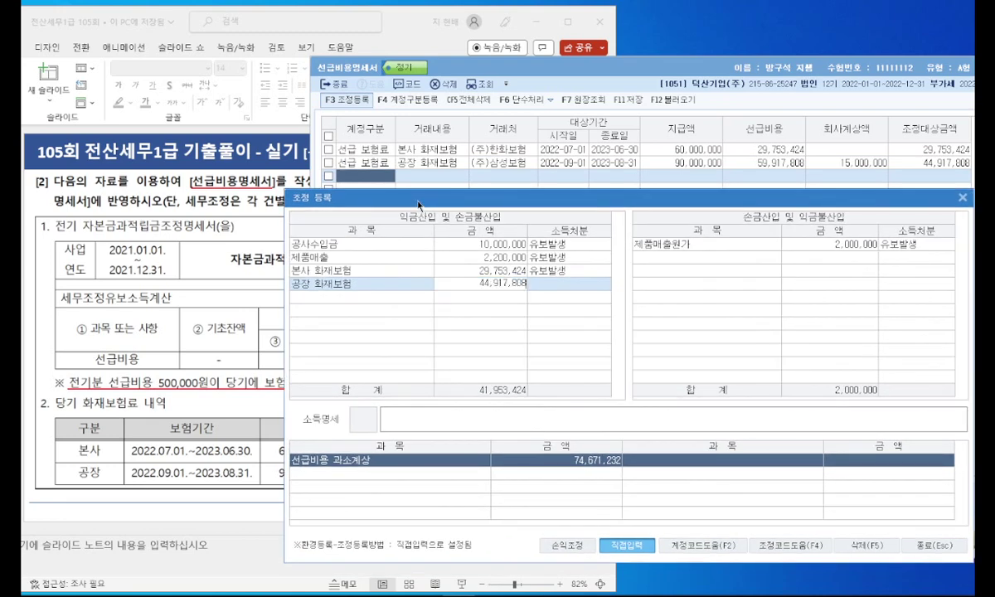
click(551, 286)
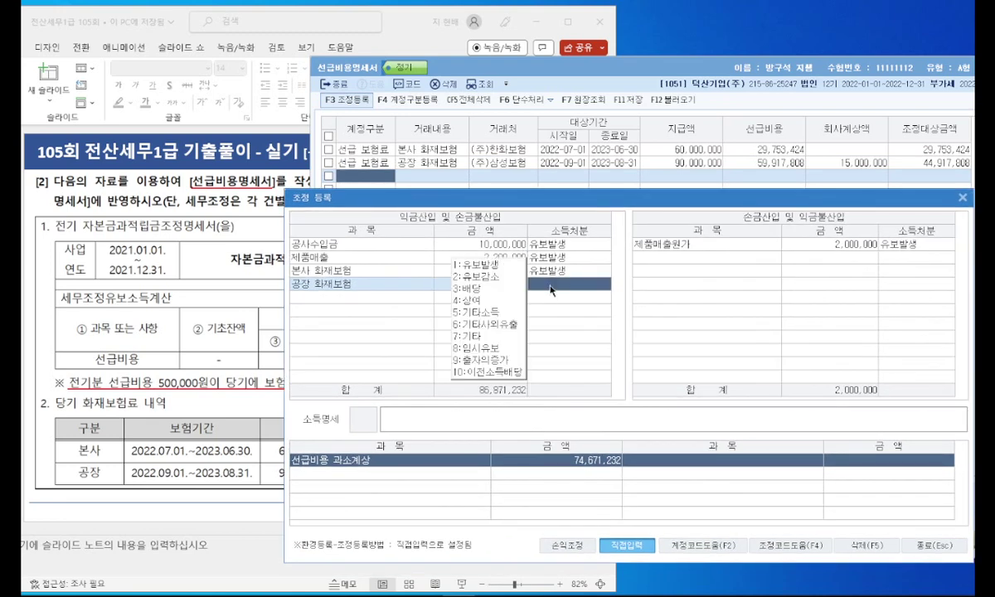
click(498, 265)
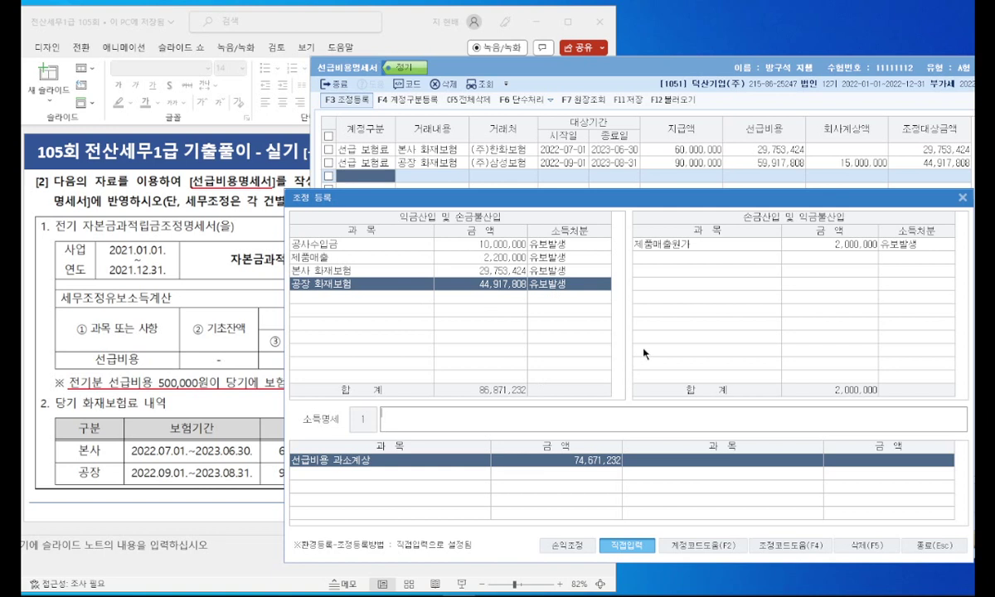
Step: Add 손금산입 전기분 선급비용 500,000 as 유보감소 and close the registration
click(675, 259)
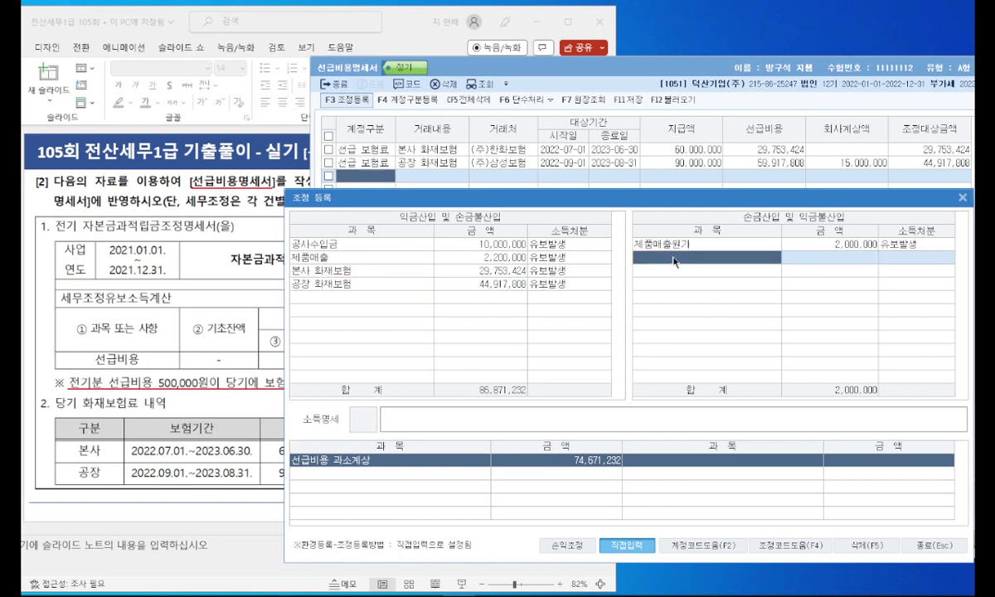
text(전기분 선급)
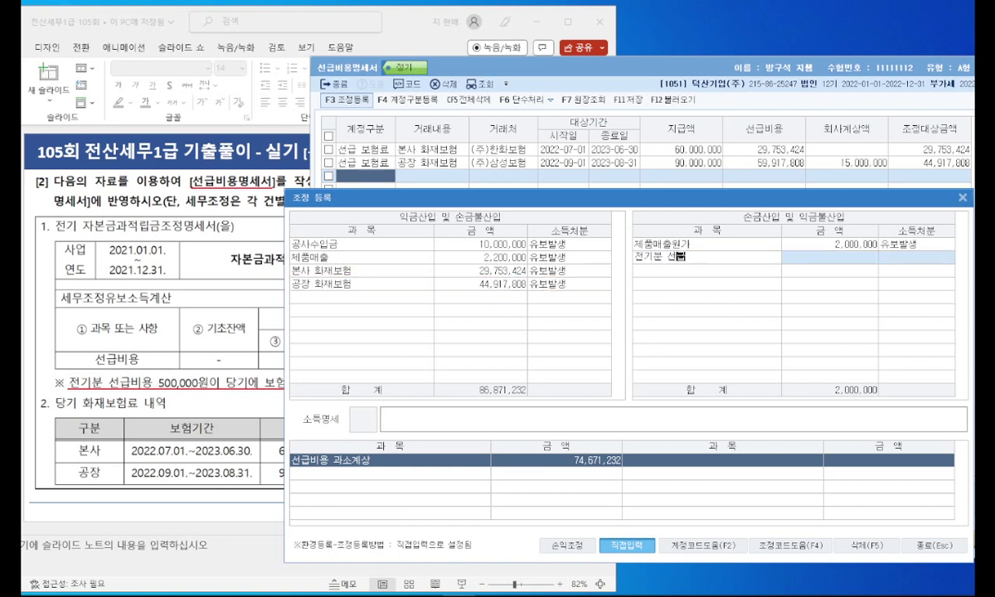
text(비용)
key(Return)
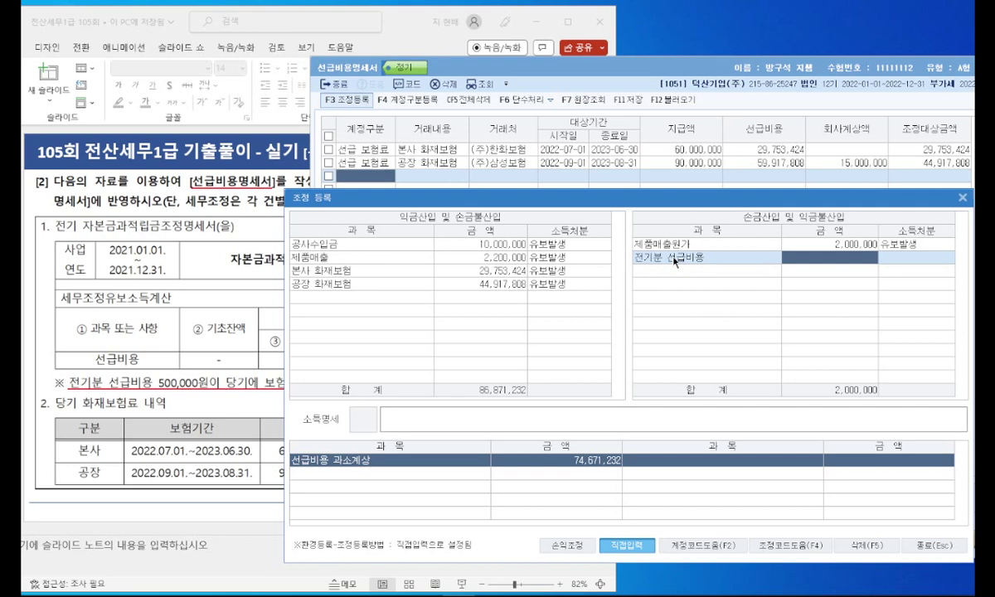
text(50)
key(Down)
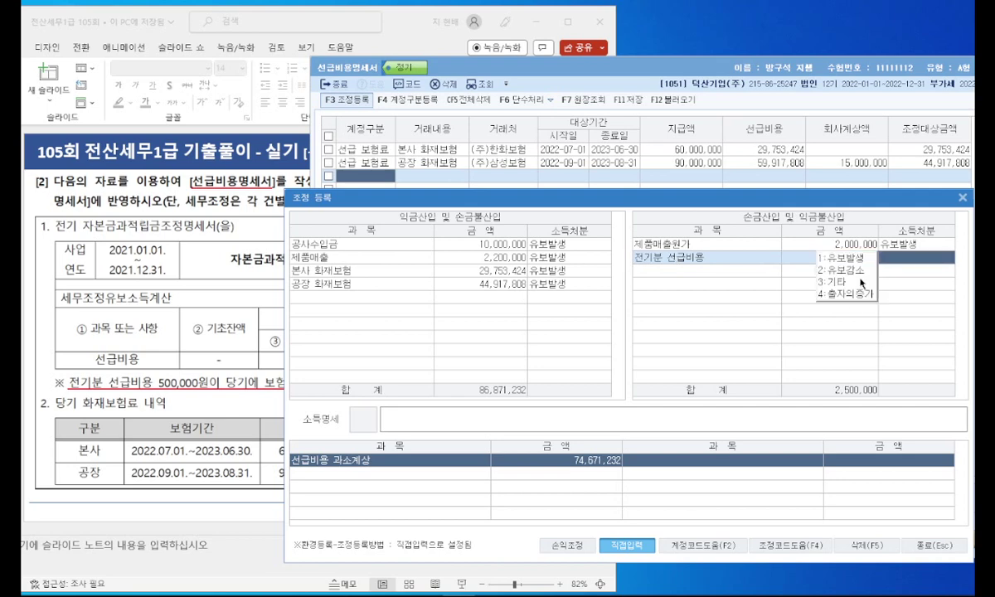
key(Return)
drag(807, 199, 699, 183)
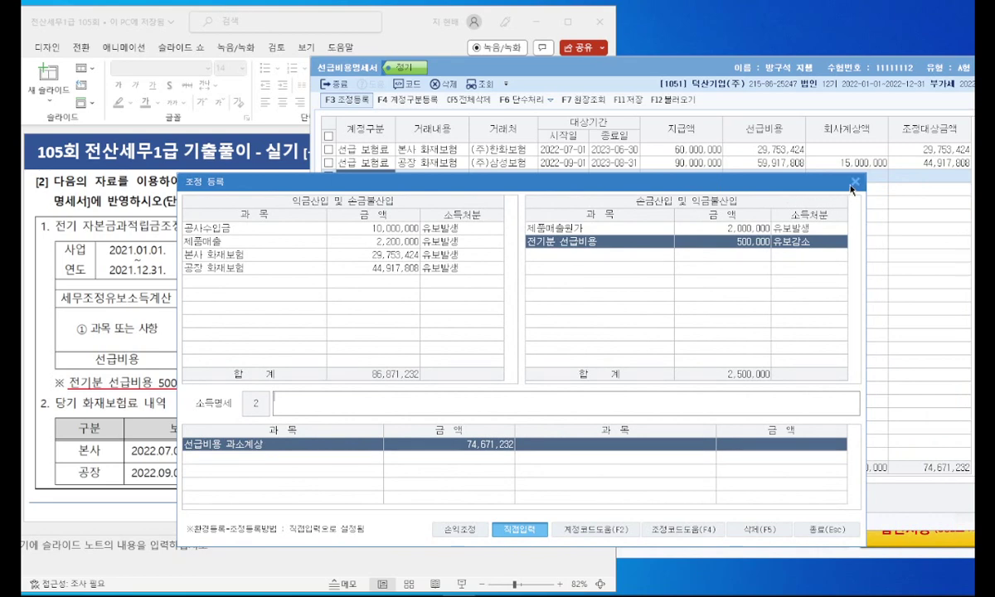
click(854, 183)
click(573, 34)
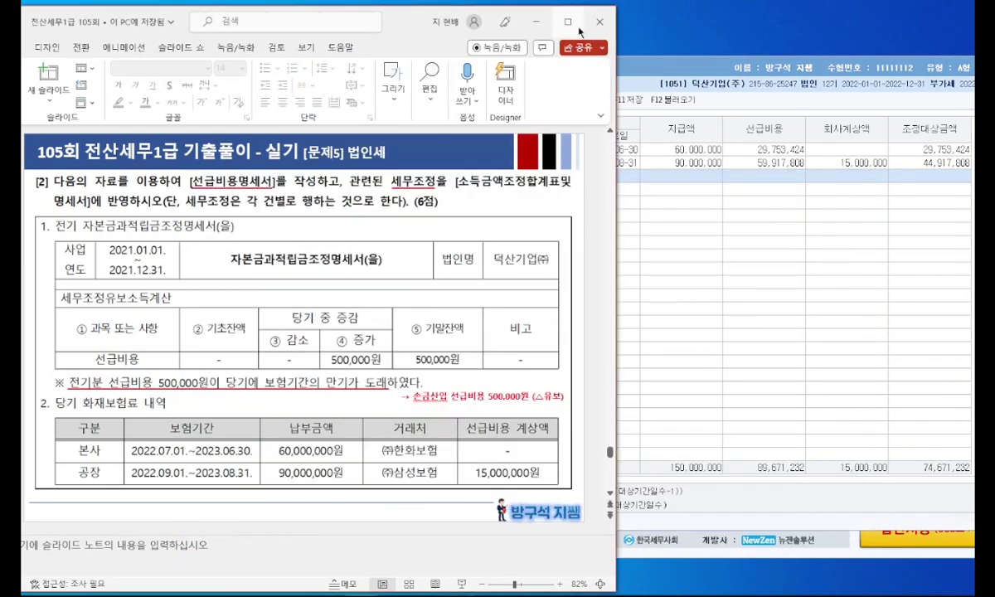
Step: Maximize PowerPoint and present slide 33, underlining the 대손충당금및대손금조정명세서 title
click(568, 22)
scroll(211, 400, down, 1)
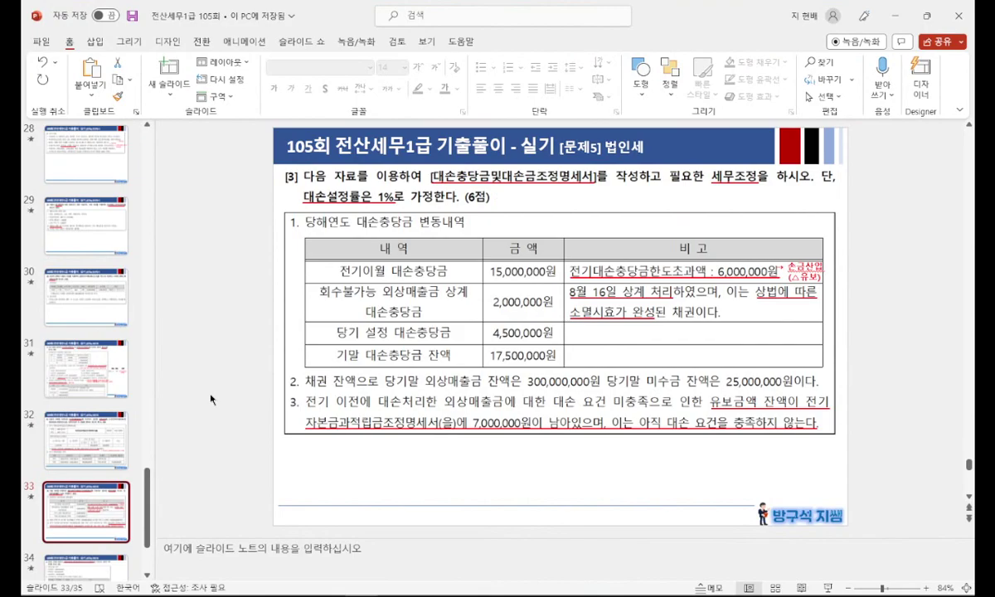
key(shift+F5)
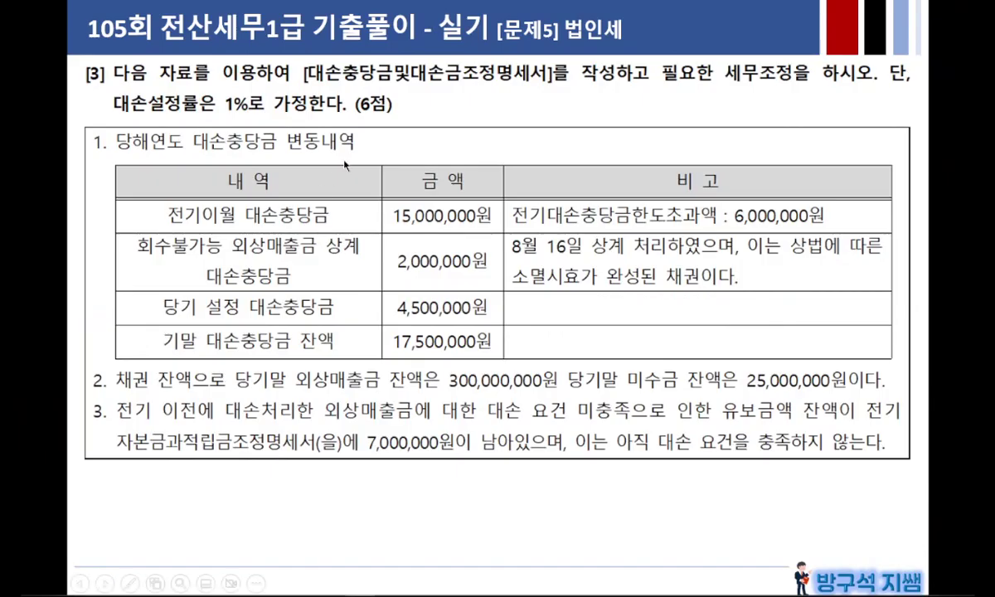
click(494, 128)
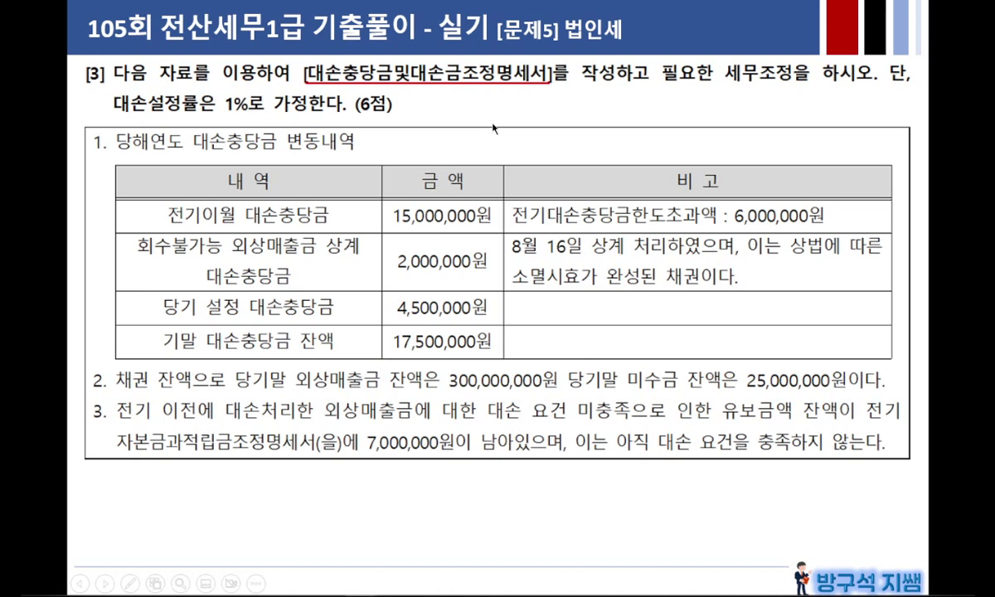
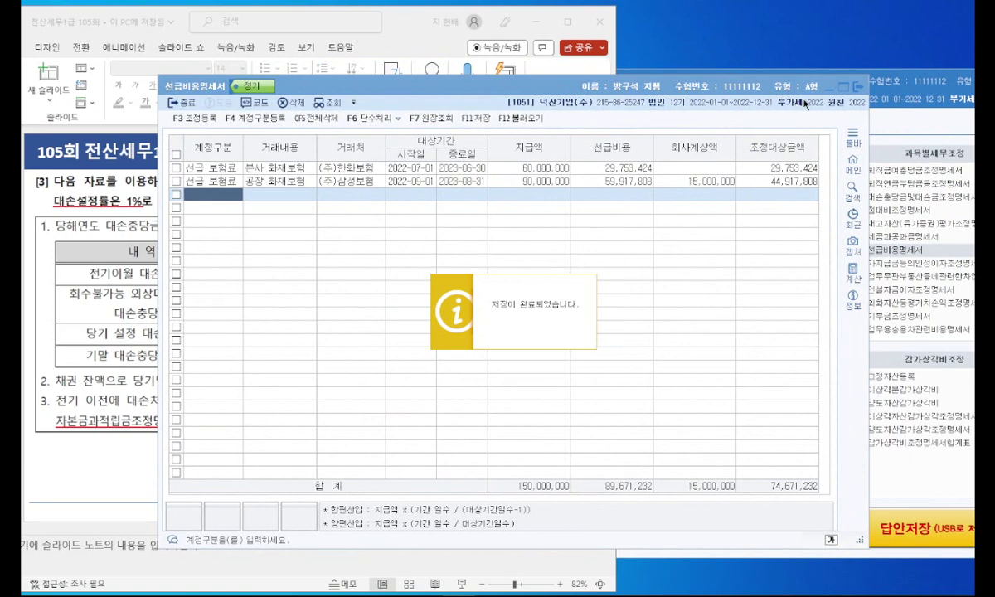
Step: Shift the KcLep main window to the left
drag(748, 81, 700, 75)
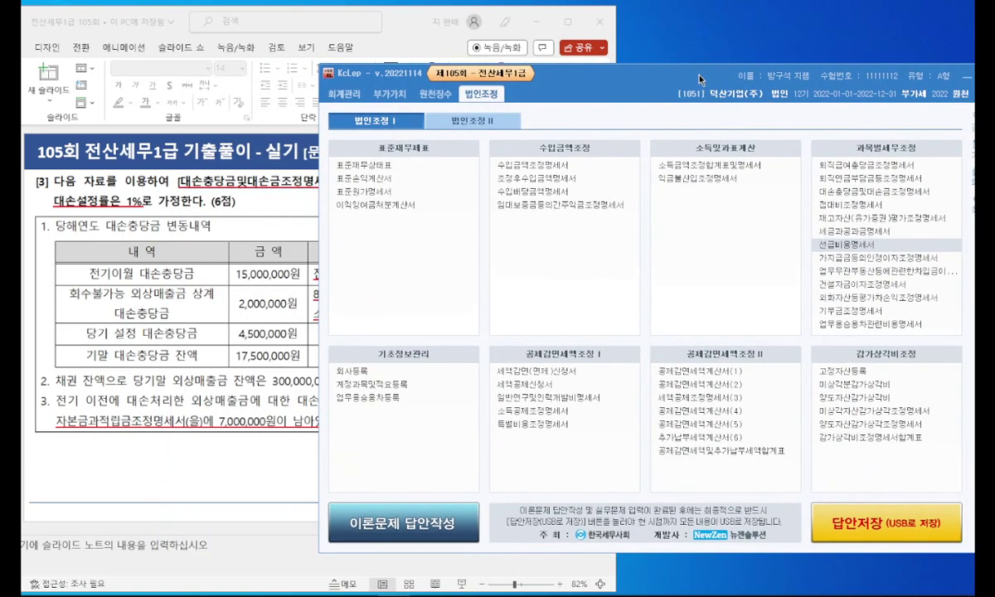
Step: Open 대손충당금및대손금조정명세서 and start an 08.16 write-off row for 외상매출금
click(853, 192)
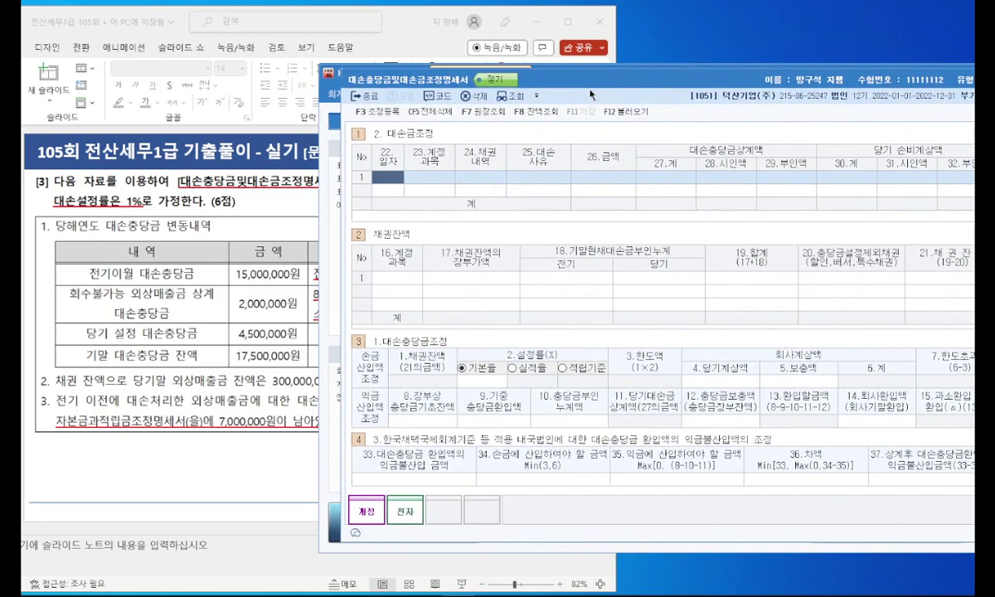
click(217, 437)
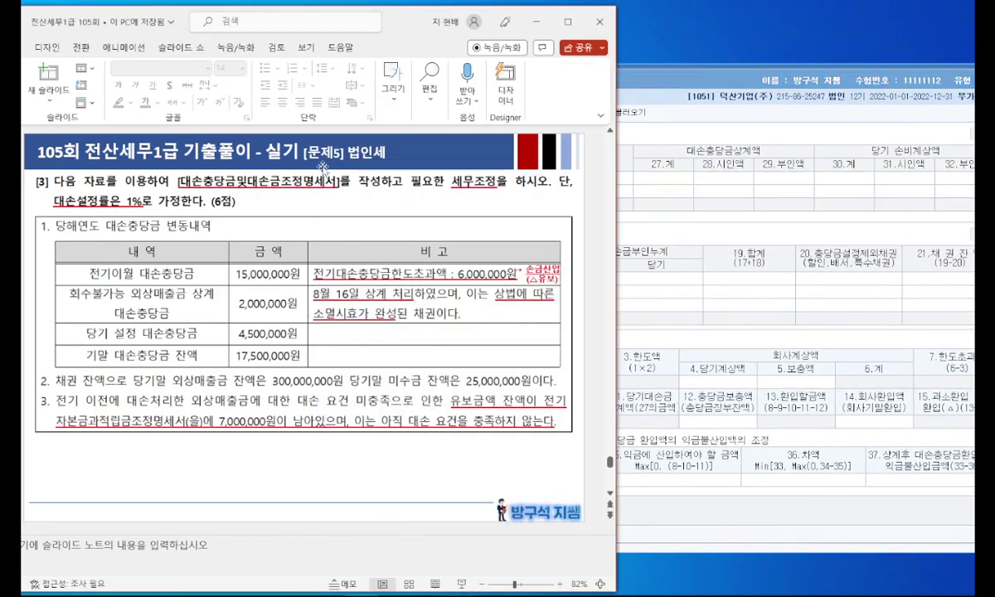
drag(393, 37, 361, 37)
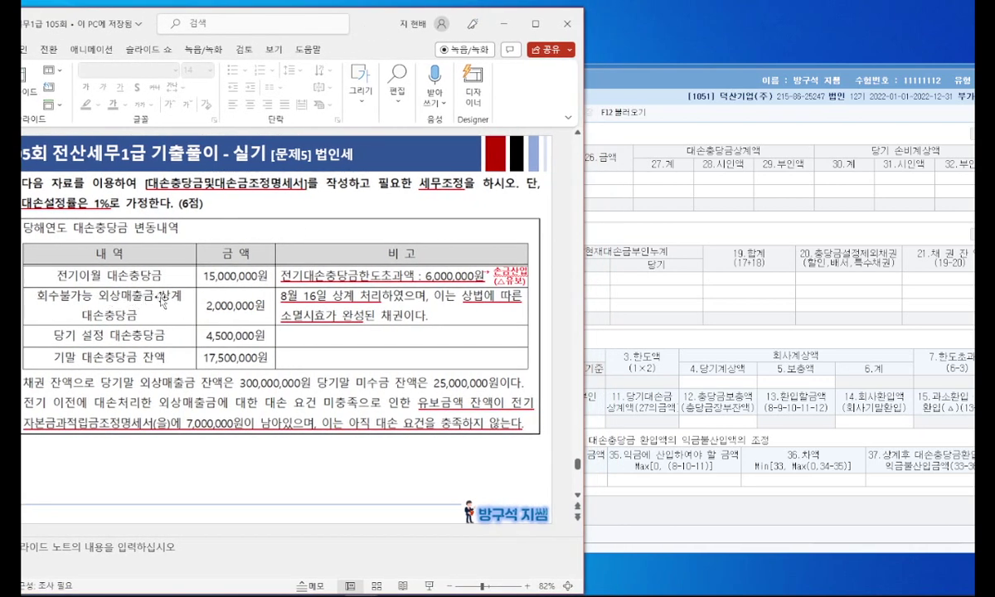
click(679, 287)
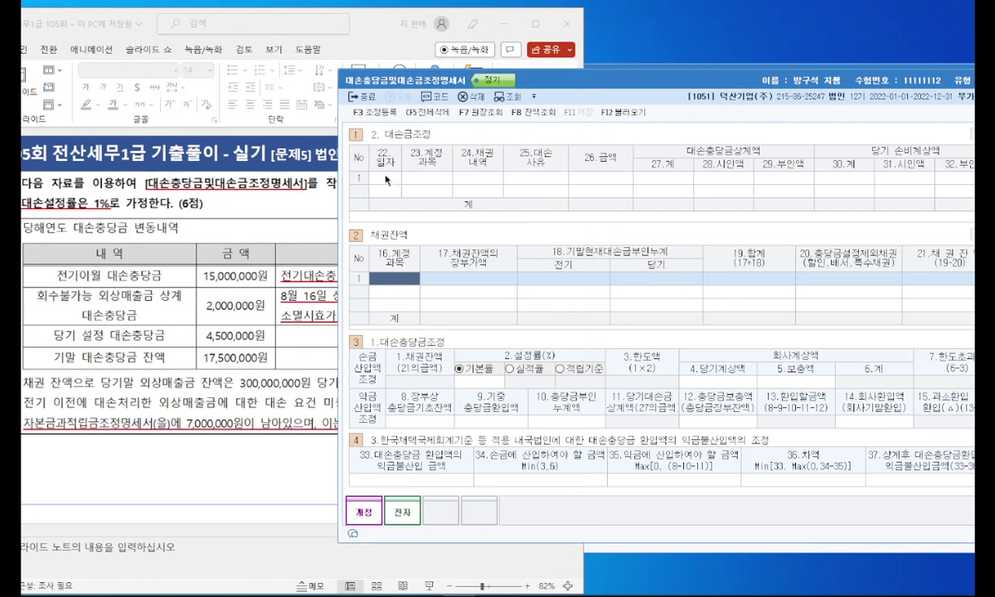
text(0816)
key(Return)
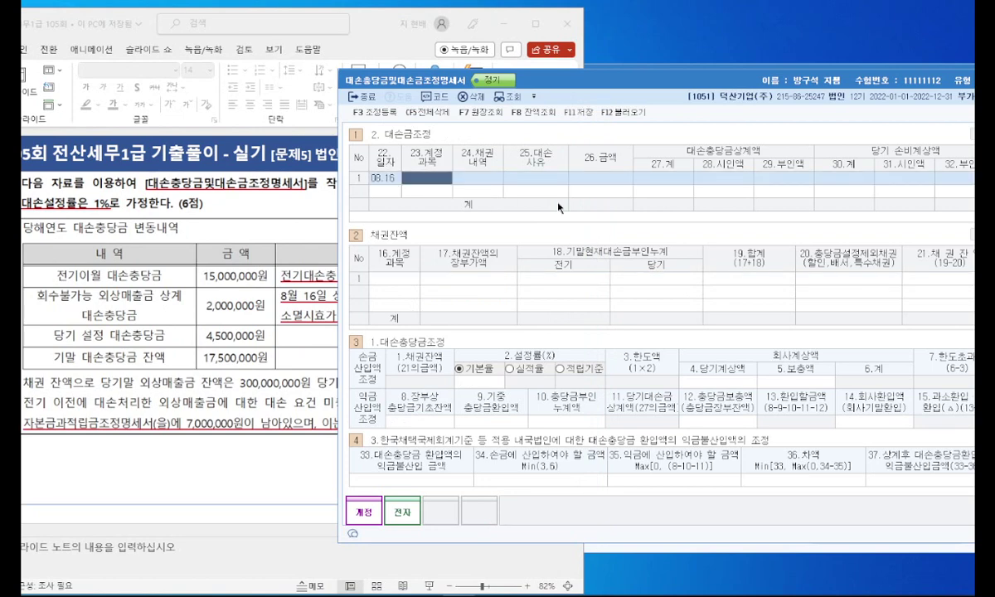
key(F2)
text(외상매출금)
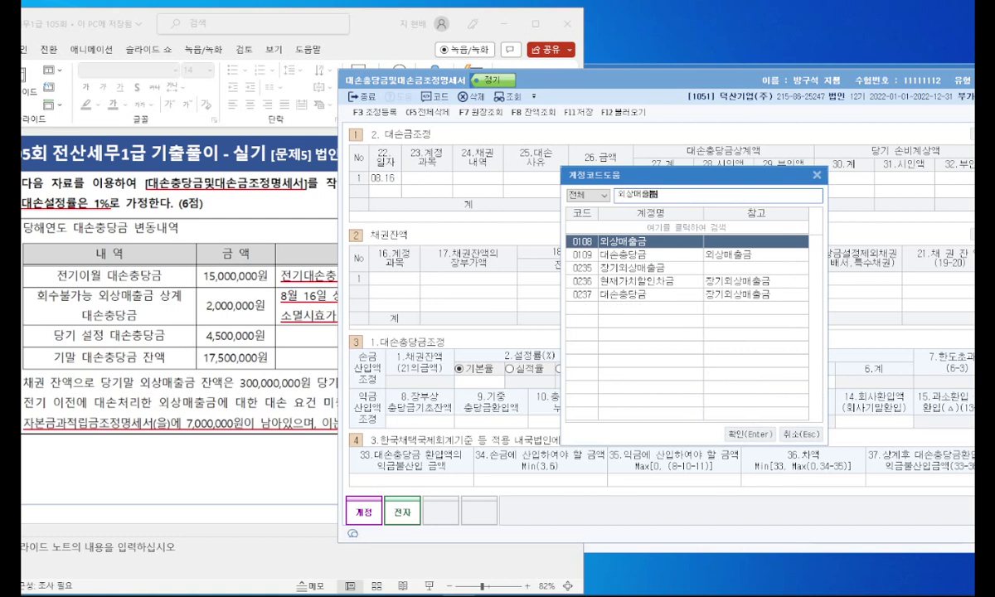
key(Return)
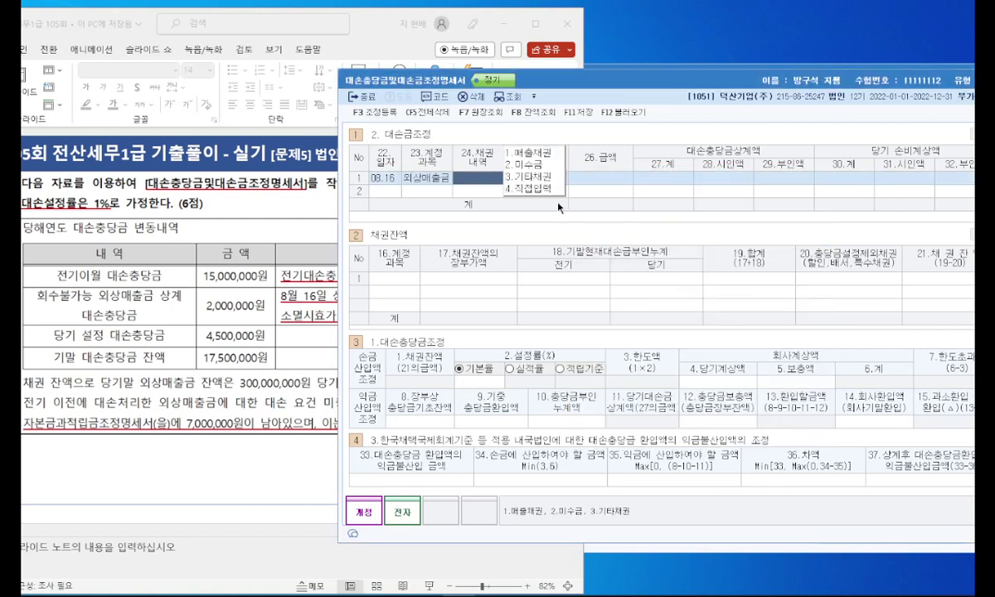
Step: Classify the write-off as 1.매출채권, 6.소멸시효완성, 2,000,000, with 2,000,000 accepted
key(1)
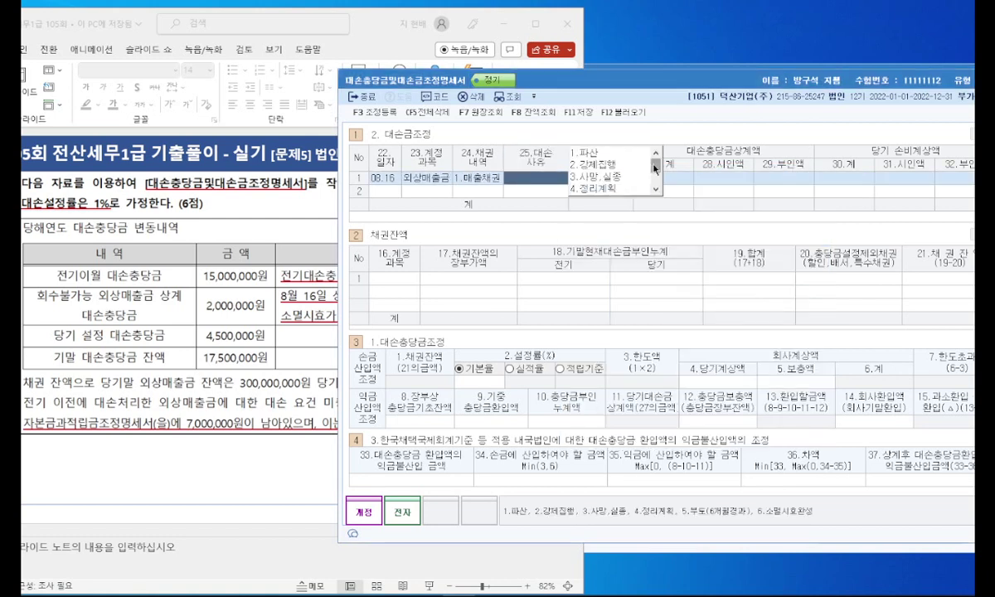
scroll(655, 169, down, 1)
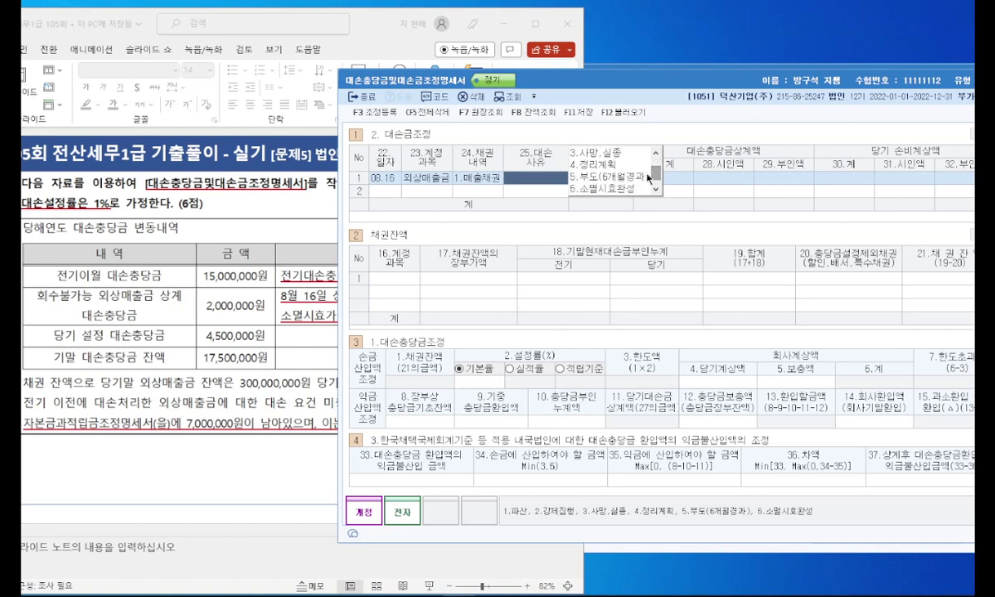
click(630, 189)
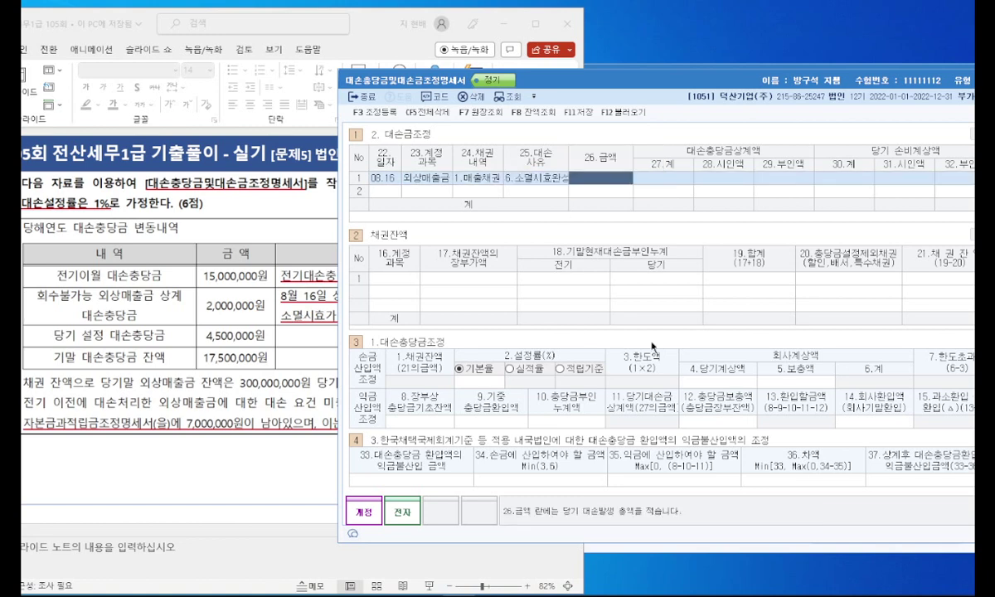
text(2000000)
key(Return)
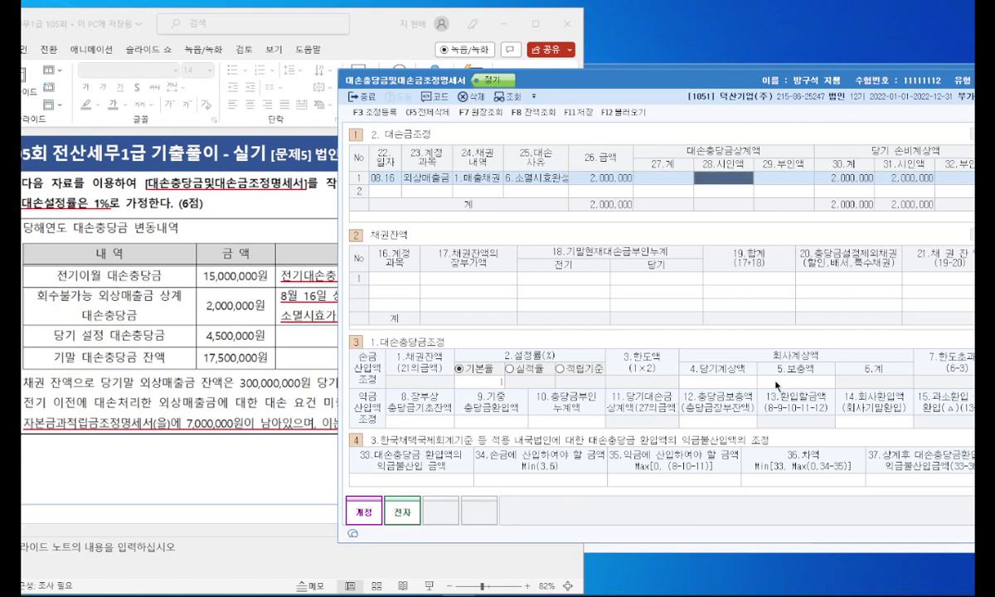
text(2,000,000)
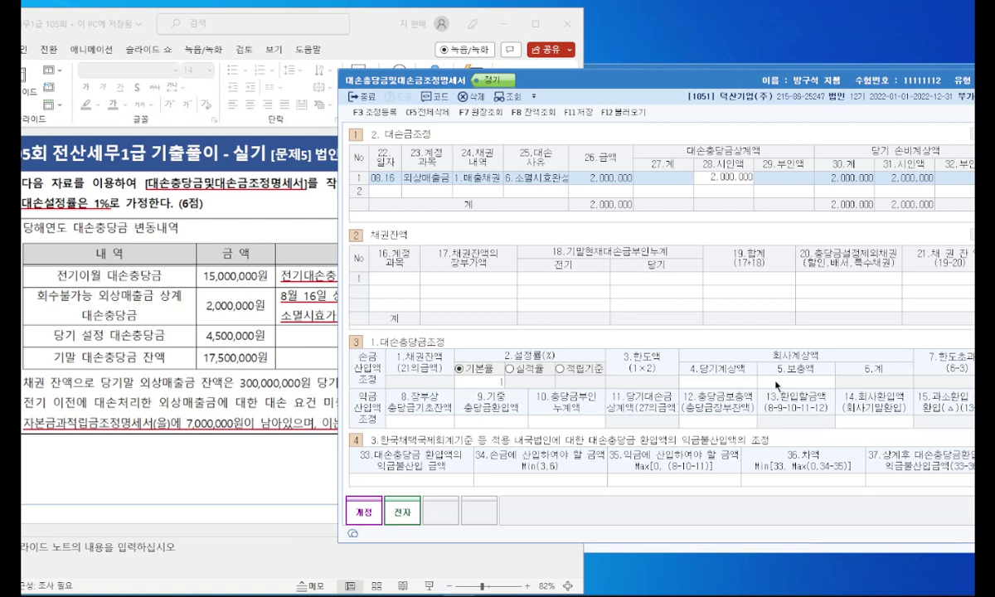
key(Return)
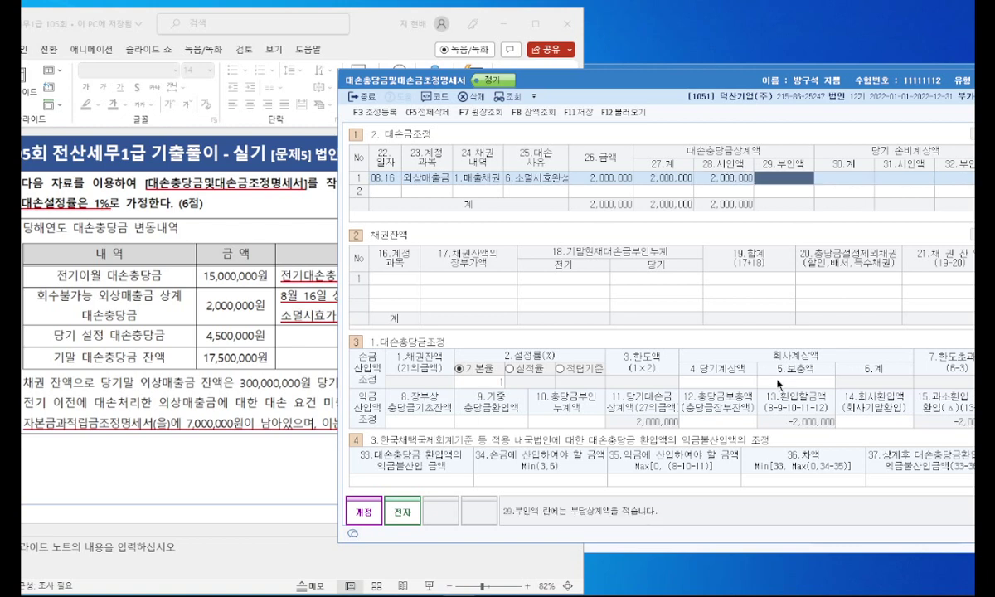
click(378, 271)
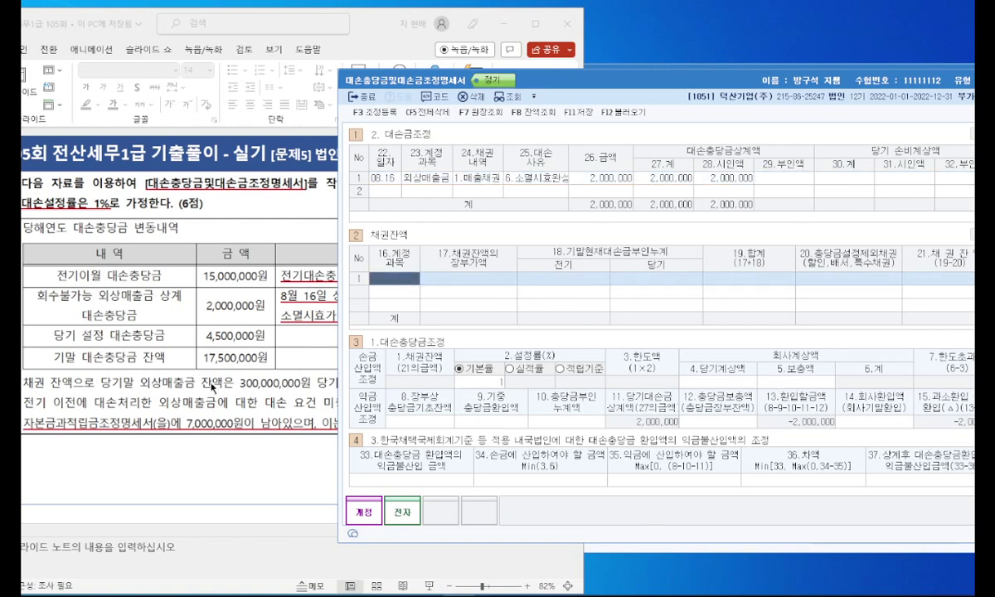
Step: Add a 외상매출금 receivable balance of 300,000,000
click(296, 388)
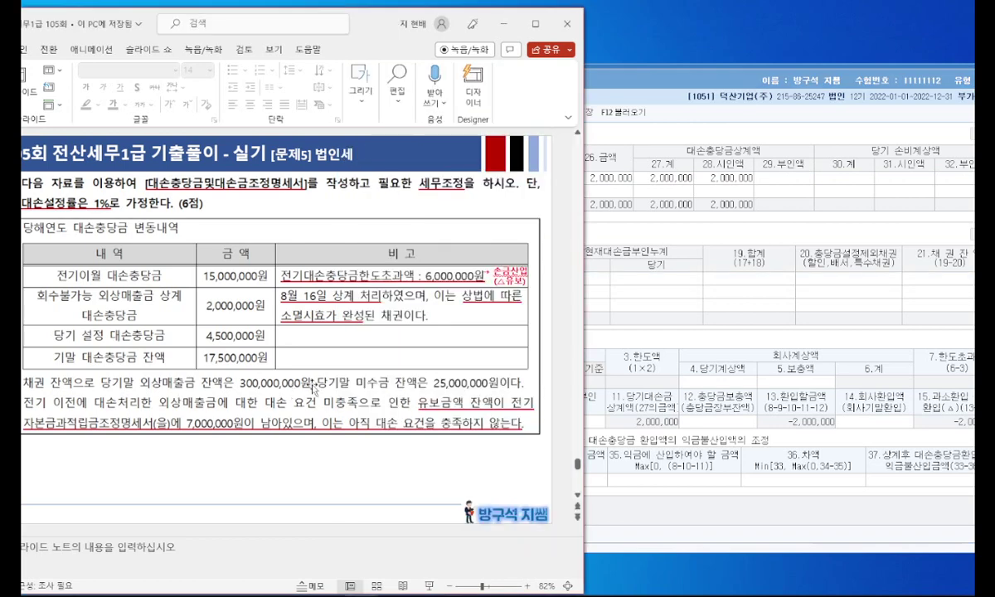
click(587, 307)
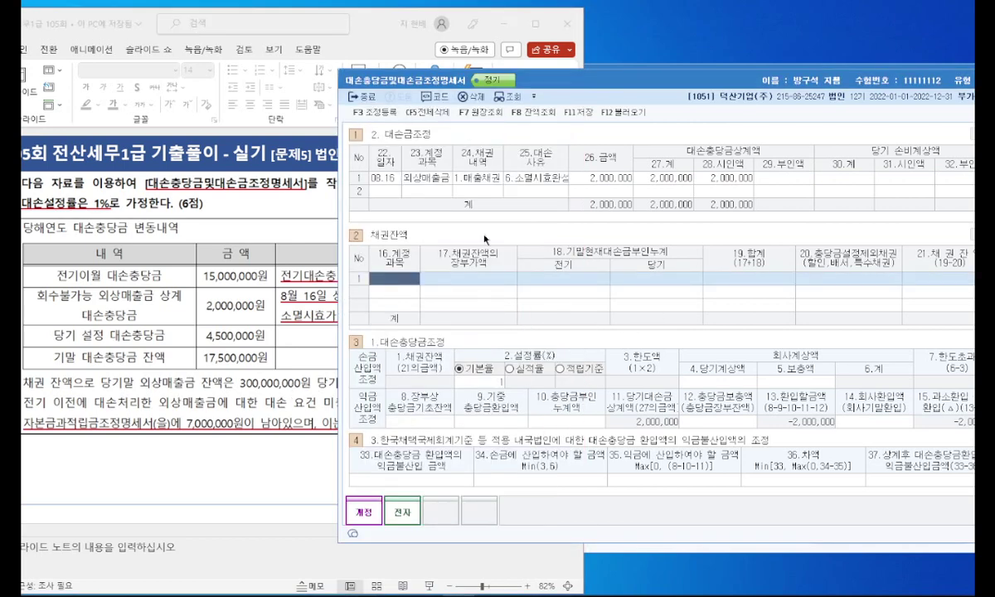
key(F2)
text(외상매출금)
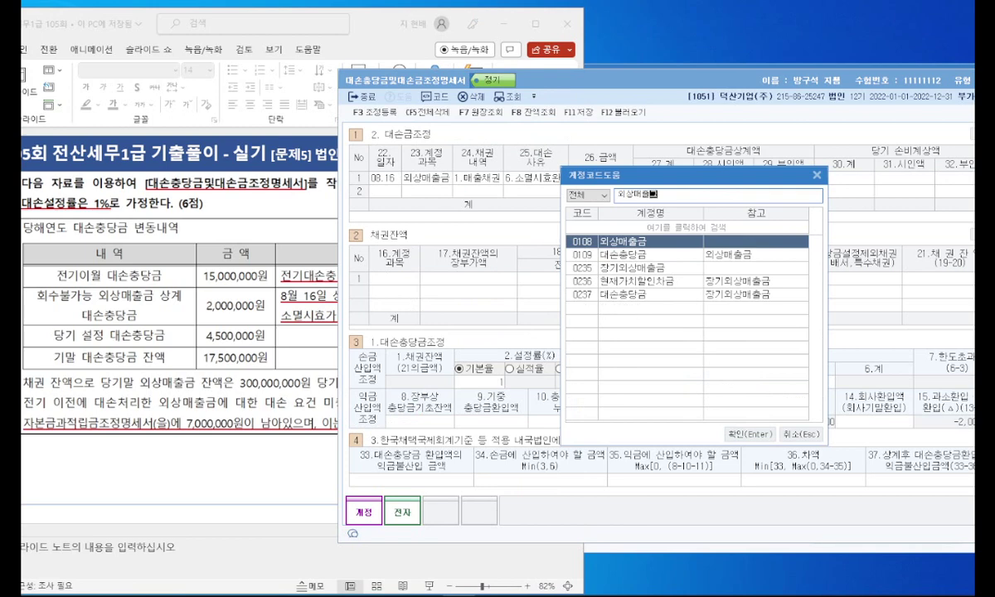
key(Return)
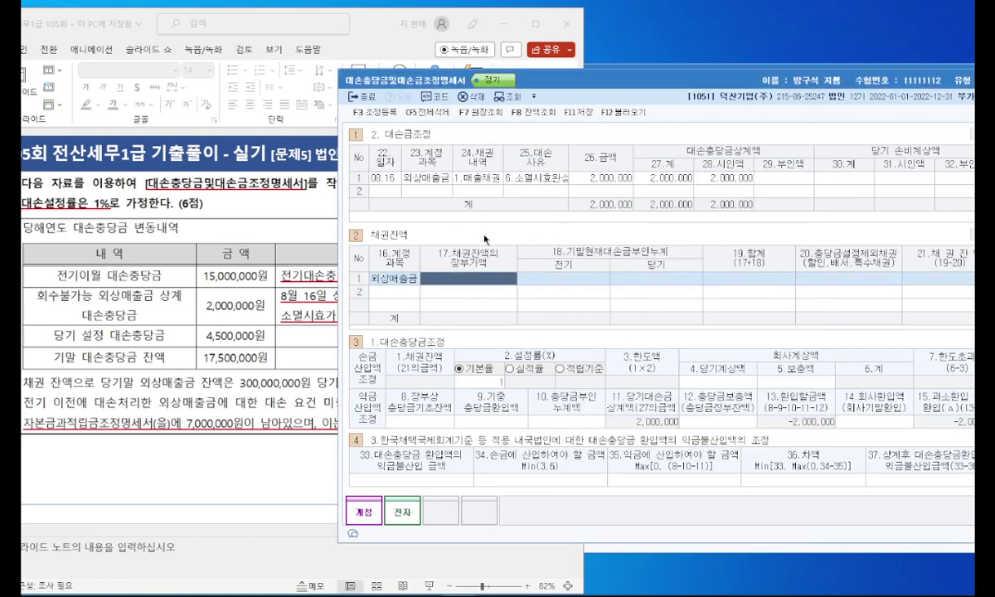
text(300000000)
key(Return)
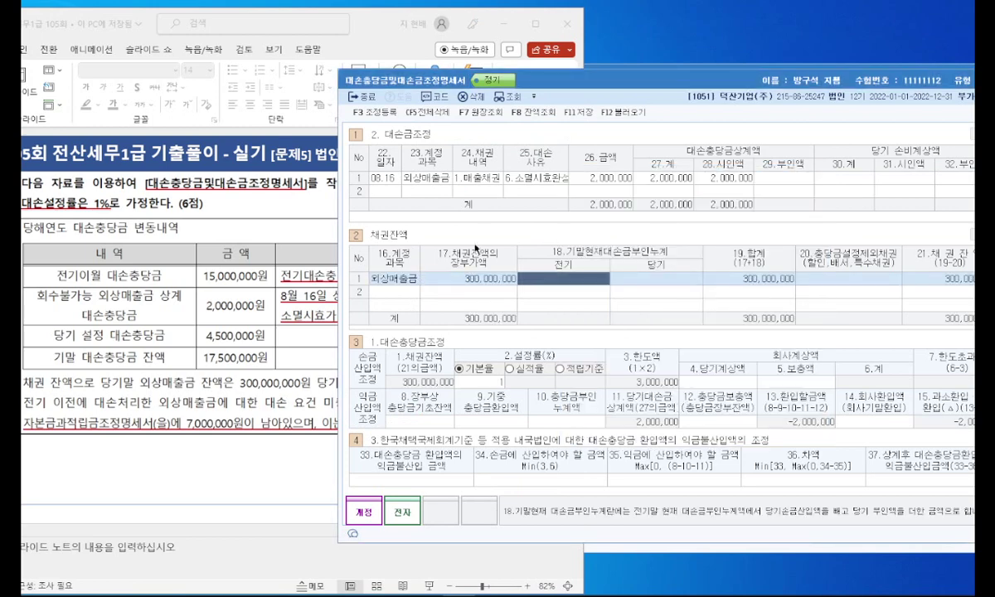
Step: Add a 미수금 receivable balance of 25,000,000
click(407, 293)
key(F2)
text(미수금)
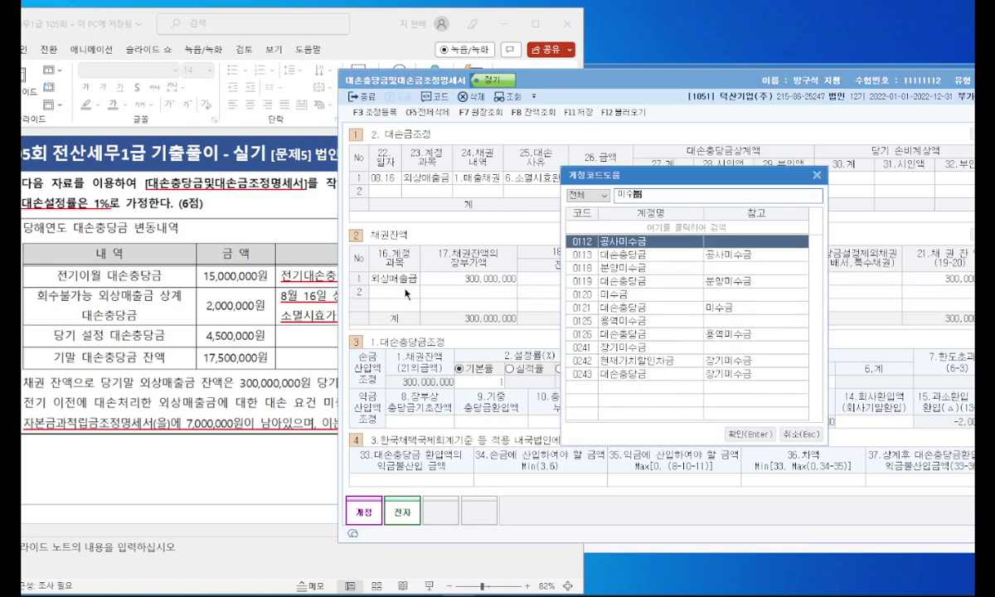
key(Down)
key(Down)
key(Down)
key(Down)
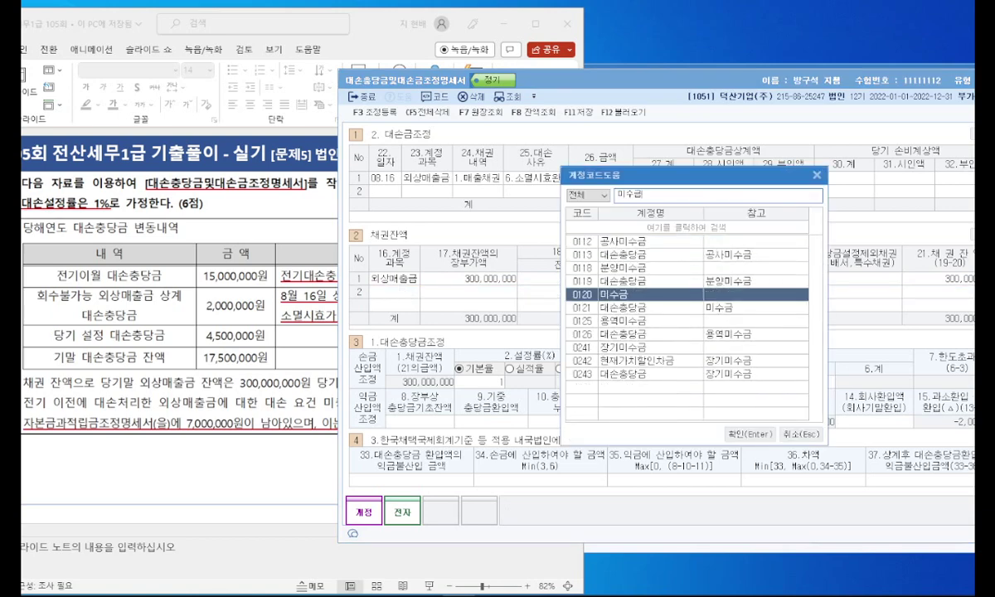
key(Return)
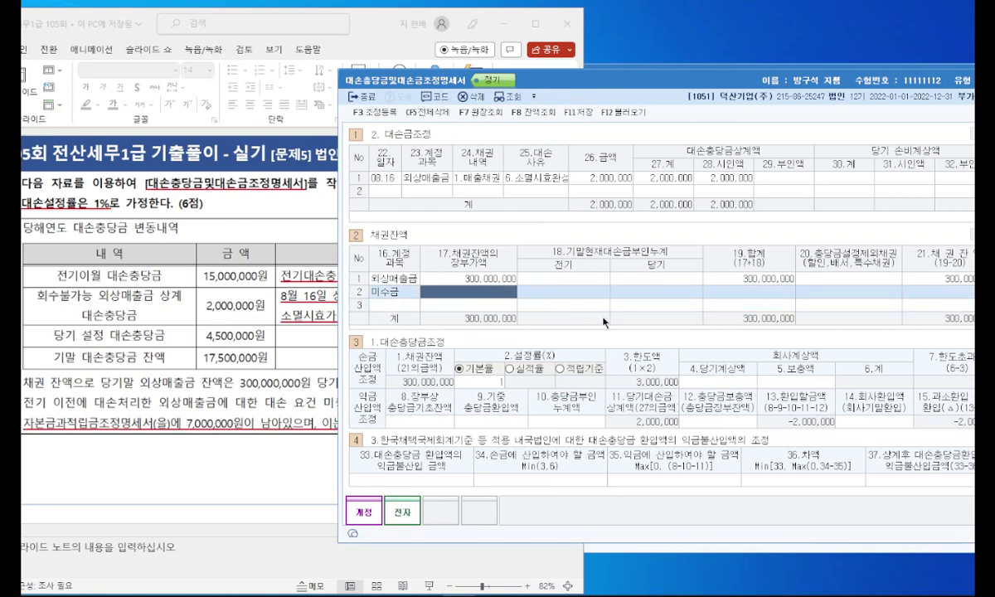
text(25000000)
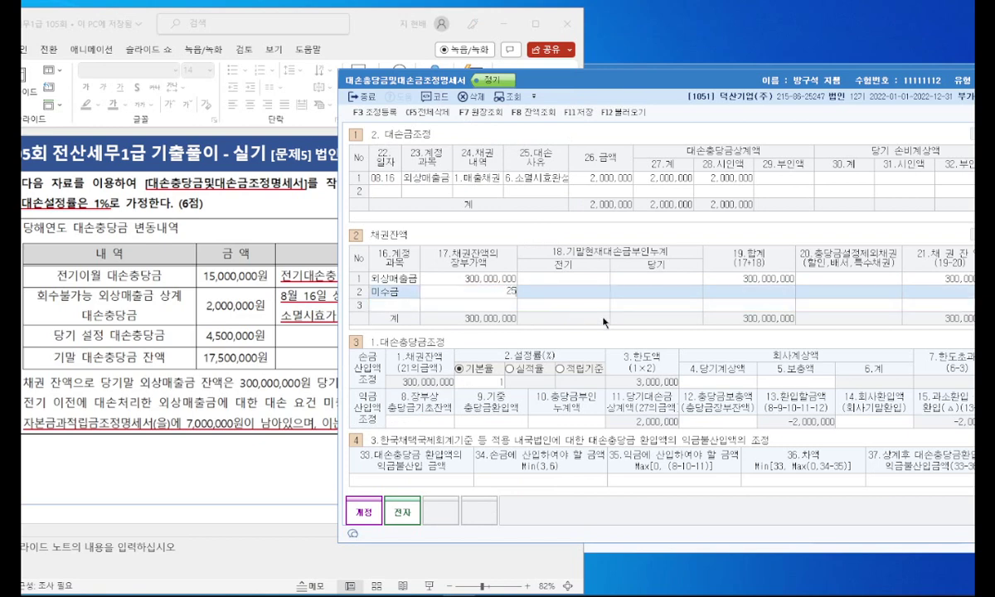
key(Return)
Step: Record 7,000,000 prior-year disallowance for 외상매출금, checking the 1% rate on the slide
click(229, 358)
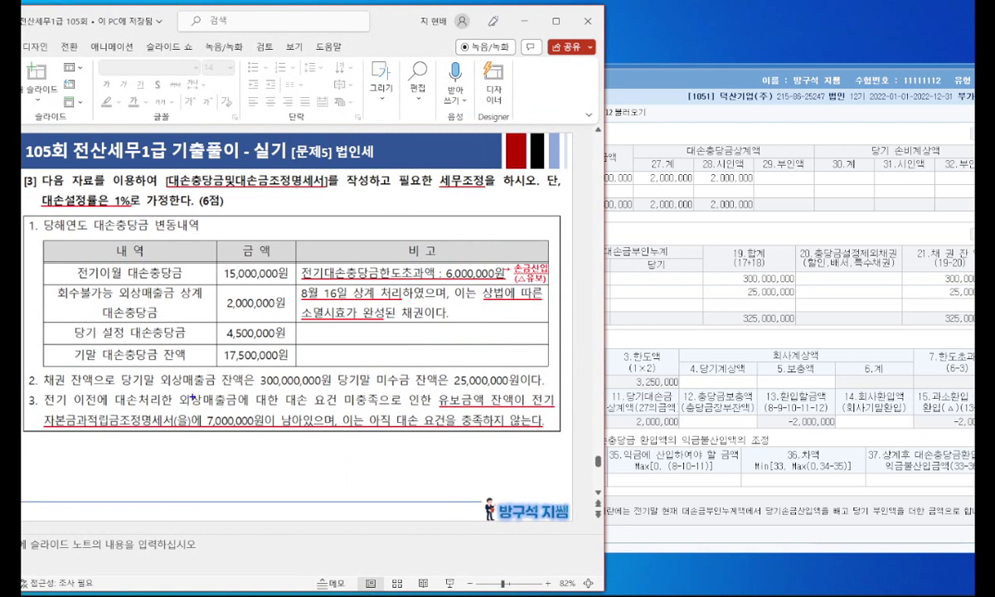
mouse_move(199, 403)
mouse_down()
mouse_move(236, 403)
mouse_move(208, 422)
mouse_move(253, 430)
mouse_move(225, 435)
mouse_up()
drag(422, 427, 525, 435)
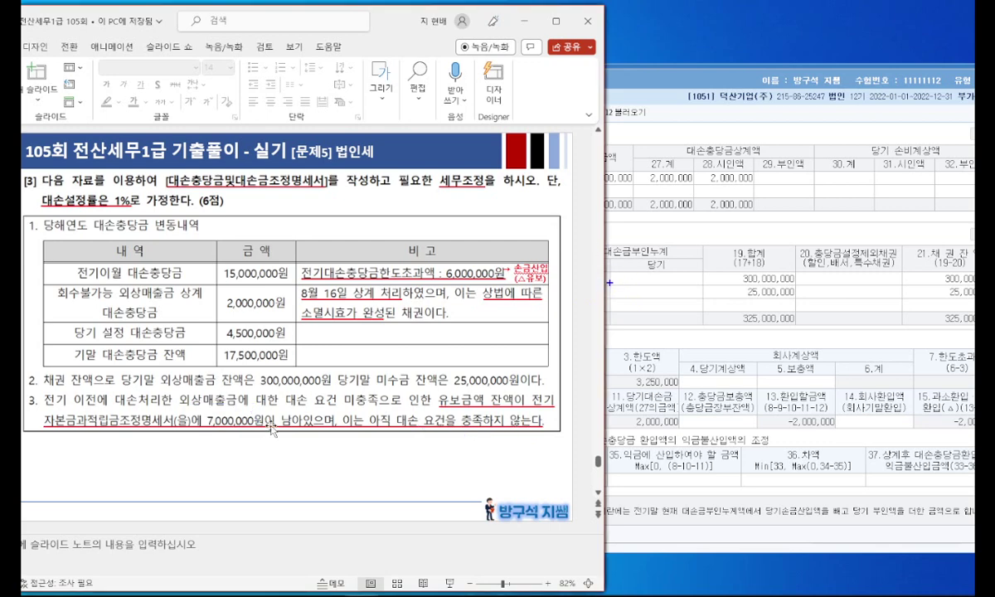
click(607, 291)
click(594, 279)
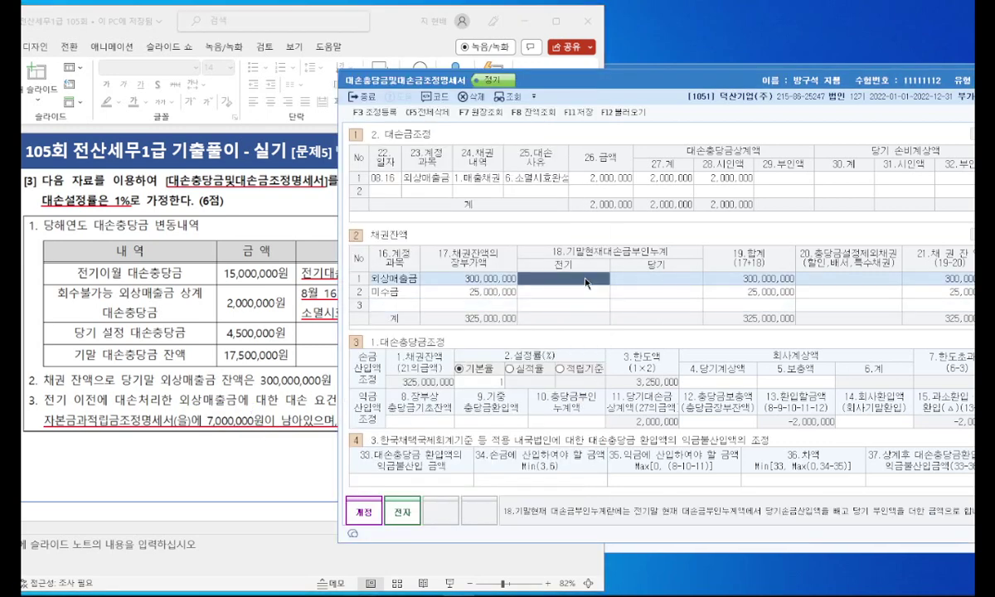
text(7000000)
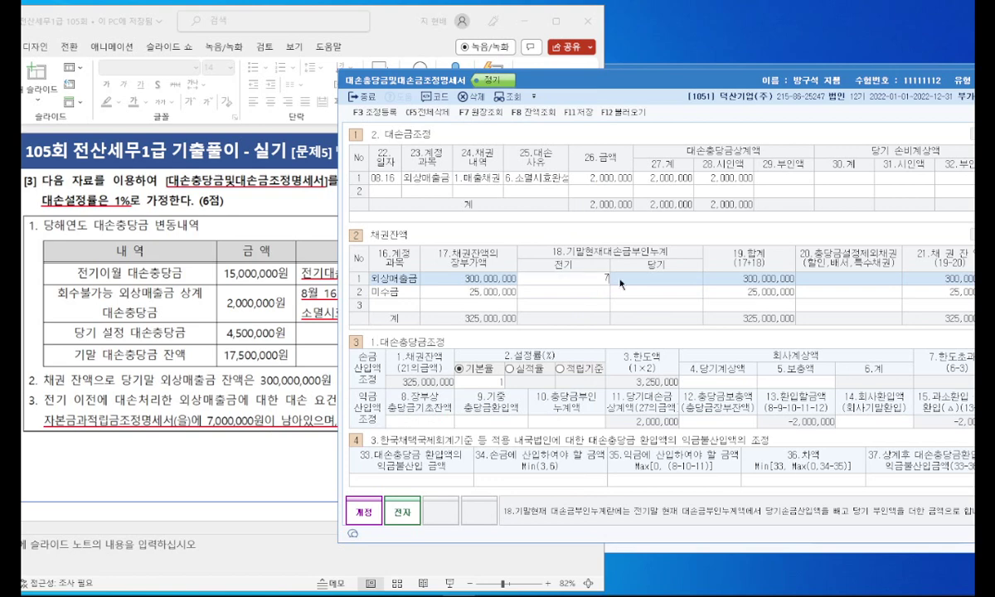
key(Return)
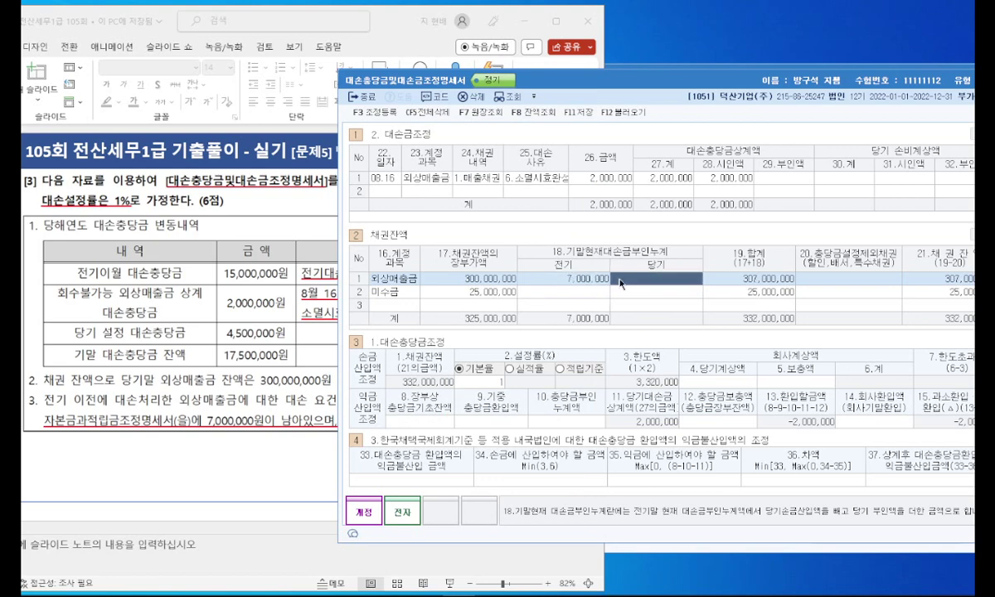
click(261, 217)
mouse_move(133, 214)
mouse_down()
mouse_move(125, 173)
mouse_move(166, 205)
mouse_up()
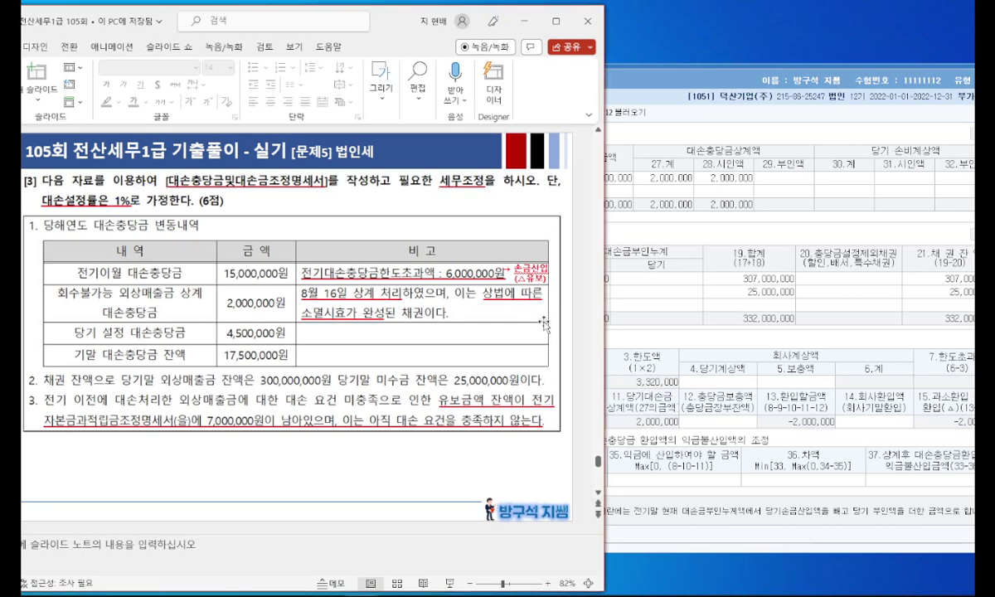
click(655, 301)
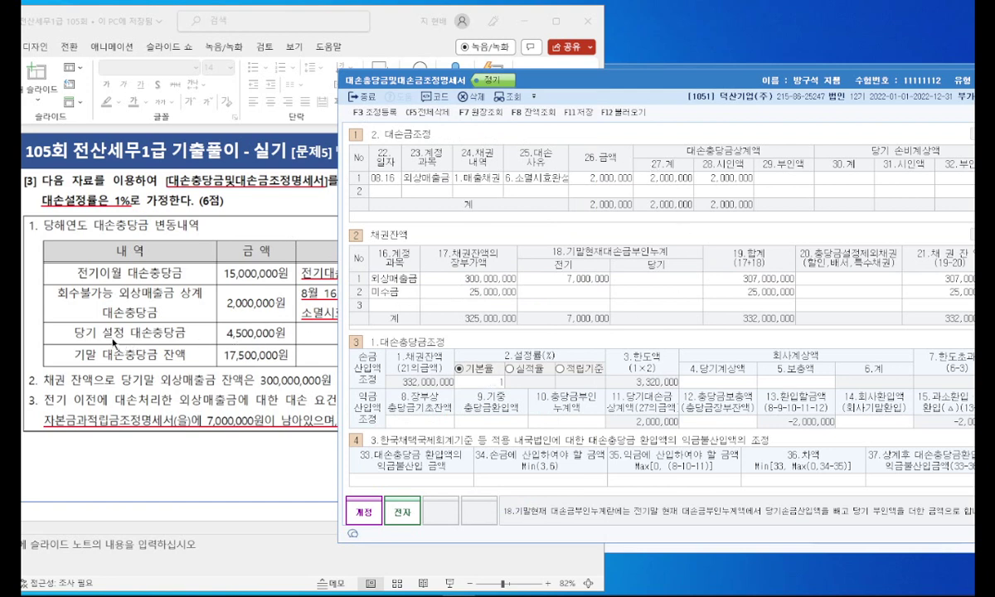
Step: Enter 4,500,000 as 4.당기계상액 and 13,000,000 as 5.보충액
drag(78, 339, 290, 333)
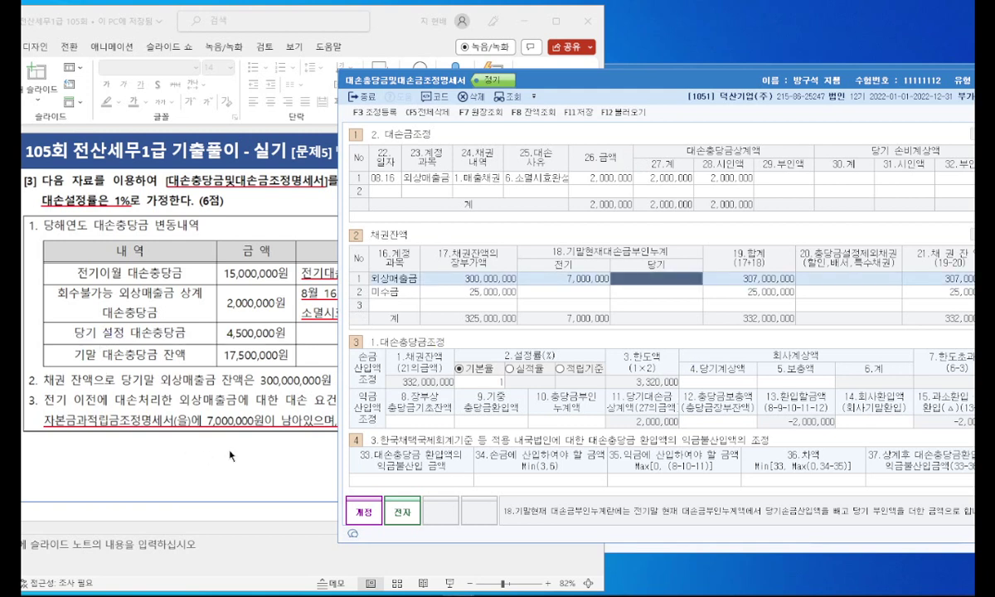
click(716, 381)
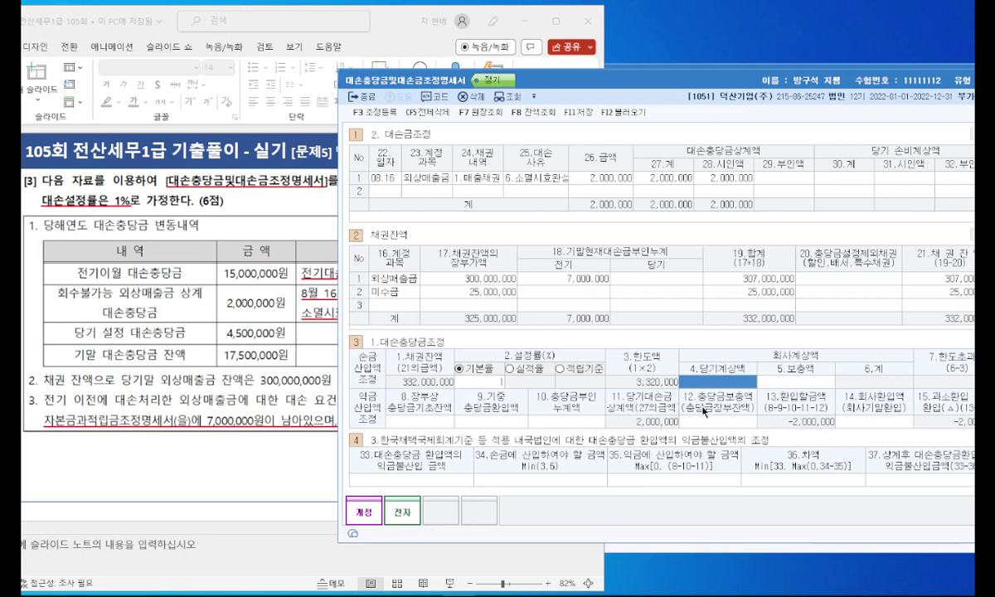
text(4500000)
key(Return)
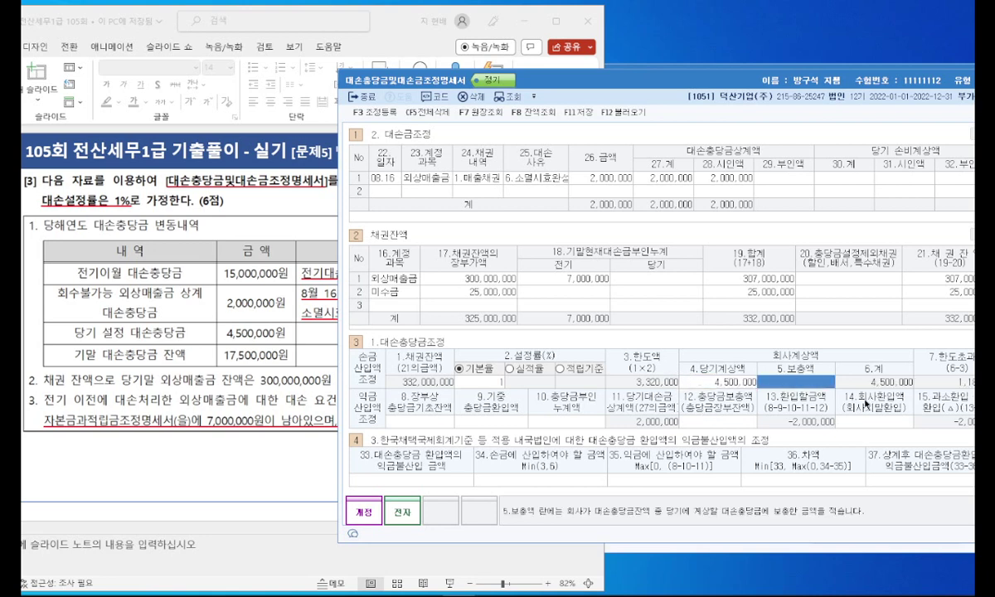
mouse_move(104, 359)
mouse_down()
mouse_move(244, 363)
mouse_move(287, 350)
mouse_move(217, 341)
mouse_move(211, 360)
mouse_up()
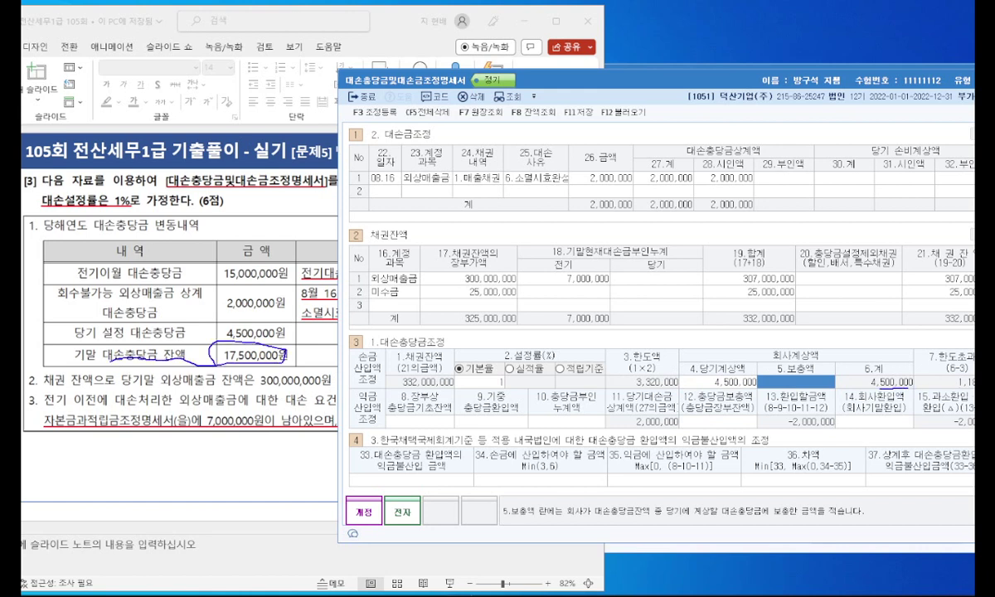
mouse_move(910, 385)
mouse_down()
mouse_move(554, 242)
mouse_move(294, 295)
mouse_move(240, 324)
mouse_up()
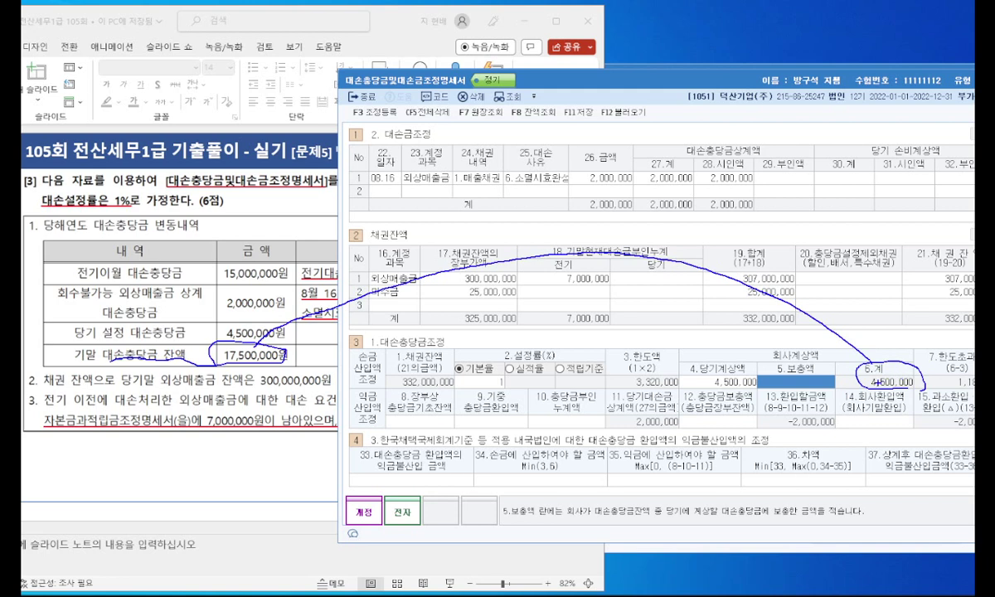
key(Escape)
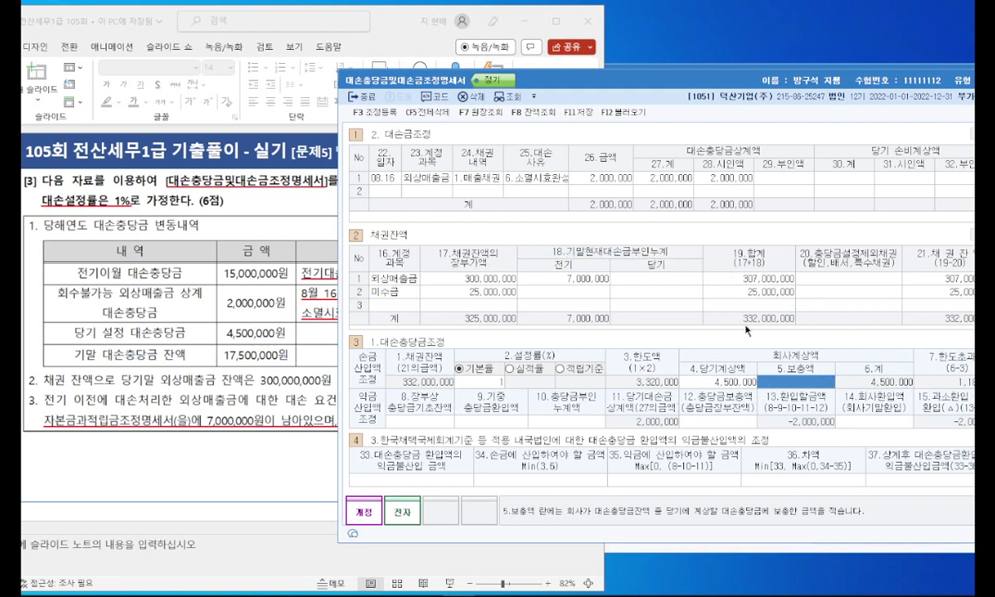
text(13000000)
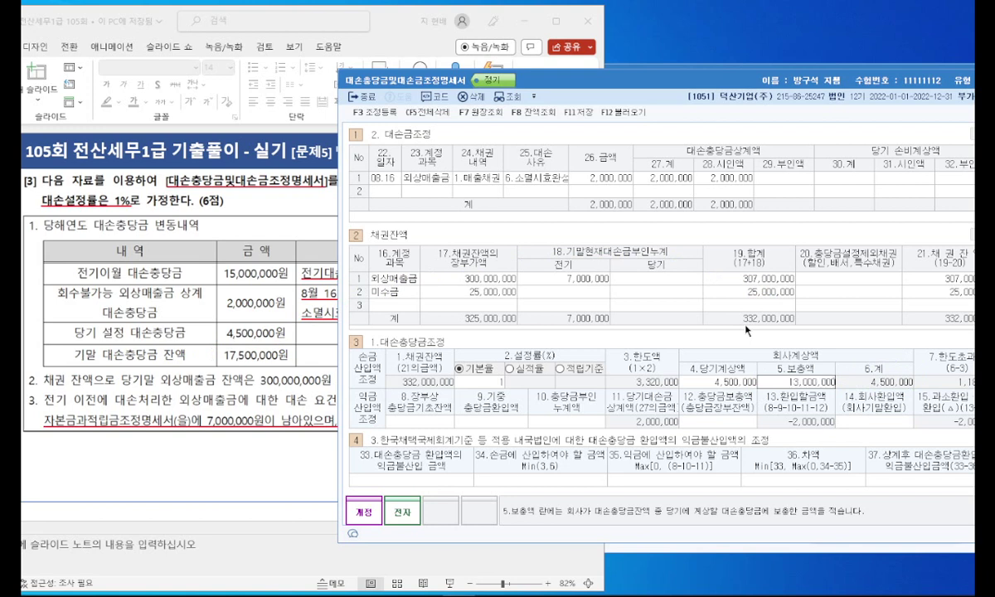
key(Return)
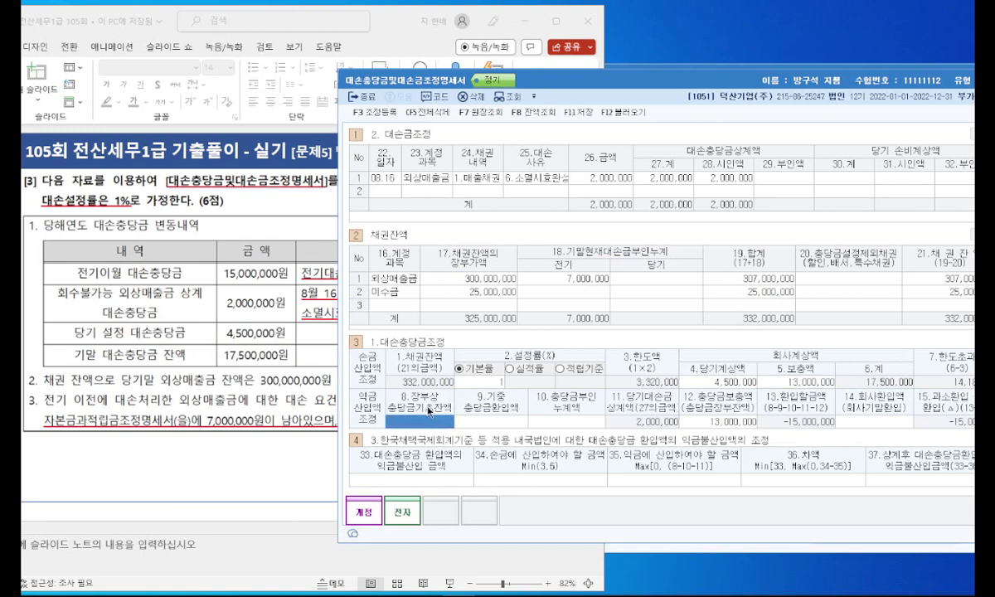
Step: Enter 15,000,000 as the 8.장부상 충당금기초잔액 opening balance
click(248, 435)
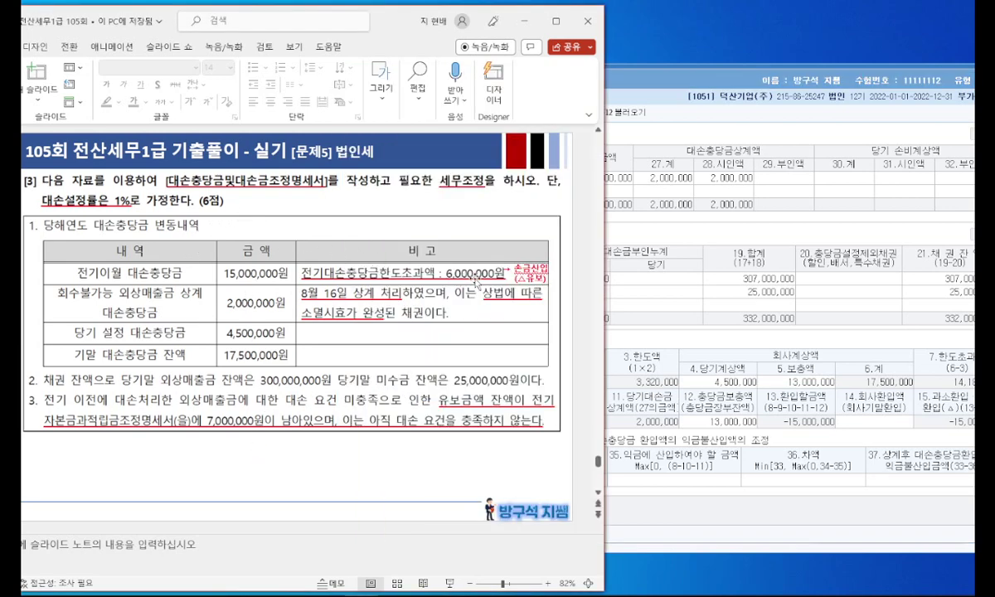
mouse_move(493, 271)
mouse_down()
mouse_move(439, 264)
mouse_move(503, 267)
mouse_up()
click(714, 345)
click(241, 306)
click(648, 308)
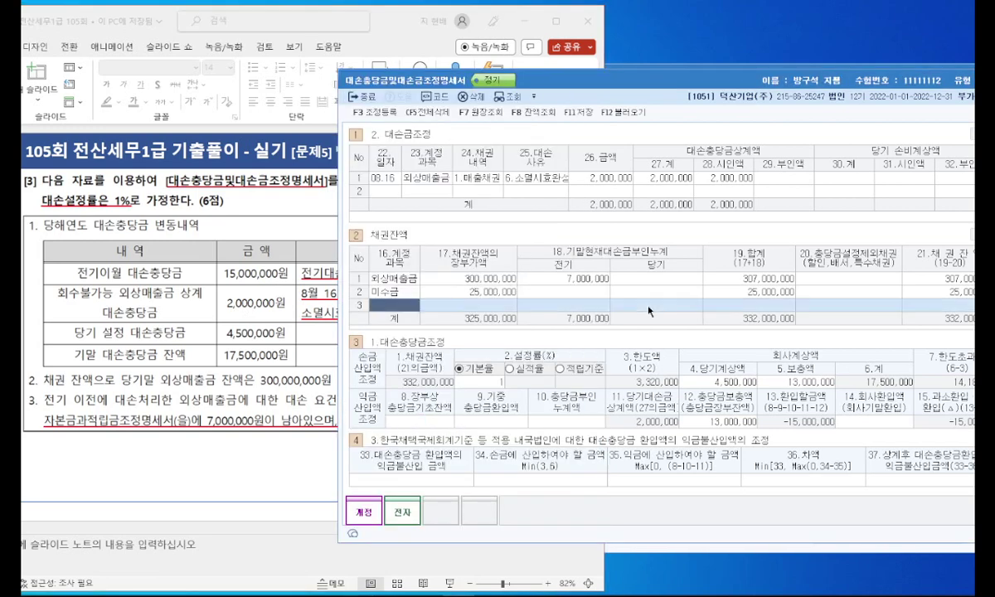
click(431, 419)
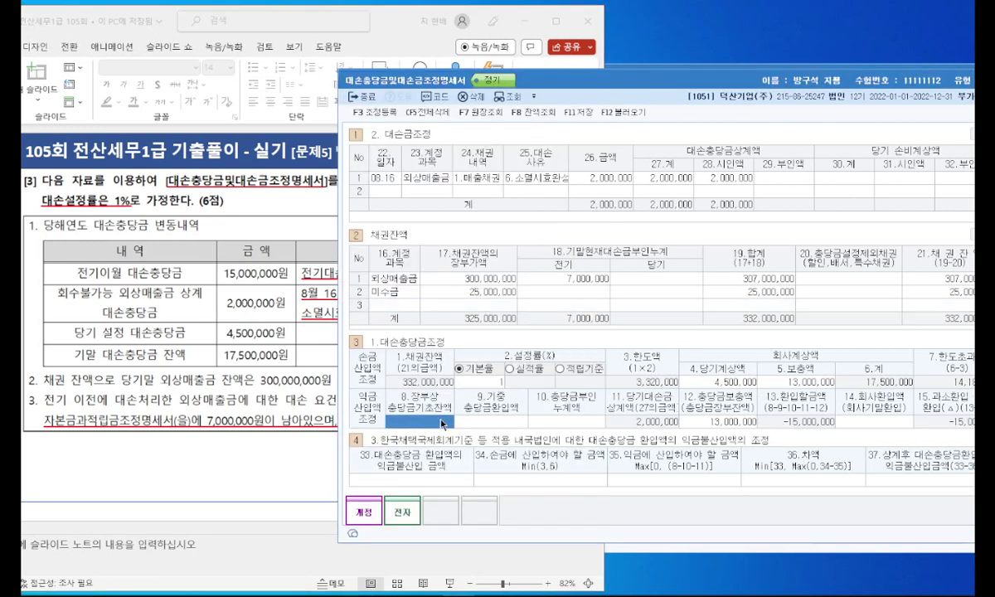
mouse_move(449, 407)
mouse_down()
mouse_move(384, 410)
mouse_move(394, 399)
mouse_up()
mouse_move(116, 272)
mouse_down()
mouse_move(57, 274)
mouse_move(108, 264)
mouse_up()
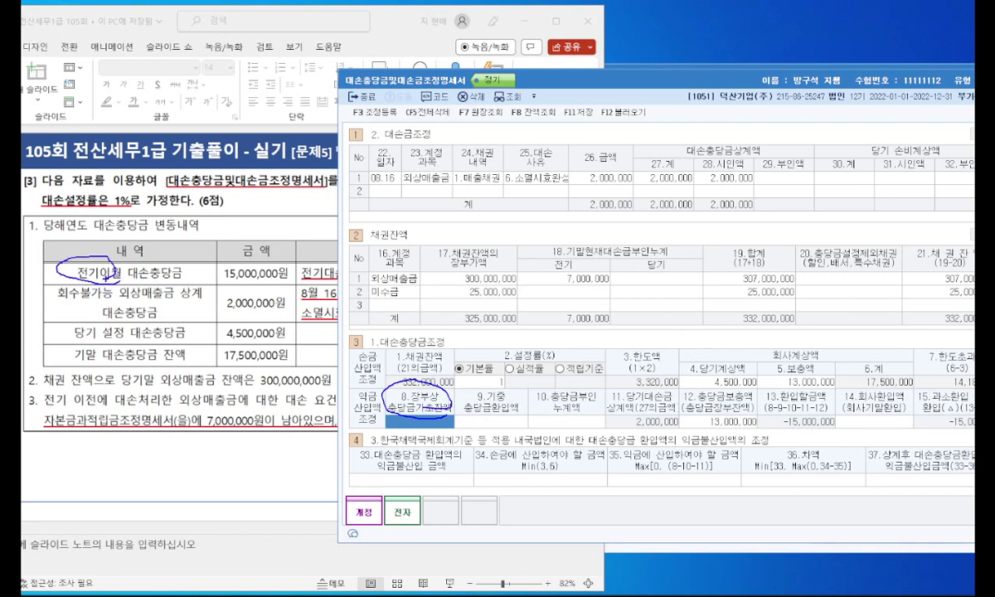
text(15,000,000)
key(Return)
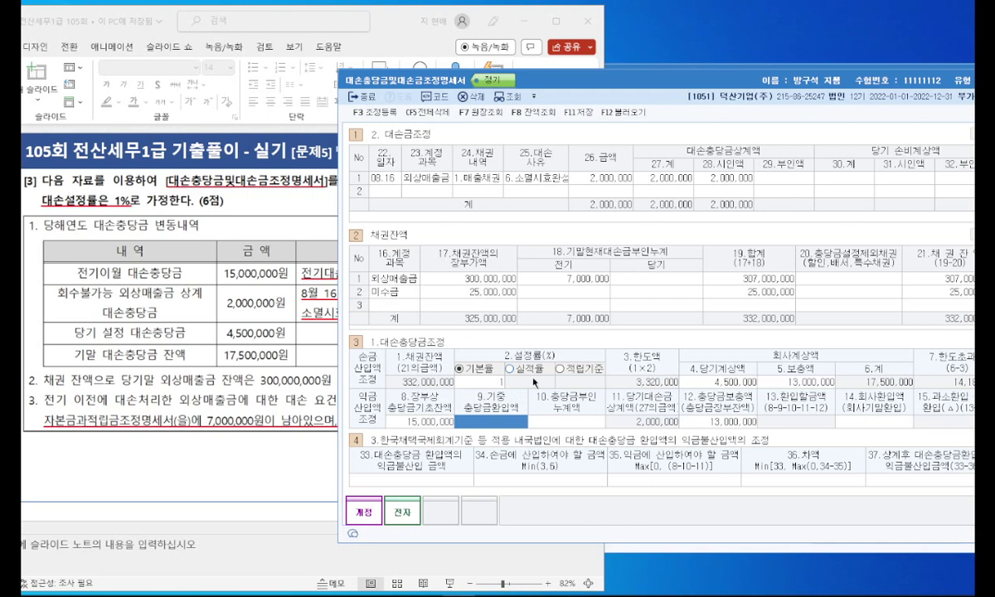
Step: Enter 6,000,000 as 10.충당금부인누계액
click(291, 330)
drag(318, 283, 475, 279)
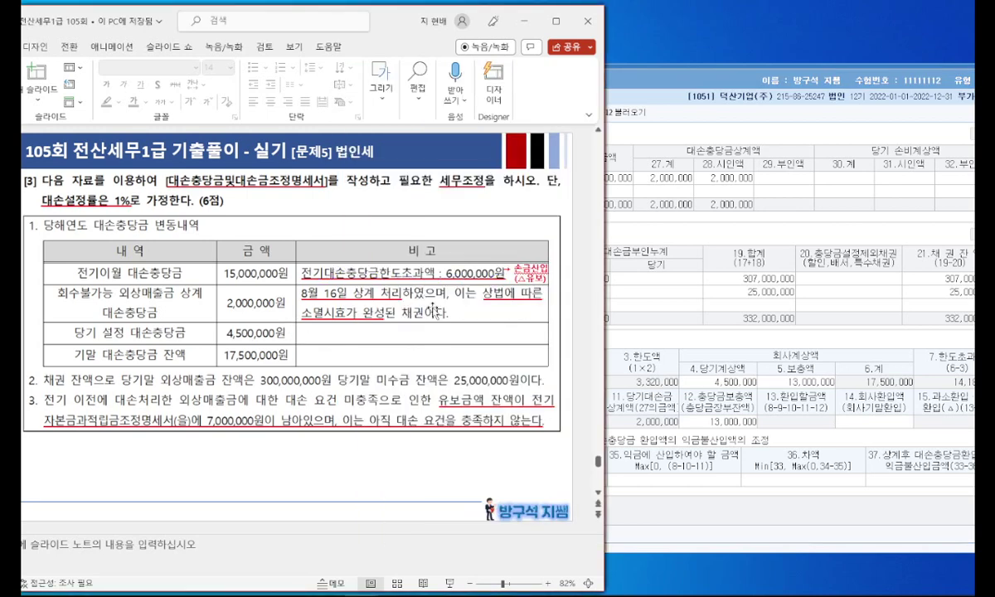
click(627, 412)
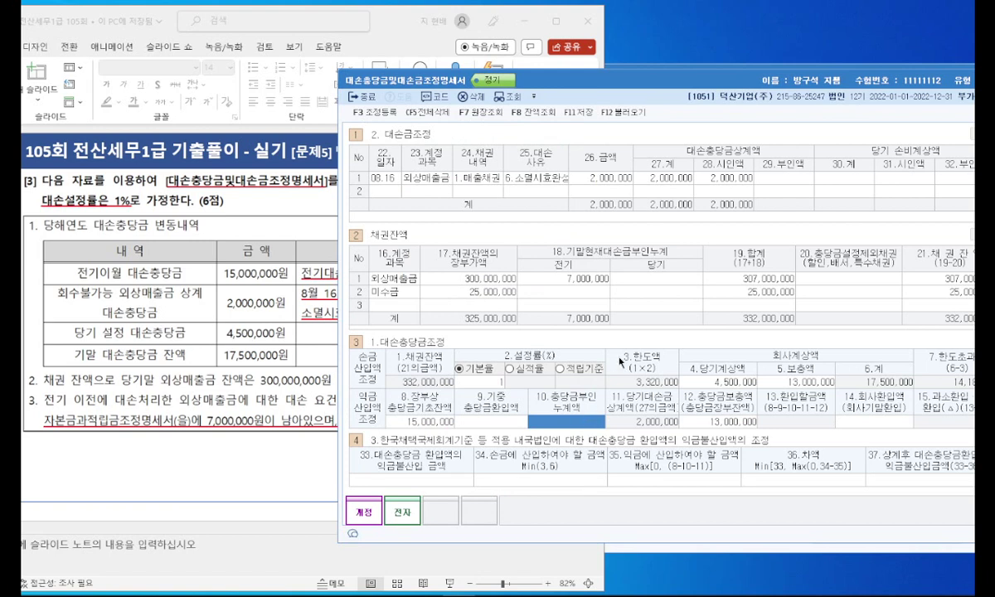
text(6000000)
key(Return)
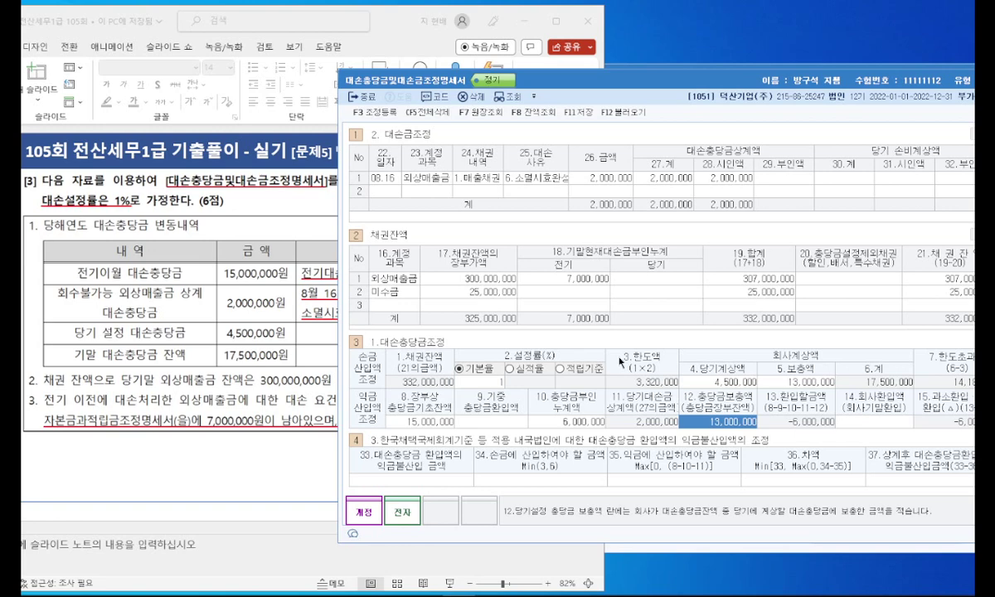
Step: Register 손금산입 전기분 대손충당금한도초과액 6,000,000 as 유보감소
click(373, 112)
drag(599, 127, 524, 112)
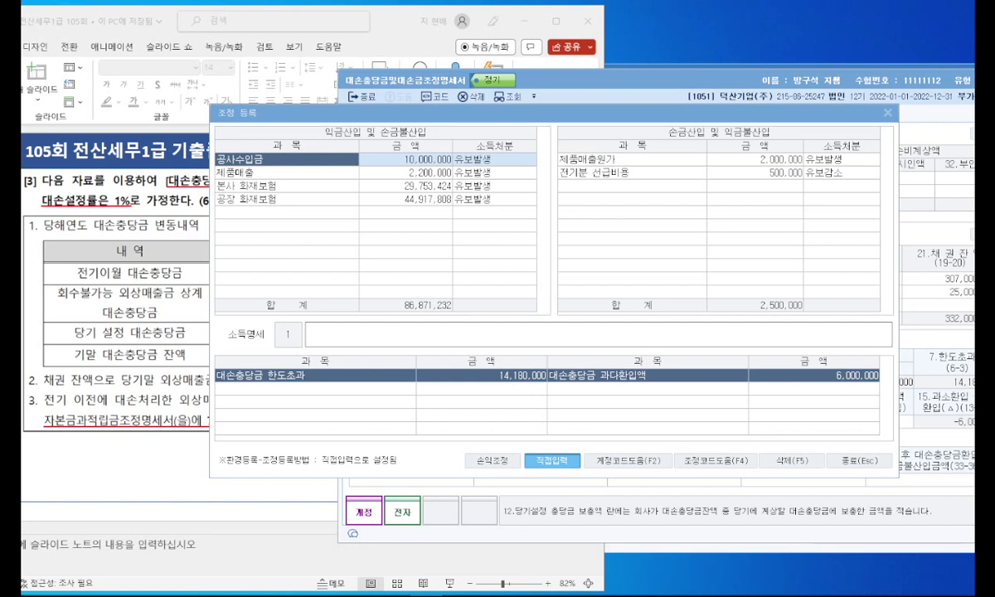
mouse_move(565, 386)
mouse_down()
mouse_move(877, 384)
mouse_move(821, 375)
mouse_up()
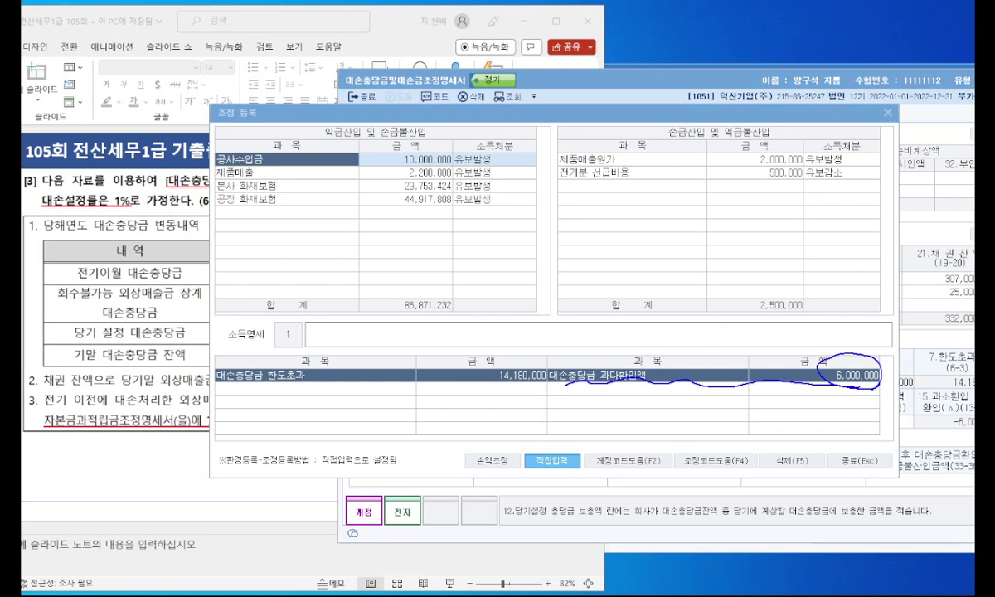
click(652, 186)
text(전기분 )
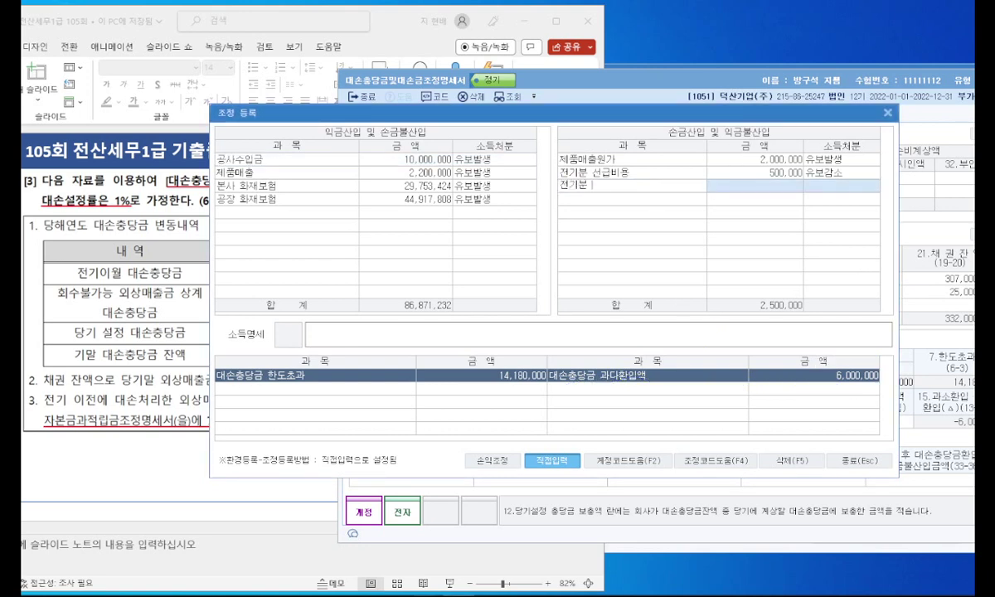
text(대손충ㄷ)
text(금)
text(한도초과)
text(액)
key(Return)
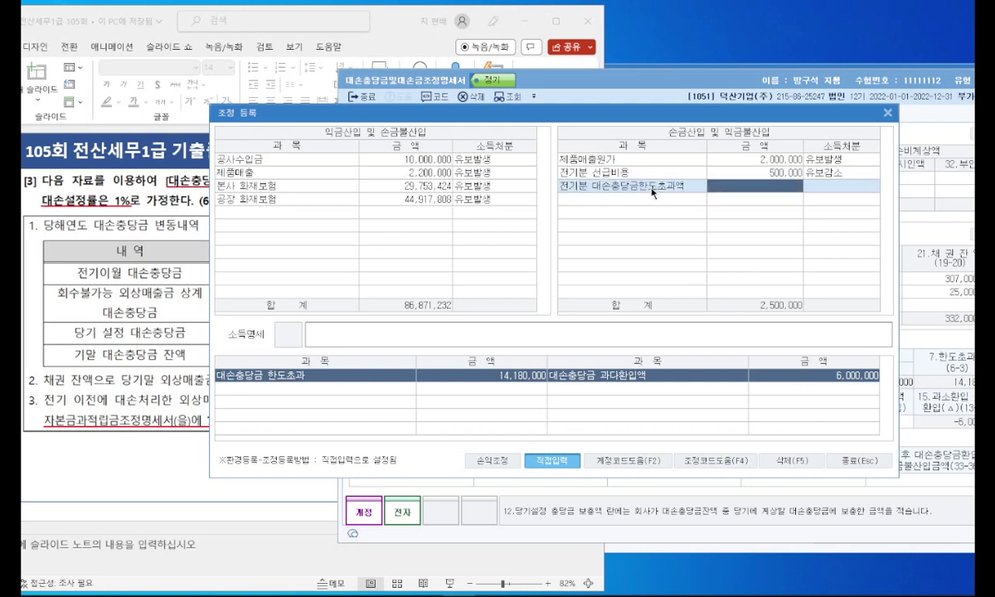
text(6000000)
key(Return)
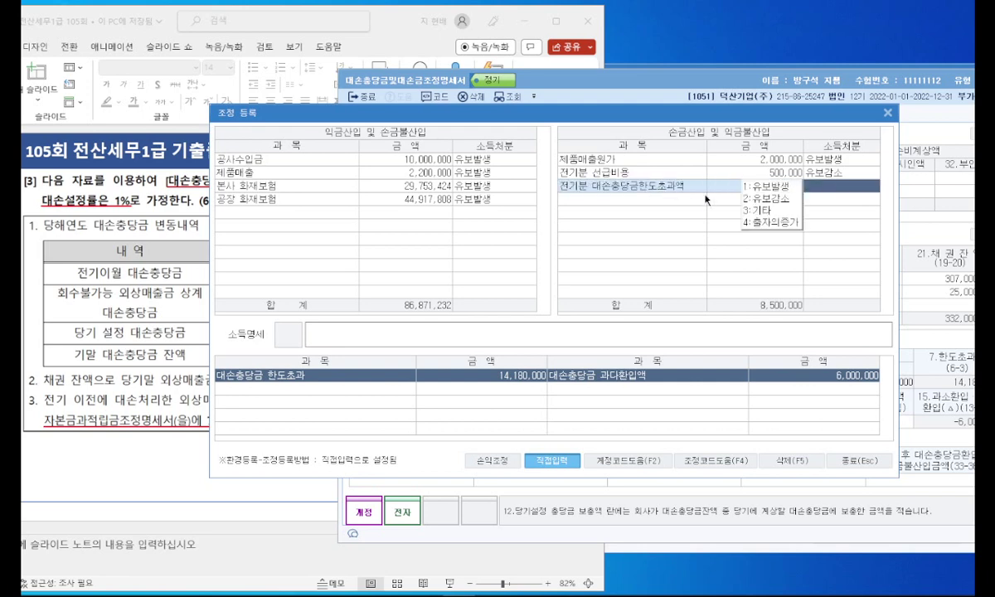
click(752, 201)
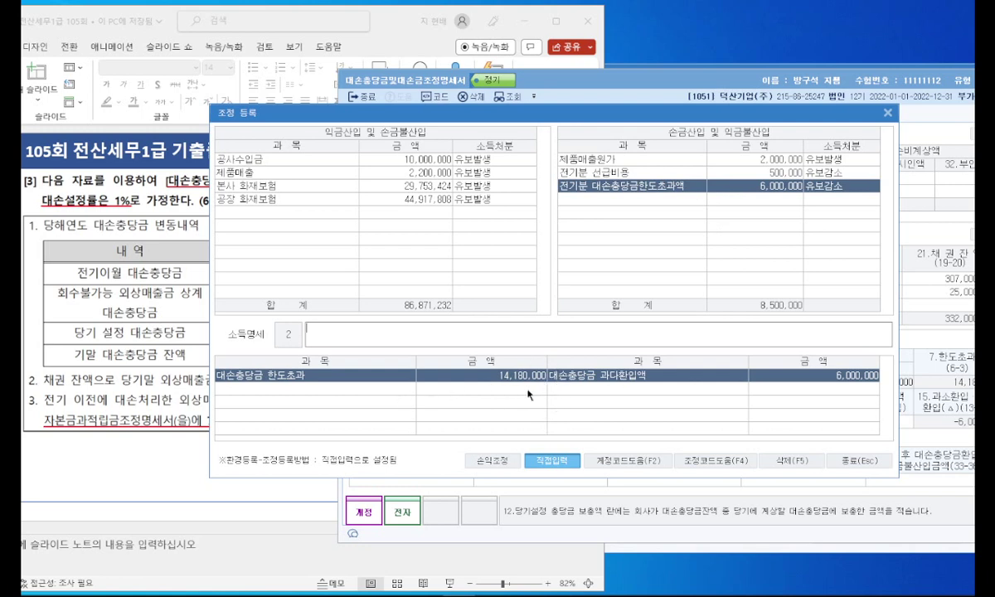
Step: Register 익금산입 대손충당금 한도초과액 14,180,000 as 유보발생 and close the register
click(284, 214)
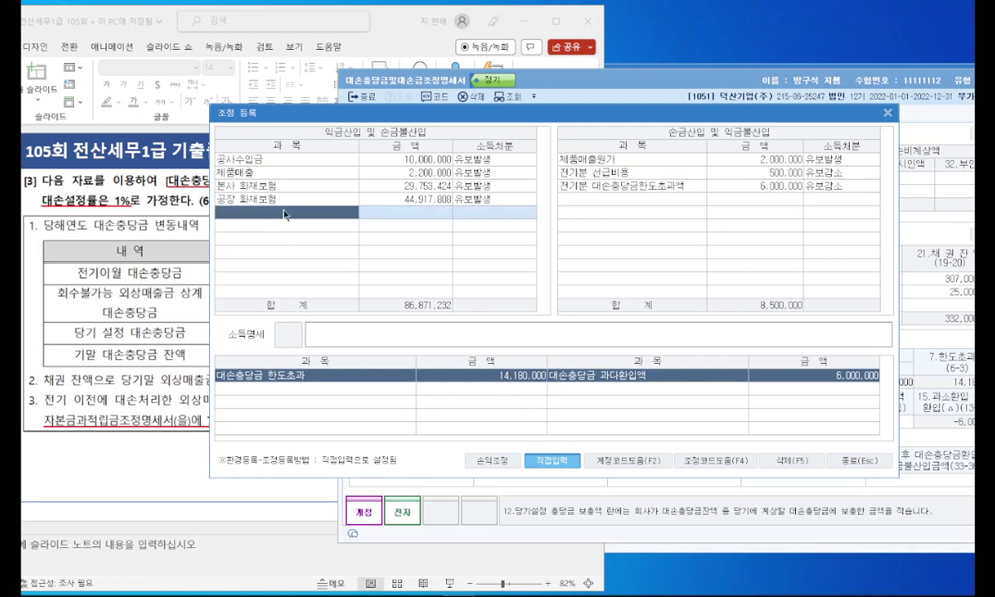
text(대손충당금 한도초과액)
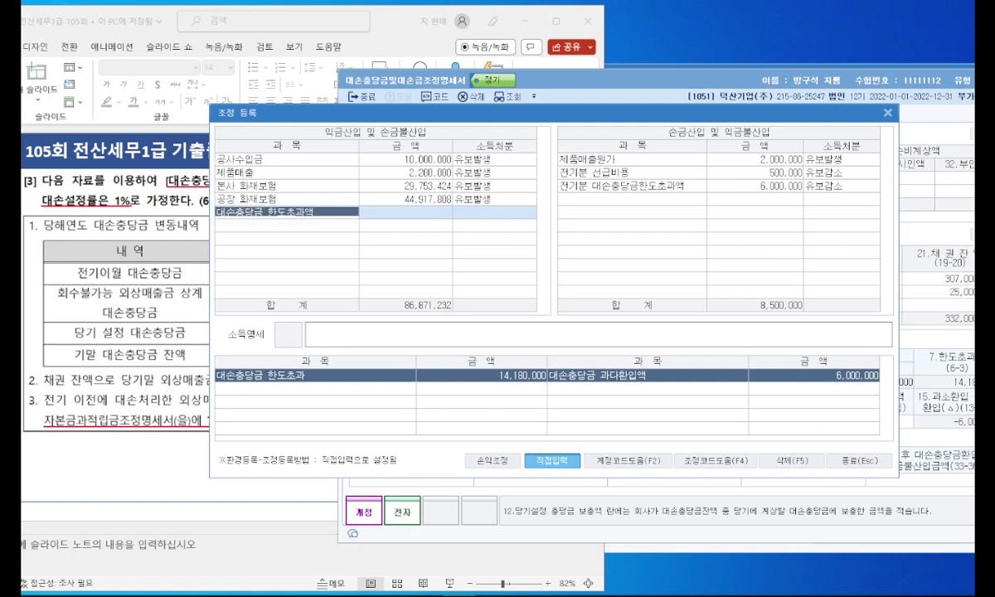
key(Return)
text(14,180,000)
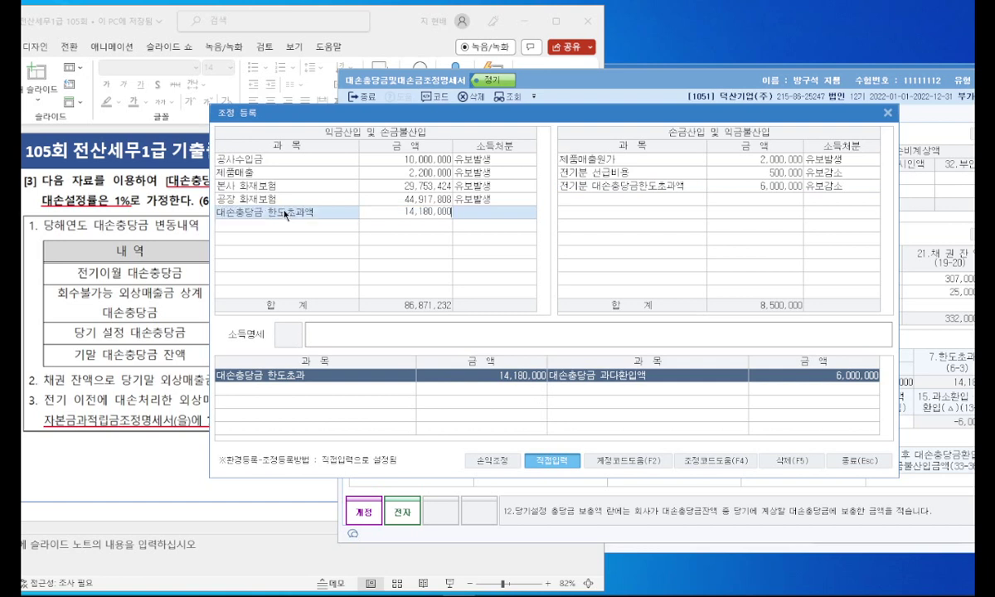
key(Return)
click(428, 181)
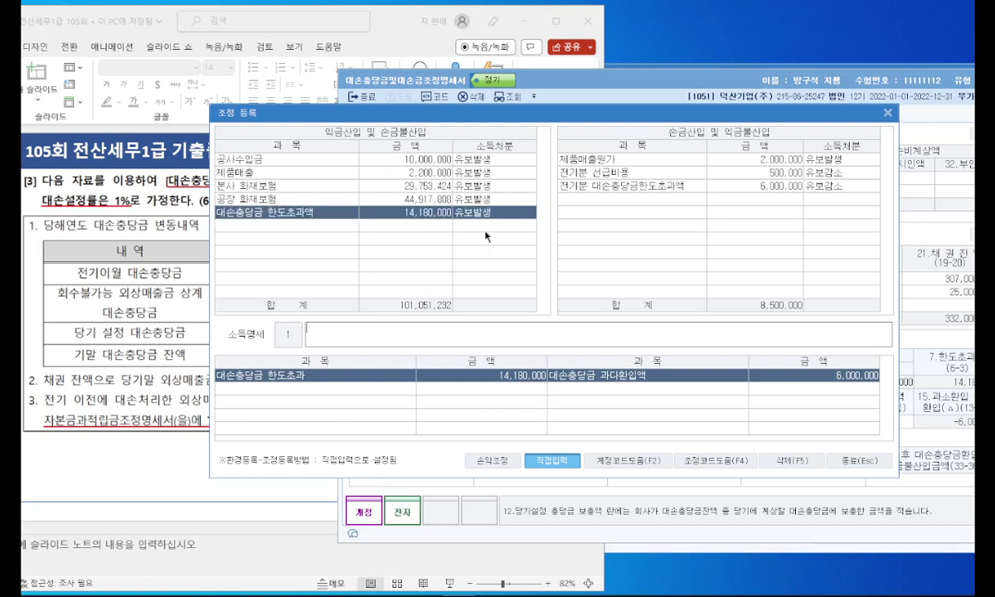
click(854, 460)
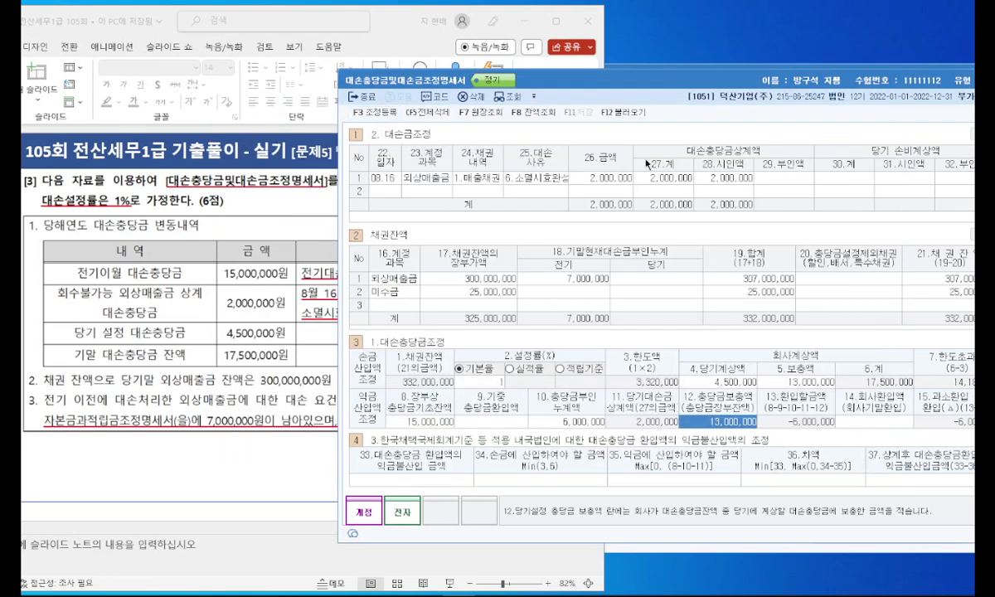
Step: Shift the KcLep statement left and maximize PowerPoint showing slide 33
drag(721, 83, 647, 84)
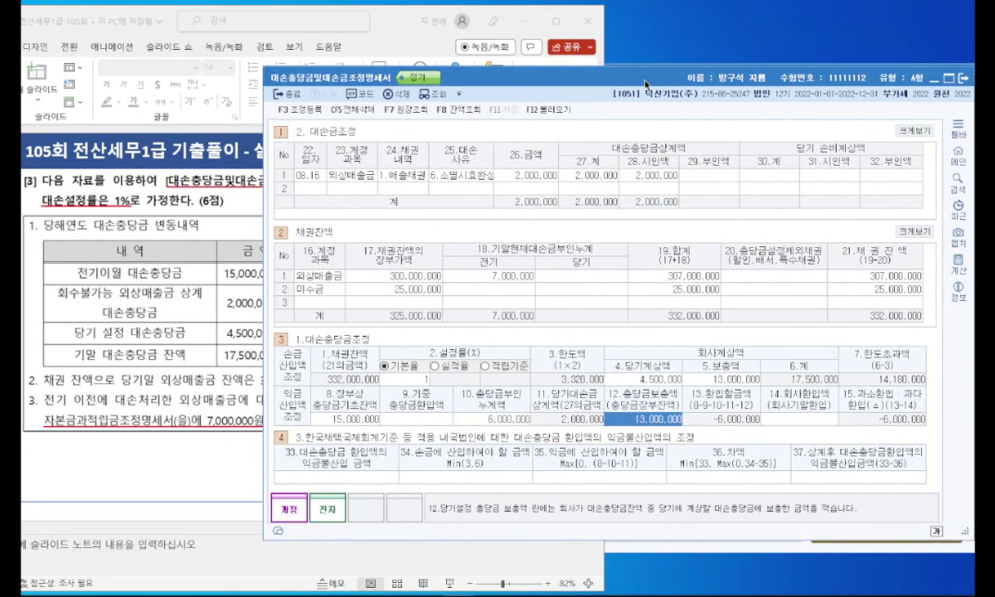
drag(376, 22, 477, 25)
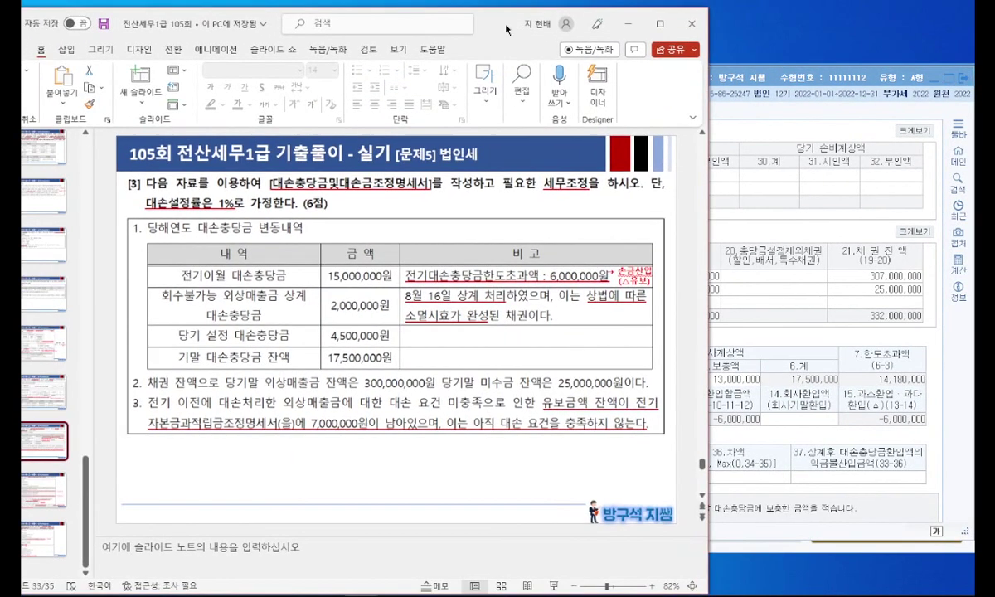
double_click(612, 23)
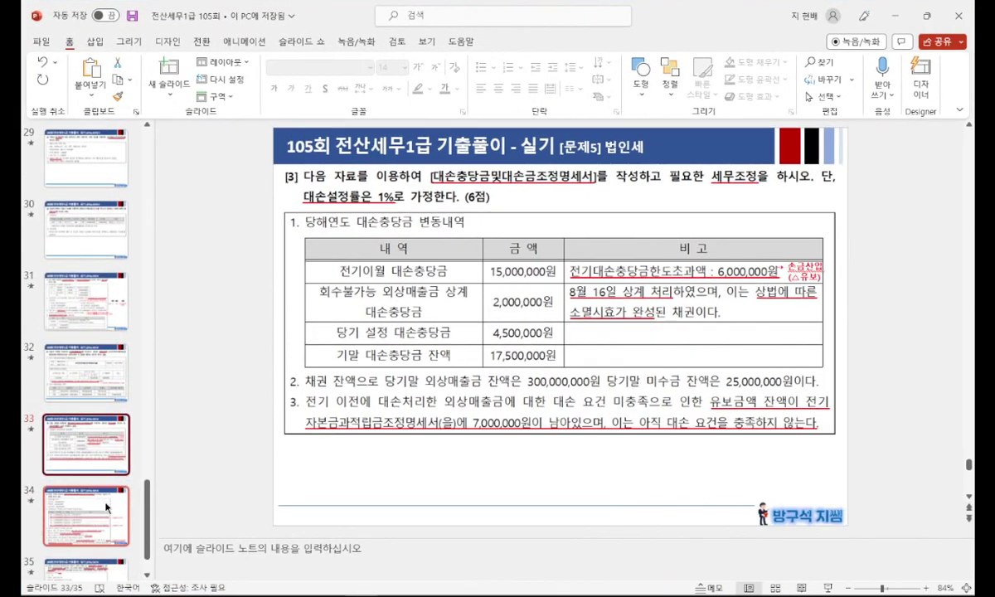
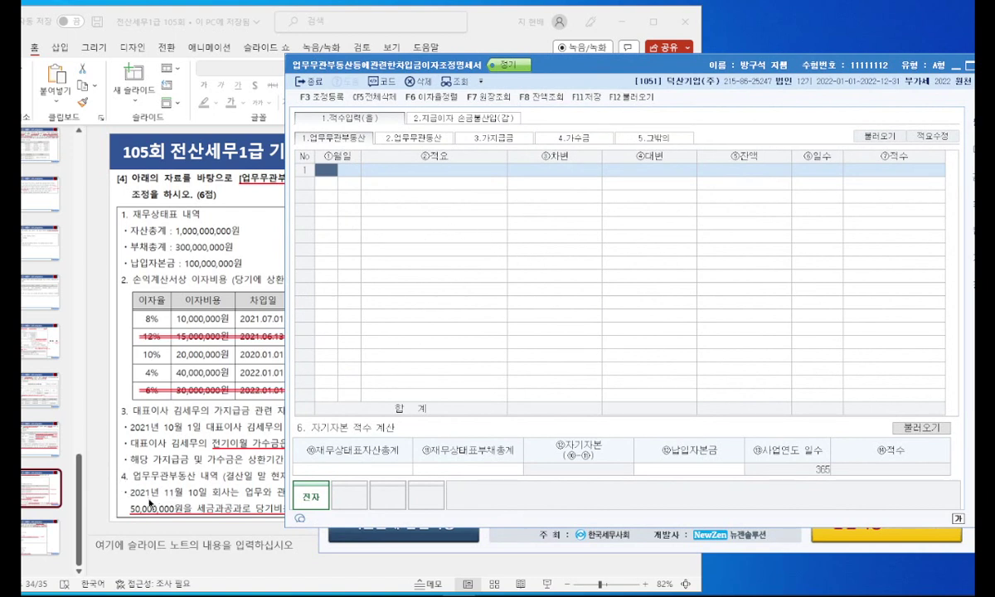
Step: Enter a 1/1 전기이월 debit of 350,000,000 for non-business real estate in row 1
click(307, 165)
text(1)
key(Return)
text(1)
key(Return)
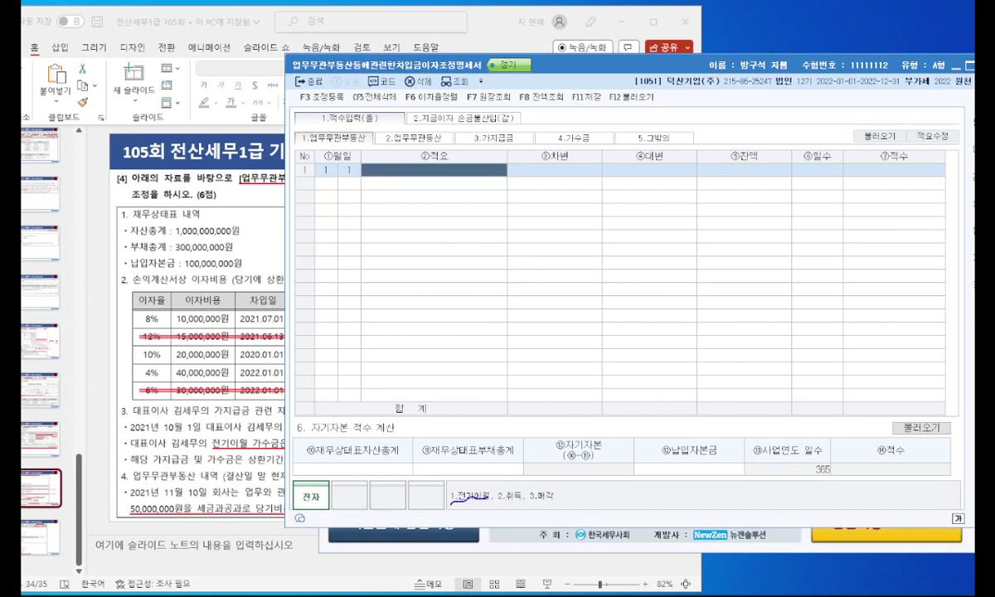
text(1)
key(Return)
text(350000000)
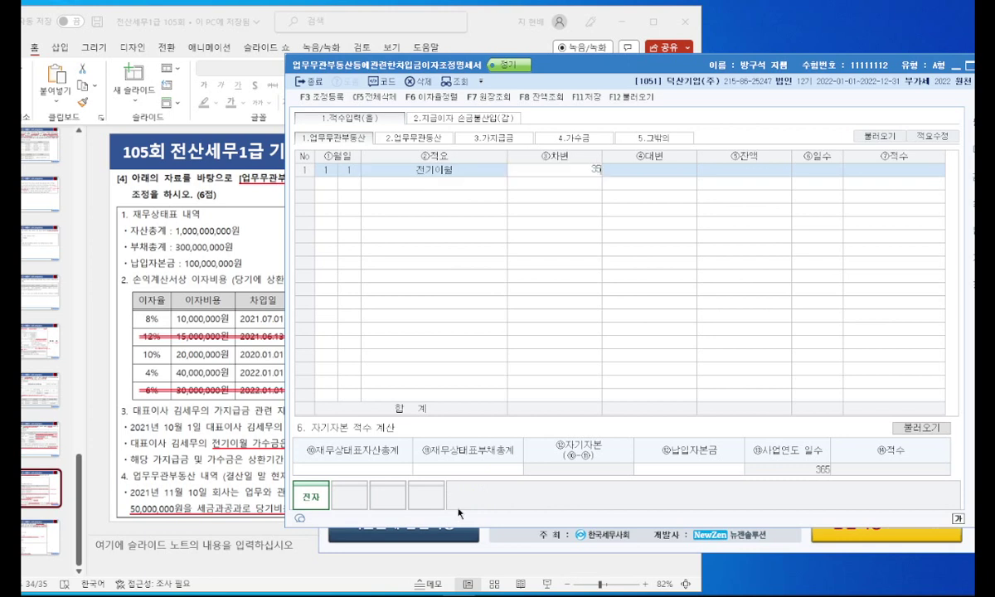
key(Return)
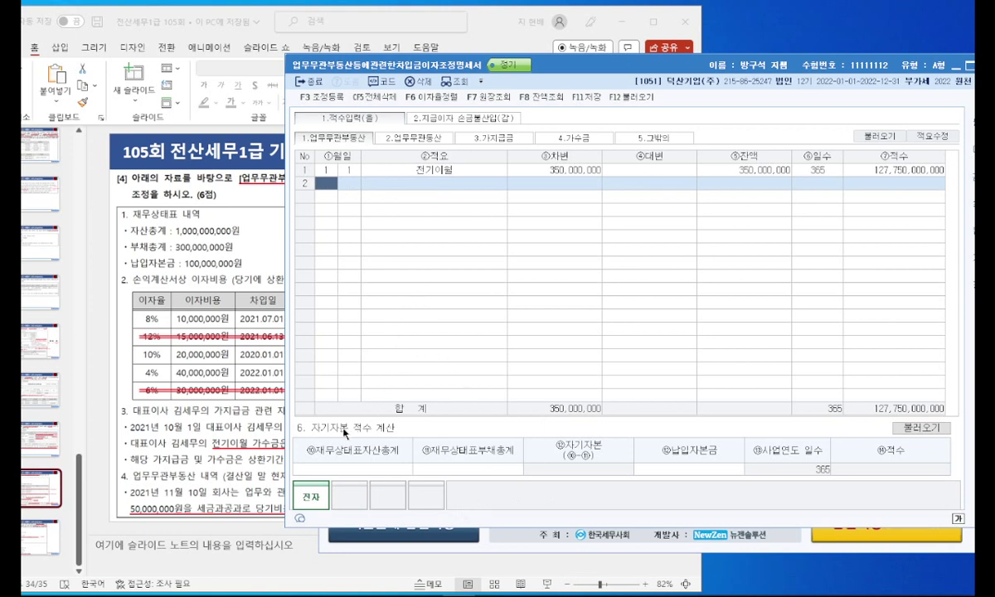
Step: Enter total assets 1,000,000,000, liabilities 300,000,000 and paid-in capital 100,000,000 in the equity section
drag(305, 433, 402, 428)
drag(458, 451, 496, 451)
drag(673, 449, 715, 451)
key(Escape)
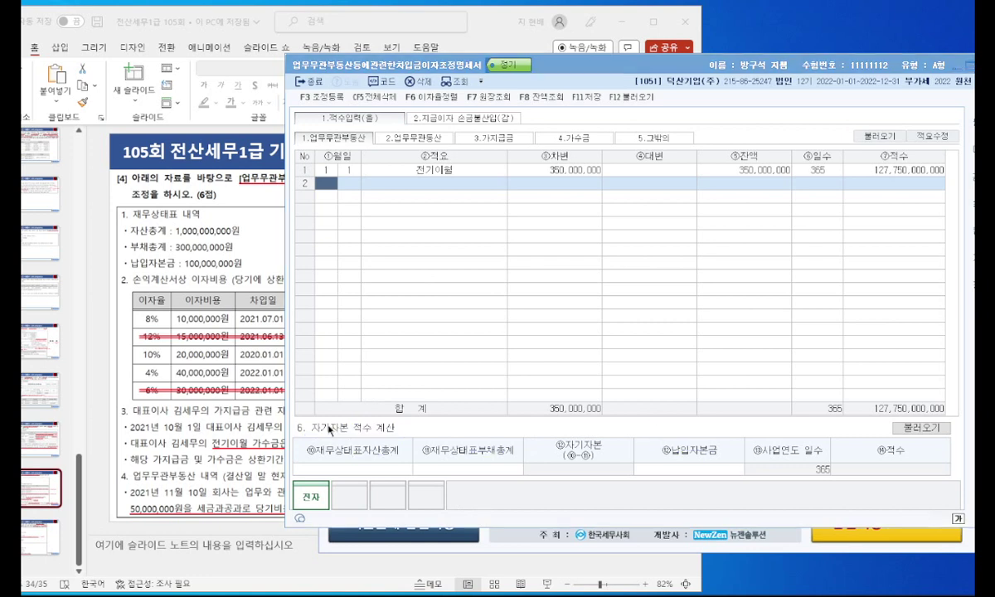
click(373, 467)
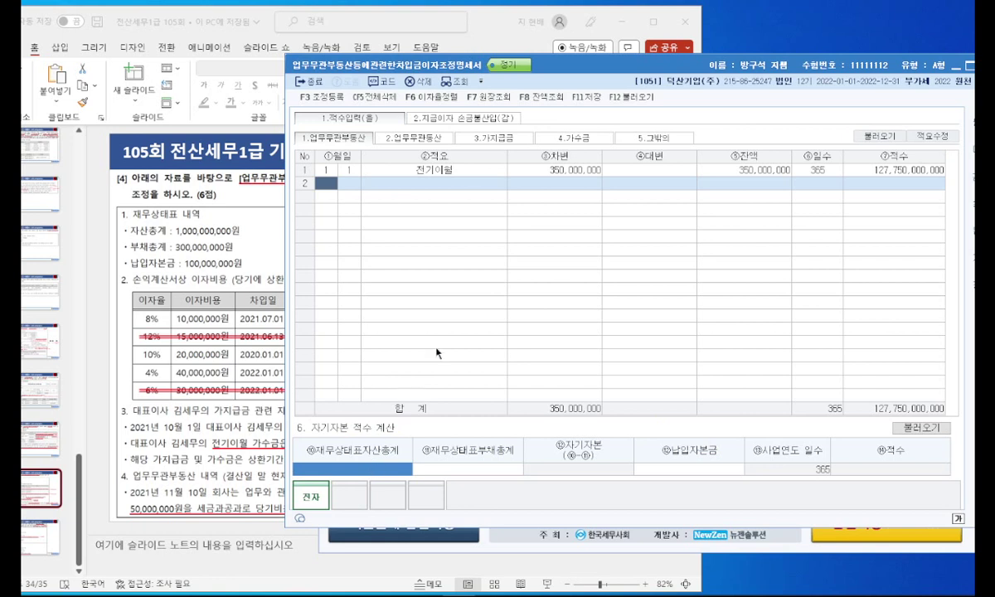
text(1+++)
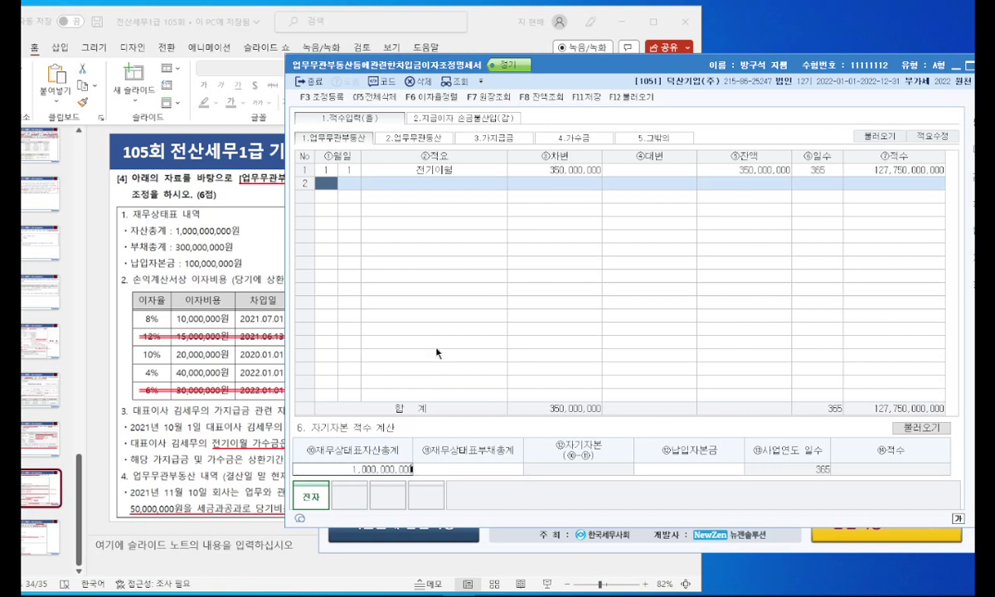
key(Return)
text(300++)
key(Return)
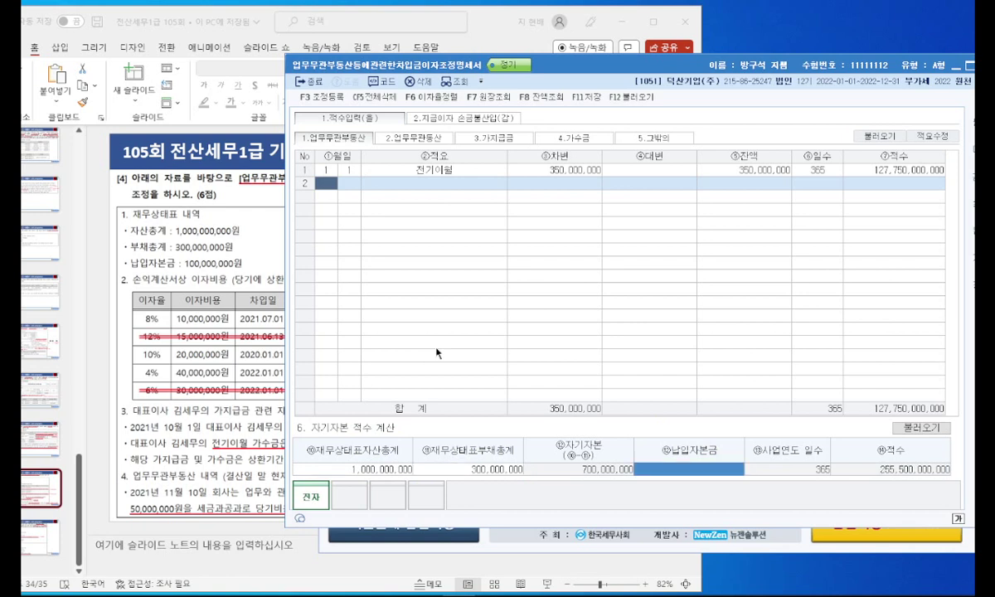
text(100++)
key(Return)
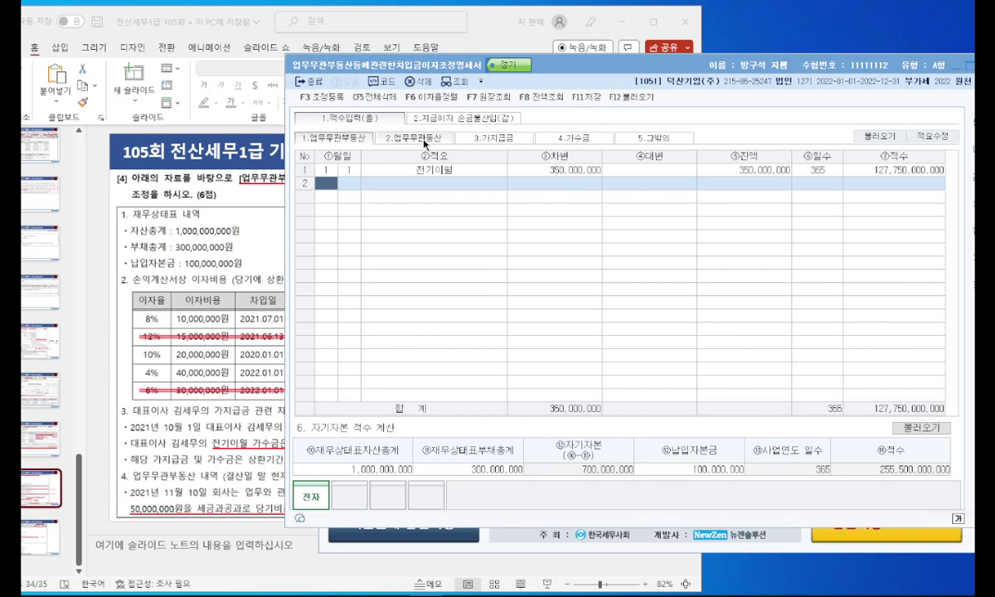
Step: Record a 1/1 전기이월 가지급금 debit of 600,000,000
click(461, 138)
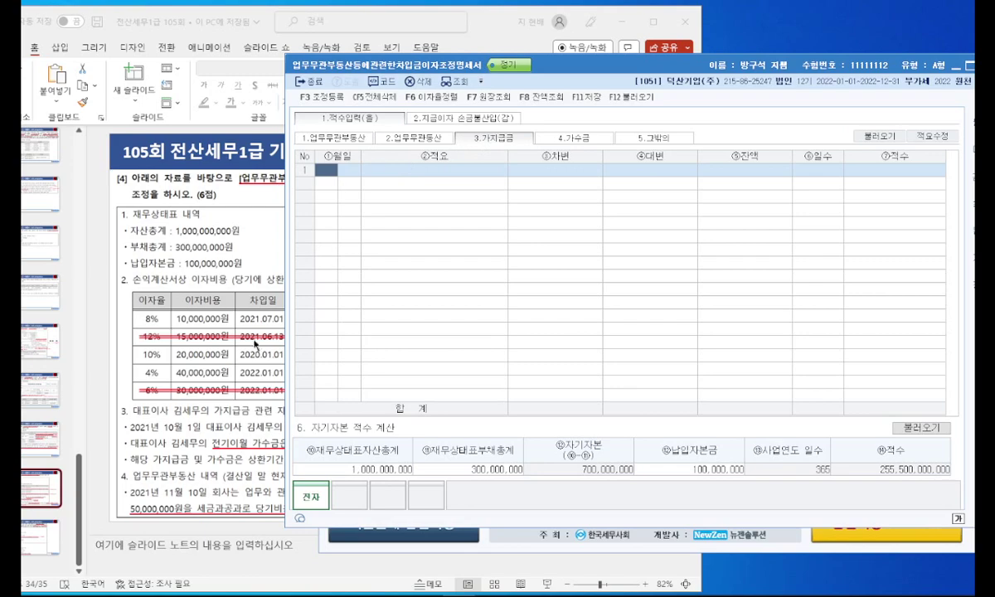
drag(559, 73, 763, 94)
click(332, 203)
drag(713, 69, 812, 80)
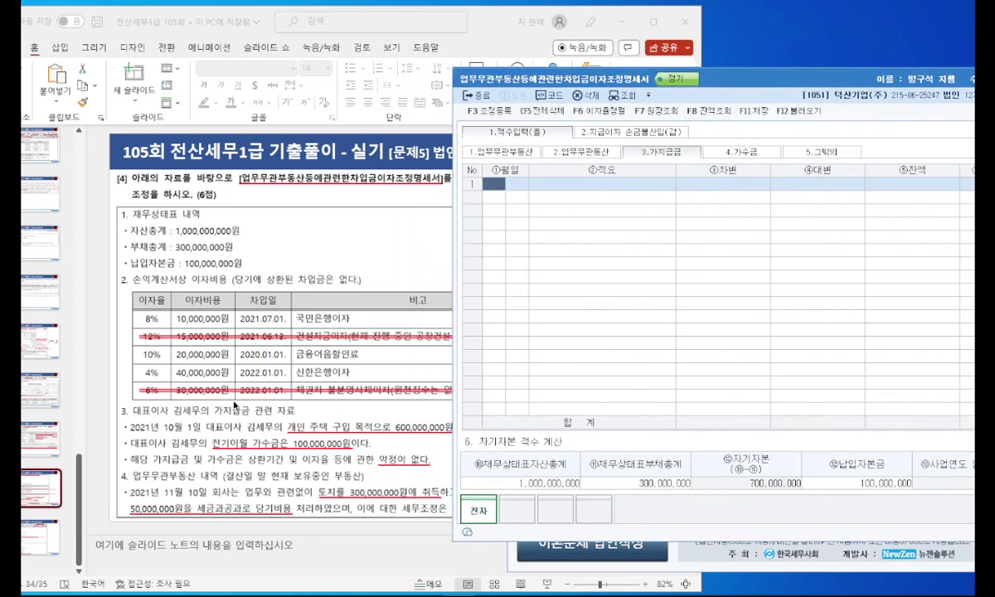
text(1)
key(Return)
text(1)
key(Return)
text(1)
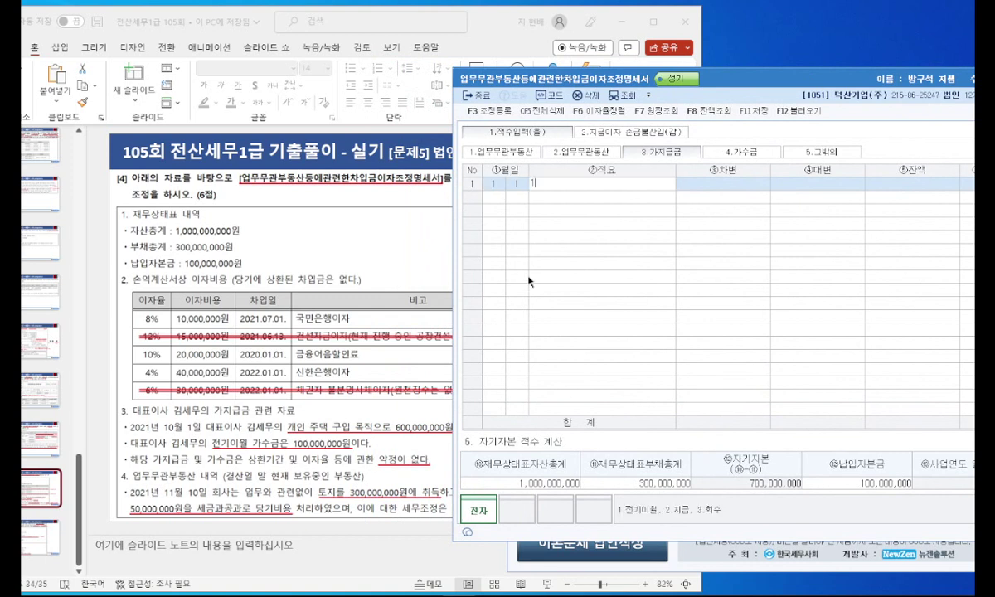
key(Return)
text(600,000)
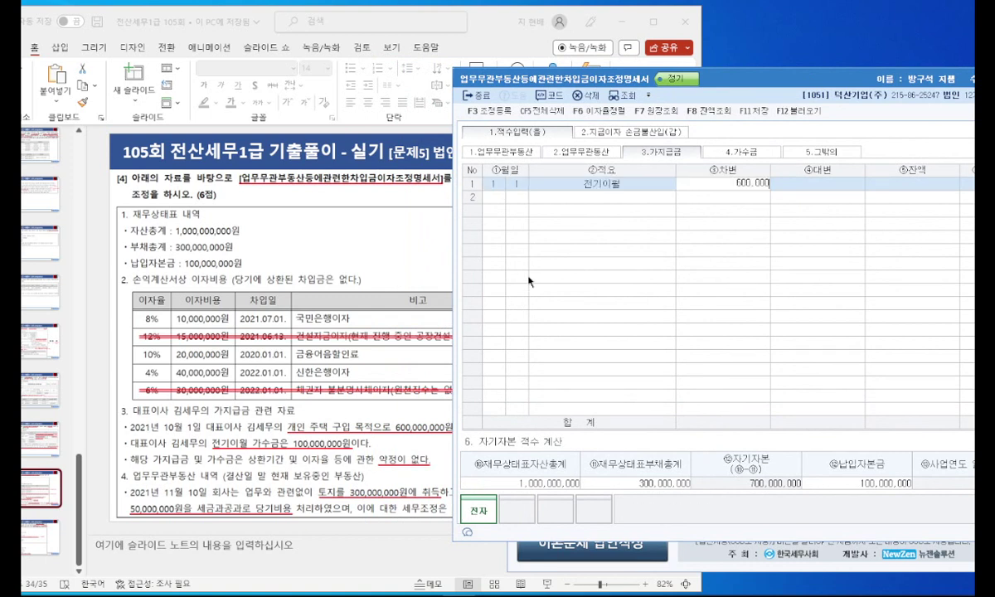
text(,000)
key(Return)
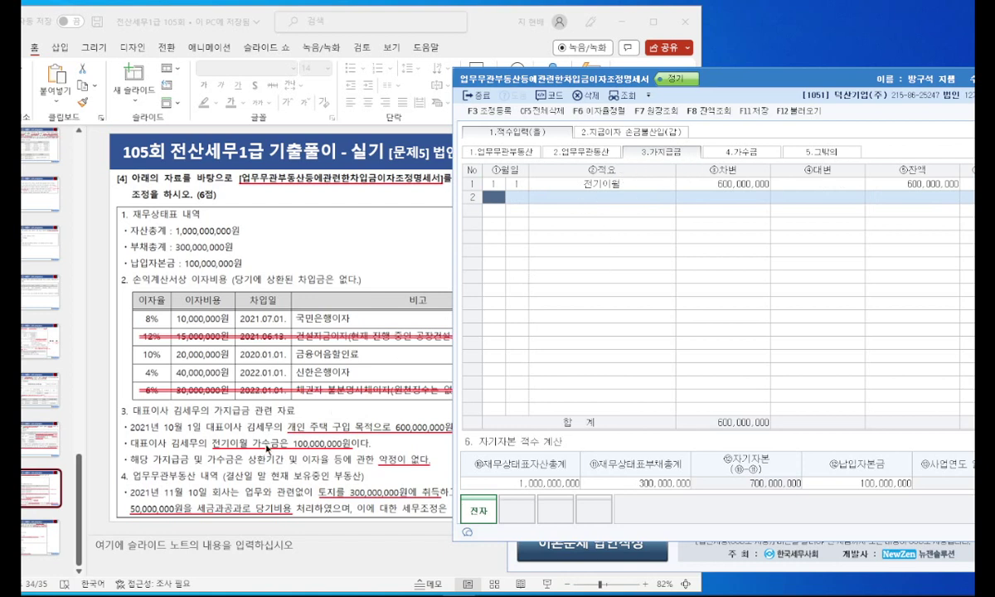
Step: Record a 1/1 전기이월 가수금 credit of 100,000,000
click(706, 151)
text(1)
key(Return)
text(1)
key(Return)
text(1)
key(Return)
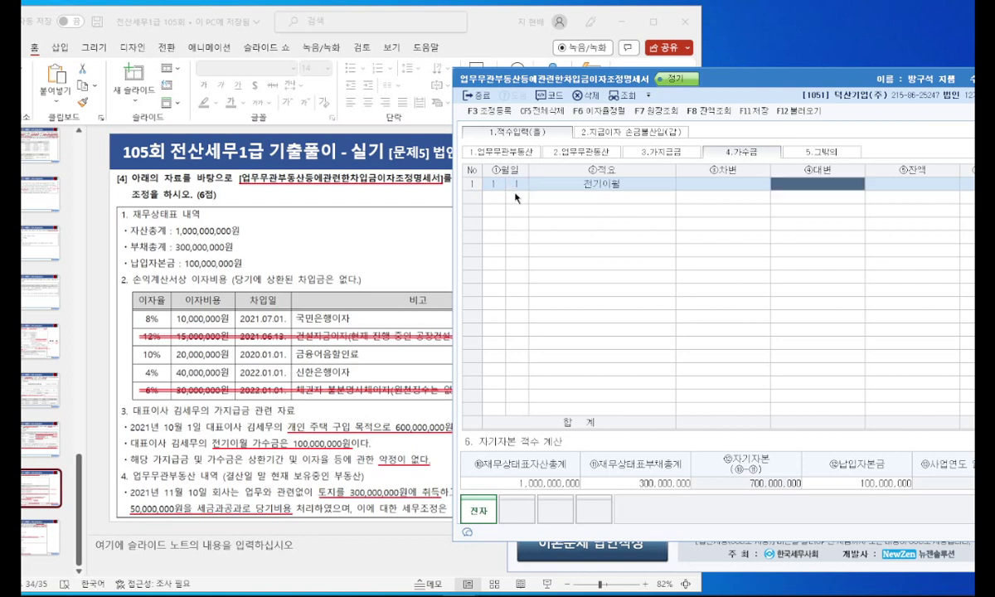
text(100,000,000)
key(Return)
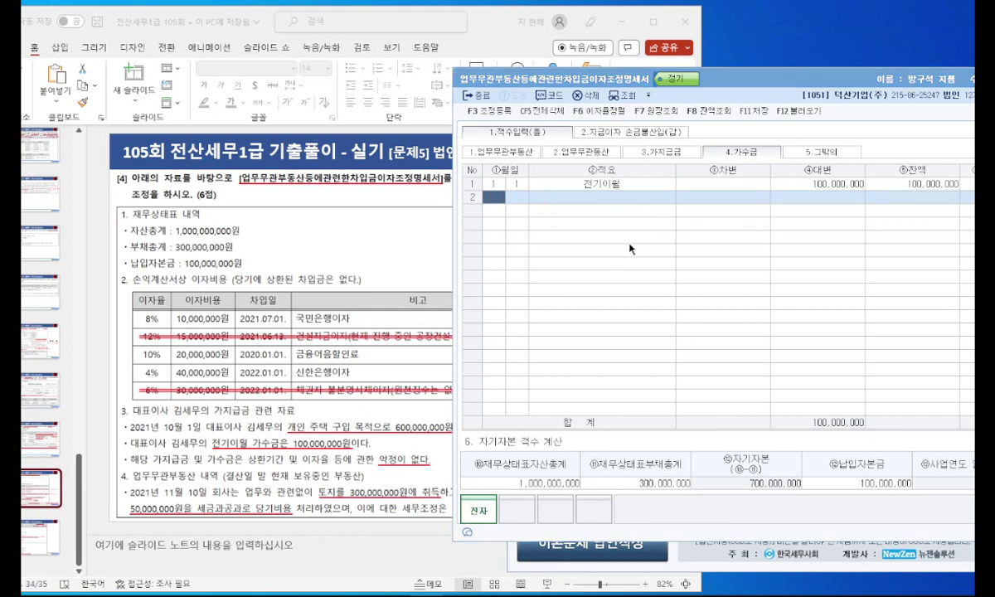
mouse_move(274, 405)
mouse_down()
mouse_move(135, 332)
mouse_move(232, 417)
mouse_up()
key(Escape)
Step: Enter the first interest row at 8% with 10,000,000 interest
click(602, 132)
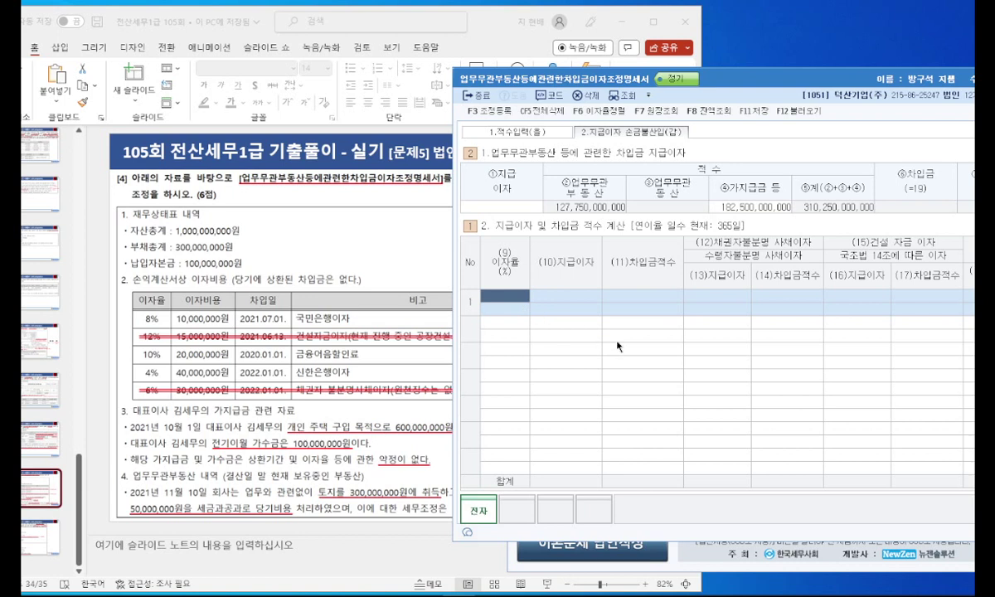
text(8)
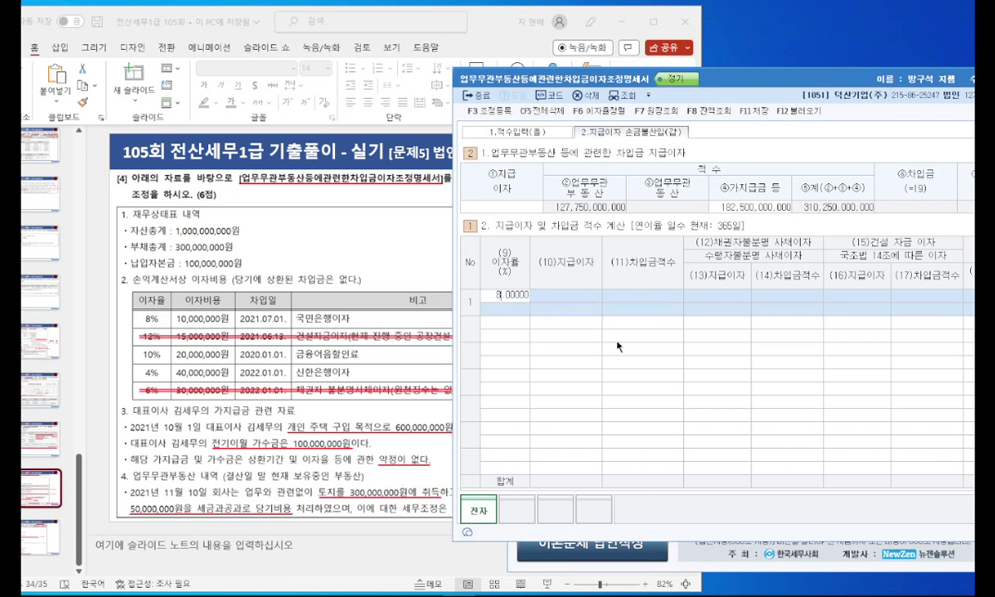
key(Return)
text(10000000)
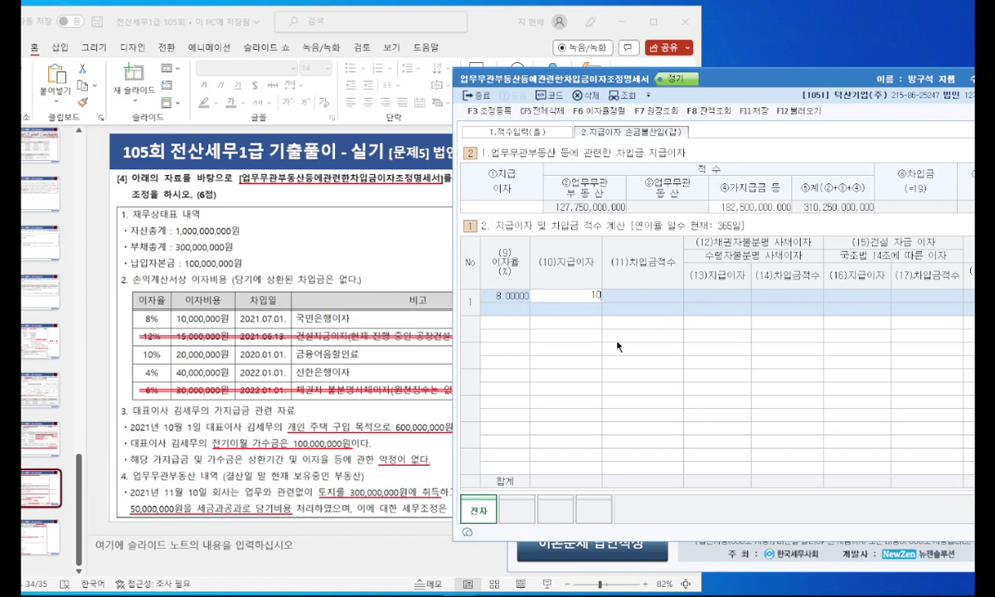
key(Return)
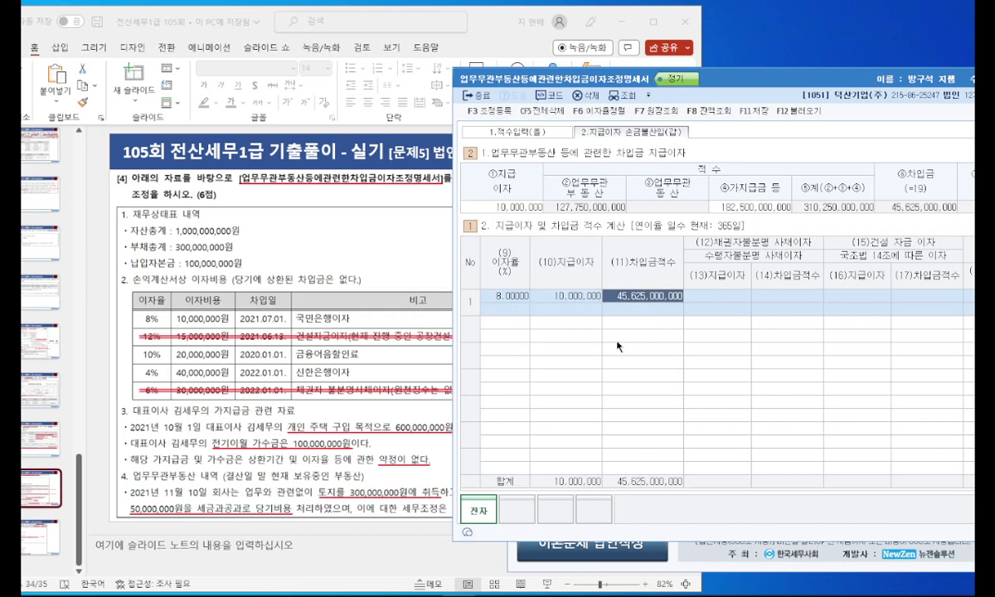
key(Return)
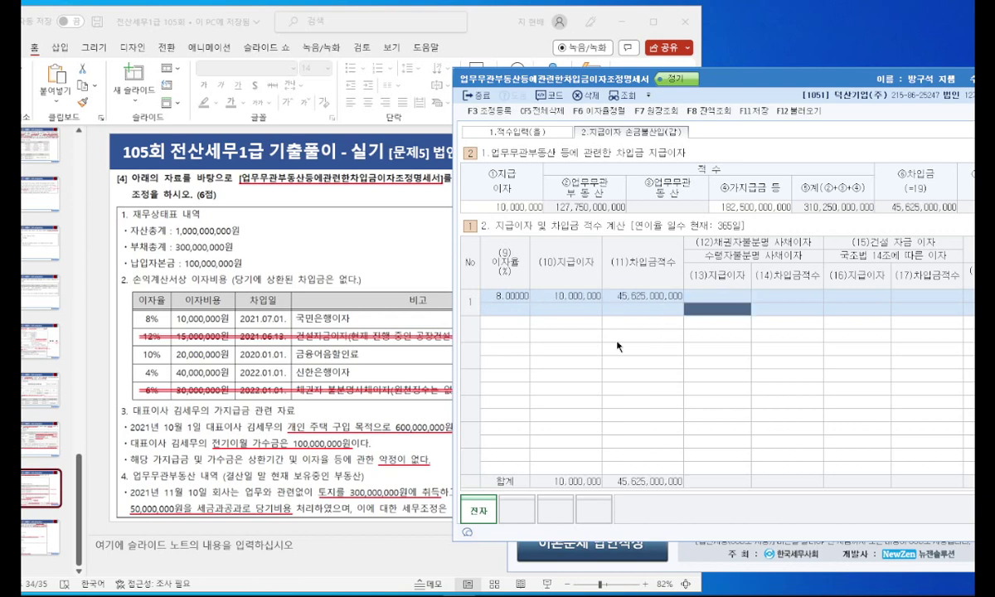
drag(749, 81, 622, 87)
key(Return)
key(Return)
key(Return)
key(Return)
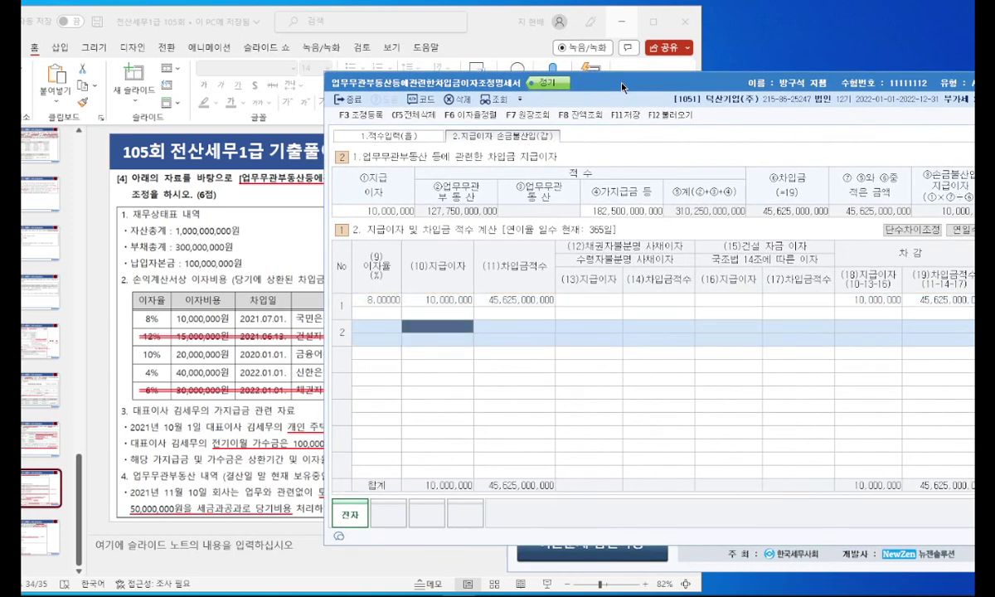
Step: Enter row 2 at 12% with 15,000,000 interest, also 15,000,000 as construction interest
key(Left)
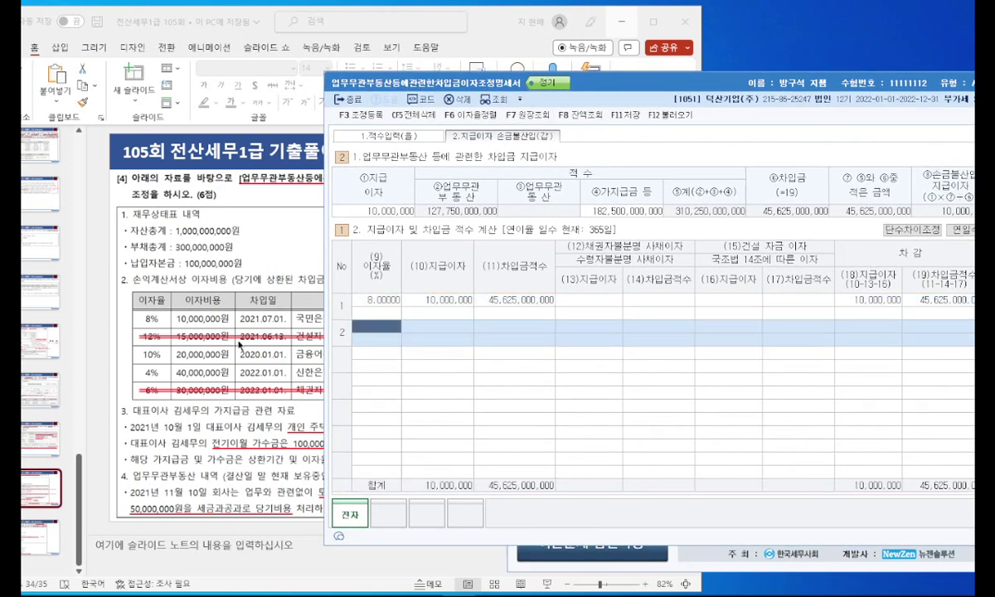
click(226, 336)
shift+click(254, 388)
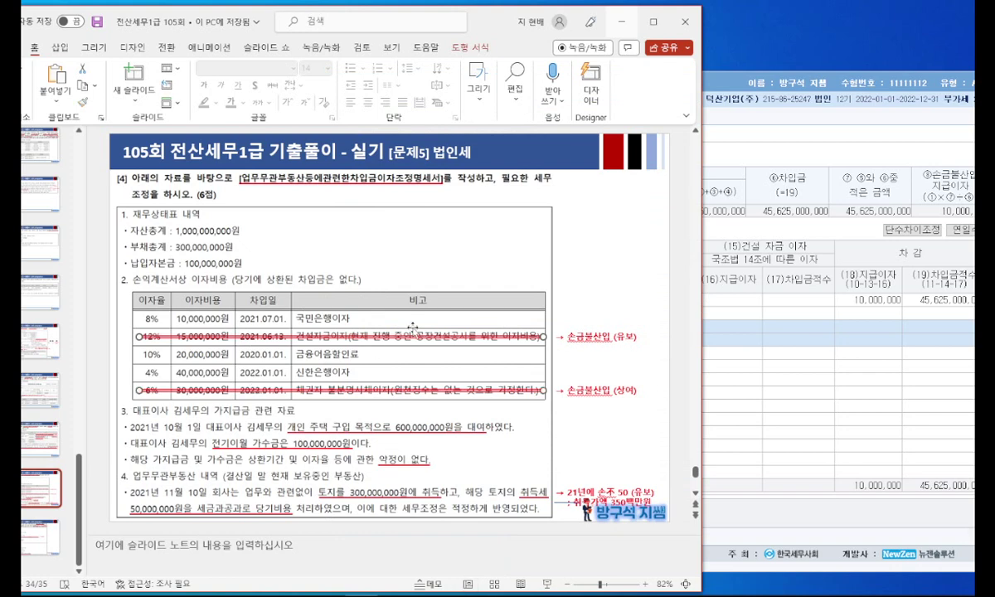
key(Delete)
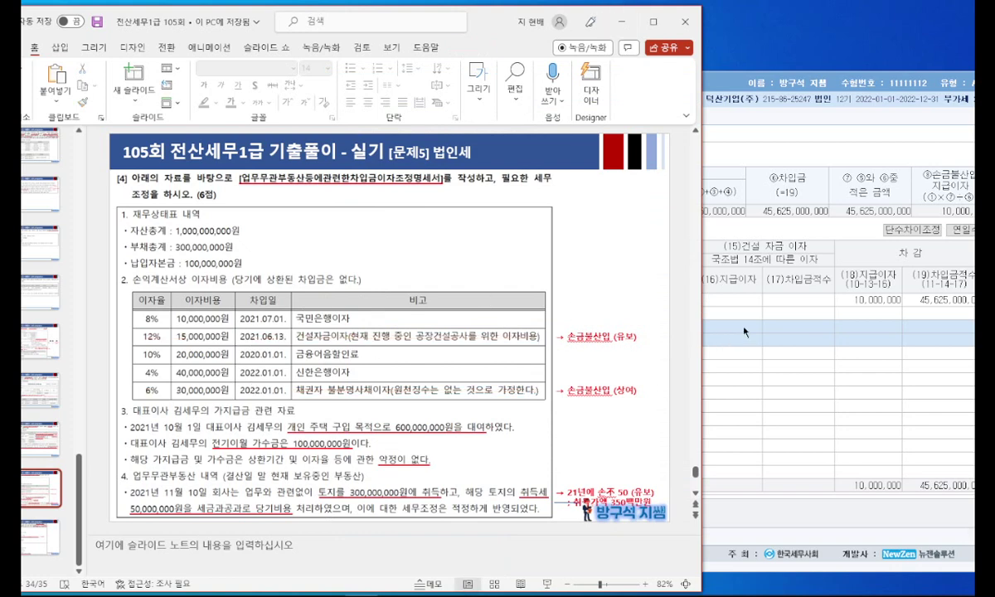
click(705, 306)
text(12)
key(Return)
text(15,000,000)
key(Return)
key(Return)
key(Return)
key(Return)
text(15000000)
key(Return)
Step: Enter row 3 with 20,000,000 interest and row 4 at 4% with 40,000,000
key(Return)
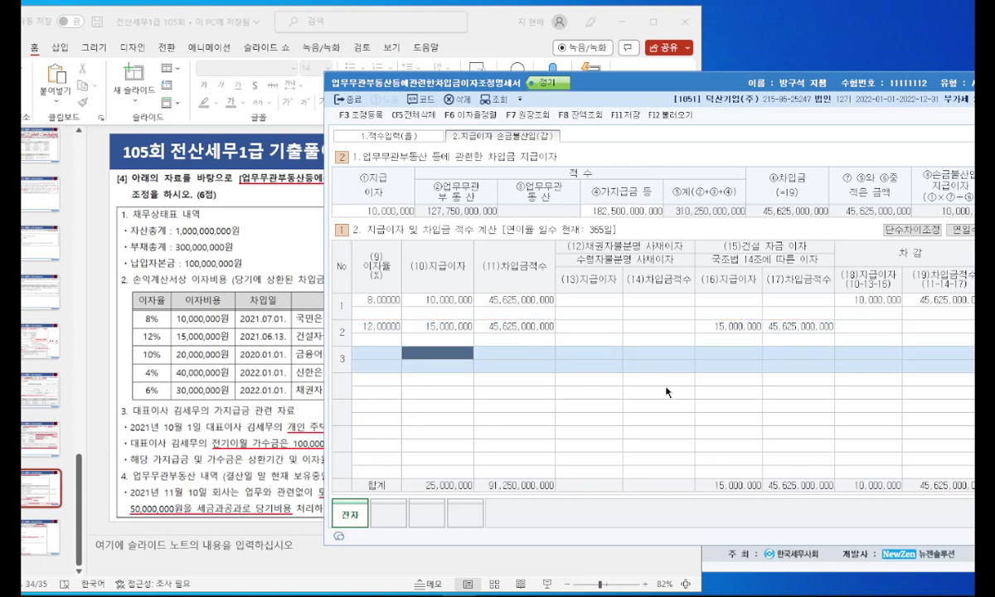
key(Left)
text(1020000000)
key(Return)
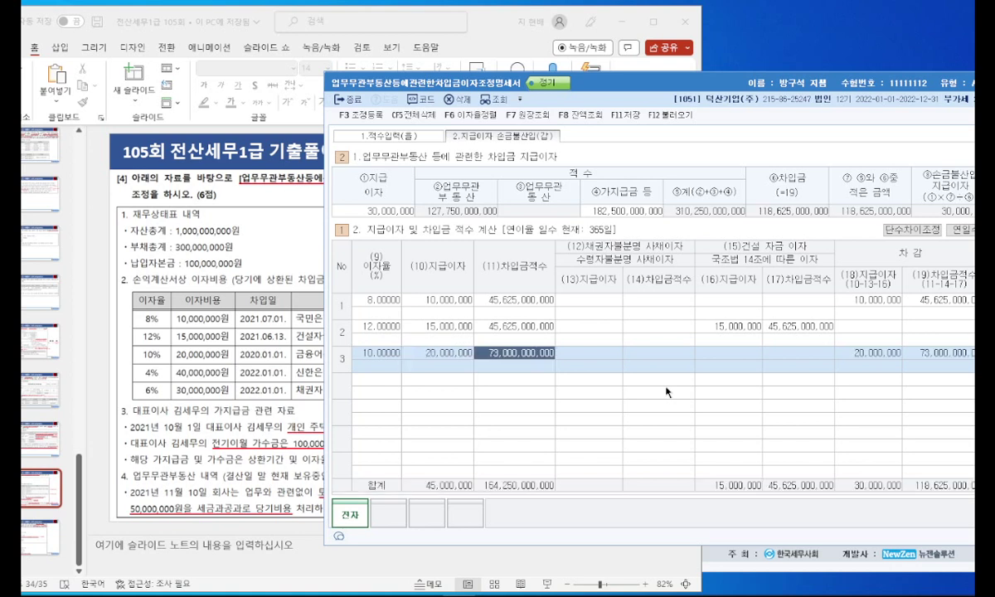
key(Return)
key(Return)
key(Return)
key(Return)
key(Return)
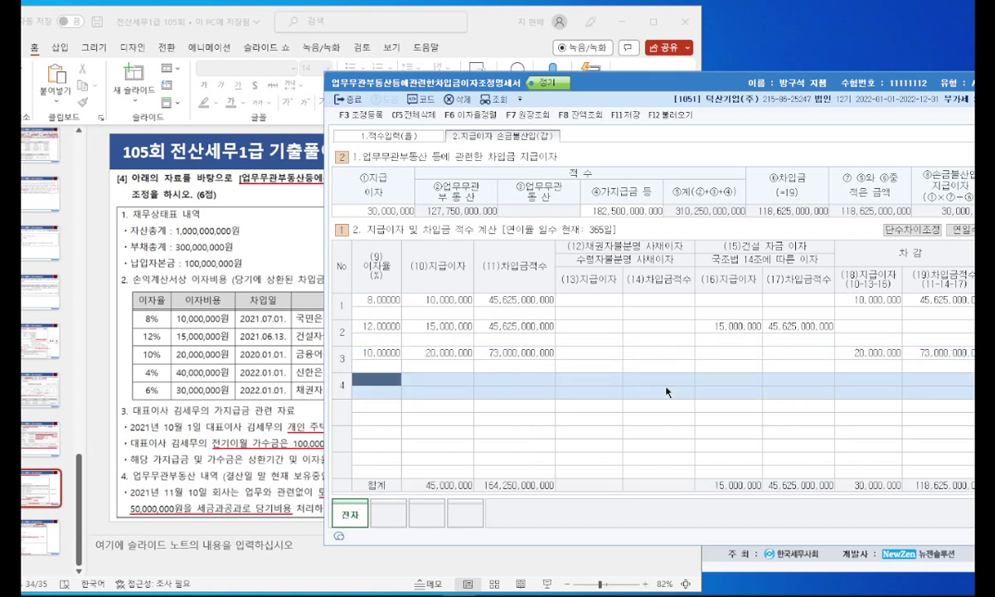
text(4)
key(Return)
text(40,000,000)
key(Return)
key(Return)
key(Return)
key(Return)
key(Return)
key(Return)
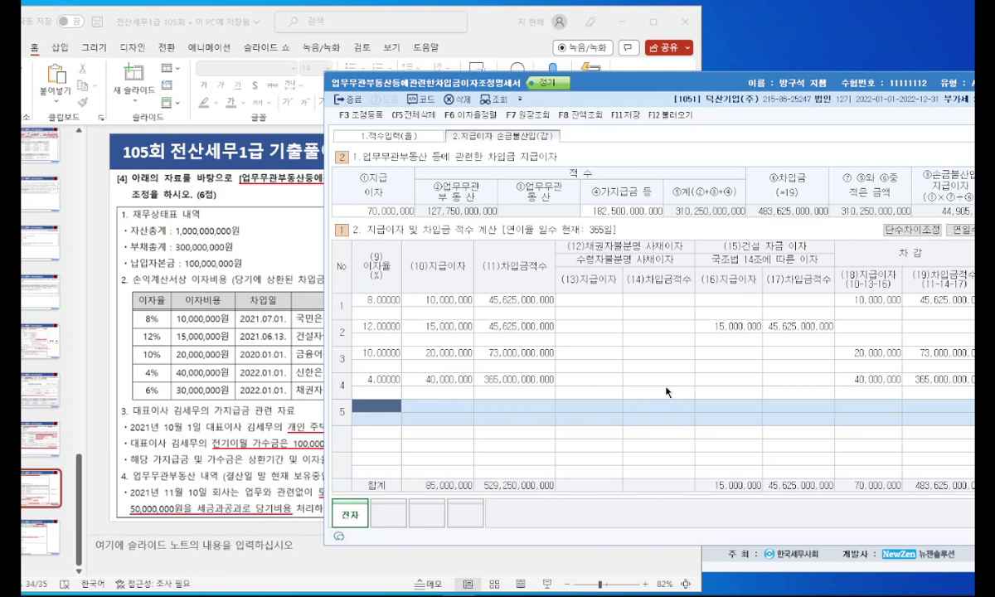
Step: Enter row 5 at 6% with 30,000,000 interest, all as unidentified-creditor interest
text(6)
key(Return)
text(30000000)
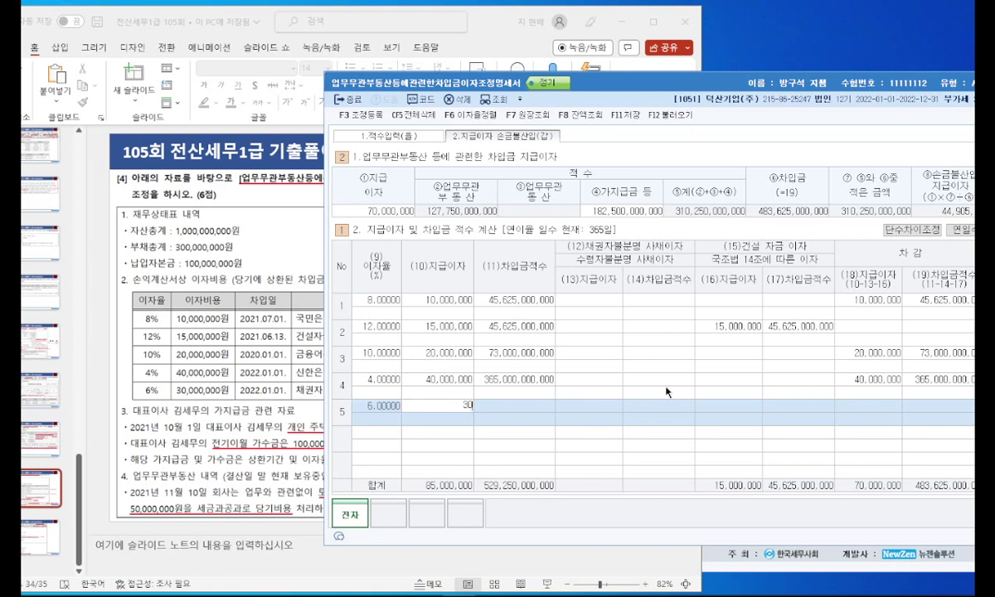
key(Return)
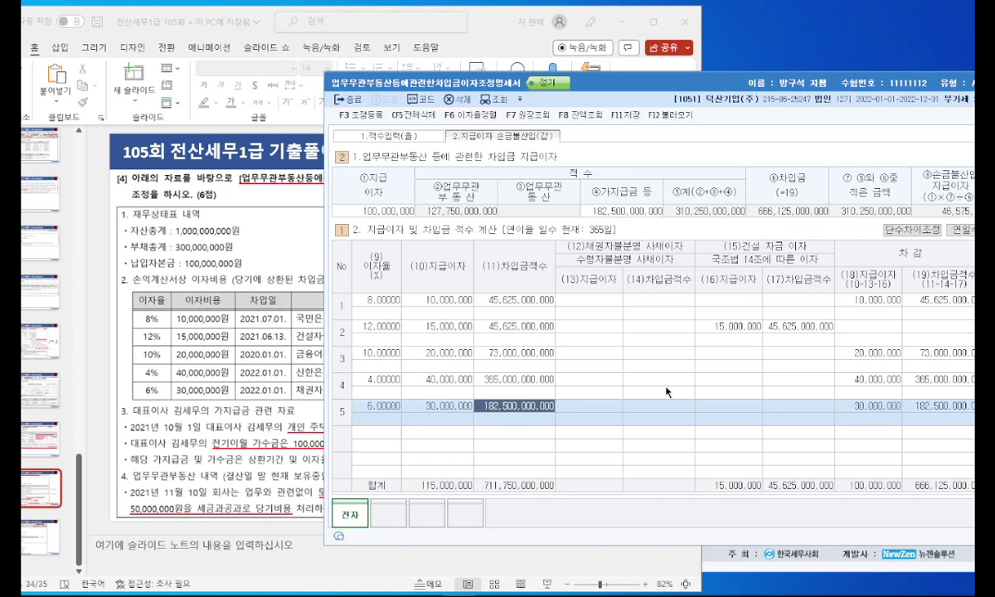
key(Return)
text(30000000)
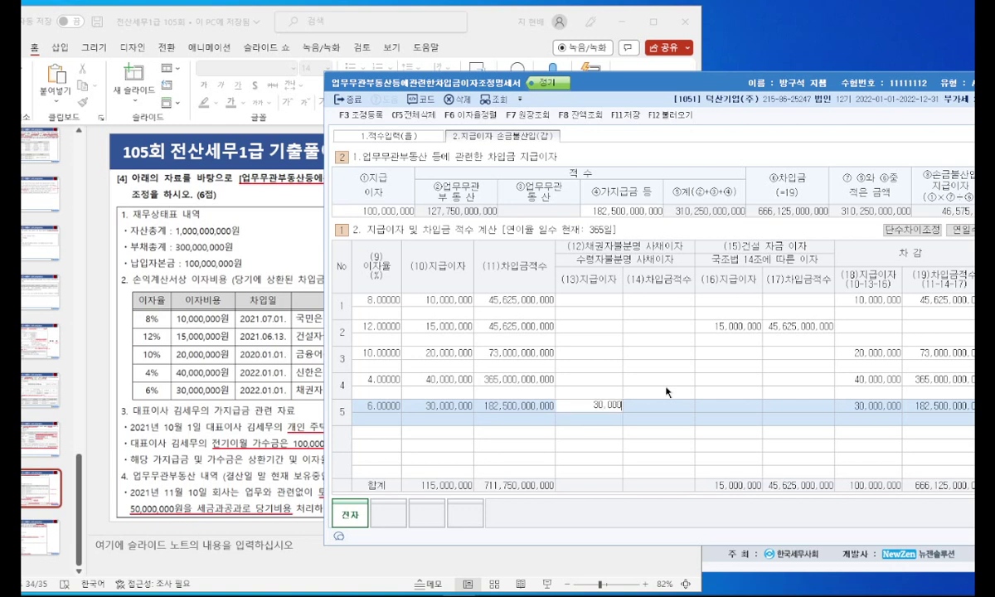
key(Return)
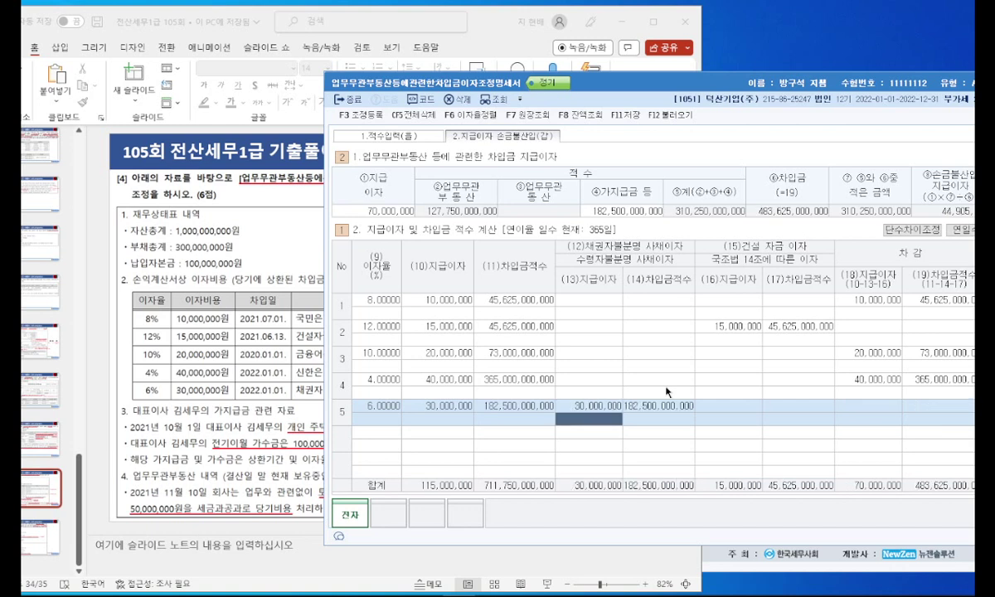
Step: Restore the slide's strikethrough lines and return to row 5 of the interest schedule
click(288, 249)
key(ctrl+z)
click(641, 264)
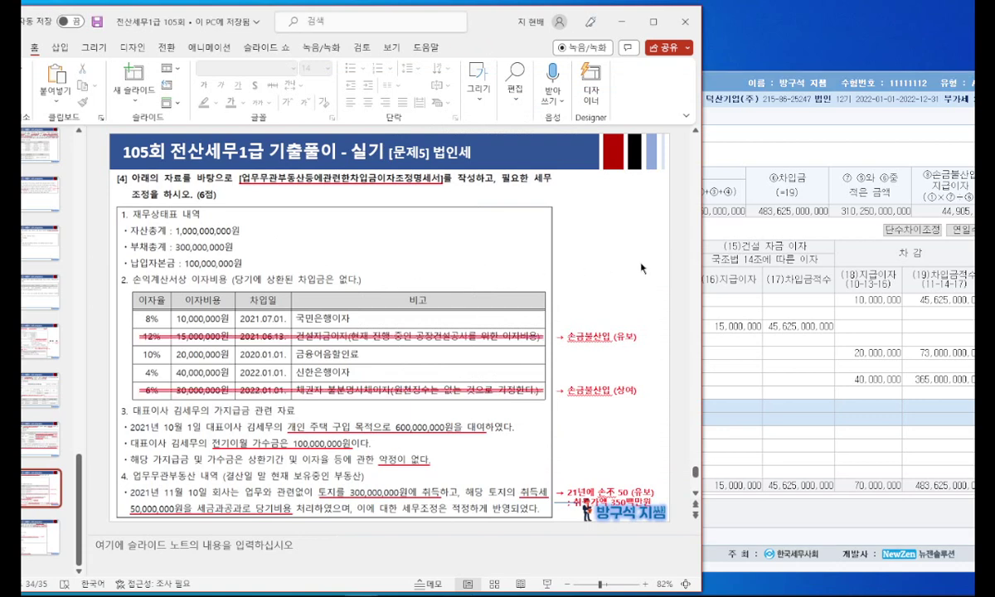
key(alt+Tab)
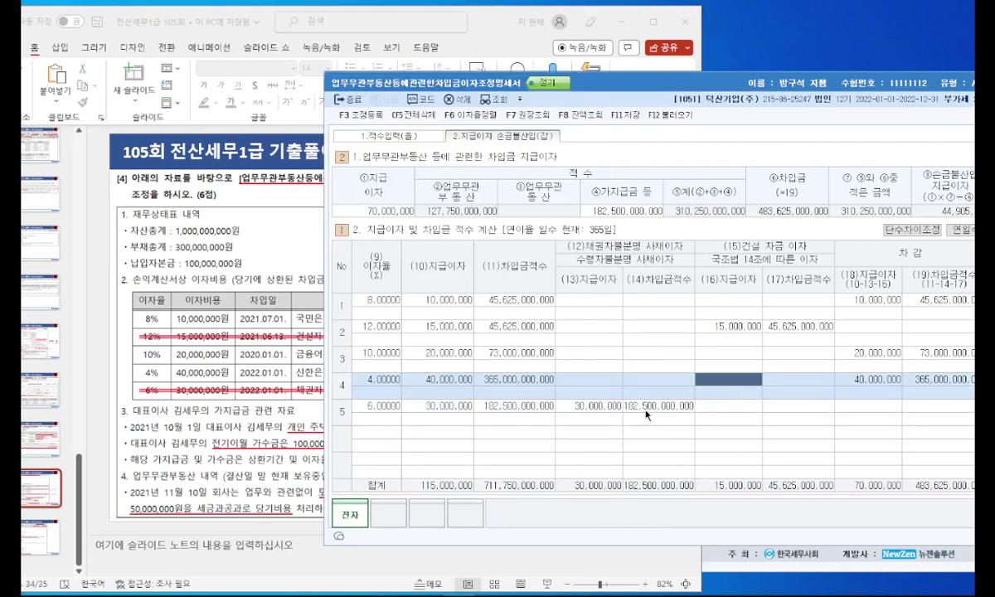
click(614, 407)
Step: Open the tax adjustment register and mark the interest items to add back
click(362, 118)
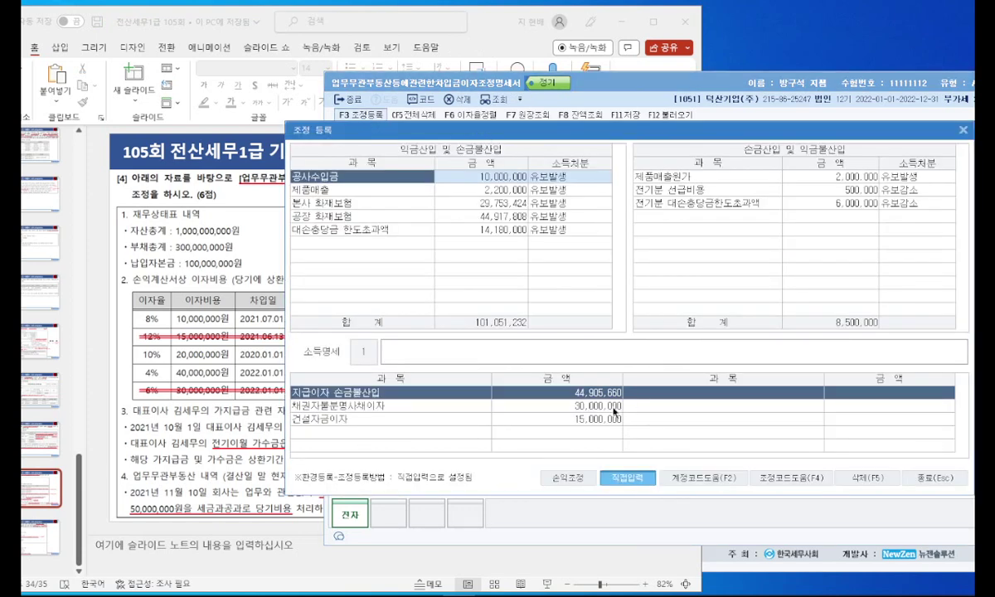
click(258, 335)
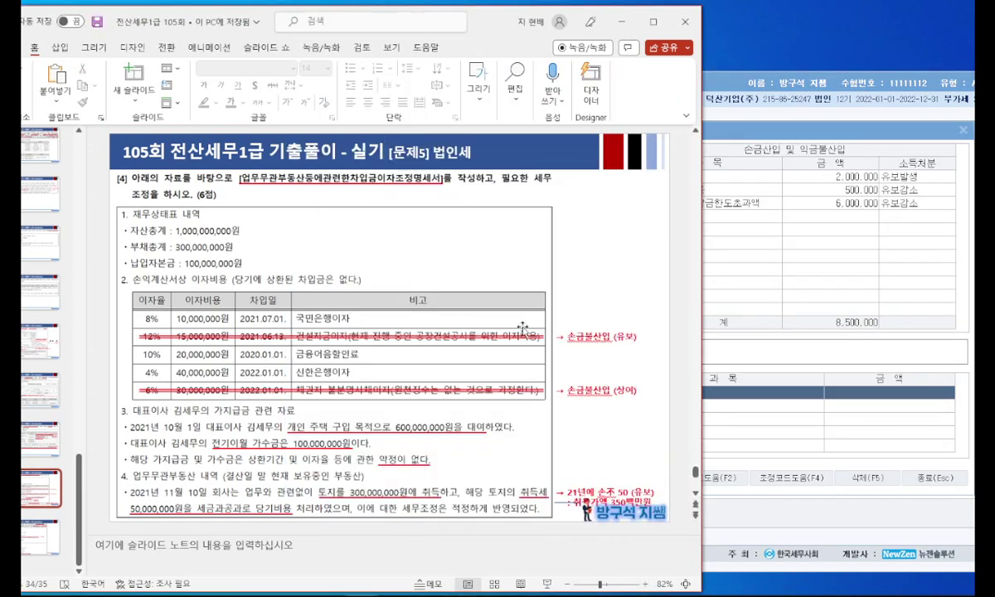
drag(301, 342, 613, 347)
drag(287, 378, 566, 383)
click(750, 330)
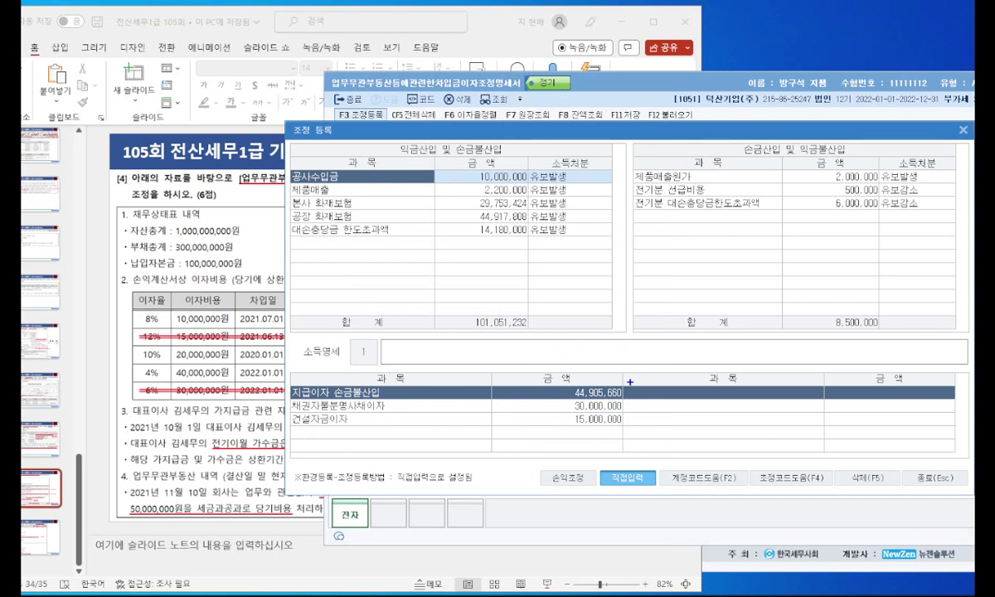
mouse_move(620, 398)
mouse_down()
mouse_move(571, 400)
mouse_move(608, 373)
mouse_up()
mouse_move(287, 395)
mouse_down()
mouse_move(379, 388)
mouse_move(448, 355)
mouse_move(485, 368)
mouse_up()
mouse_move(493, 352)
mouse_down()
mouse_move(495, 370)
mouse_move(510, 361)
mouse_up()
mouse_move(293, 408)
mouse_down()
mouse_move(401, 405)
mouse_move(395, 425)
mouse_up()
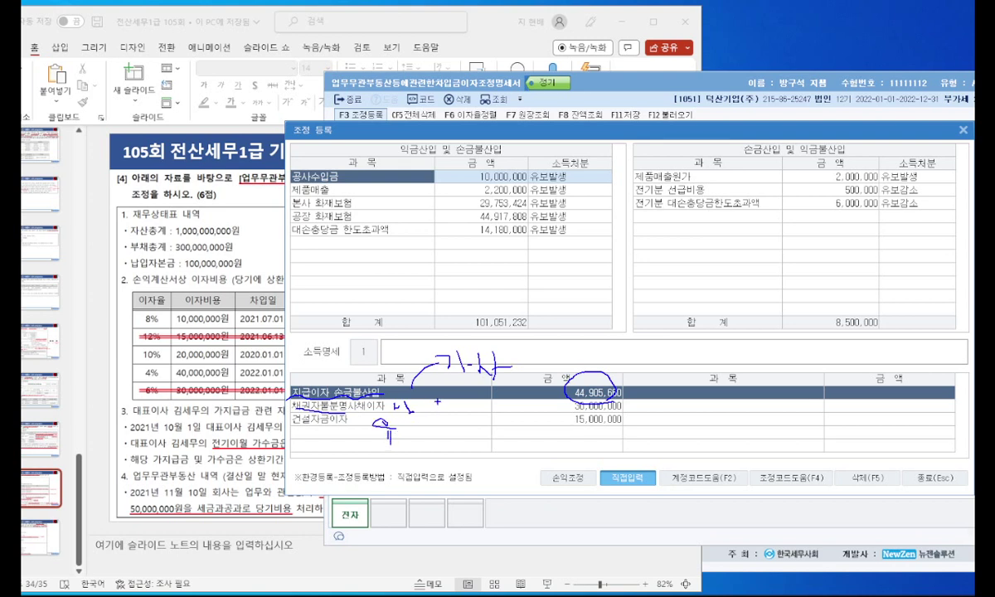
key(Escape)
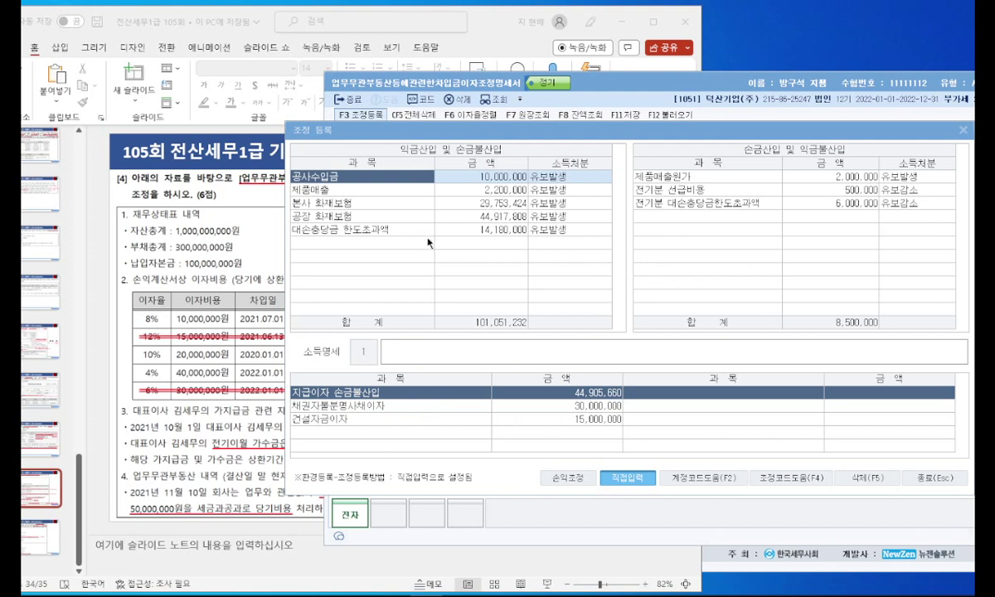
Step: Add back 지급이자 손금불산입 44,905,660 as 기타사외유출
click(384, 243)
text(지)
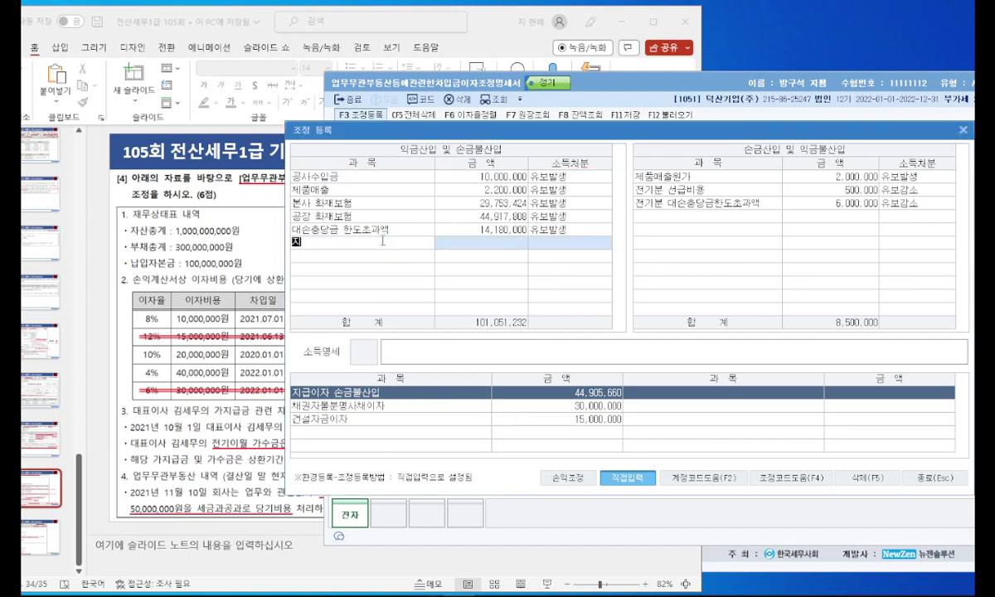
text(급이자 손금불산입)
key(Return)
text(44905660)
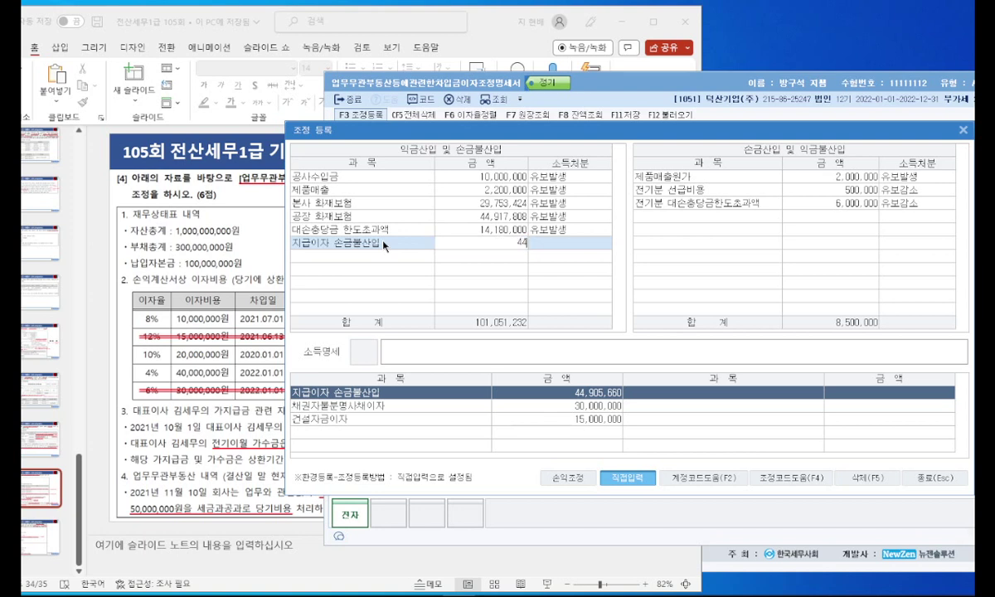
key(Return)
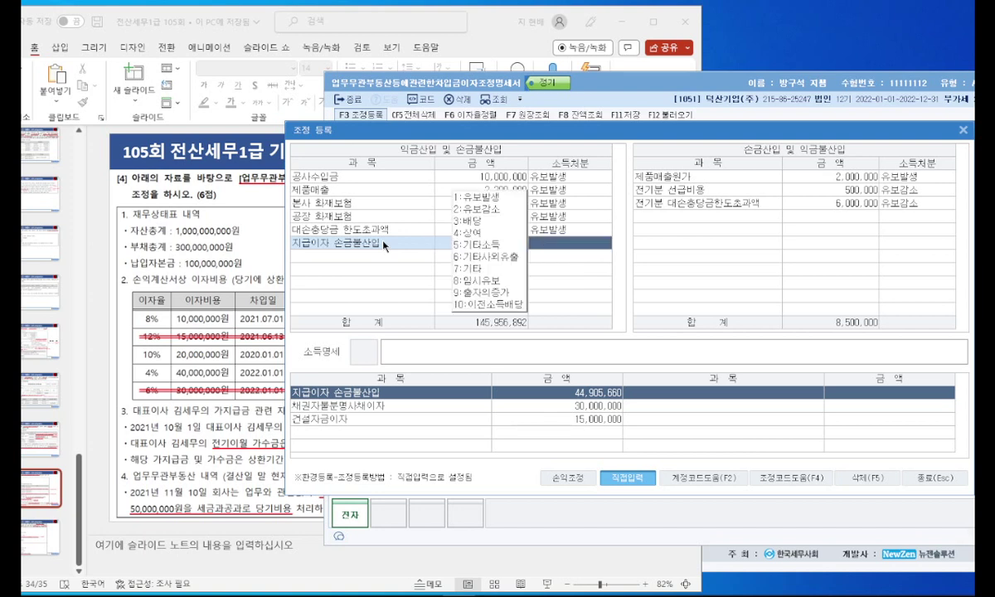
click(438, 241)
Step: Add back 채권자불분명사채이자 30,000,000 as 상여
click(371, 256)
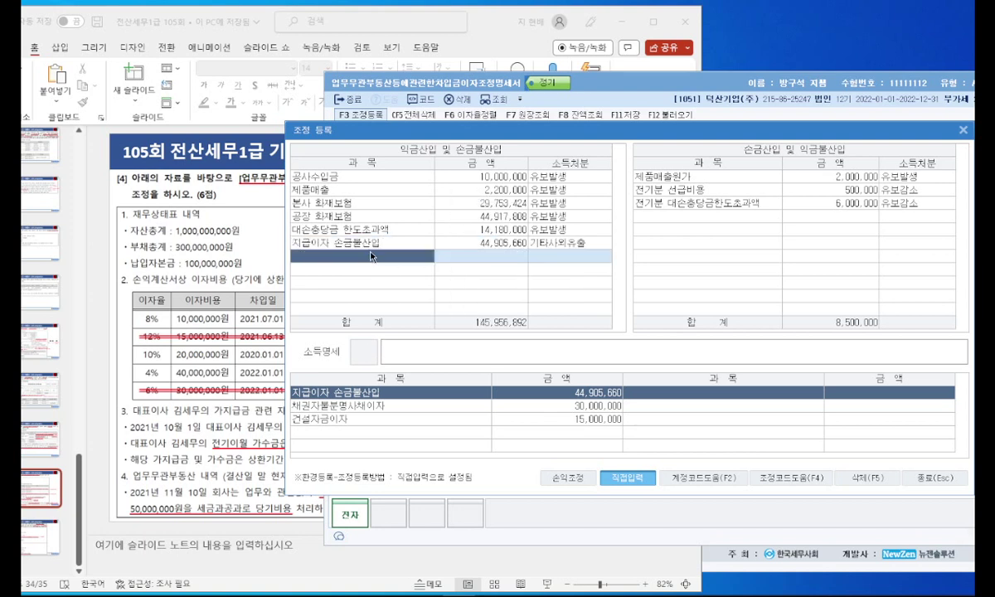
text(채권자불)
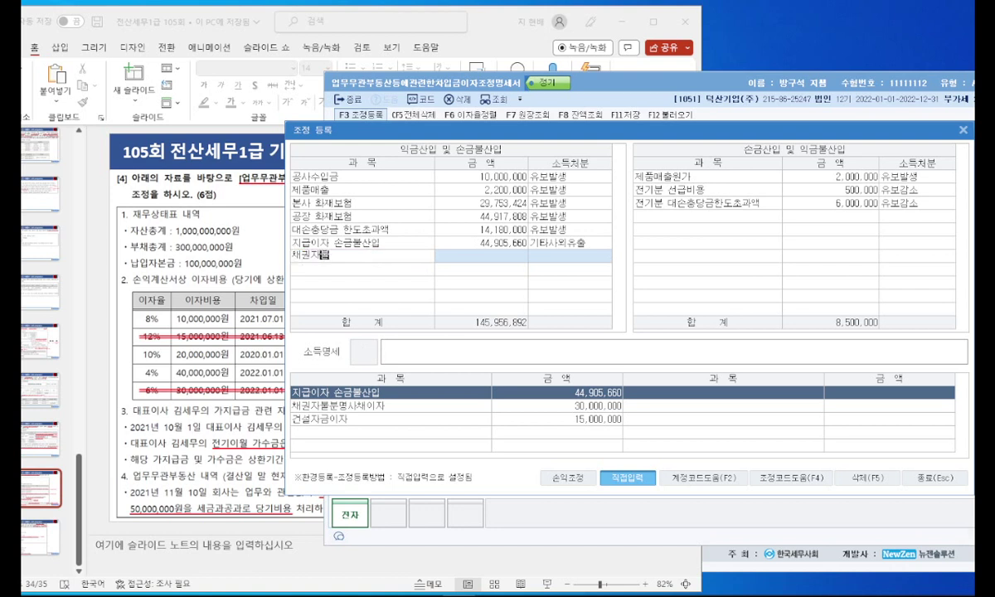
text(분명사채이자)
key(Return)
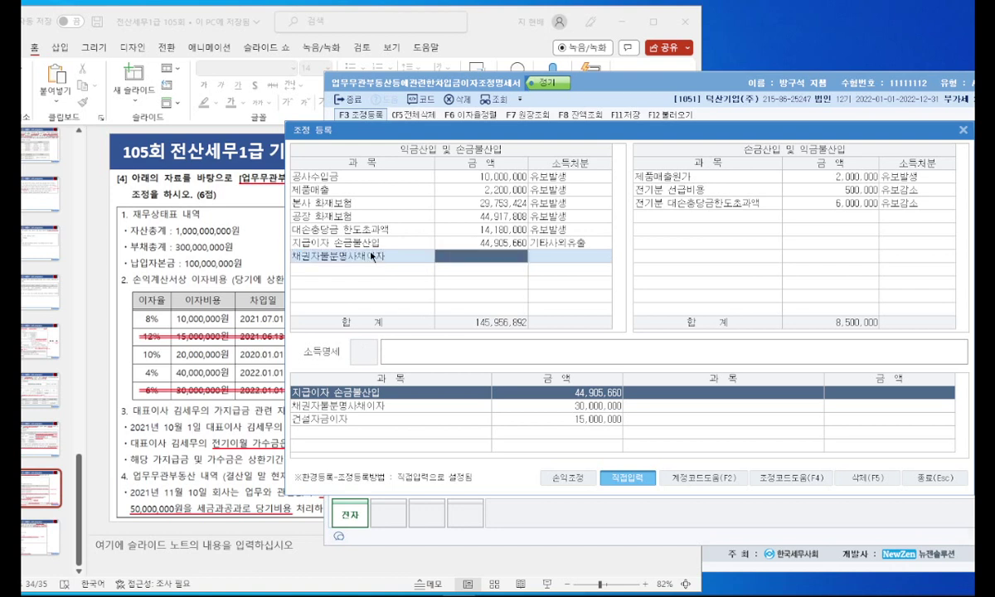
text(30000000)
key(Return)
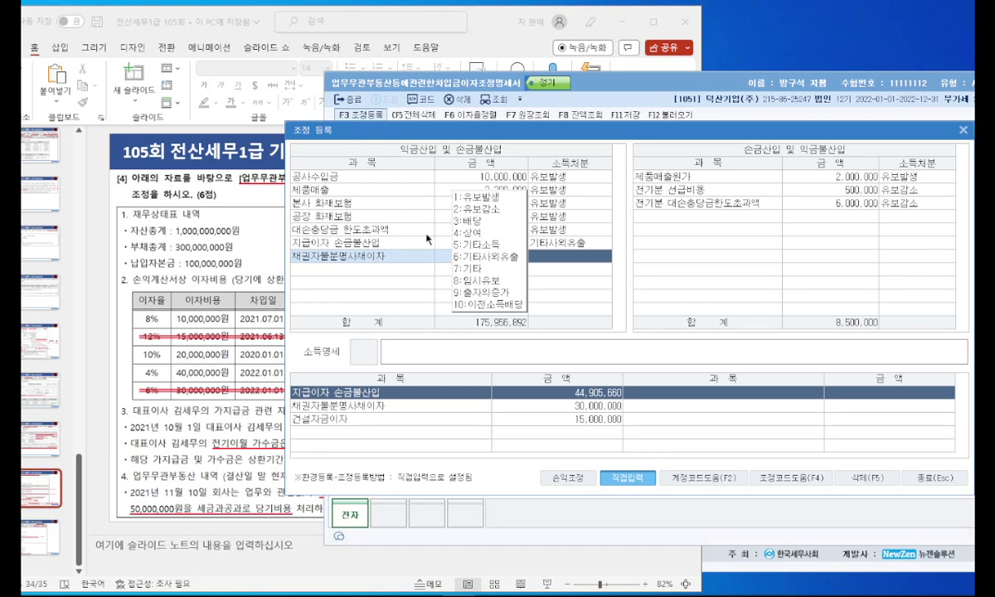
click(455, 233)
Step: Add back 건설자금이자 15,000,000 as 유보발생 and close the register
text(건설ㅈ자금이자)
key(Return)
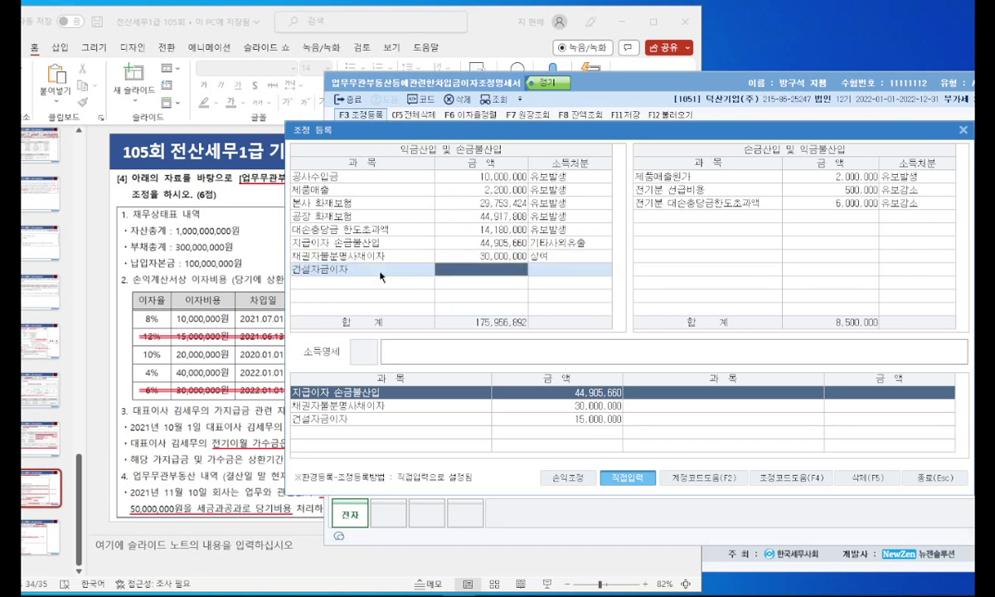
text(15000000)
key(Return)
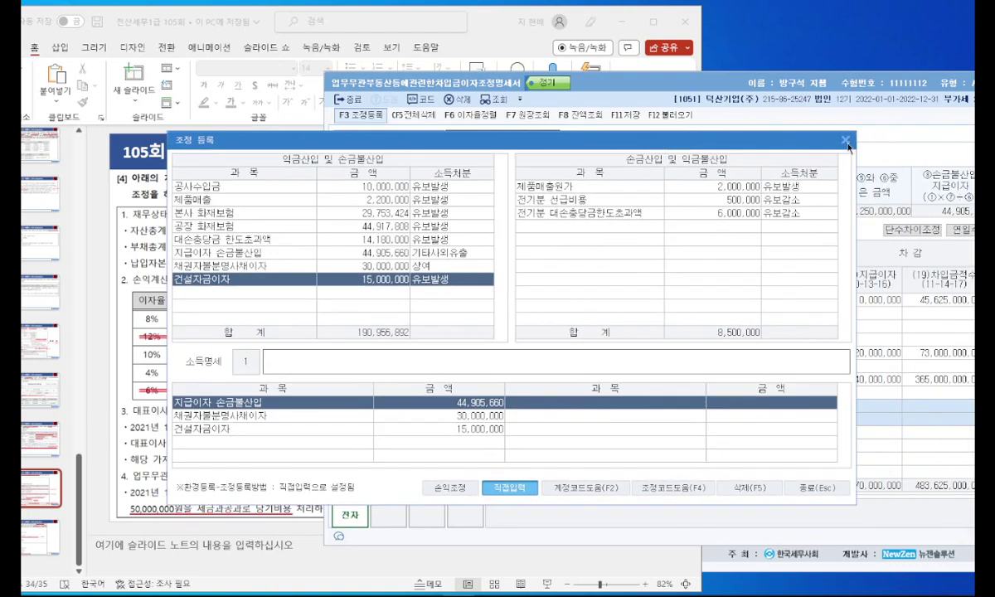
key(Escape)
Step: Present slide 35's 문제5 business-car problem, revealing its underlines, then return to editing view
click(498, 40)
double_click(501, 27)
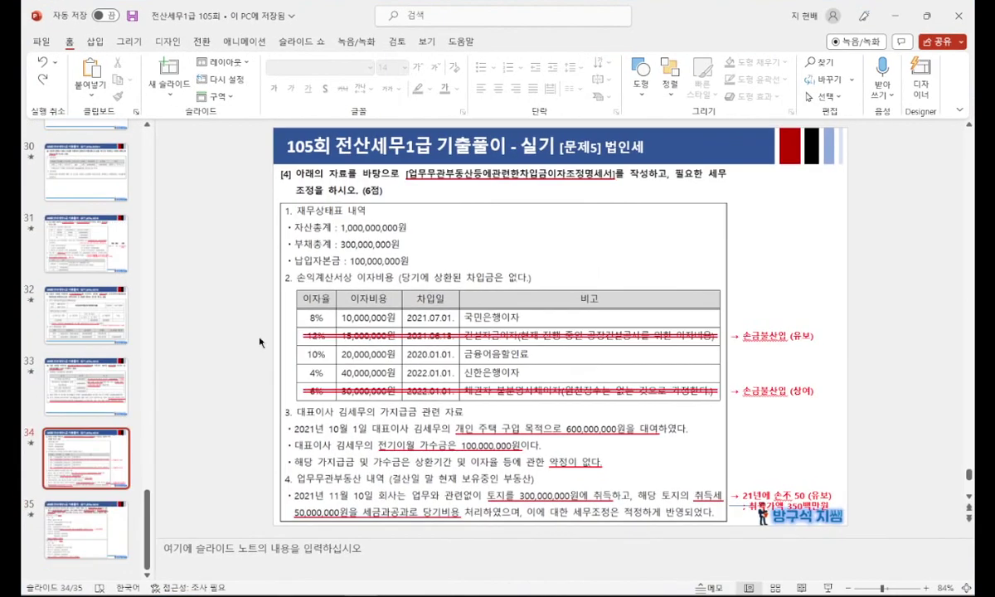
click(60, 511)
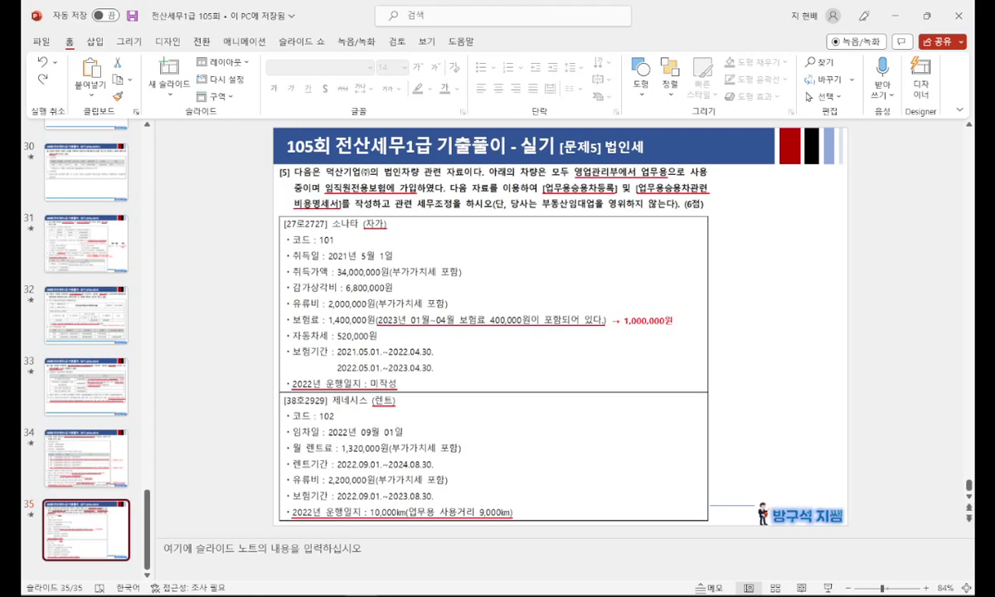
key(shift+F5)
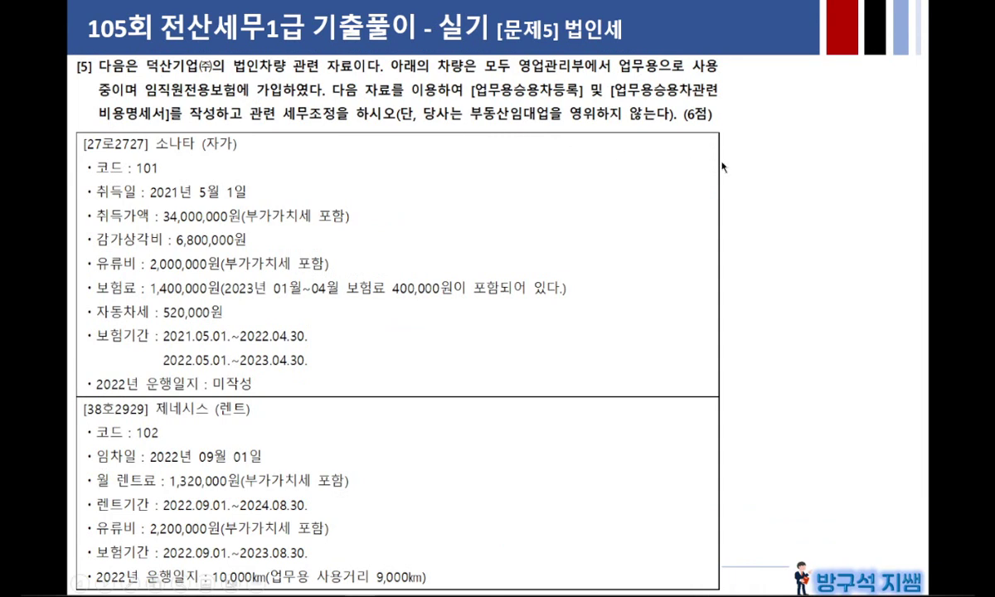
key(Right)
key(Right)
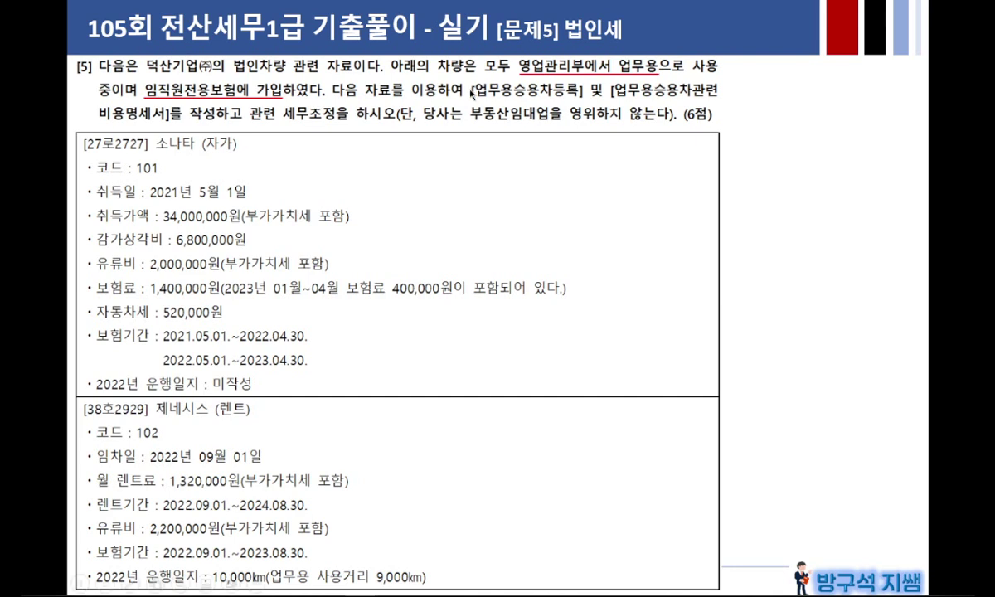
key(Right)
key(Right)
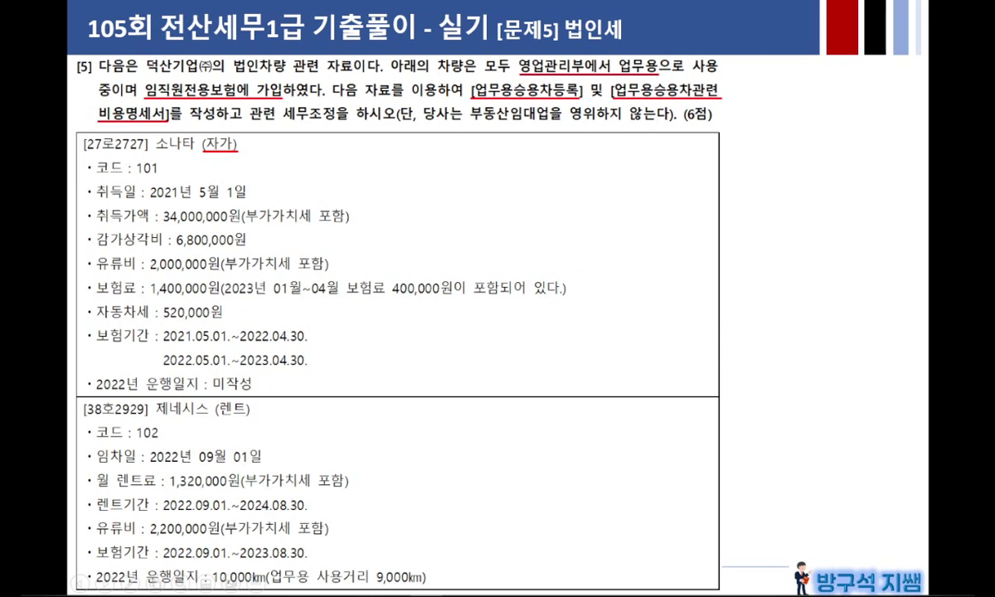
click(229, 179)
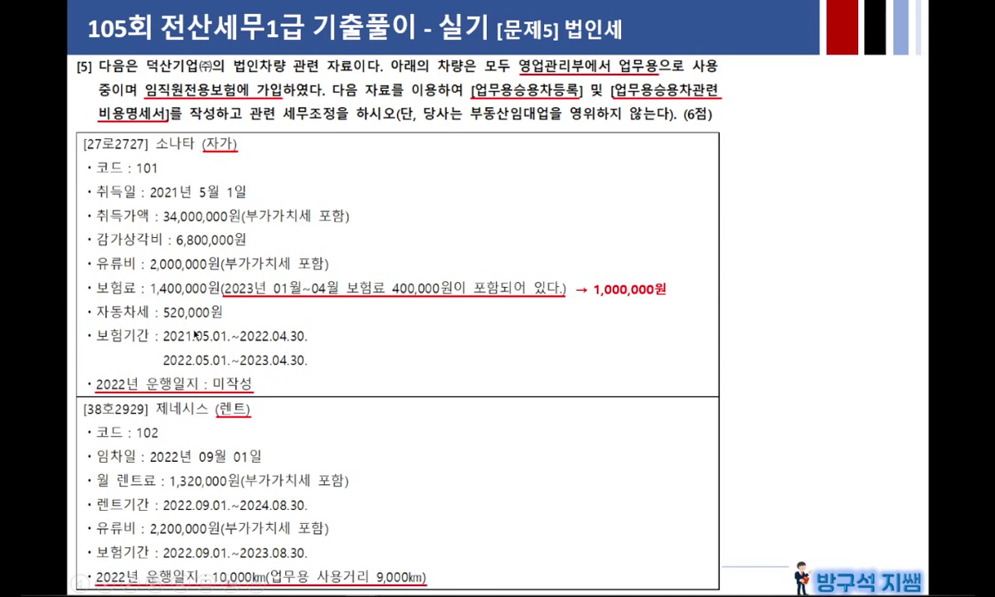
drag(248, 387, 255, 389)
key(Escape)
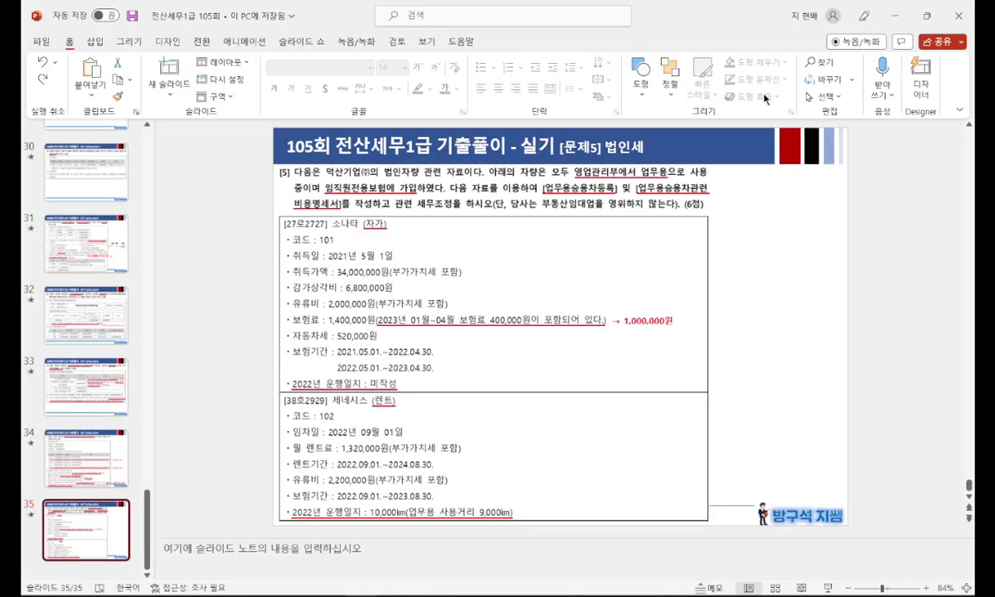
drag(705, 23, 383, 33)
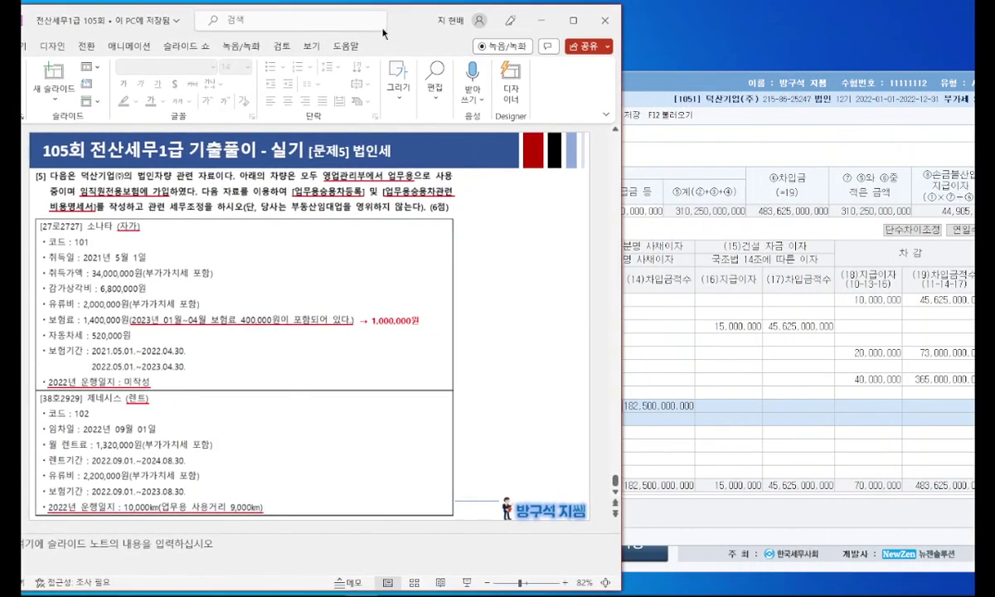
Step: Close the interest schedule and open 업무용승용차관련비용명세서 from the 법인조정 I menu
drag(664, 83, 508, 75)
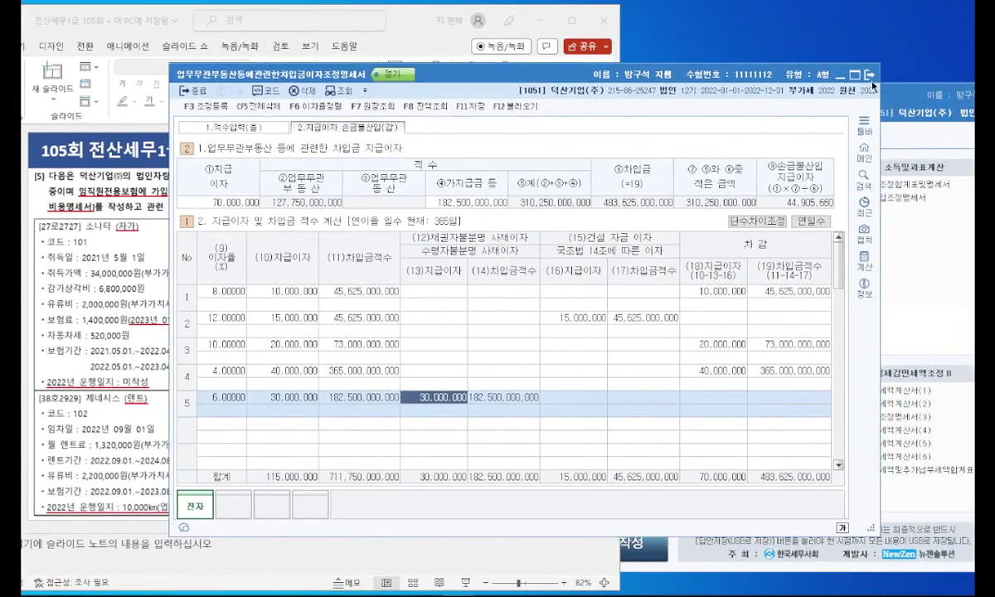
click(870, 75)
drag(810, 82, 640, 58)
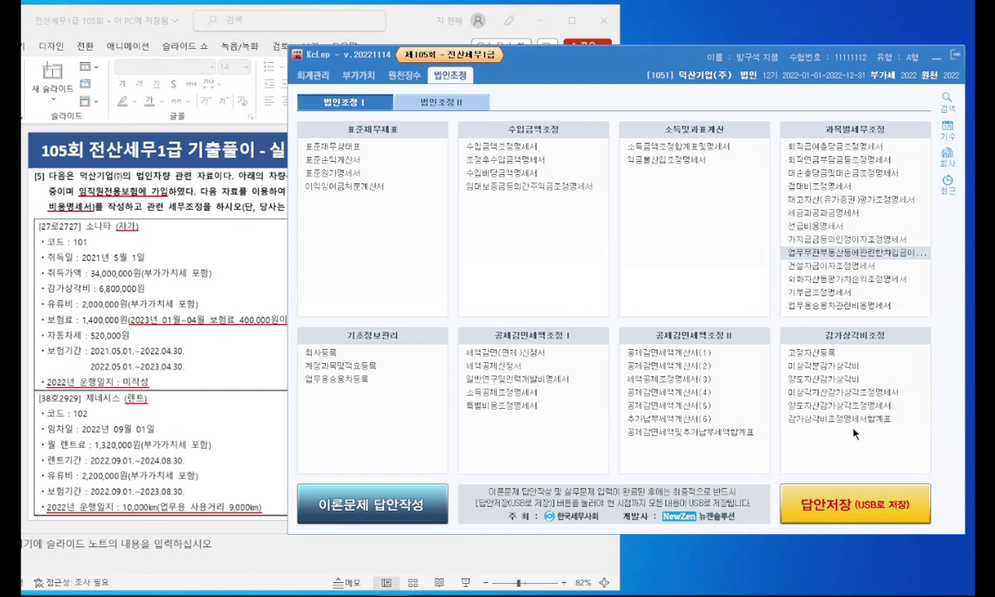
click(455, 106)
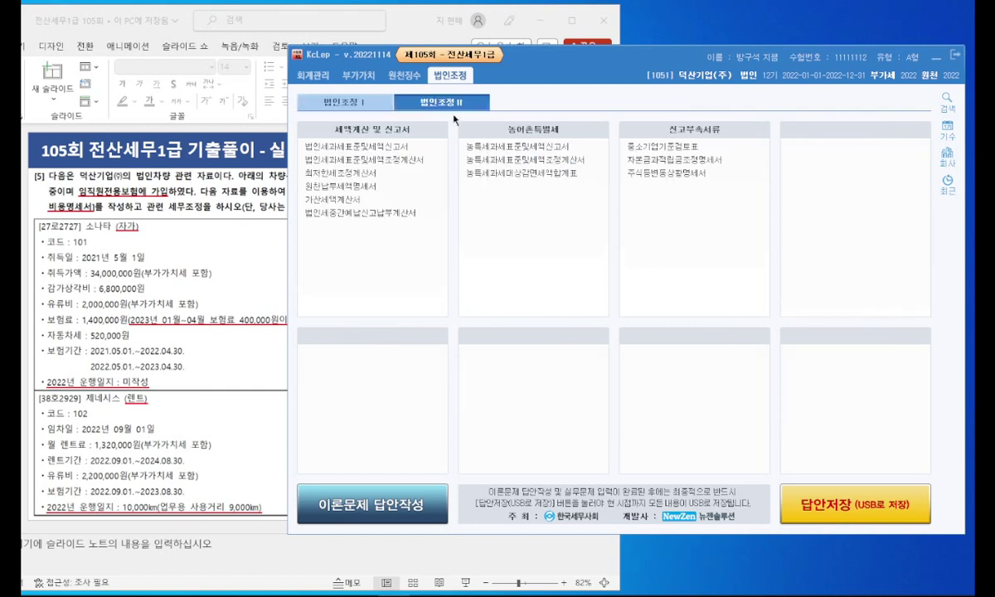
click(382, 107)
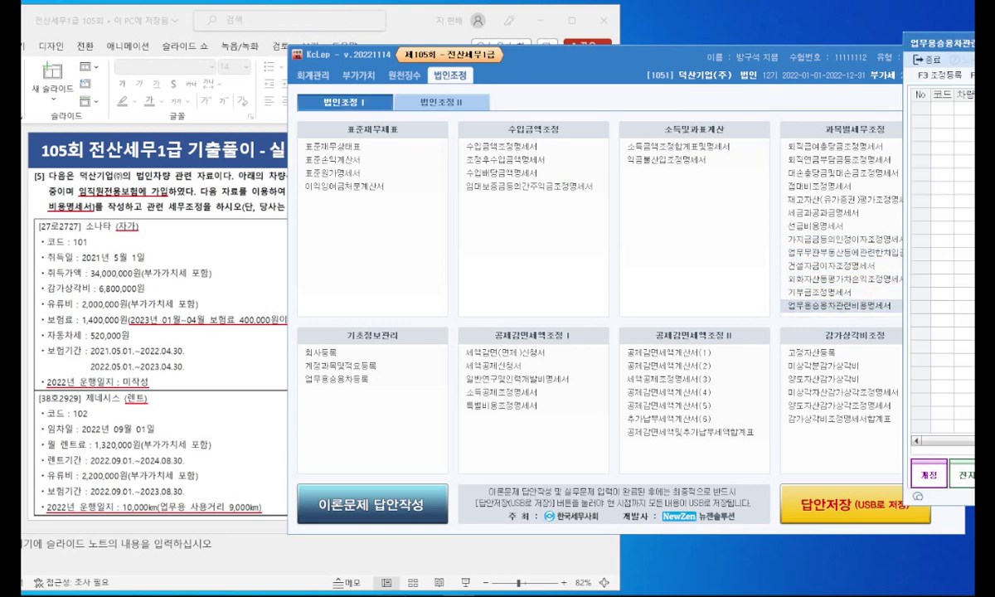
click(842, 305)
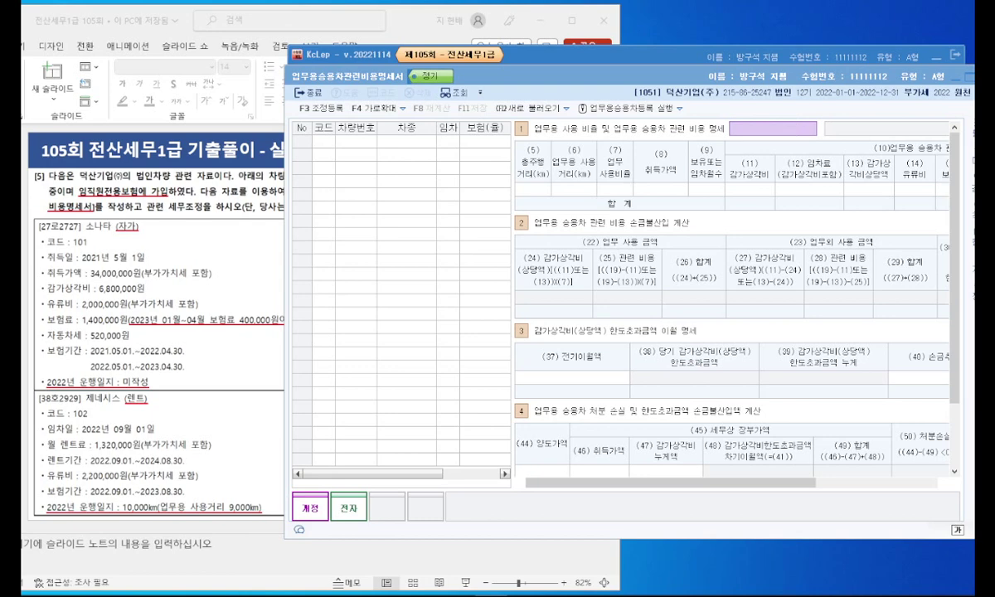
click(632, 109)
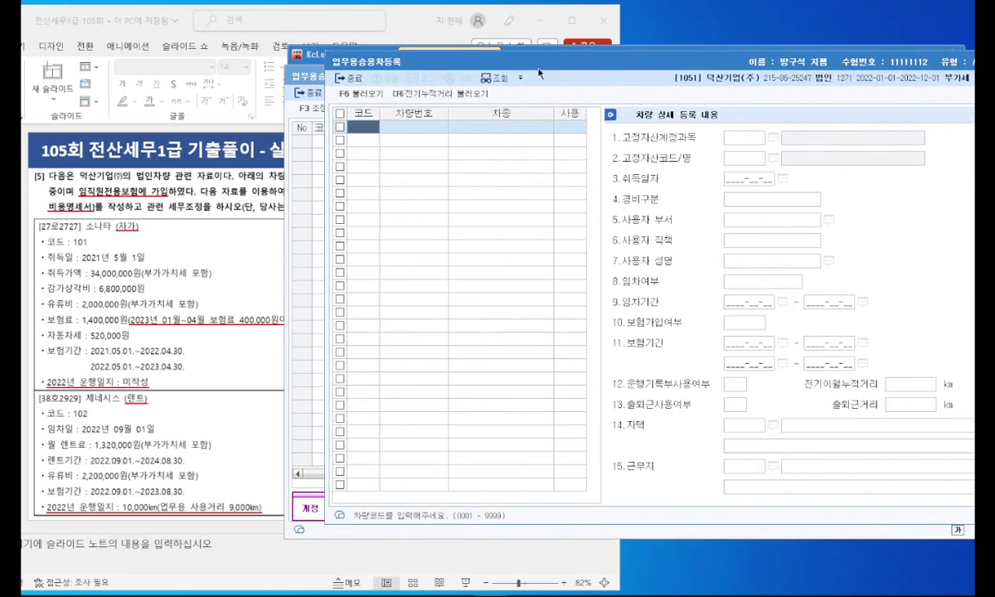
text(010)
key(Return)
text(27로)
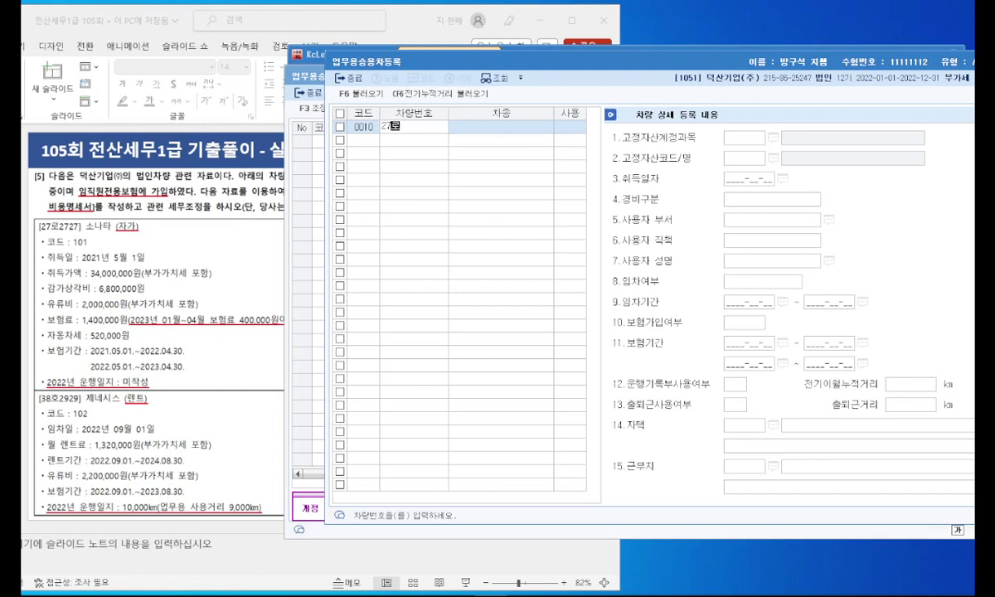
text(2727)
key(Return)
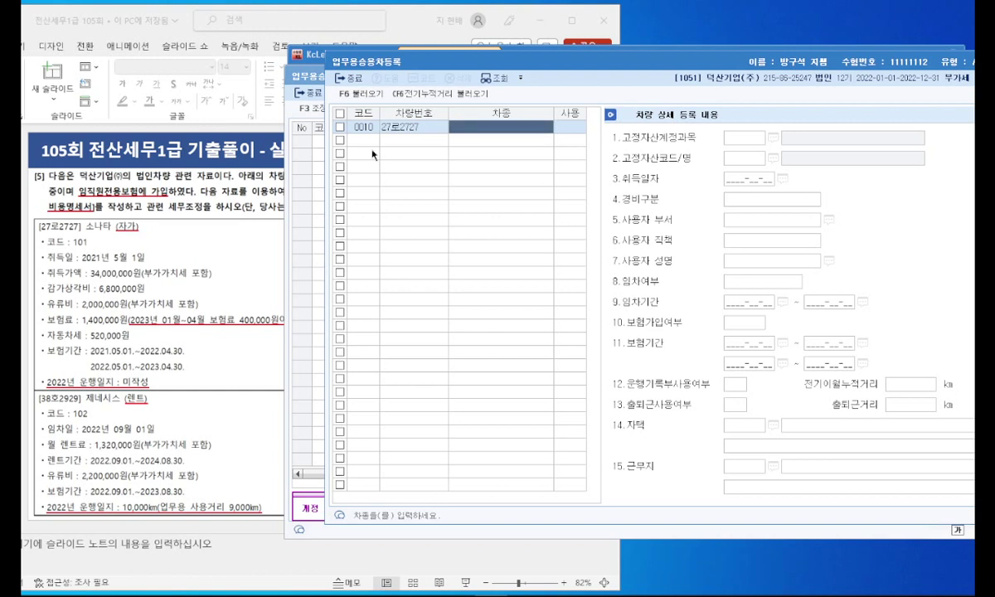
text(소나타)
key(Return)
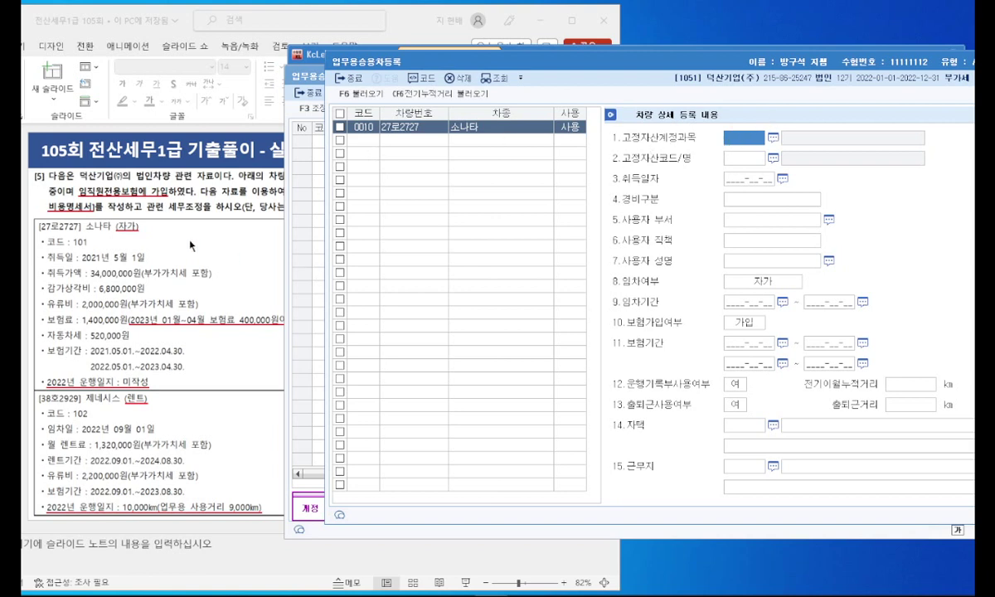
Step: Assign account 0208 차량운반구, acquisition date 2021-05-01, and 800번대 판관비 expenses
key(F2)
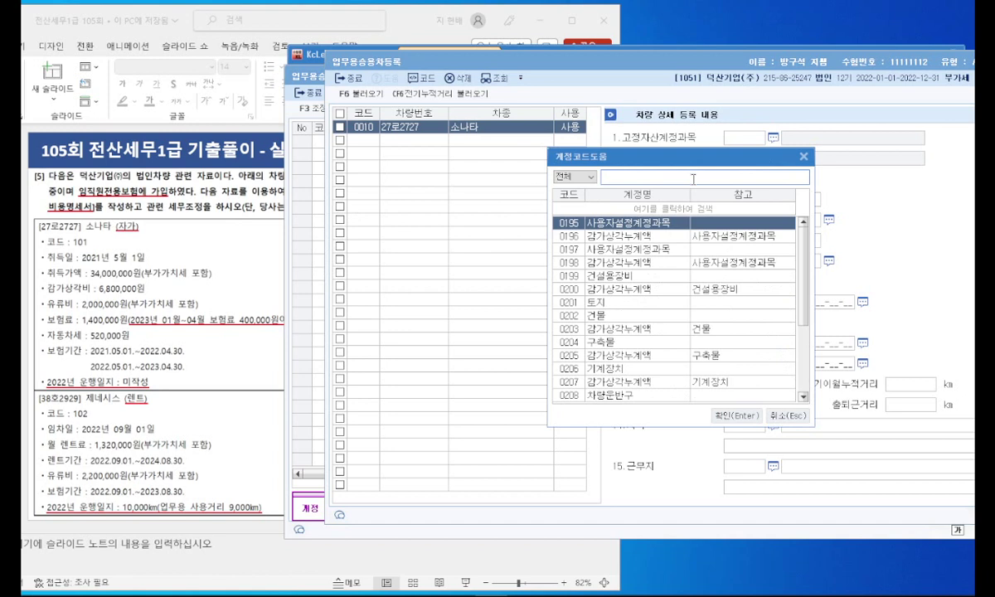
text(차량운반구)
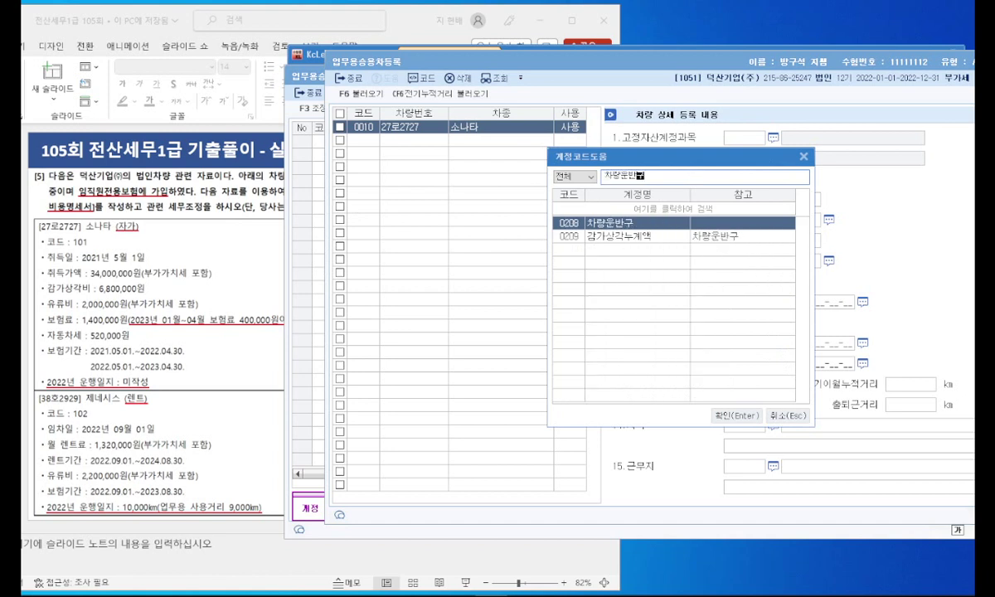
key(Return)
key(Return)
text(2021-05-01)
key(Return)
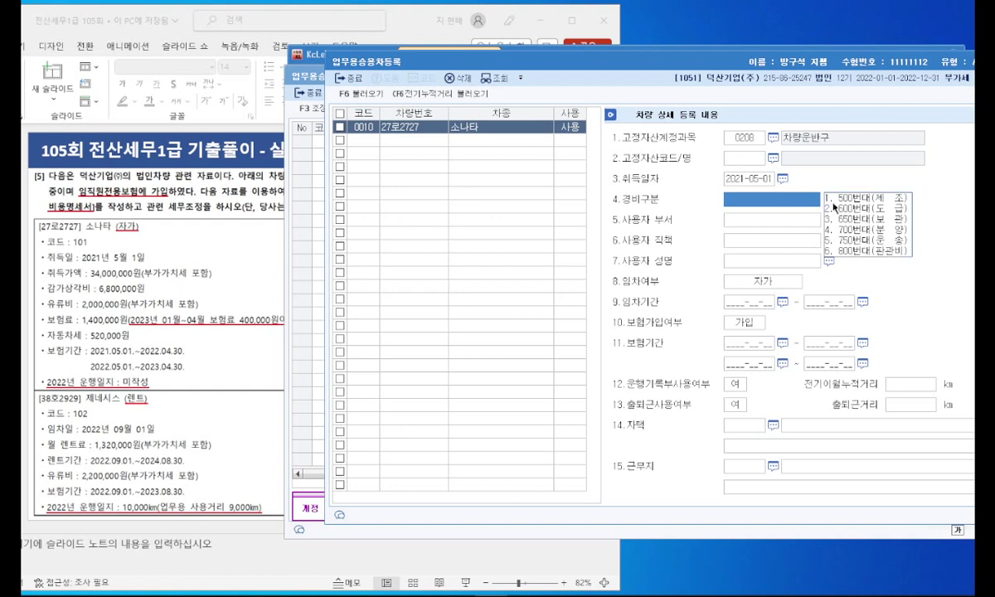
click(863, 251)
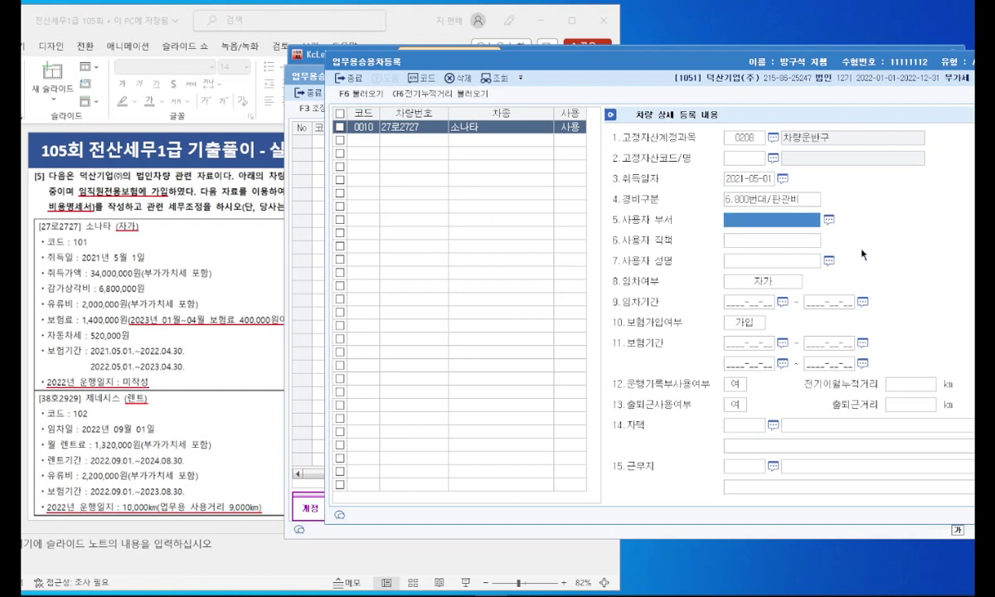
Step: Enter insurance periods 2021-05-01~2022-04-30 and 2022-05-01~2023-04-30, and mark no driving logbook
click(744, 348)
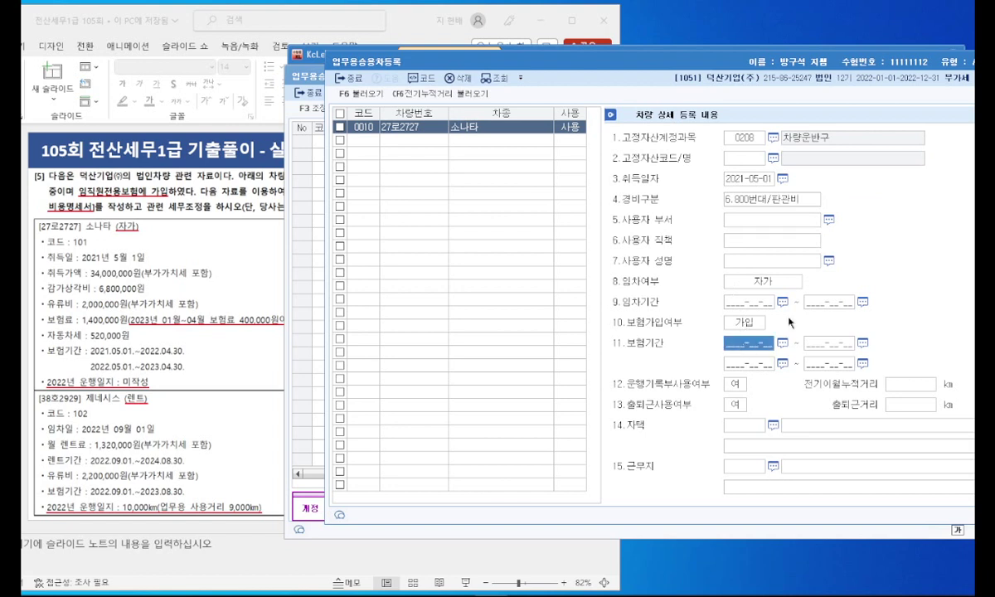
text(20210501)
key(Return)
text(20210430)
key(Return)
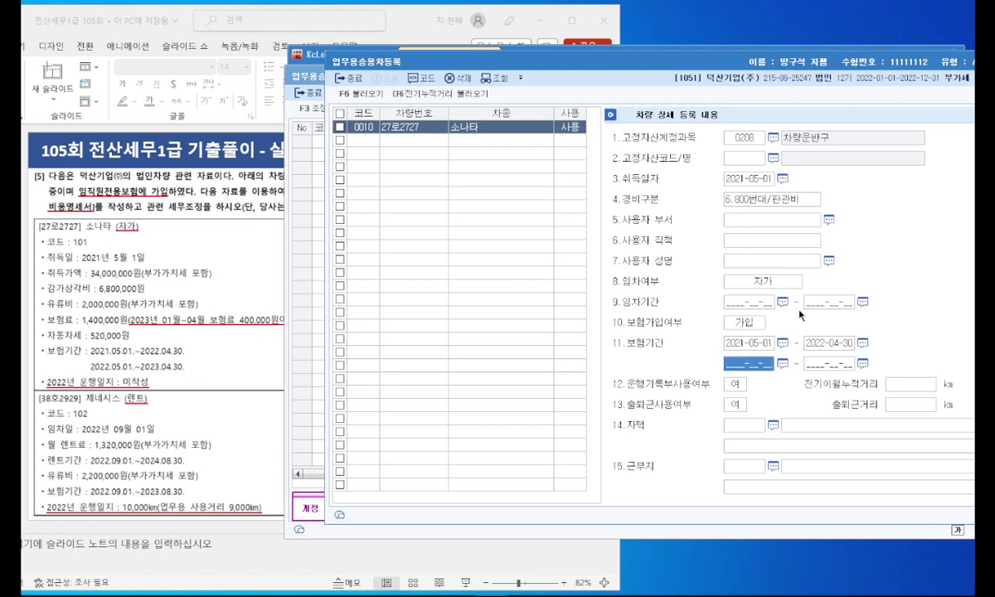
text(20220501)
key(Return)
text(2023-04-30)
key(Return)
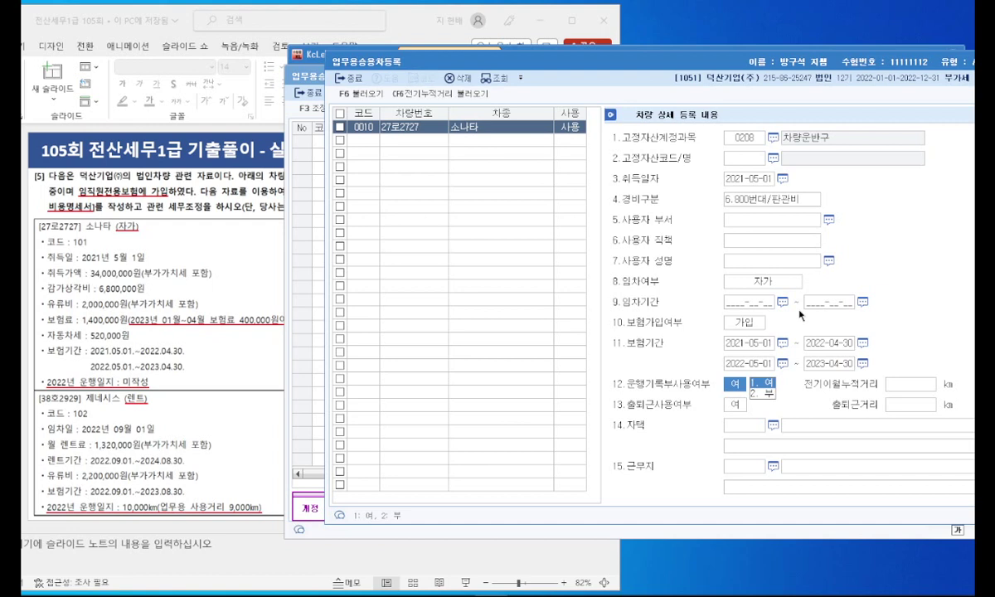
click(769, 396)
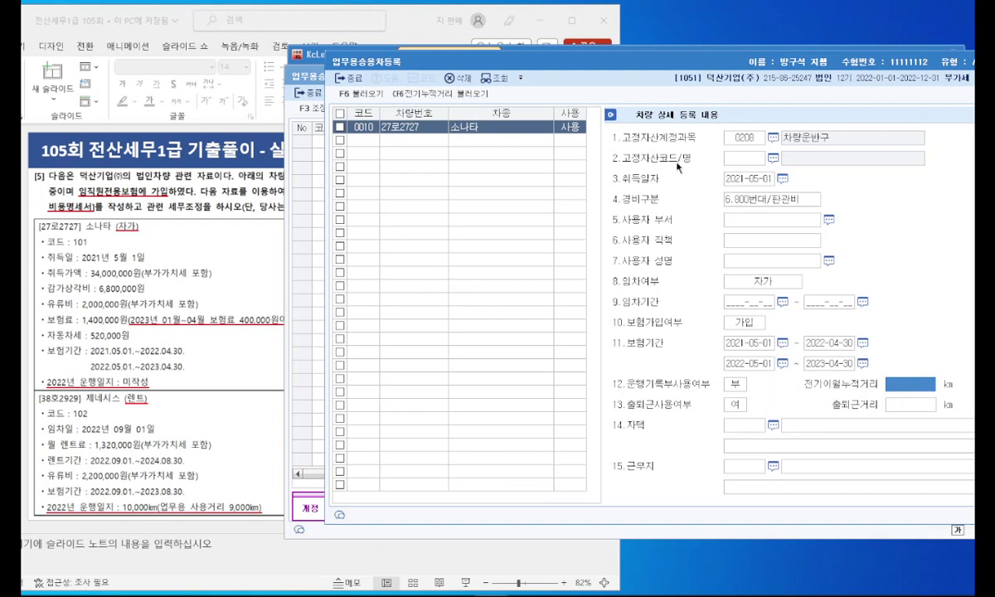
click(350, 138)
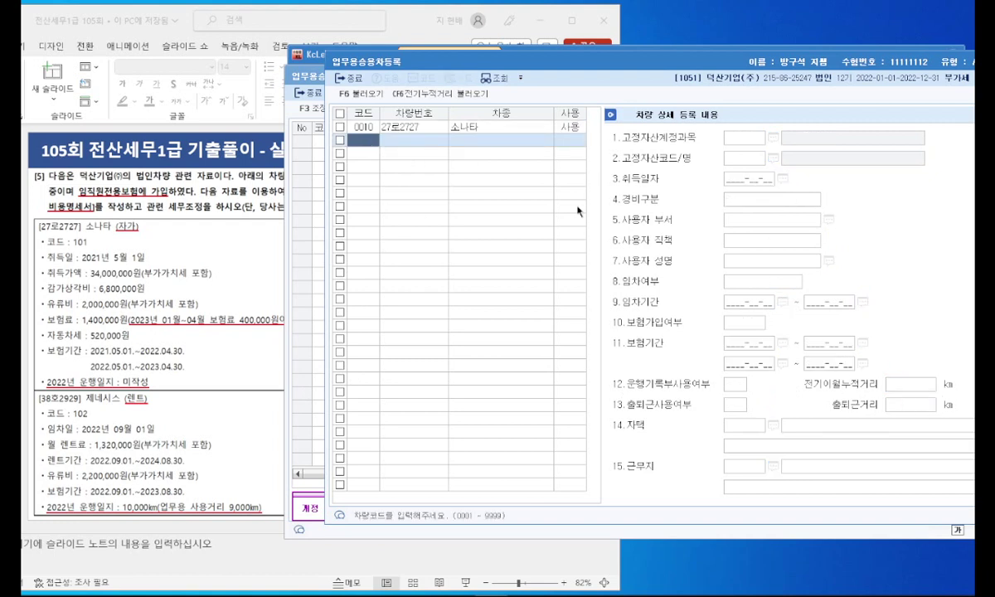
text(0102)
key(Return)
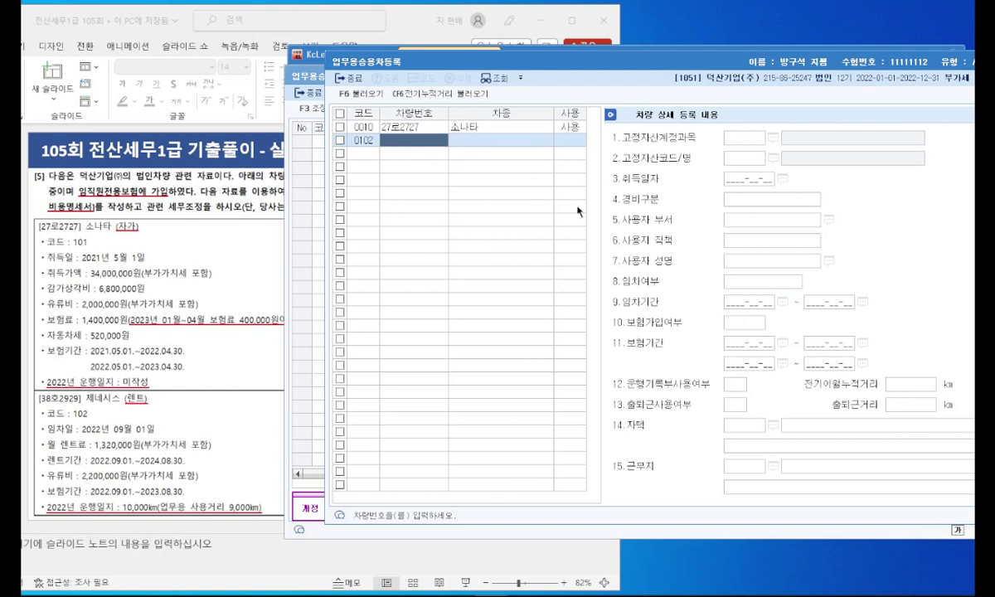
text(38호2929)
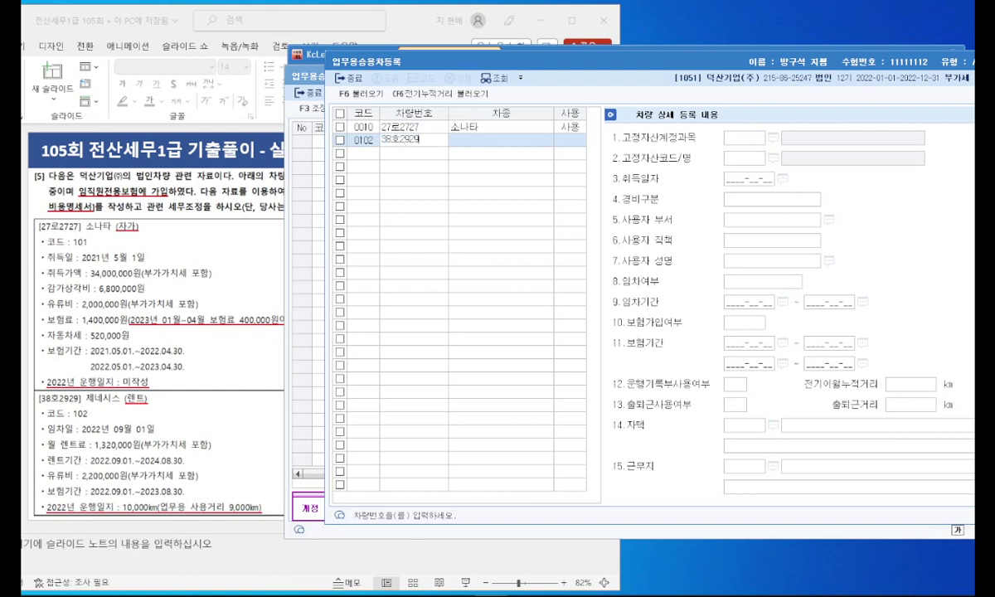
key(Return)
text(제네시스)
key(Return)
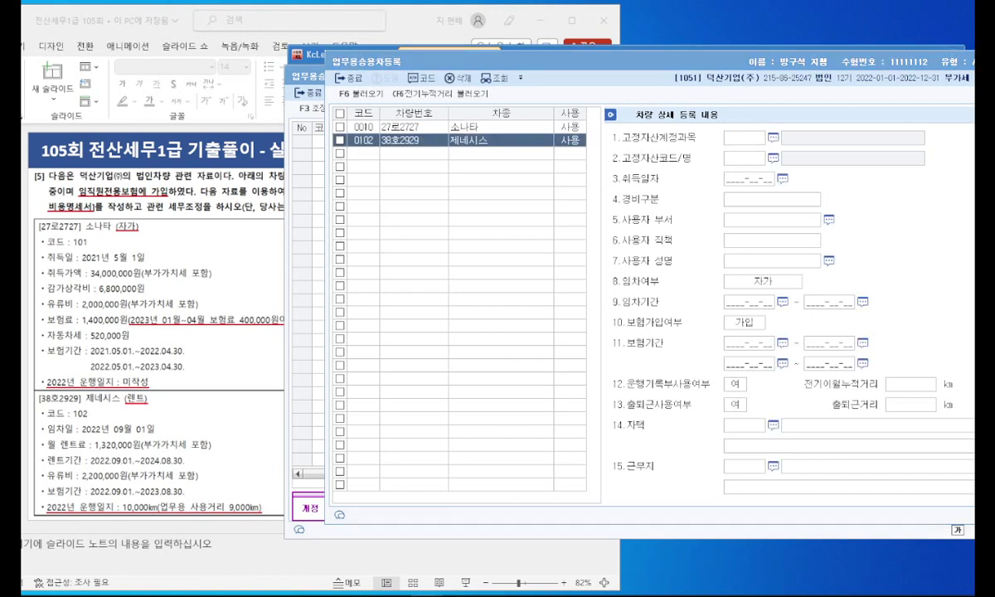
Step: Set acquisition 2022-09-01, 800번대 expenses, 렌트 lease 2022-09-01~2024-08-30, insurance 2022-09-01~2023-08-30
click(729, 180)
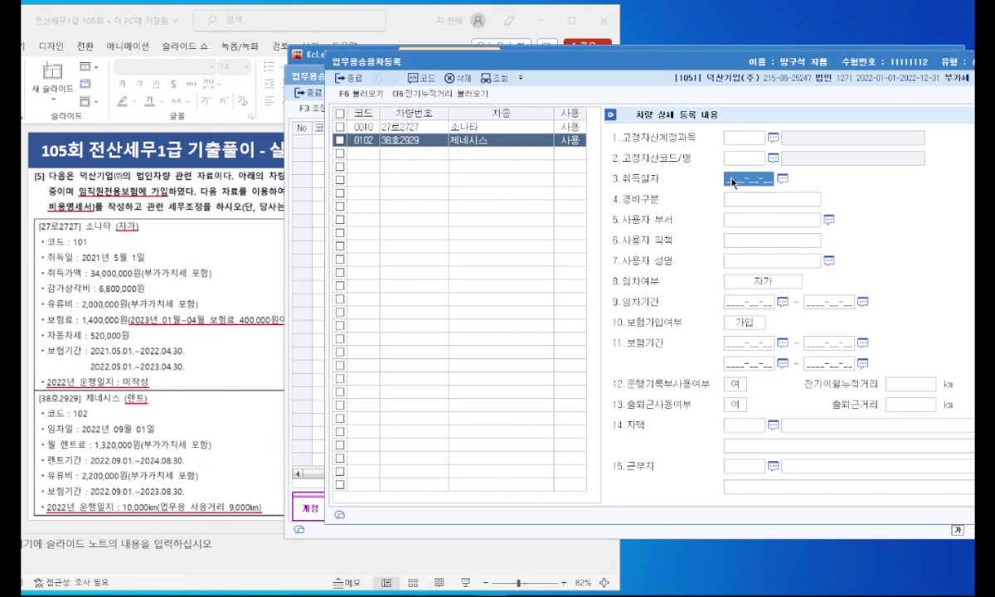
text(20220901)
key(Return)
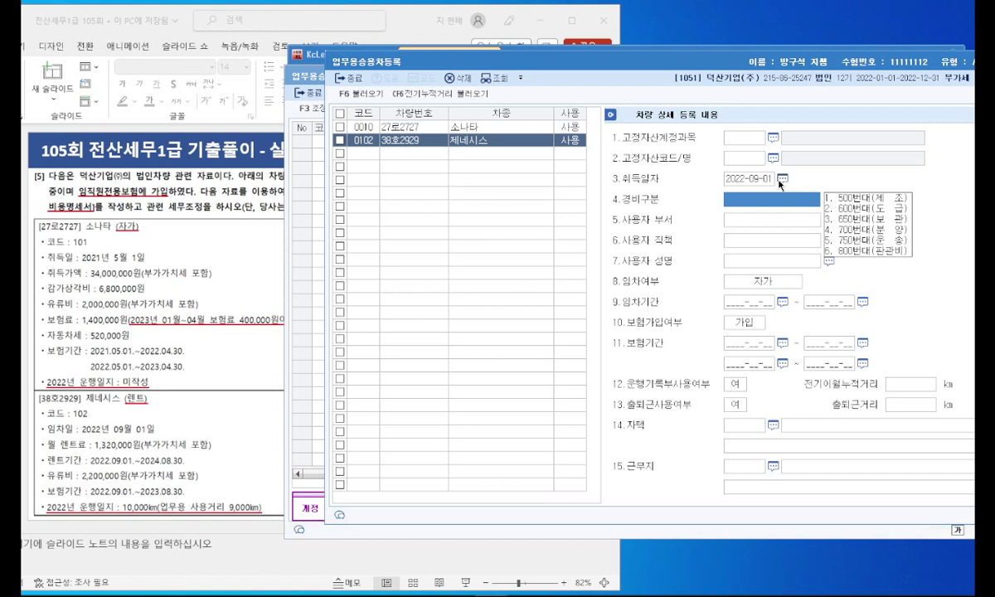
click(854, 249)
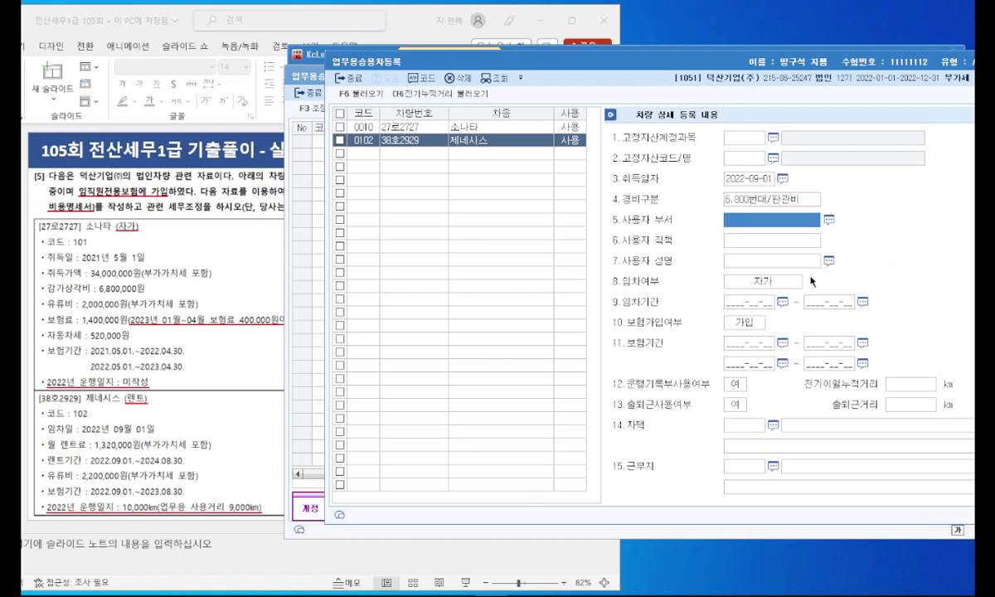
click(772, 282)
click(768, 292)
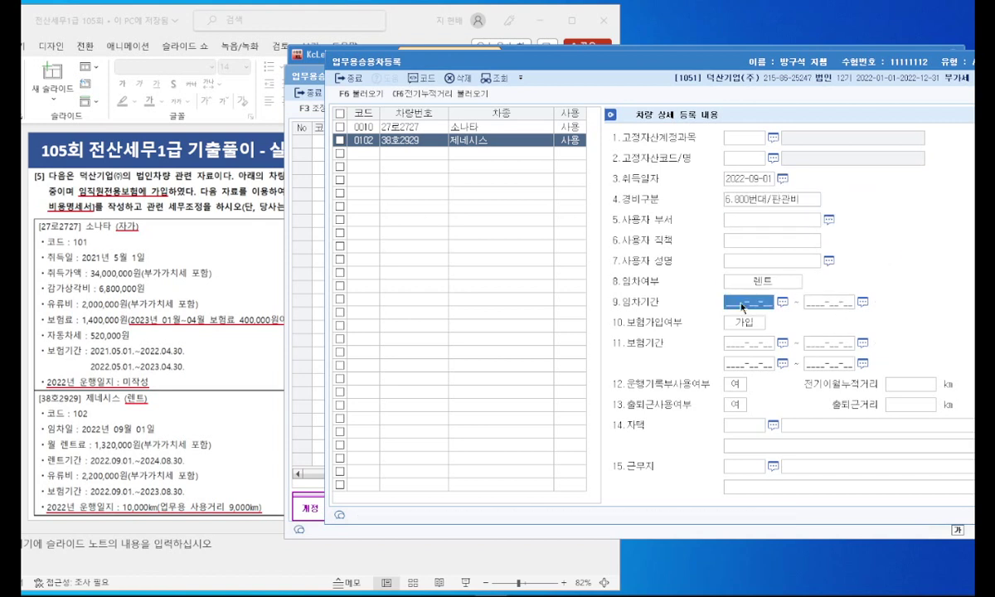
text(2022-09-01 ~ 202)
text(4-08-30)
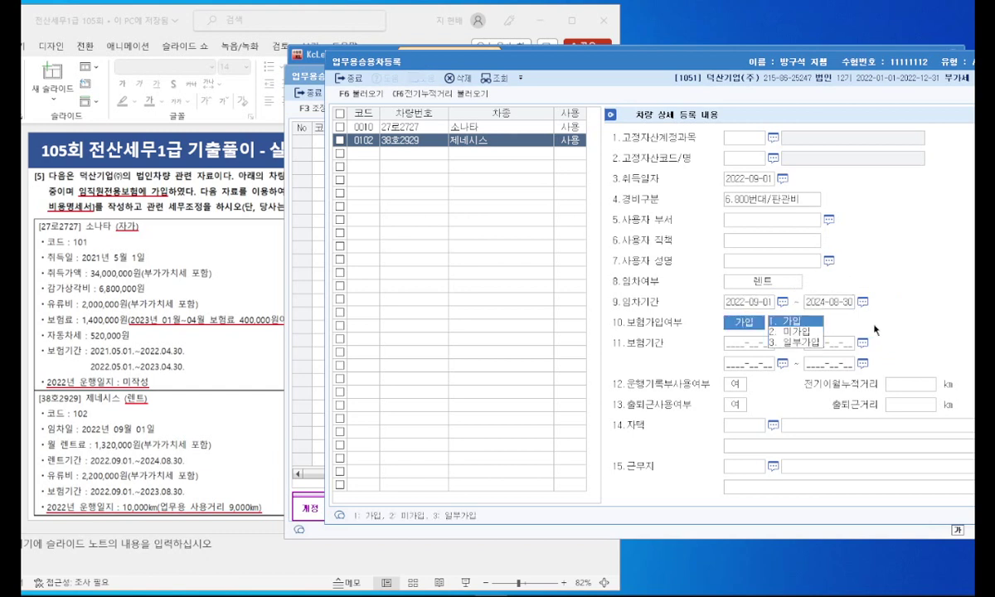
click(731, 344)
text(20220901)
text(202)
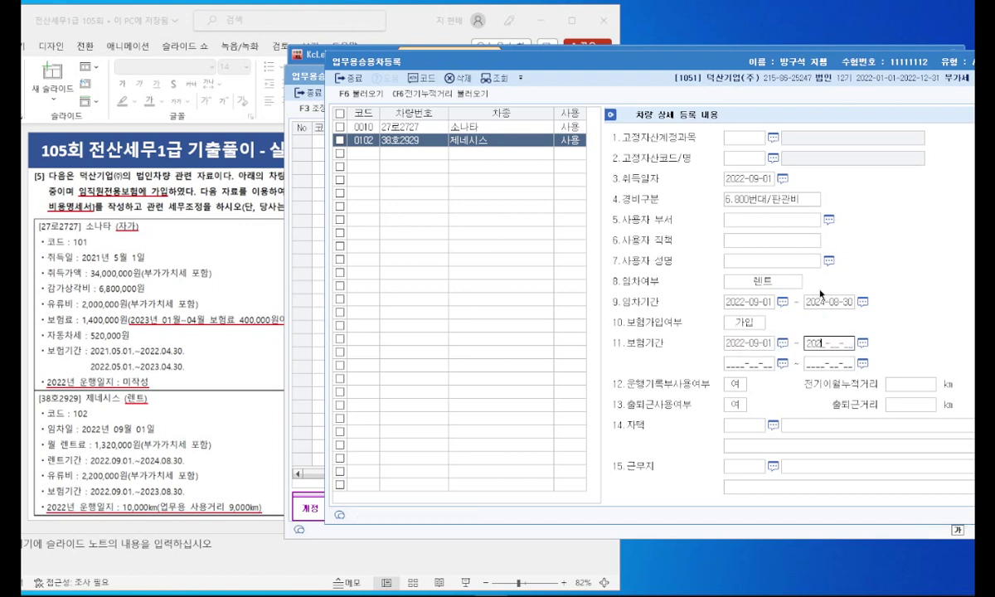
text(30830)
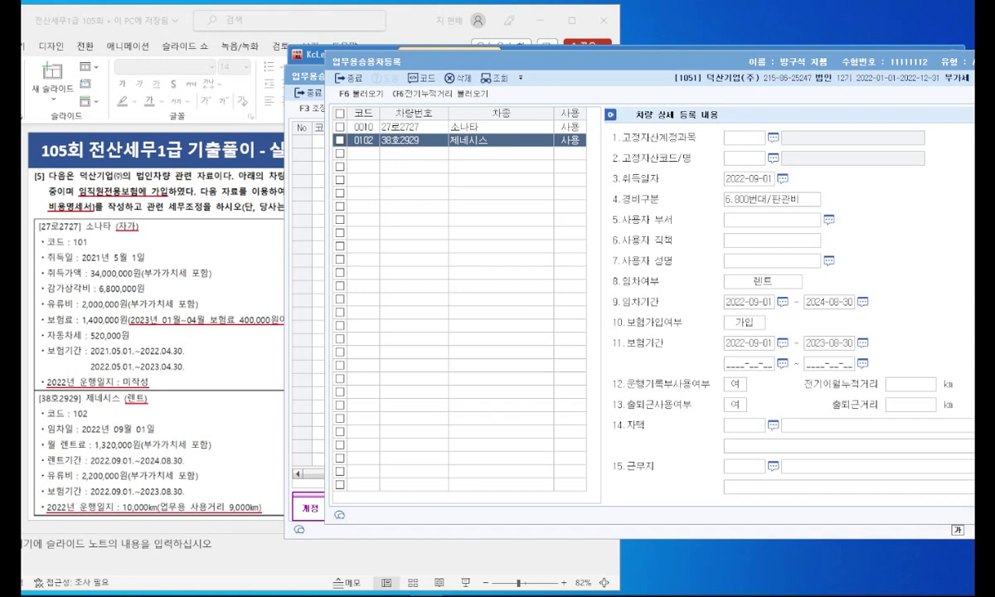
drag(730, 68, 614, 70)
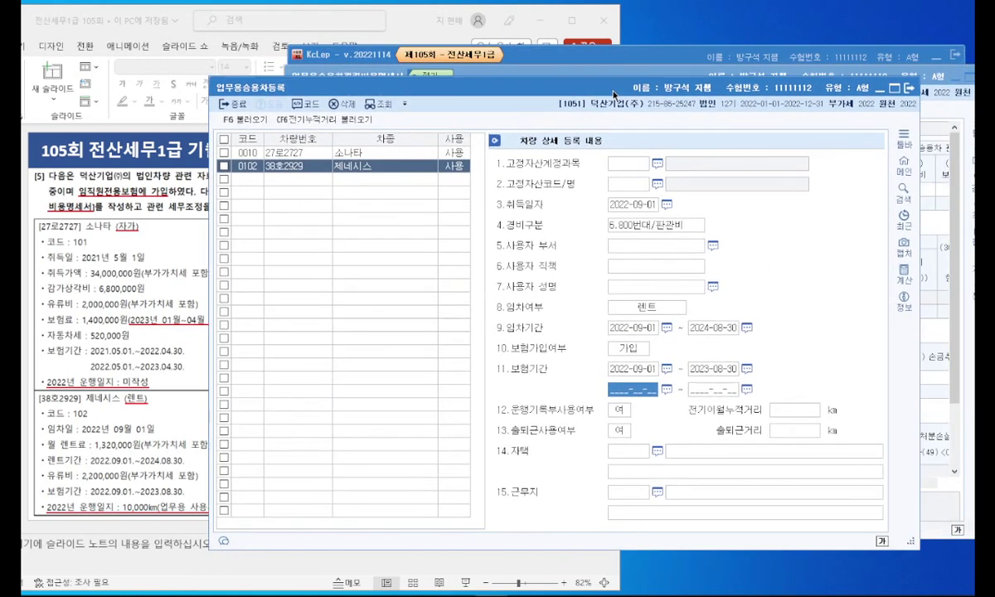
Step: Load the registered cars into the statement and enter the 소나타's cost 34,000,000 and depreciation 6,800,000
click(907, 96)
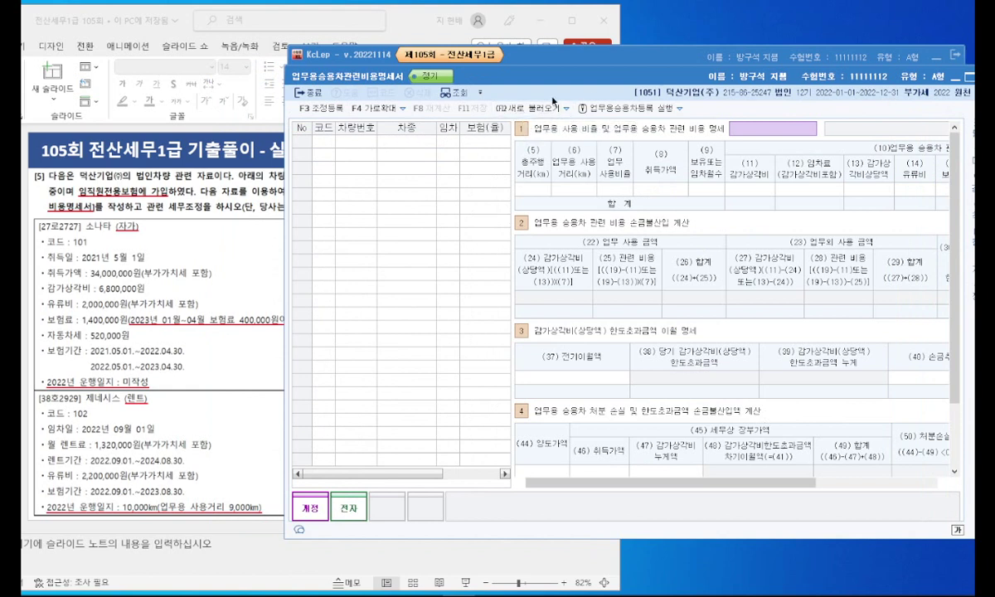
click(514, 108)
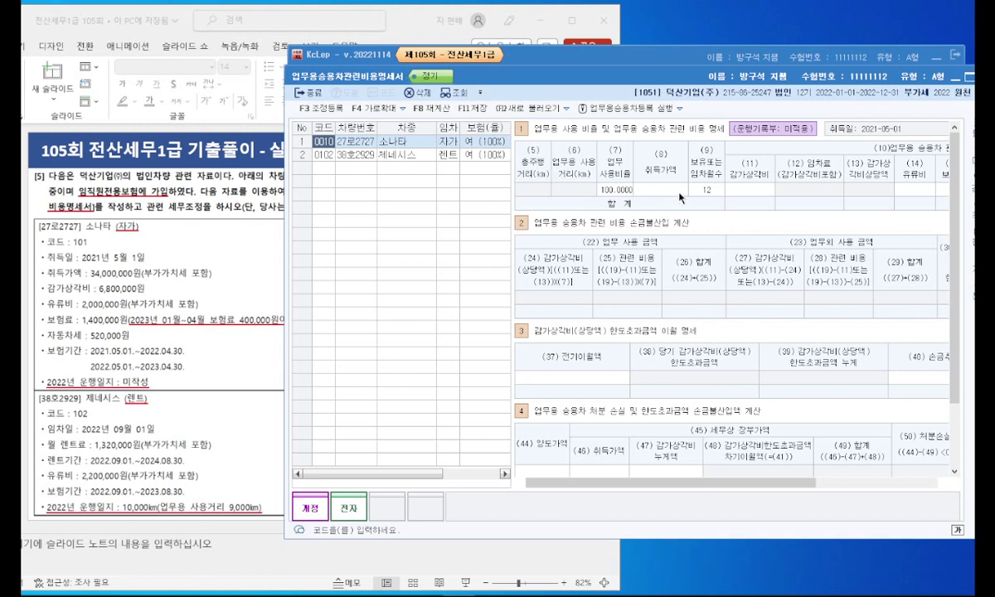
click(676, 190)
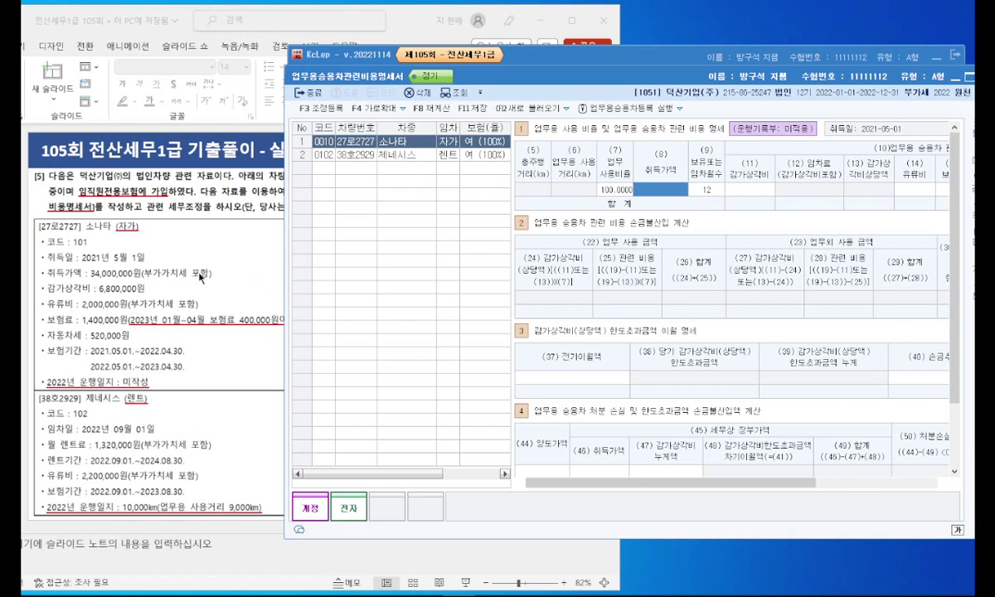
text(34000000)
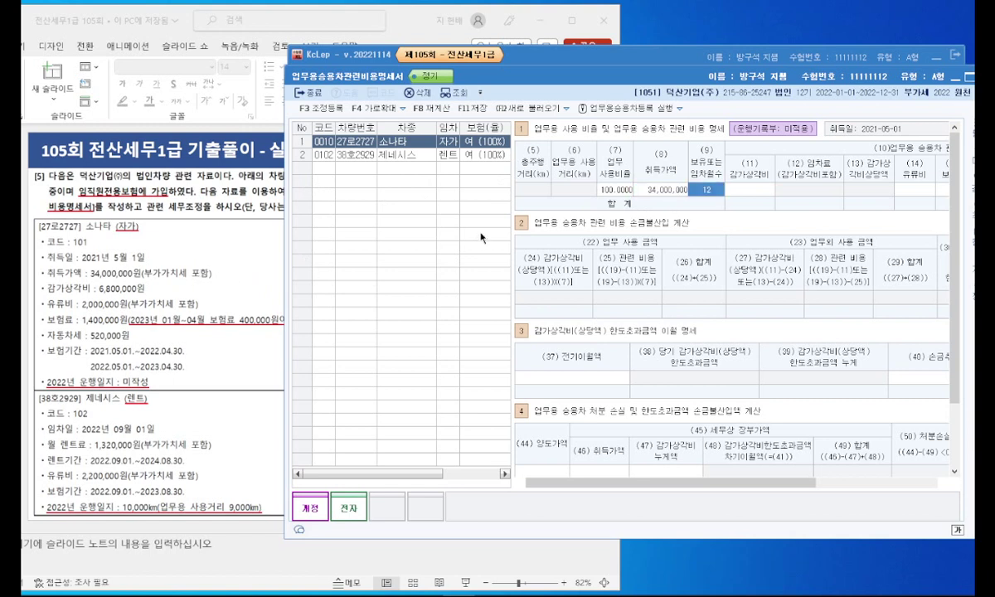
key(Return)
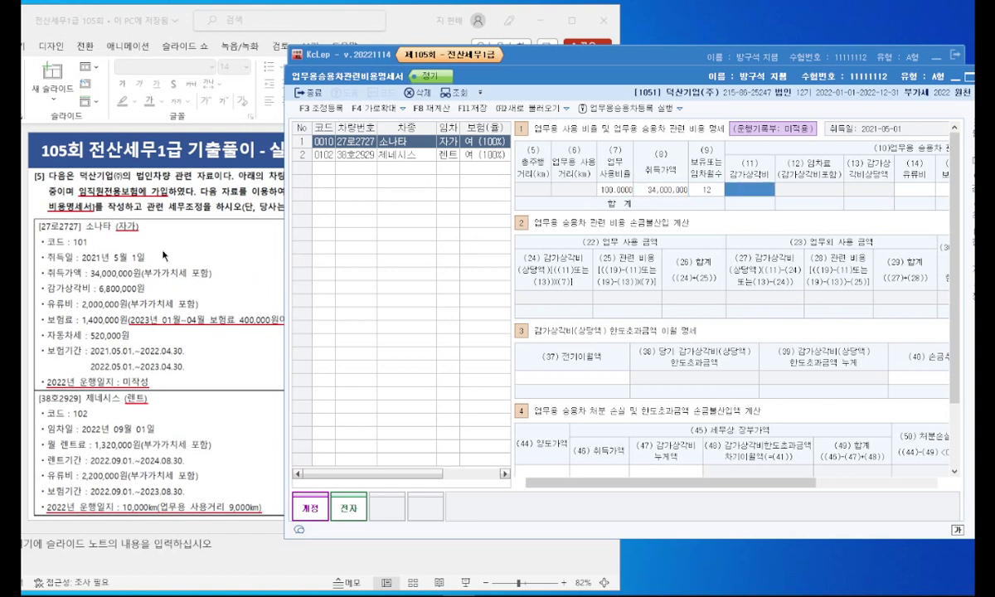
text(6,800,)
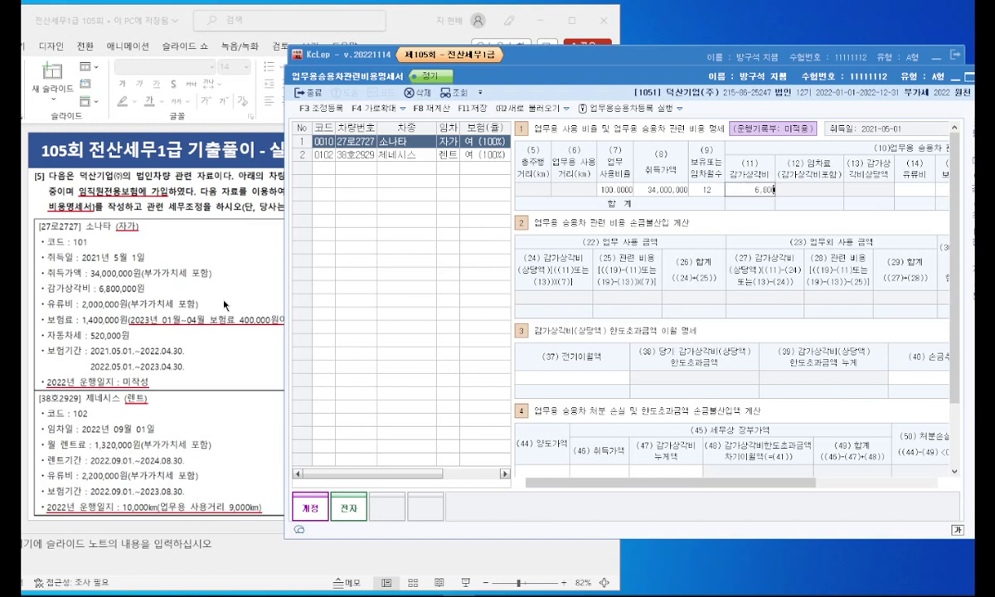
text(000)
key(Return)
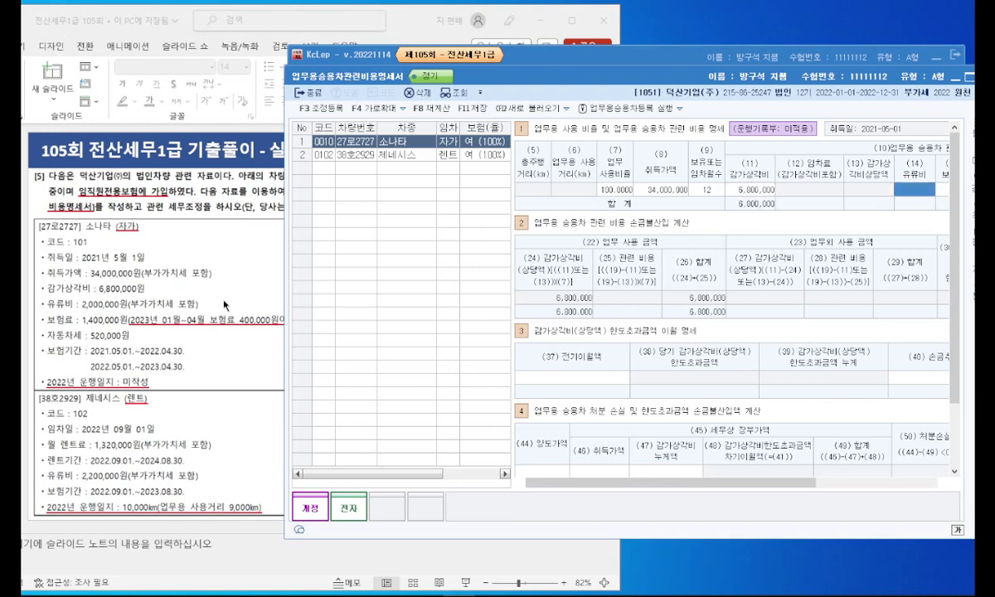
Step: Enter the 소나타's fuel 2,000,000, insurance 1,000,000 and vehicle tax 520,000
text(2000000)
key(Return)
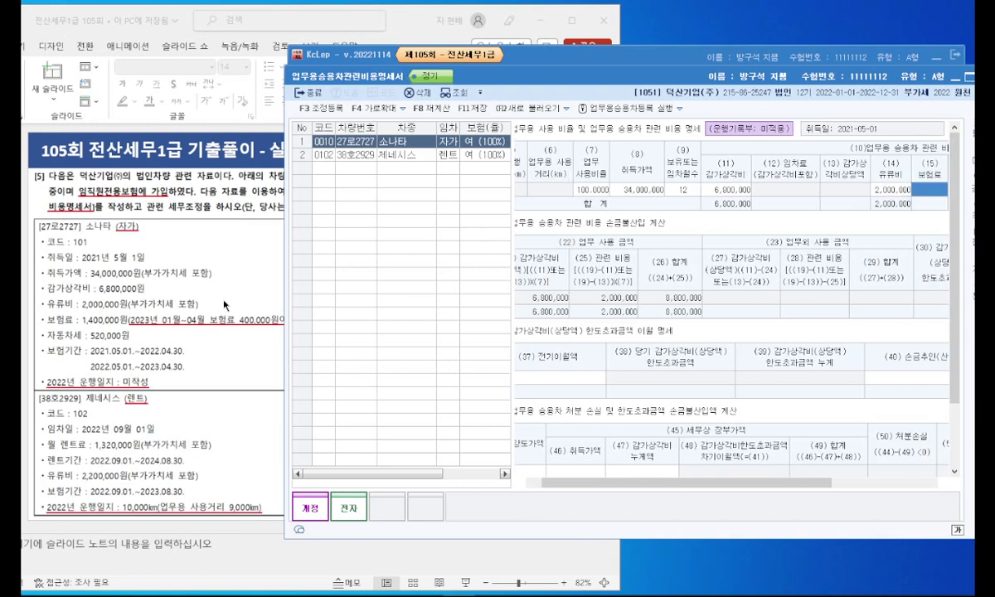
text(1,)
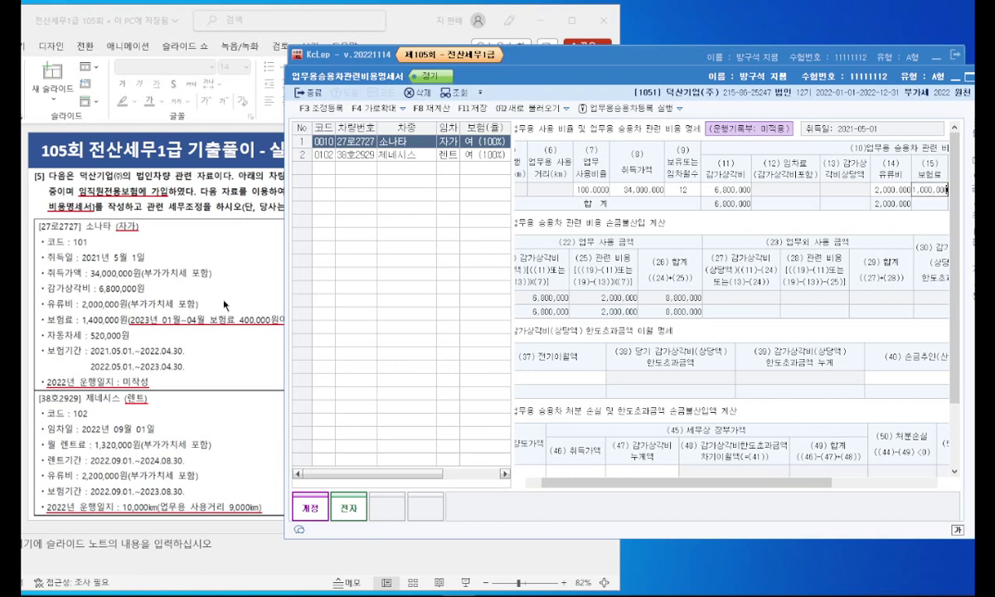
text(000,000)
key(Return)
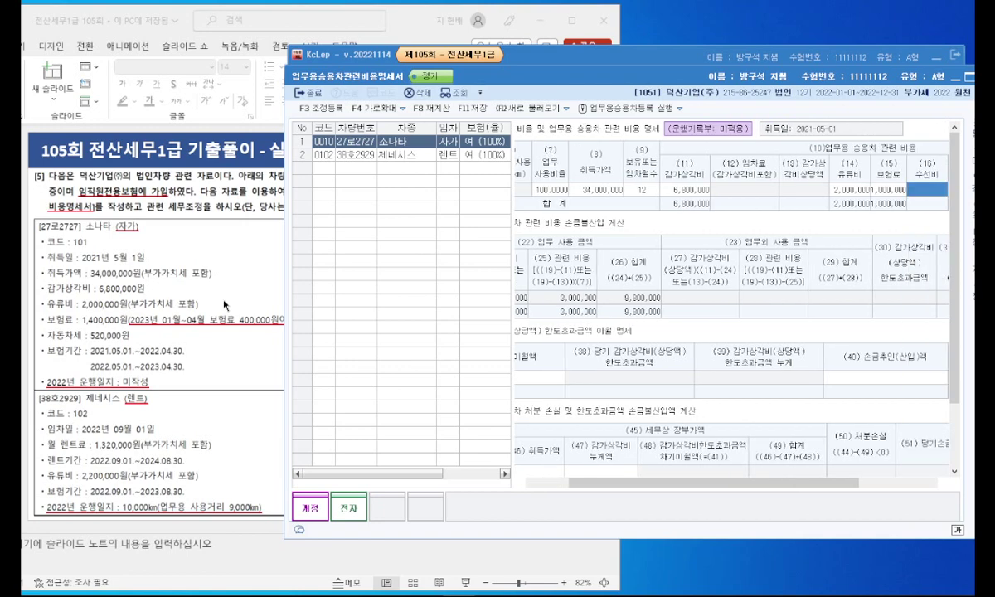
key(Return)
text(520000)
key(Return)
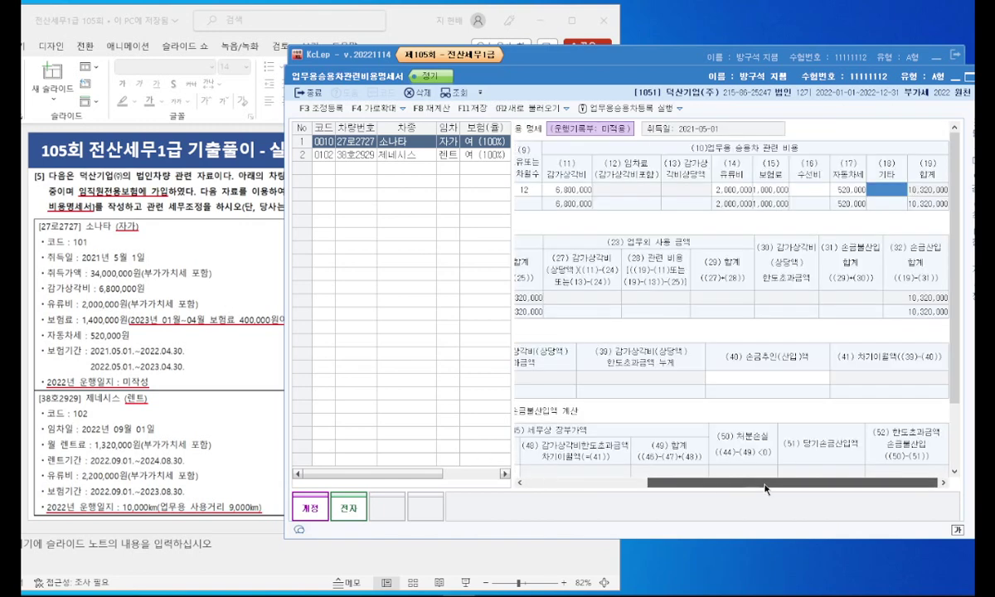
drag(766, 490, 539, 423)
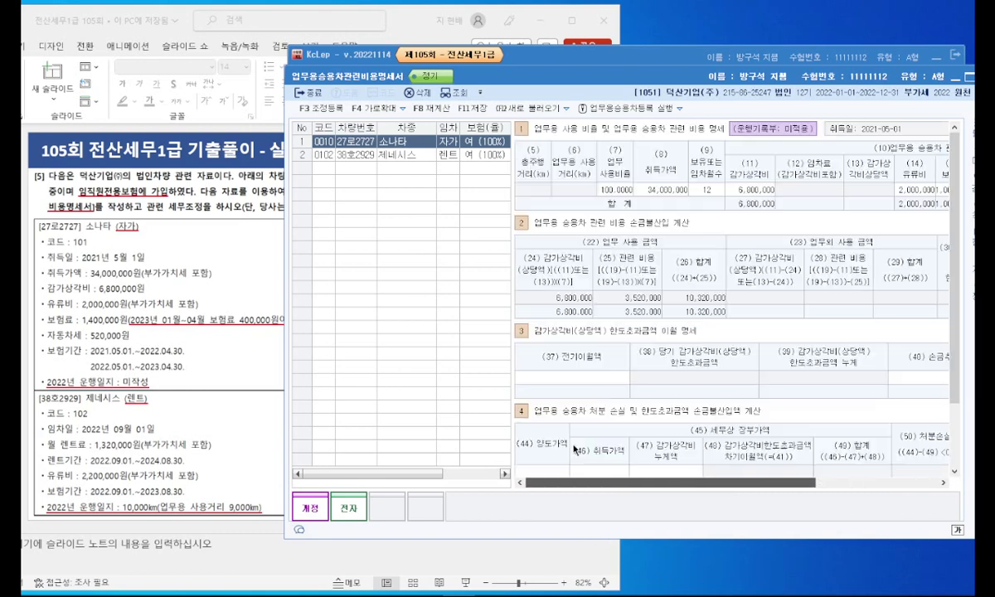
click(383, 154)
click(426, 142)
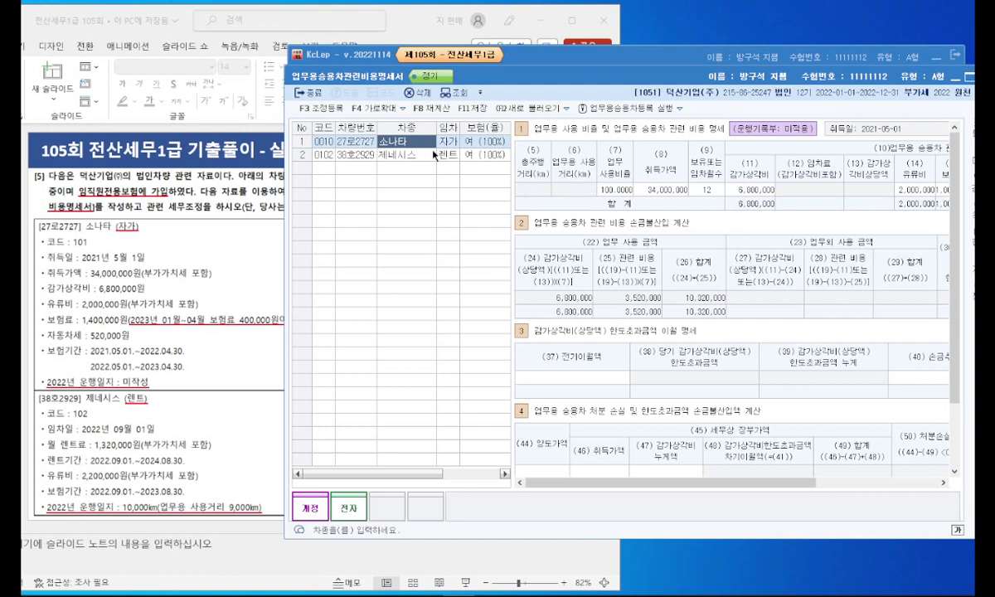
Step: Enter 10,000 km total and 9,000 km business distance for the 제네시스, yielding 90% business use
click(407, 154)
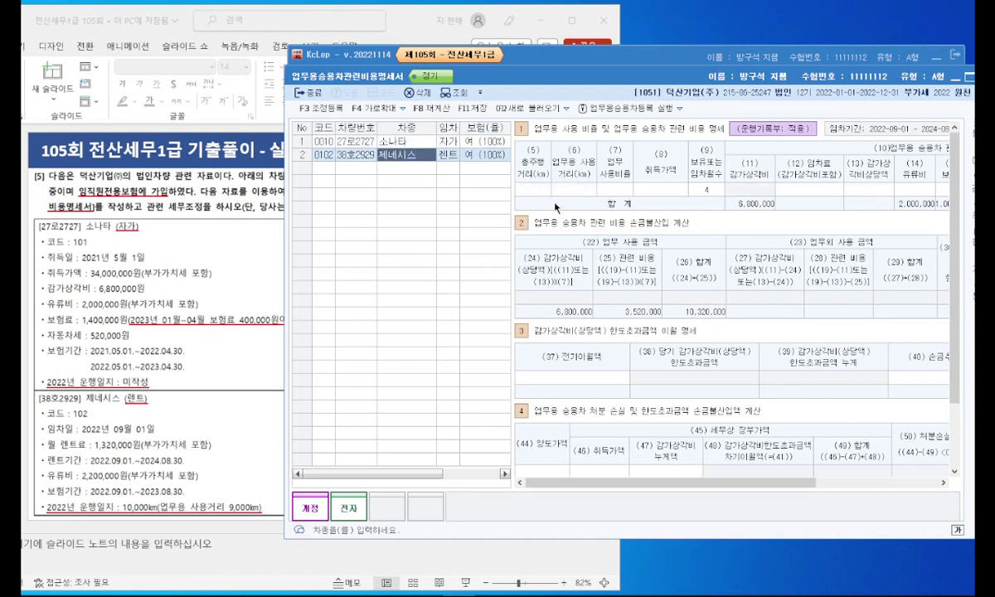
click(534, 191)
text(10000)
key(Return)
text(9000)
key(Return)
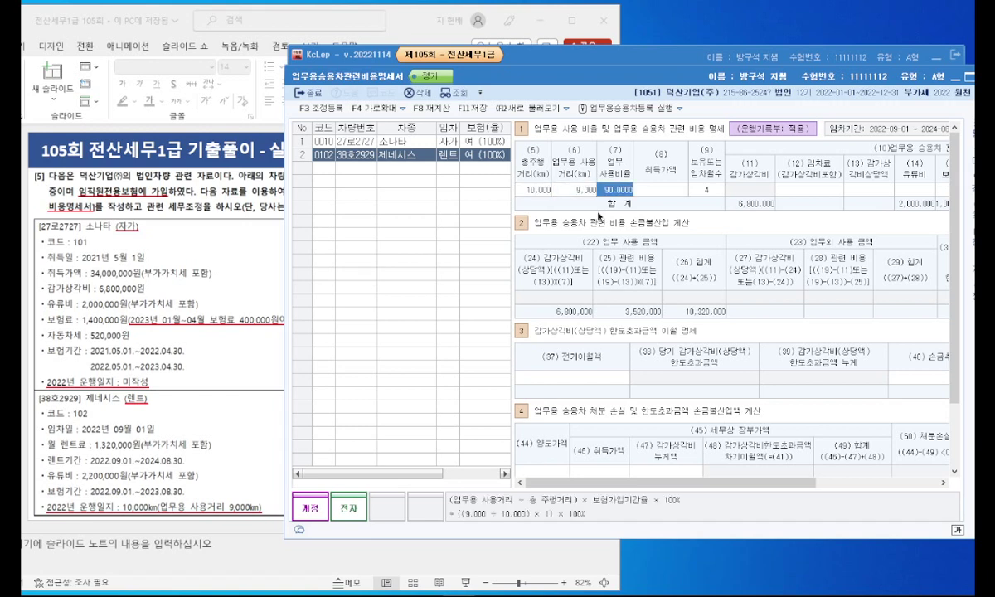
key(Return)
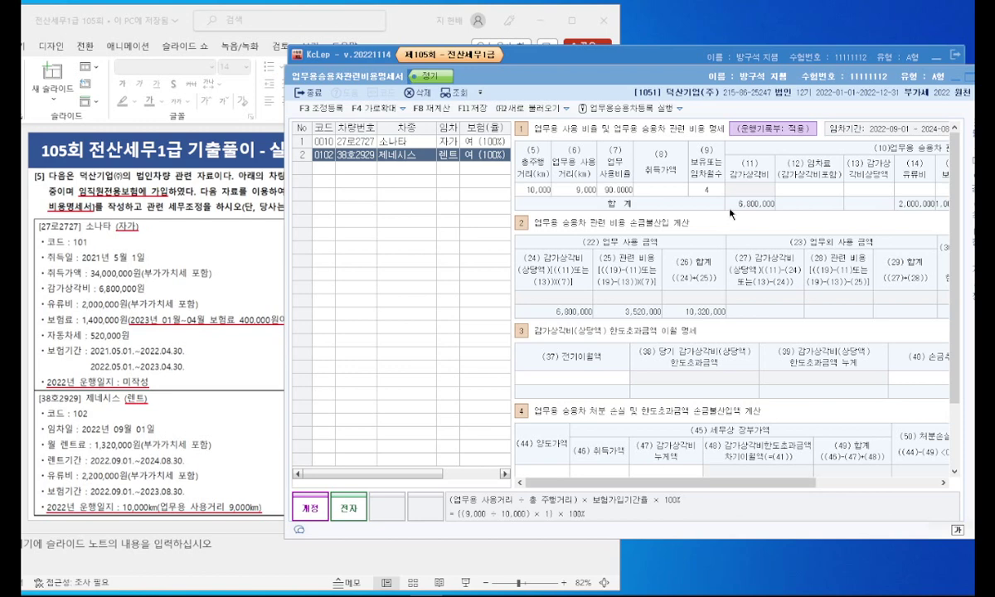
Step: Copy the red 1,000,000원 note beside the monthly rent line and change it to 1,320,000원
click(212, 305)
click(385, 320)
drag(385, 329, 238, 446)
click(238, 446)
text(320)
key(Delete)
key(Delete)
key(Delete)
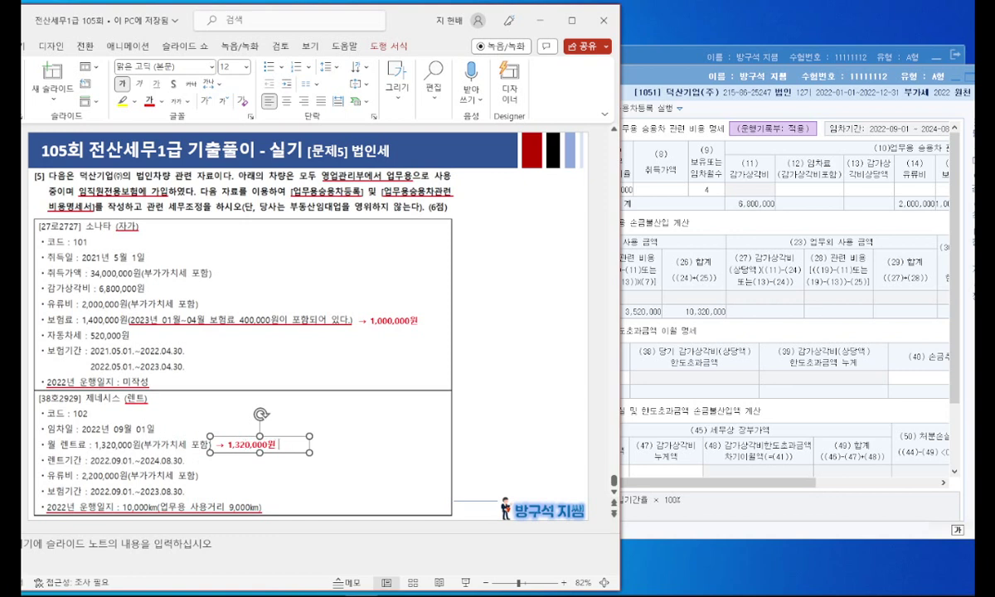
Step: Extend the note to '→ 1,320,000원 × 4개월 = 5,280,000원' and widen it onto one line
text(ㄷ)
key(Hangul_Hanja)
key(Down)
key(Down)
key(Down)
key(Down)
key(Down)
key(Down)
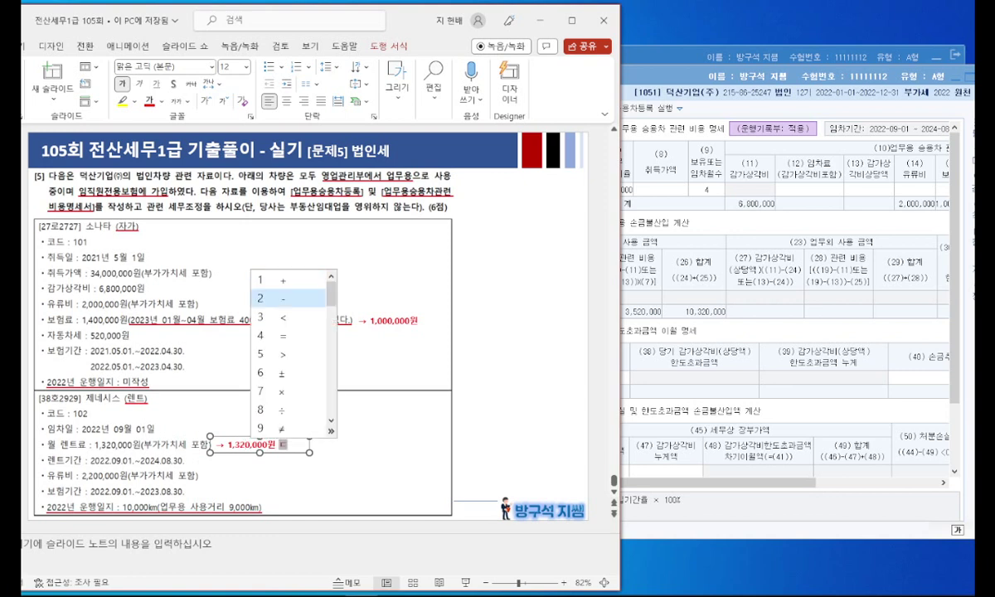
key(Return)
text(4개)
key(Return)
text(월 = )
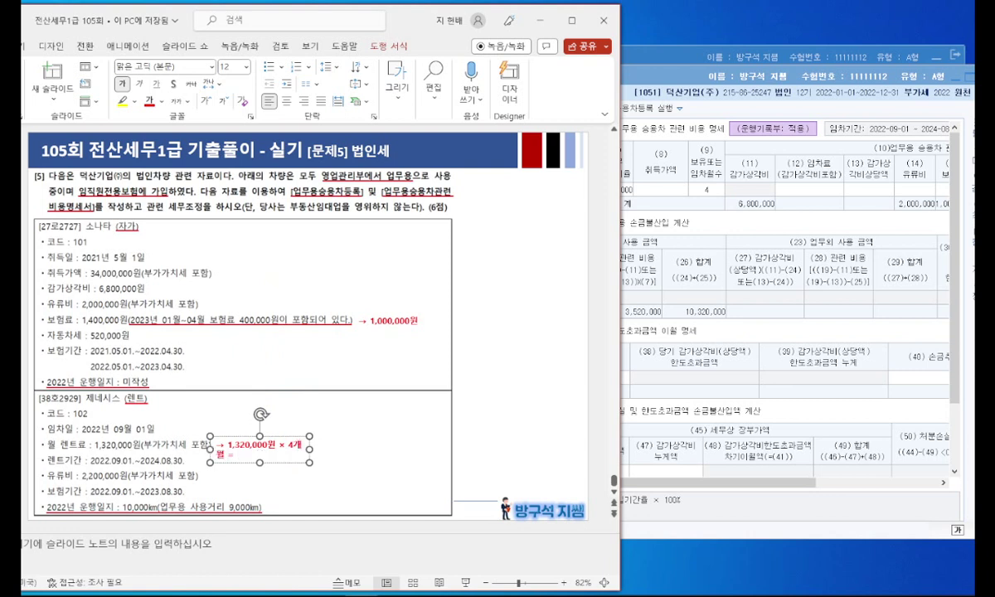
text(5,280,000ㅇ)
drag(309, 451, 389, 447)
click(540, 403)
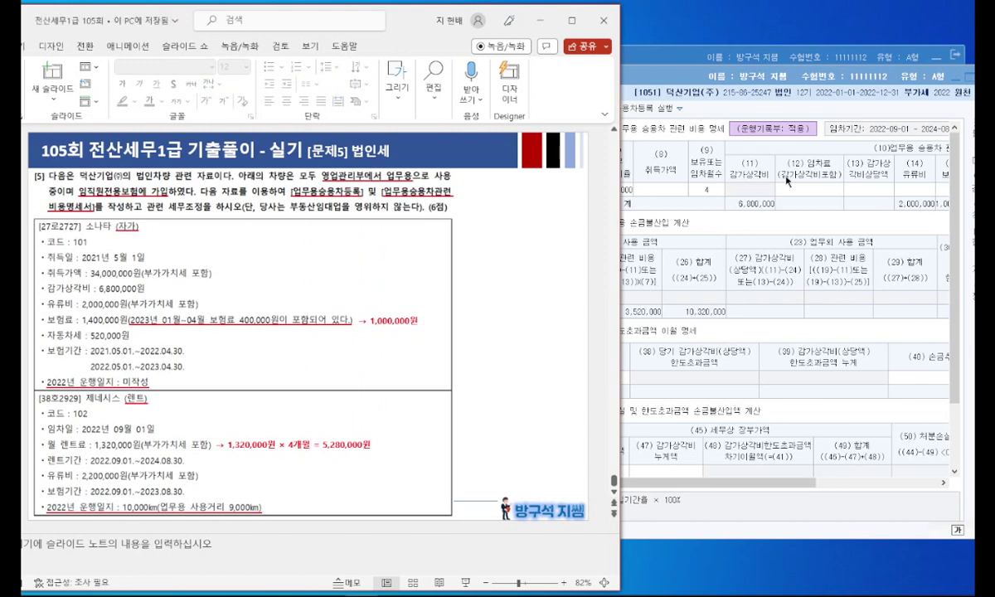
Step: Enter the 제네시스's rent of 5,280,000 and fuel cost of 2,200,000
click(804, 191)
text(5280000)
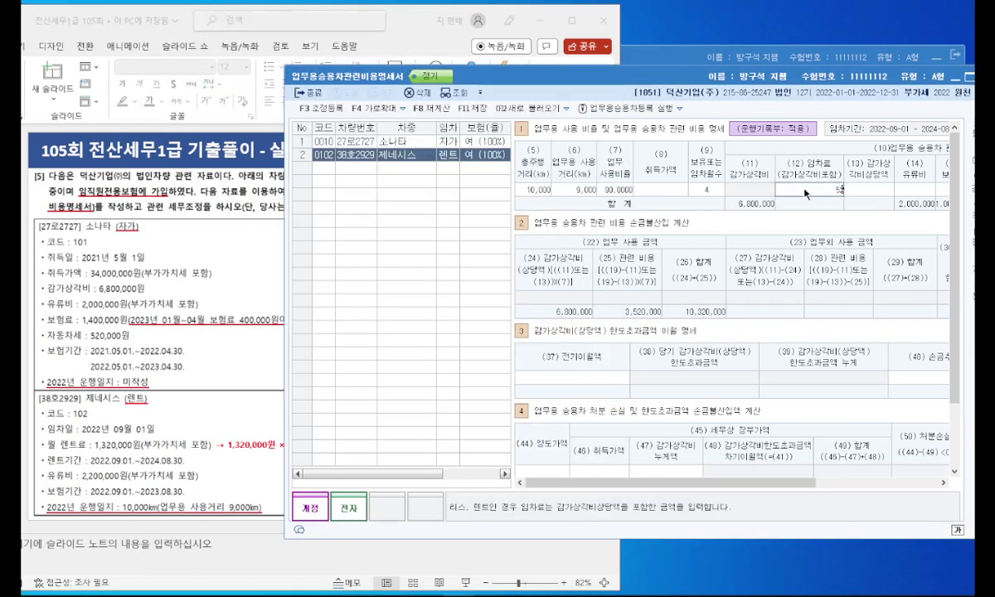
key(Return)
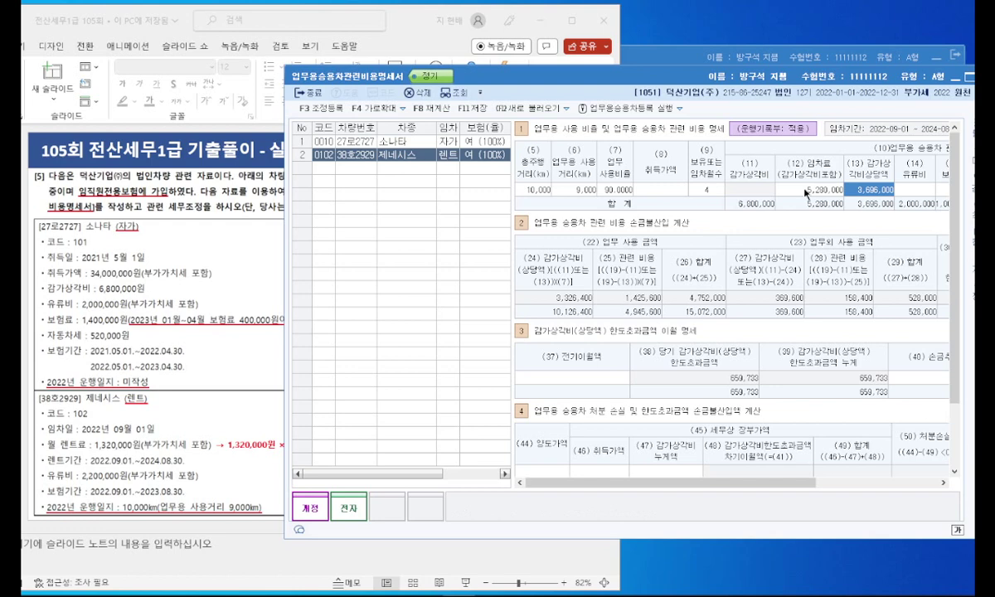
key(Return)
text(2200000)
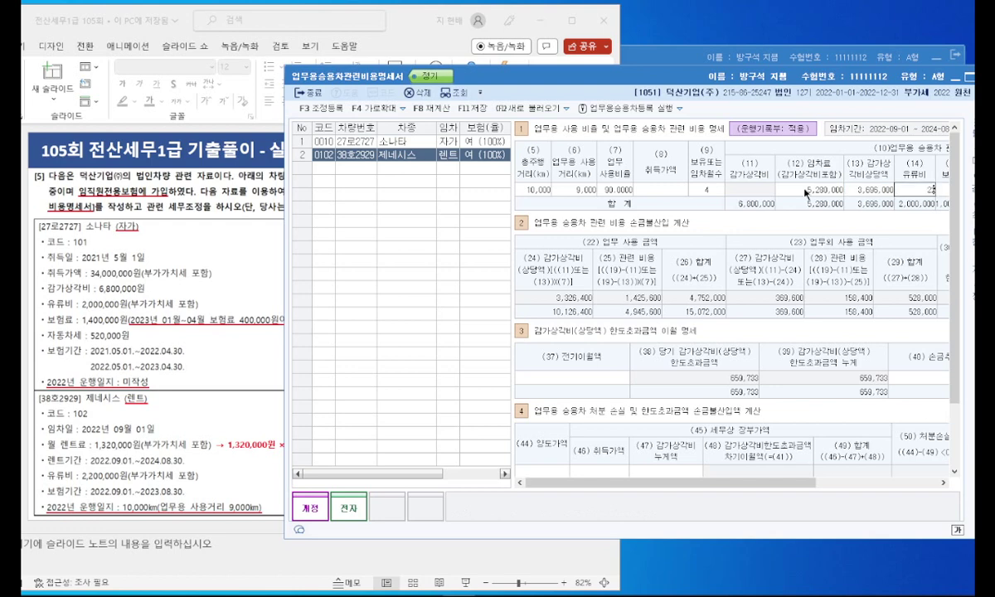
key(Return)
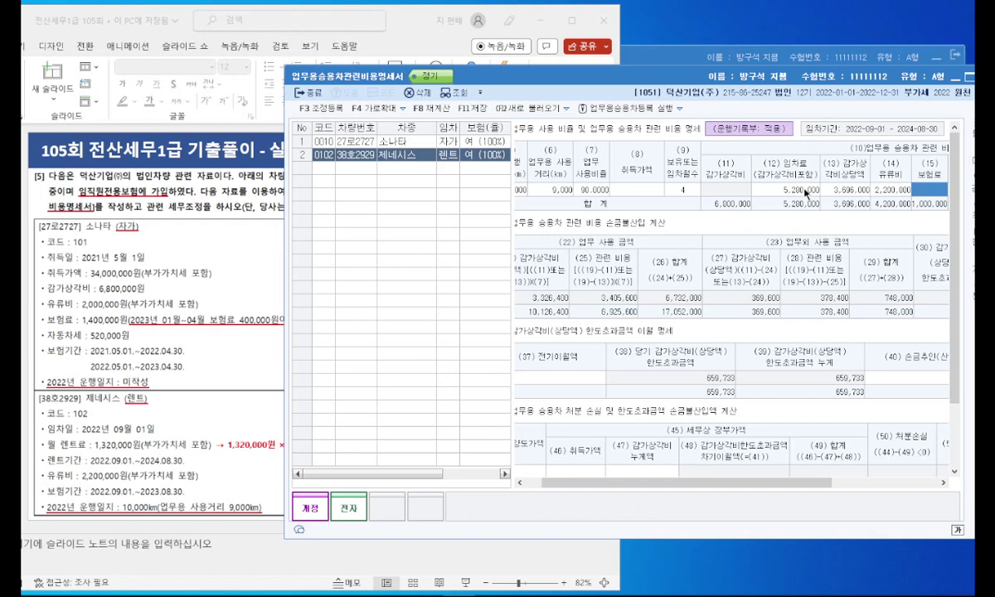
key(Return)
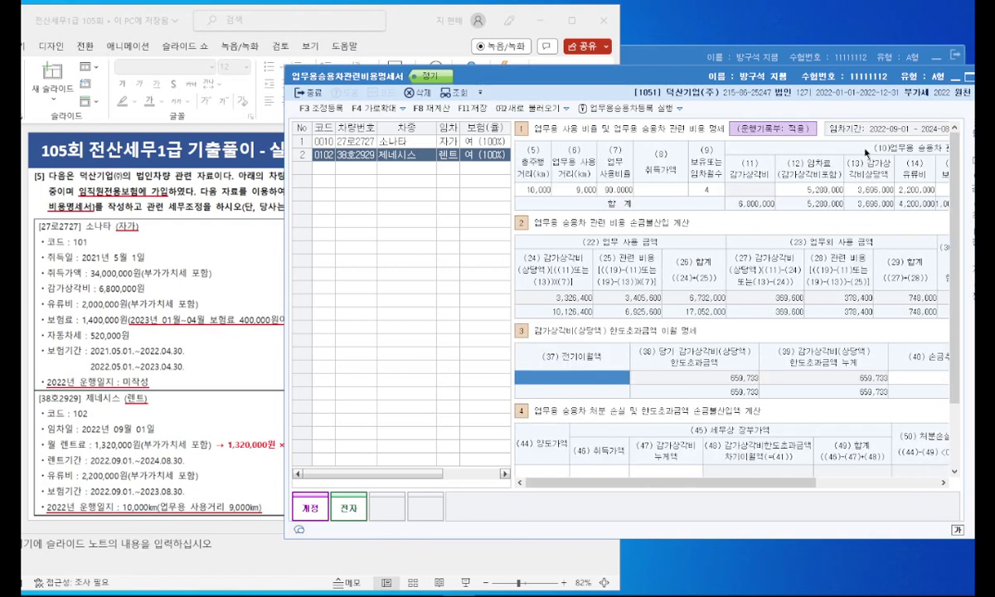
Step: Finish the 제네시스 entry and open the tax adjustment registration showing 748,000 and 659,733
key(ctrl+2)
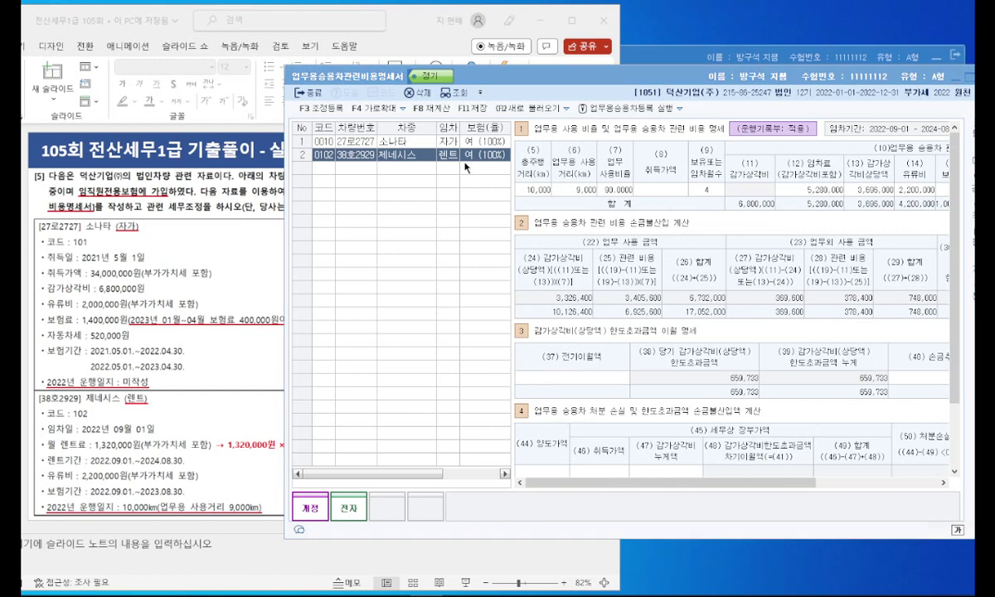
click(315, 108)
drag(406, 121, 371, 82)
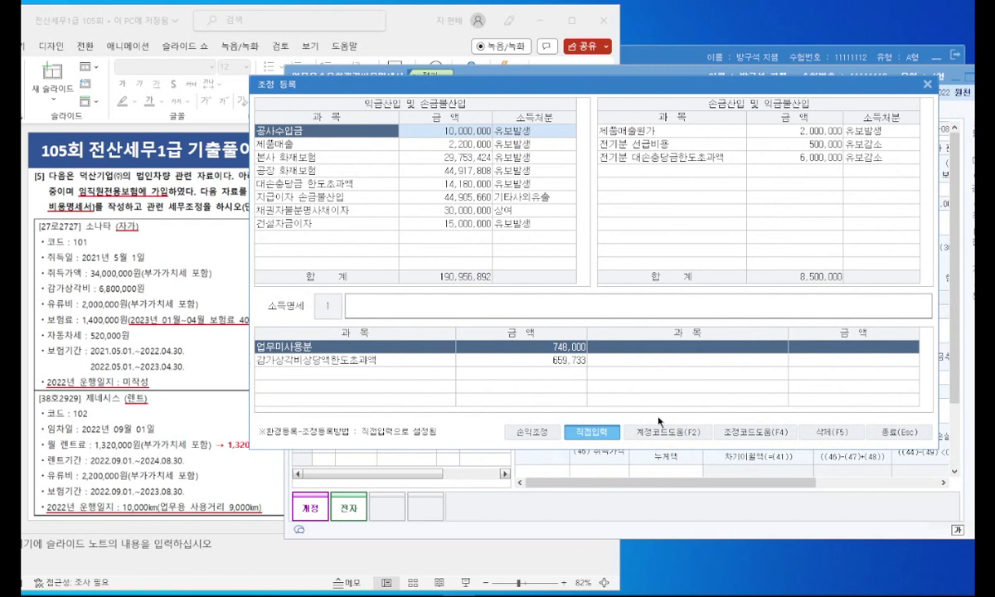
Step: Try the account lookup, 손익조정 column and item list, cancel each, and close the adjustment register
click(672, 433)
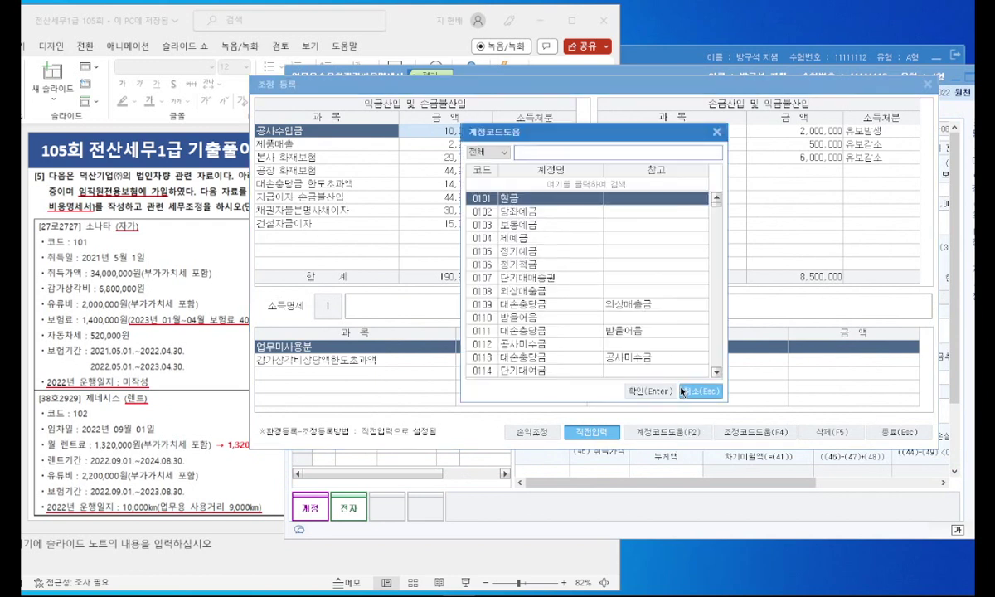
click(687, 395)
click(553, 436)
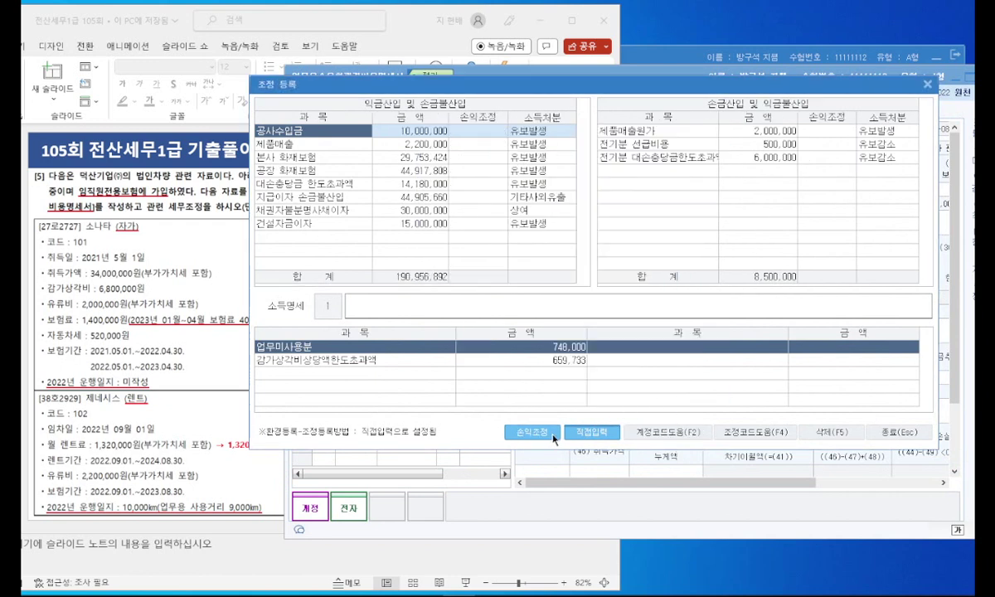
click(535, 433)
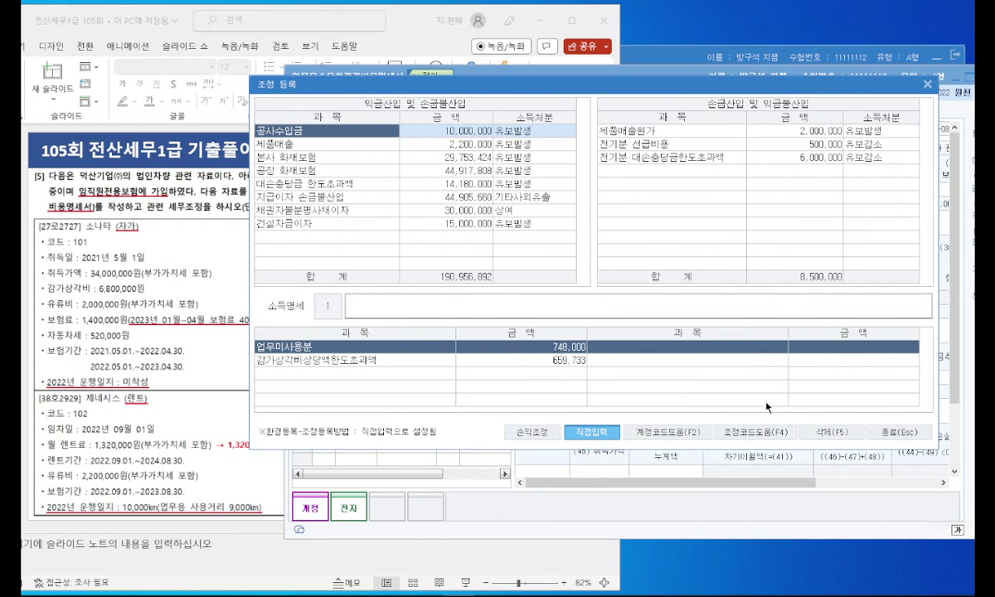
click(735, 436)
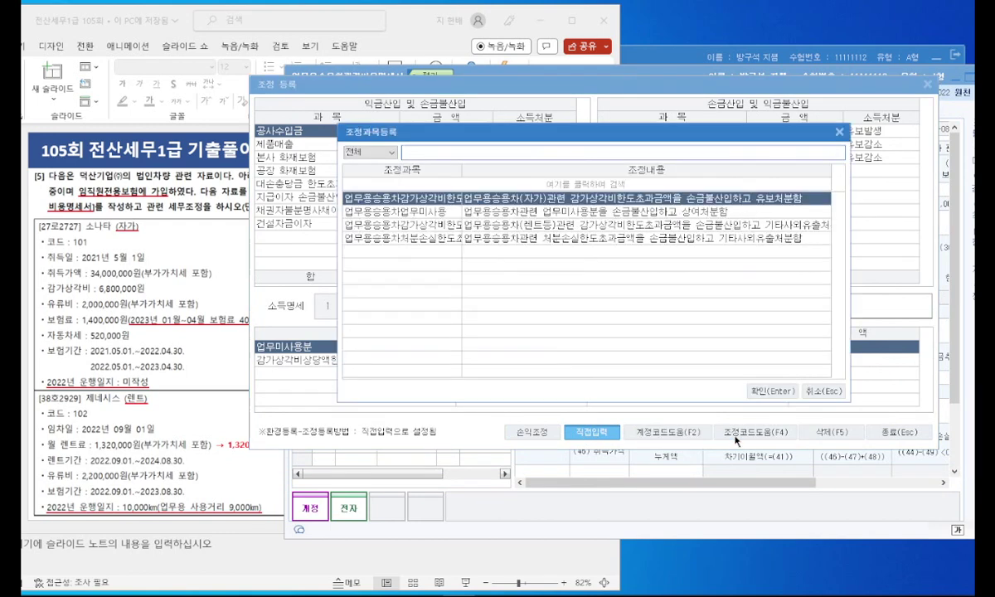
drag(529, 131, 524, 70)
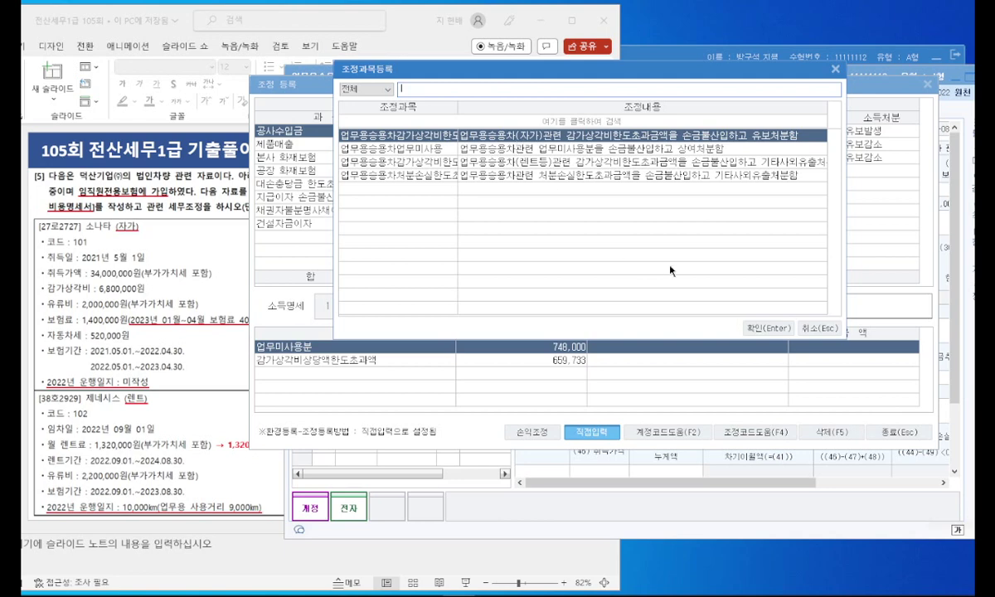
click(820, 328)
drag(643, 94, 412, 111)
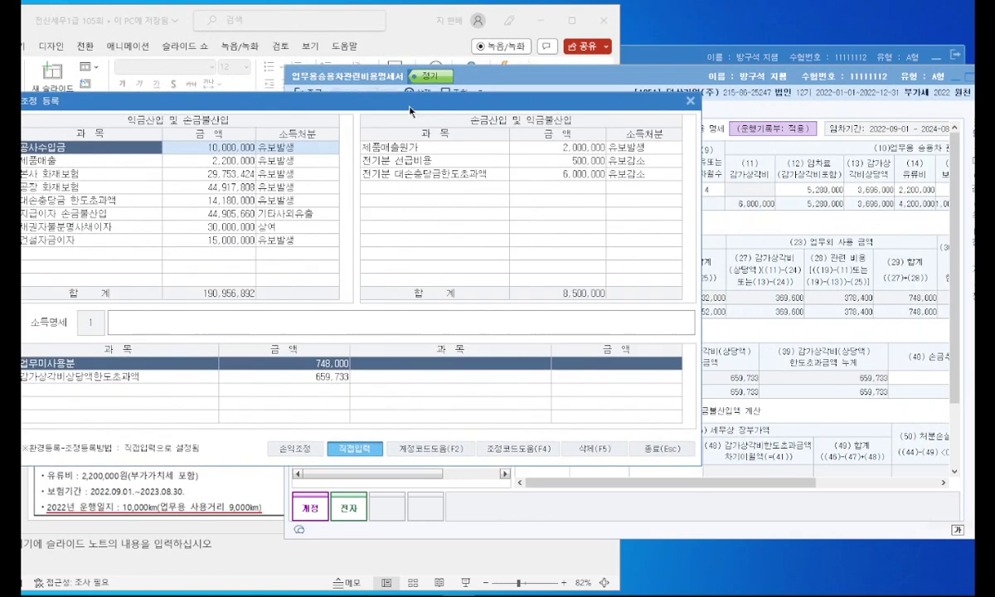
click(690, 100)
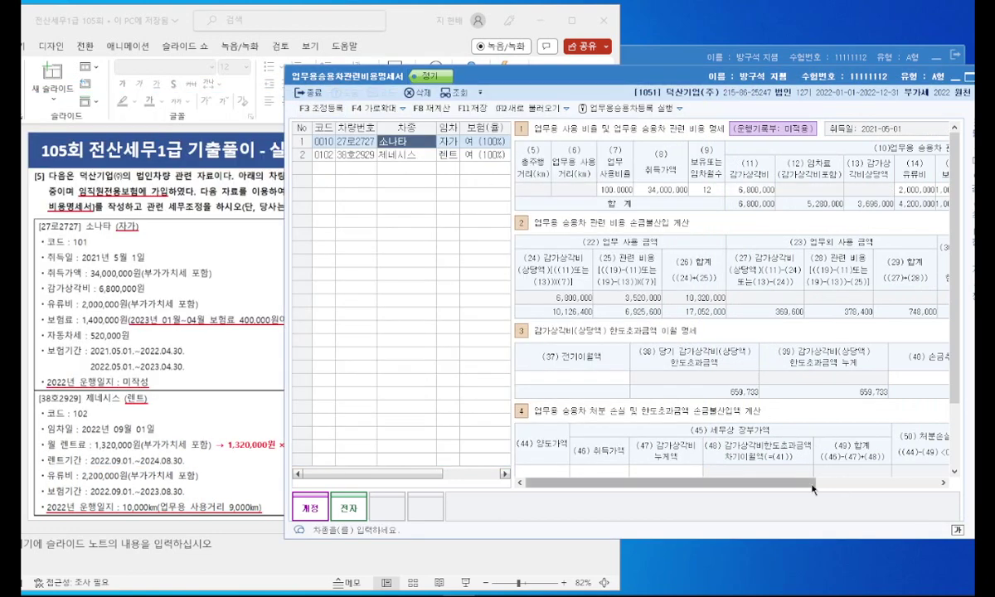
drag(815, 483, 943, 484)
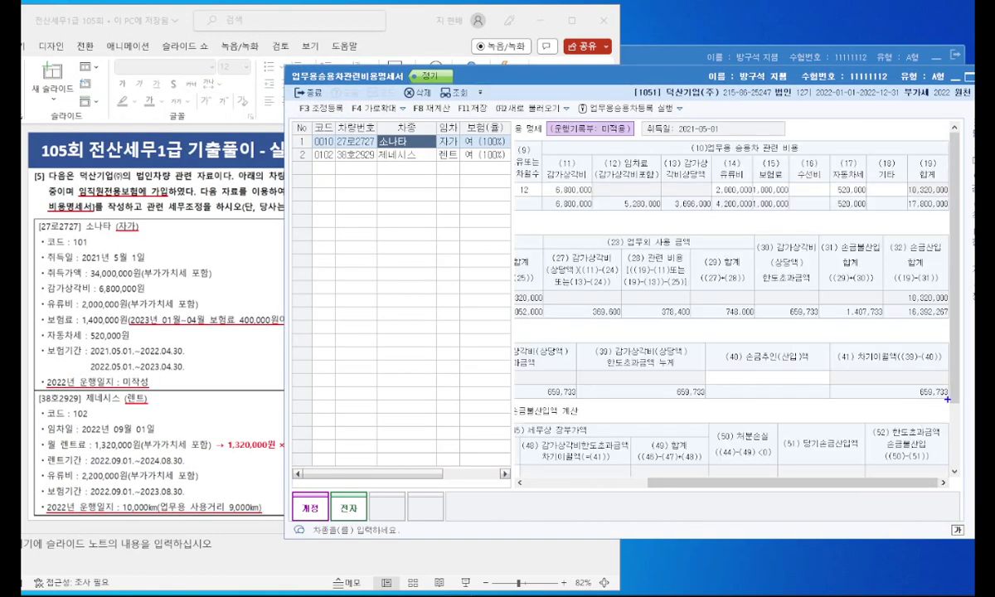
Step: Compare the 소나타 and 제네시스 rows' figures across the expense statement
drag(929, 365, 946, 403)
click(398, 155)
drag(816, 483, 930, 471)
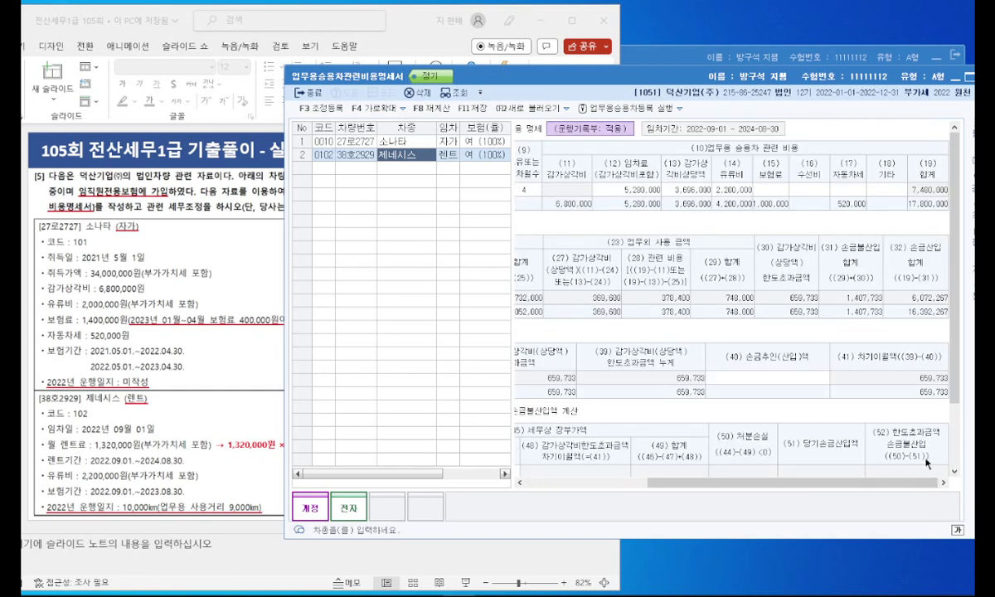
scroll(929, 471, down, 2)
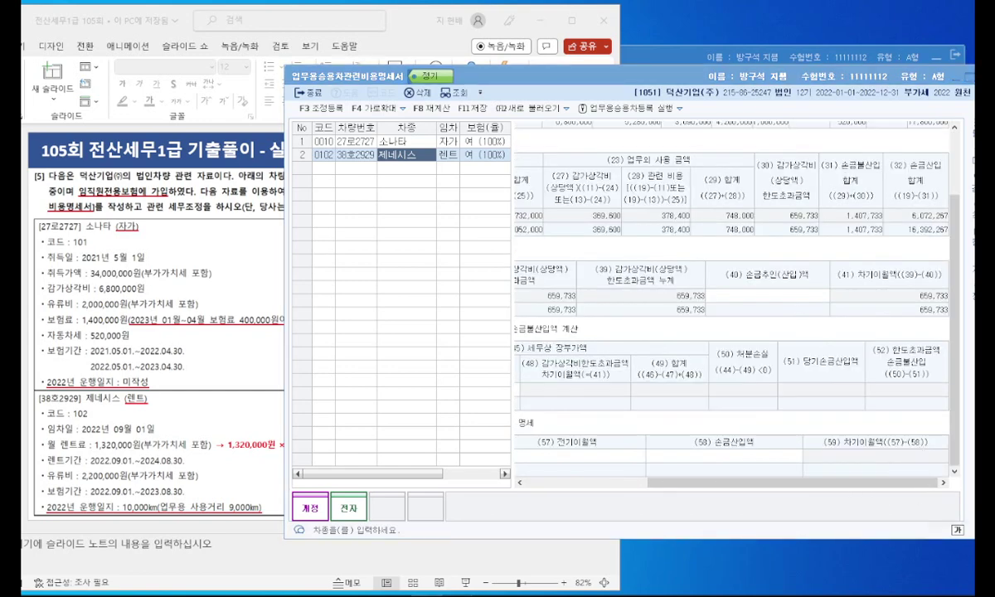
click(401, 142)
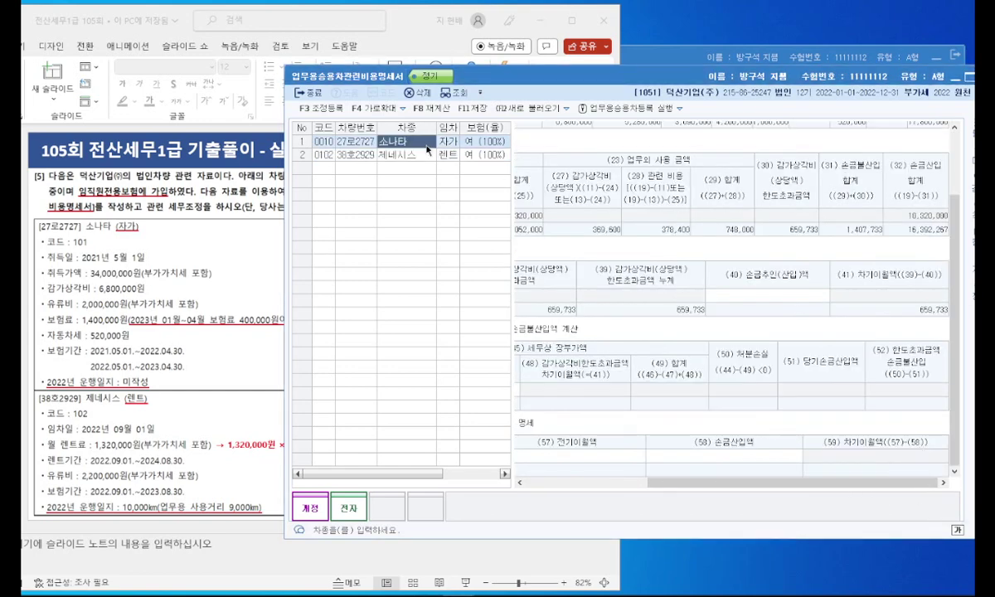
click(398, 154)
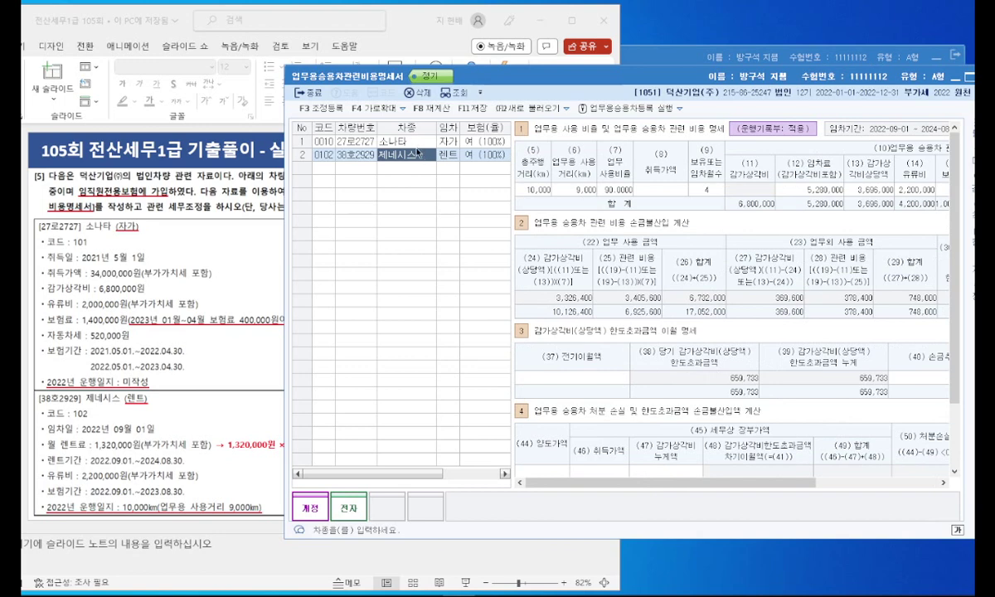
click(413, 143)
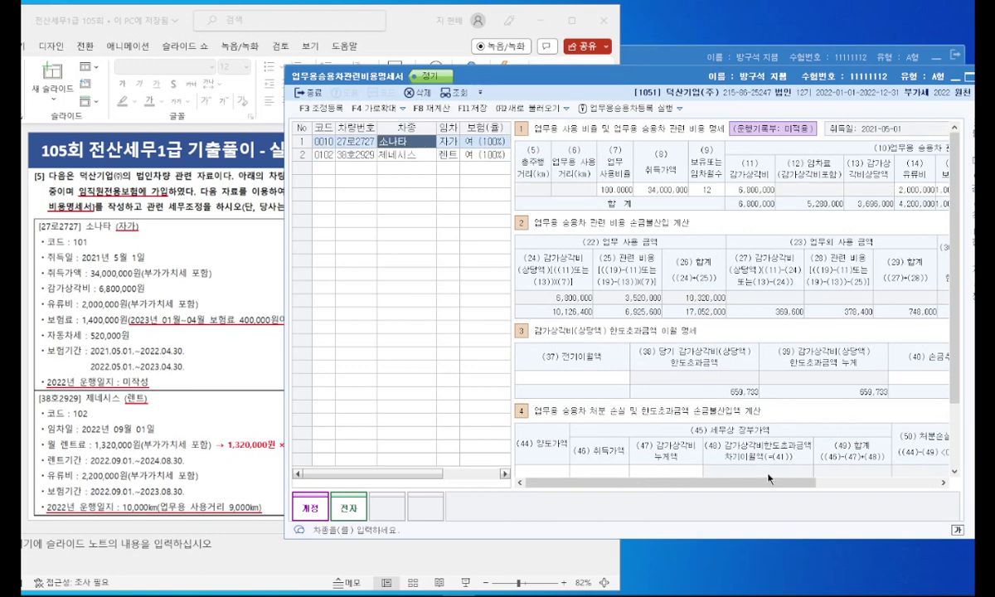
mouse_move(762, 484)
mouse_down()
mouse_move(881, 495)
mouse_move(766, 469)
mouse_up()
click(405, 155)
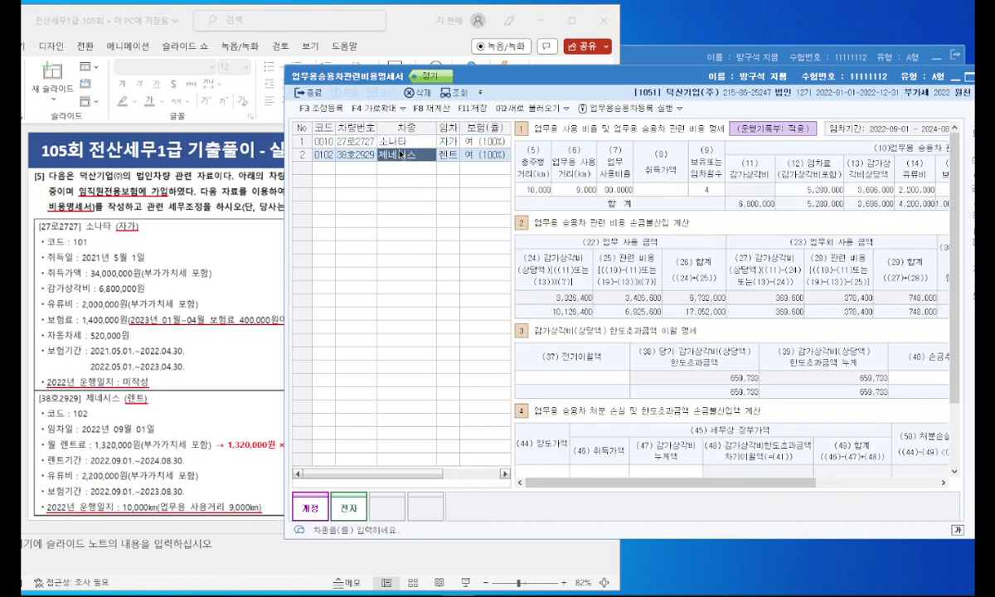
click(406, 142)
click(405, 155)
click(400, 142)
drag(780, 483, 939, 486)
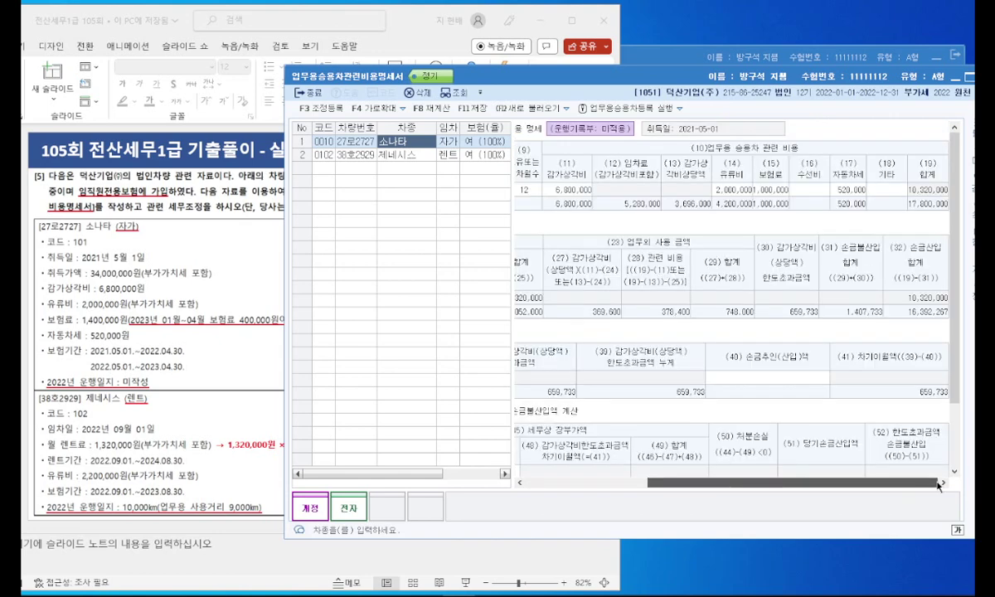
Step: Step through the 소나타's disposal and carryover fields and reopen the tax adjustment entry
click(851, 202)
key(Return)
key(Return)
key(Return)
key(Return)
key(Return)
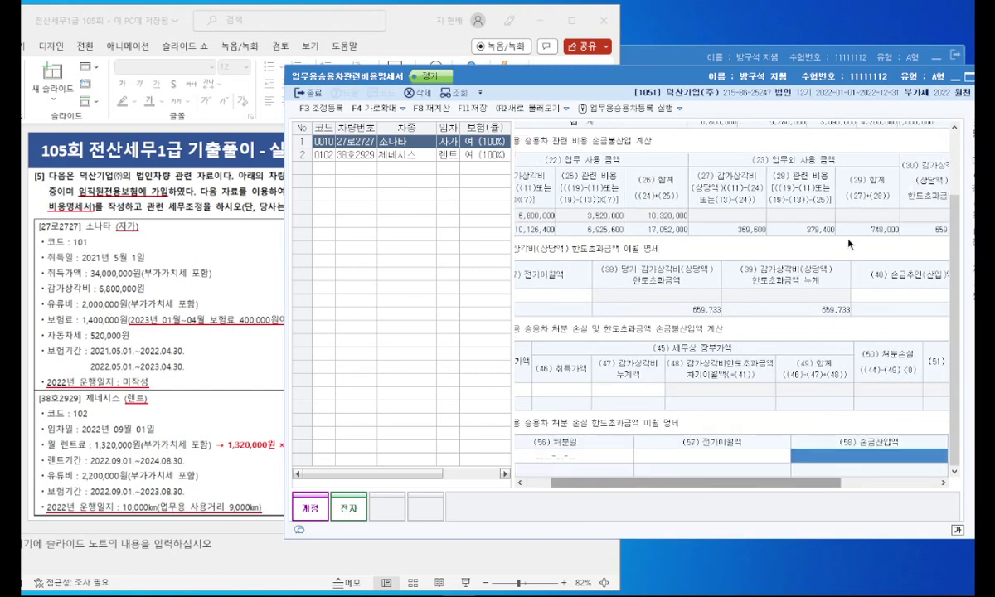
key(Return)
key(Return)
key(Return)
key(Return)
key(Return)
key(Return)
key(Return)
key(Return)
key(Return)
key(Return)
key(Return)
key(Return)
key(Return)
key(Return)
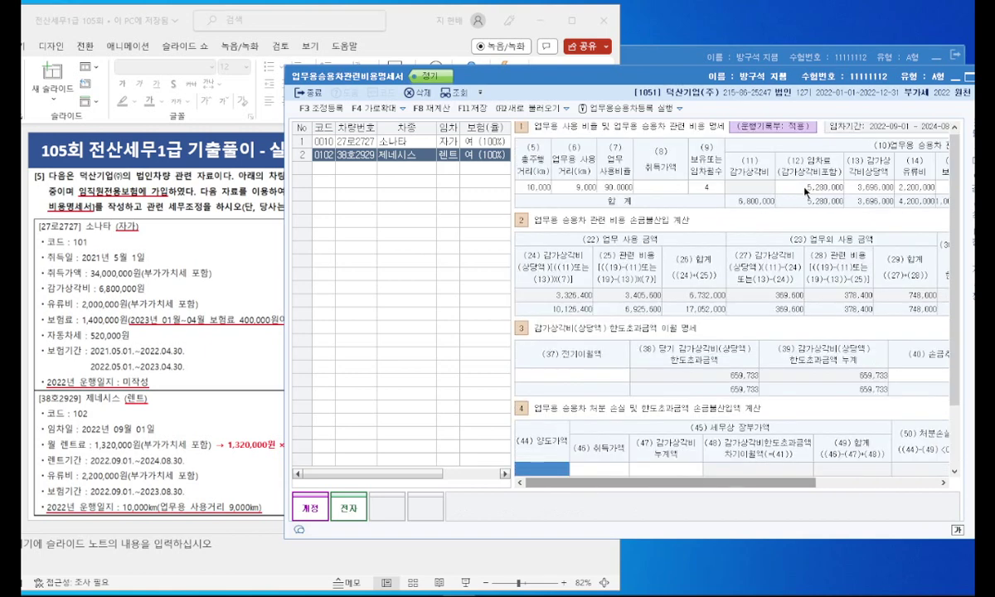
click(395, 144)
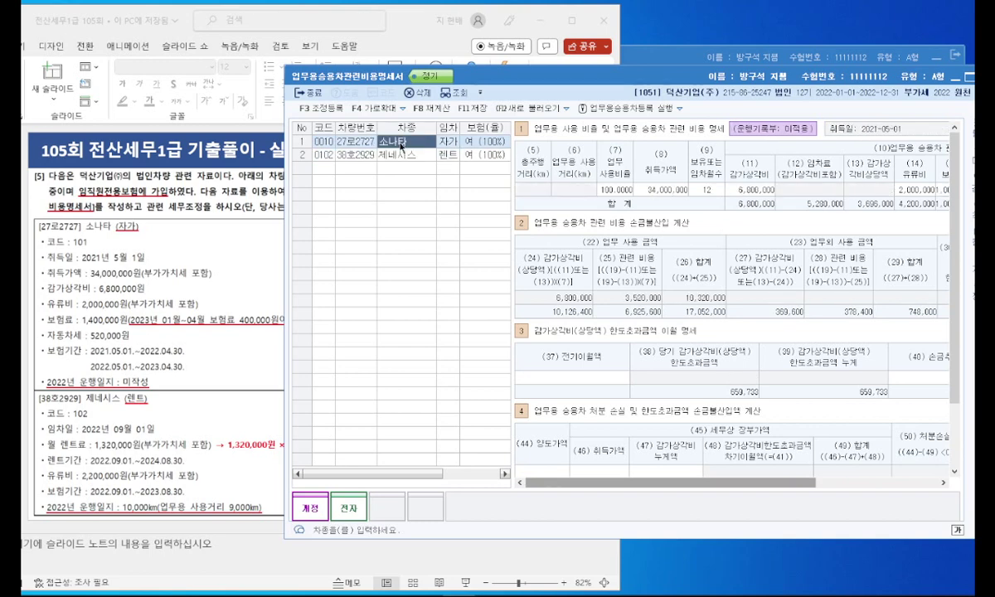
click(321, 109)
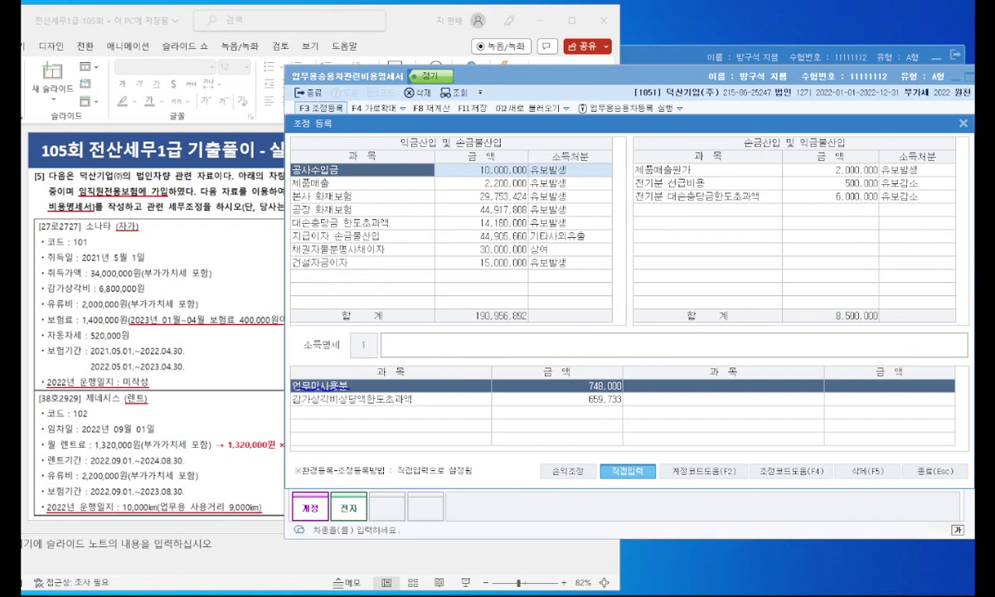
Step: Insert the 업무용승용차업무미사용 item from the adjustment item list into the additions
key(Escape)
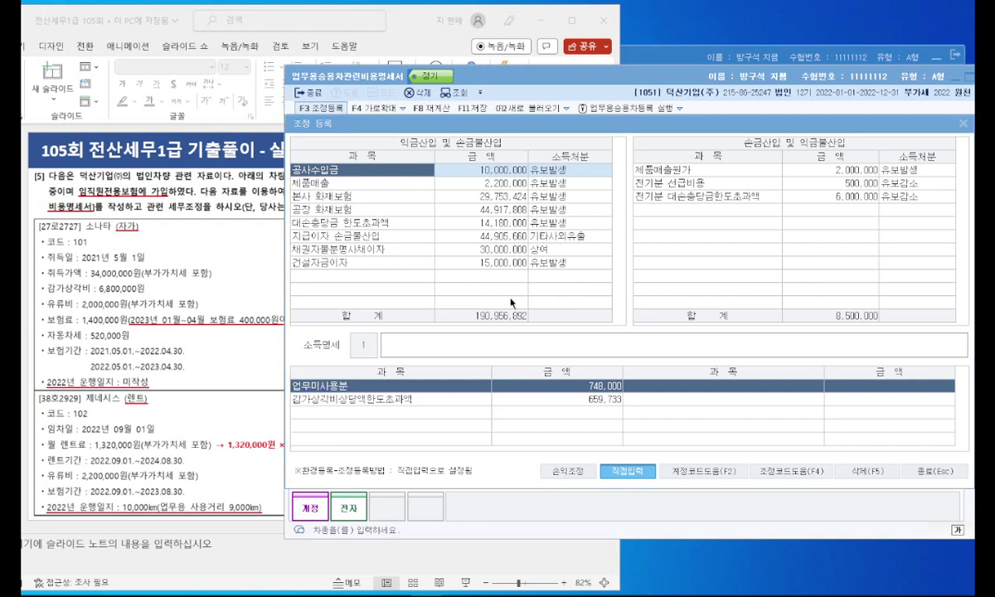
click(575, 345)
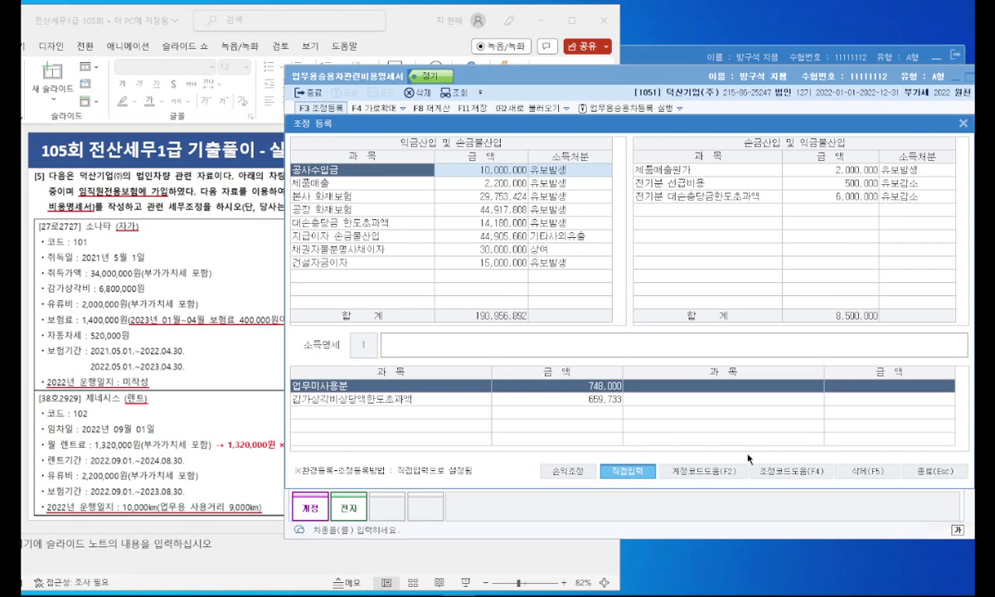
click(792, 471)
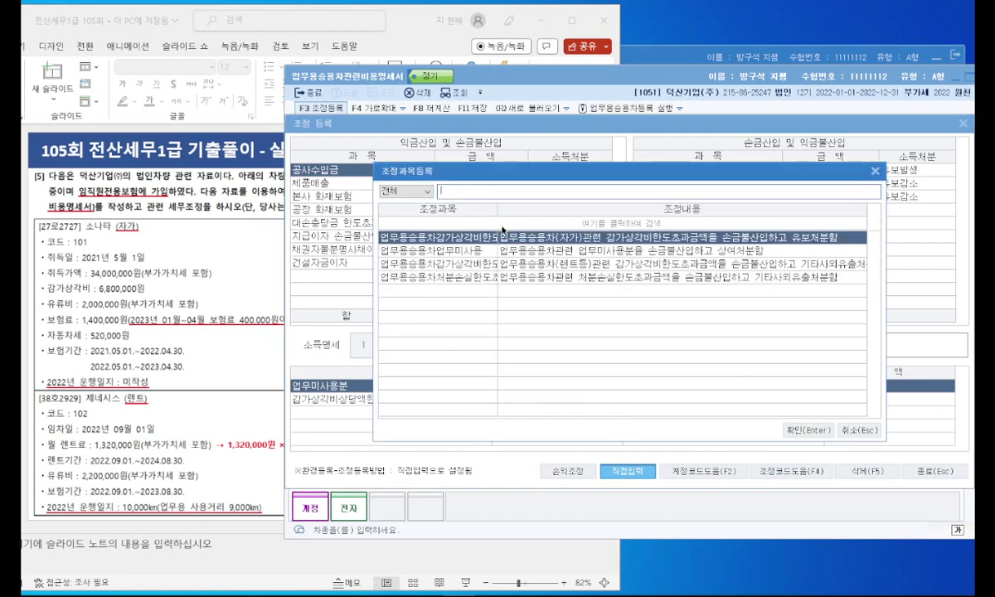
click(461, 249)
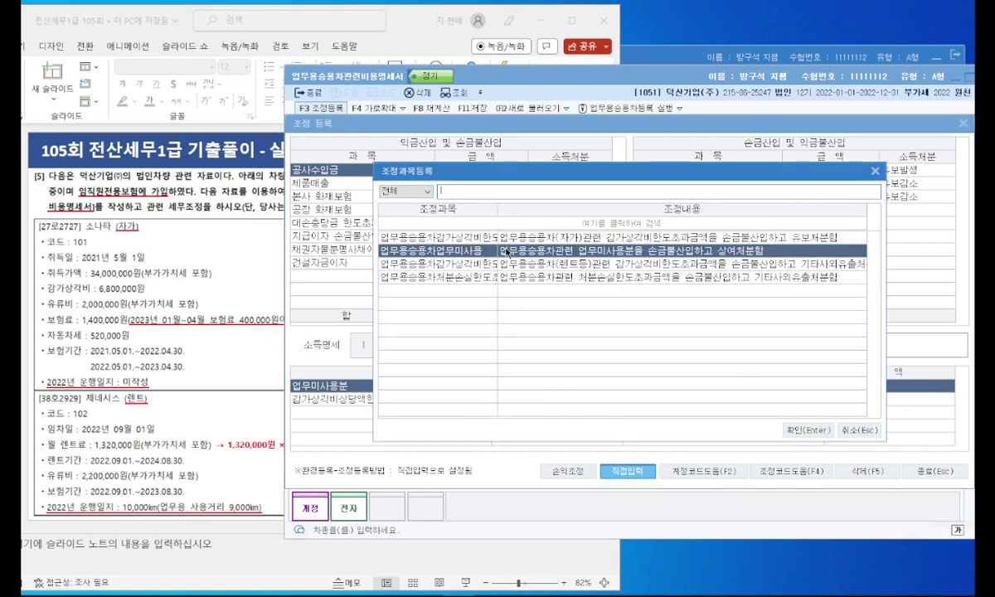
double_click(535, 250)
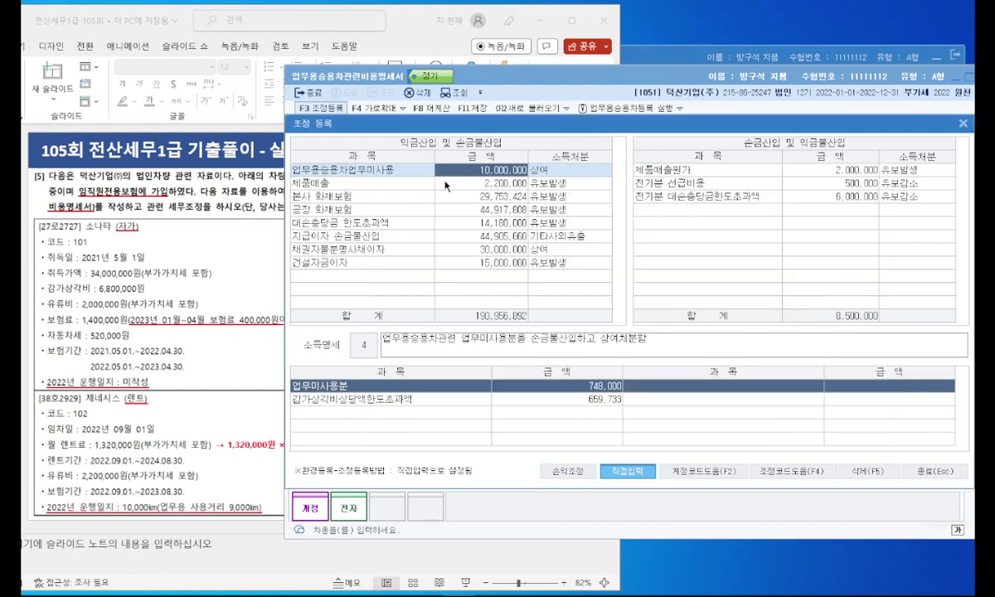
Step: Check the exam slide and rename the first additions row back to 공사수입금
click(392, 169)
click(225, 235)
scroll(436, 245, down, 2)
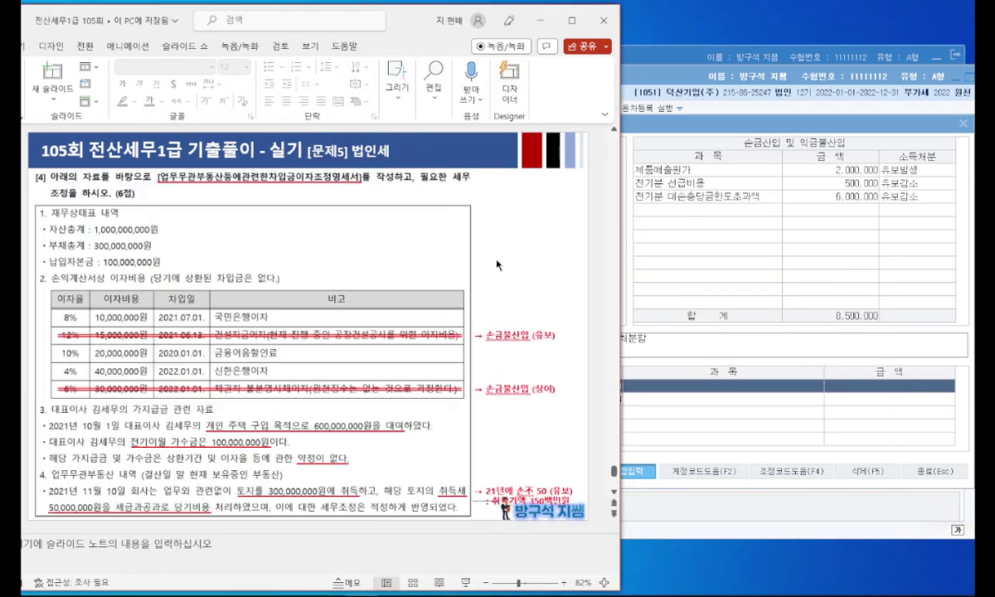
click(673, 256)
click(405, 174)
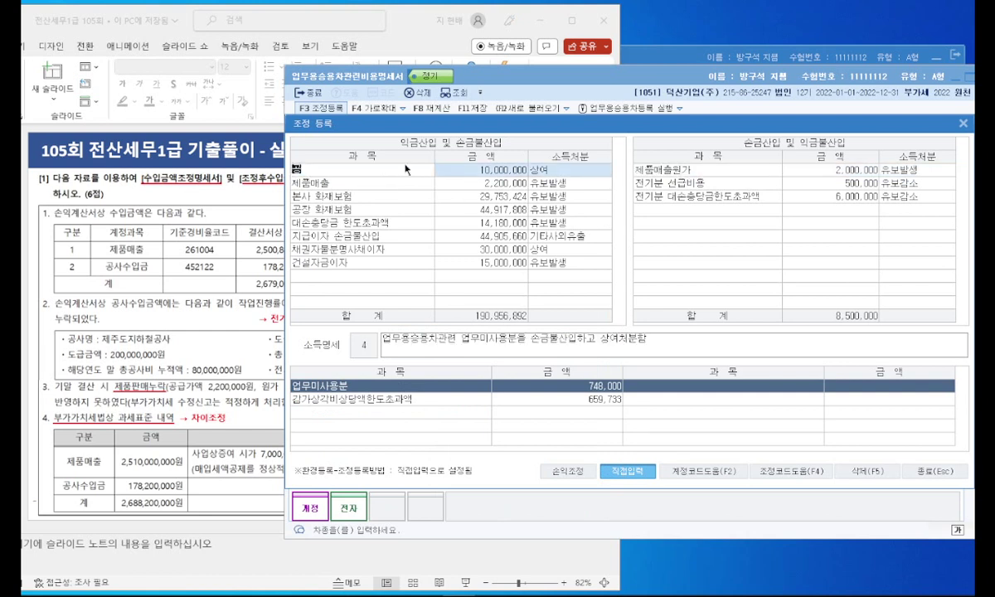
text(공사수입금)
key(Return)
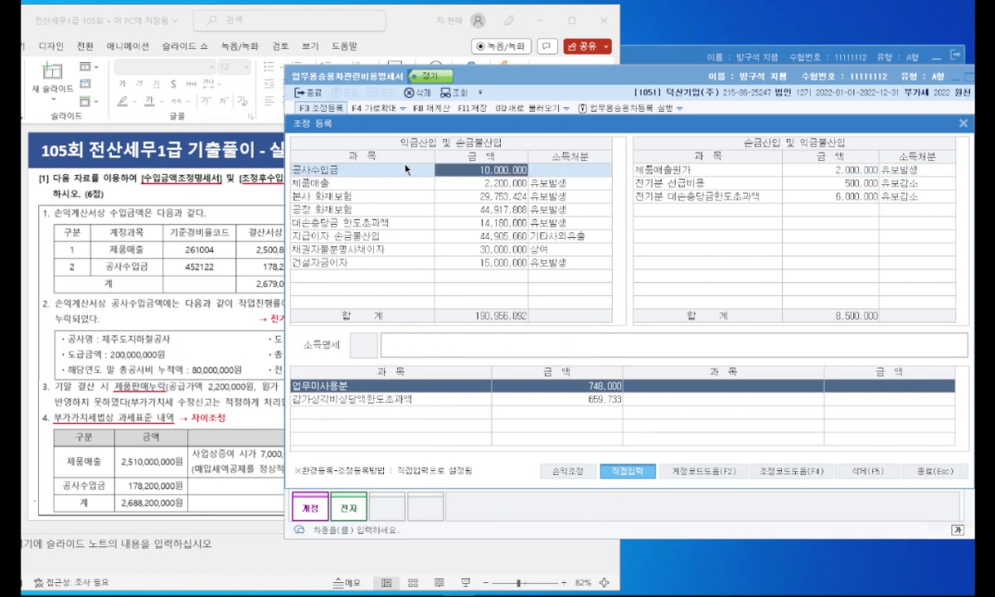
click(341, 273)
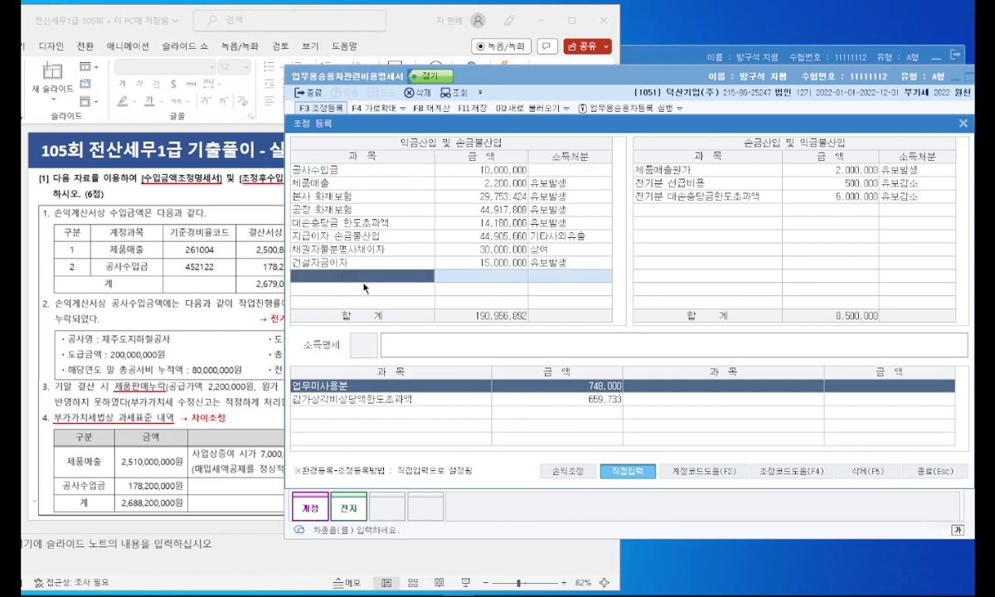
Step: Add the 업무용승용차업무미사용 adjustment of 748,000, keeping 상여 as the disposition
click(712, 473)
drag(504, 177, 463, 89)
click(388, 165)
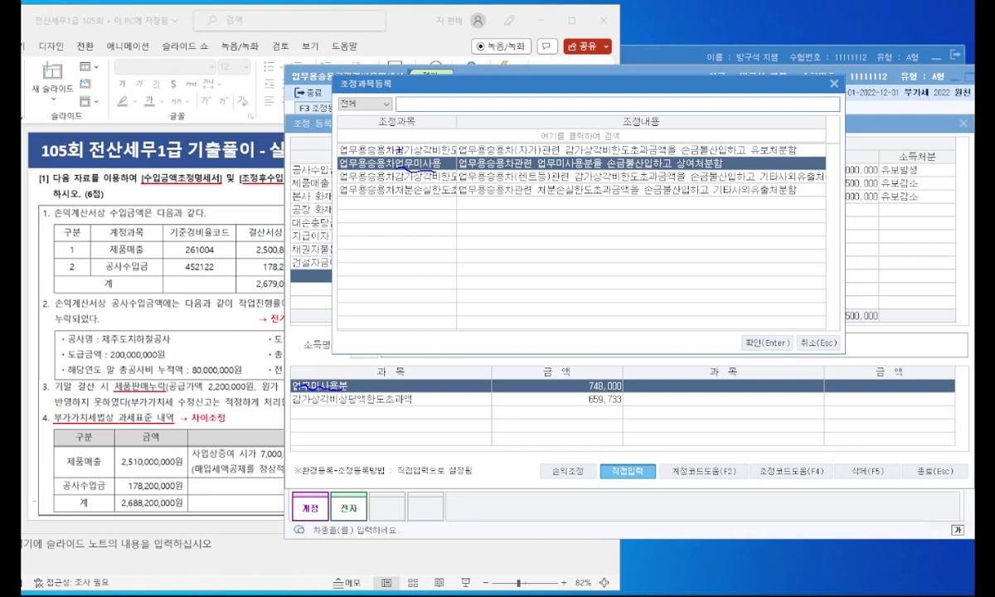
drag(436, 156, 518, 151)
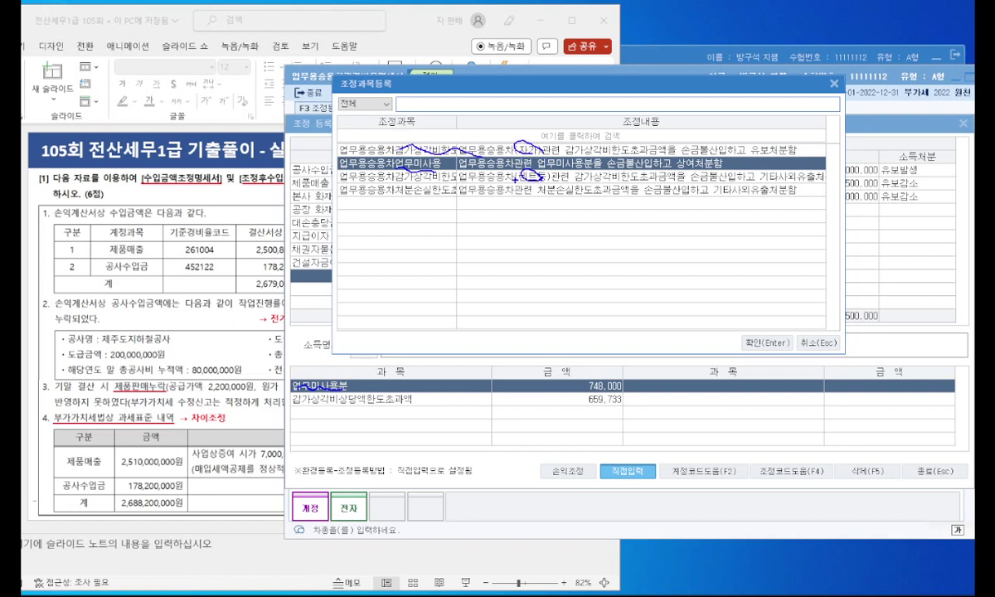
key(Escape)
double_click(470, 169)
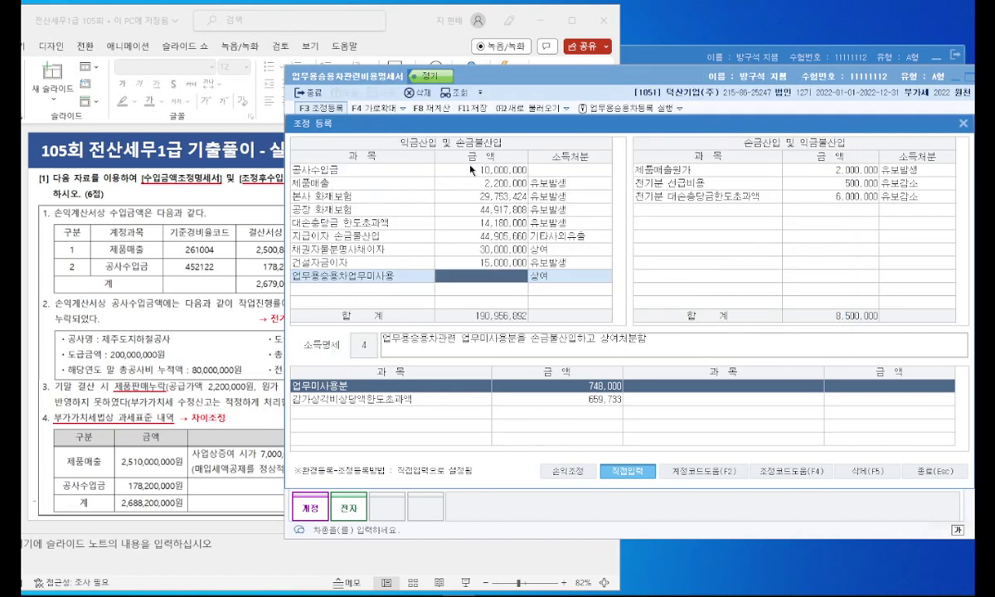
text(74)
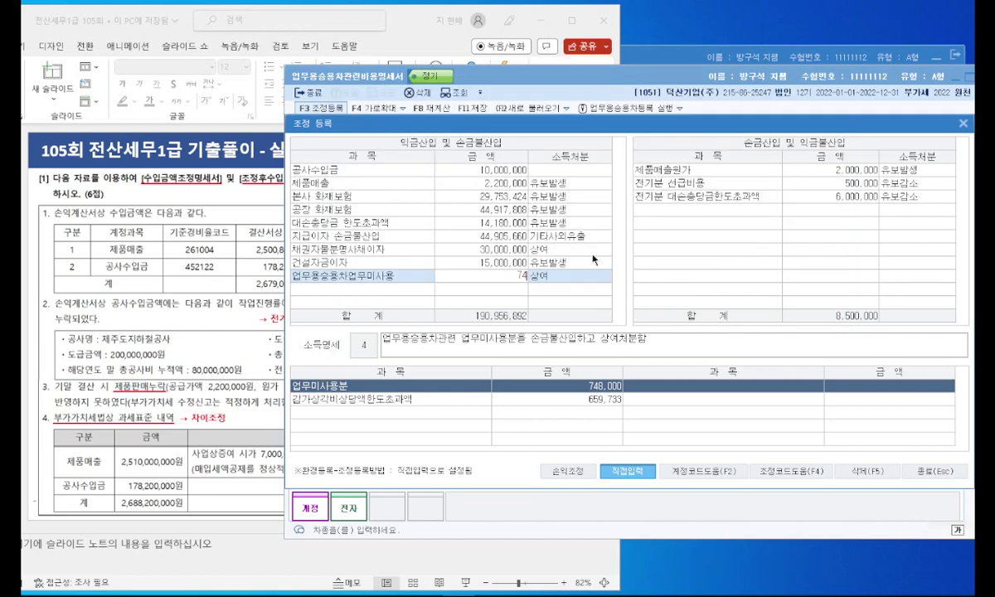
text(8)
key(Return)
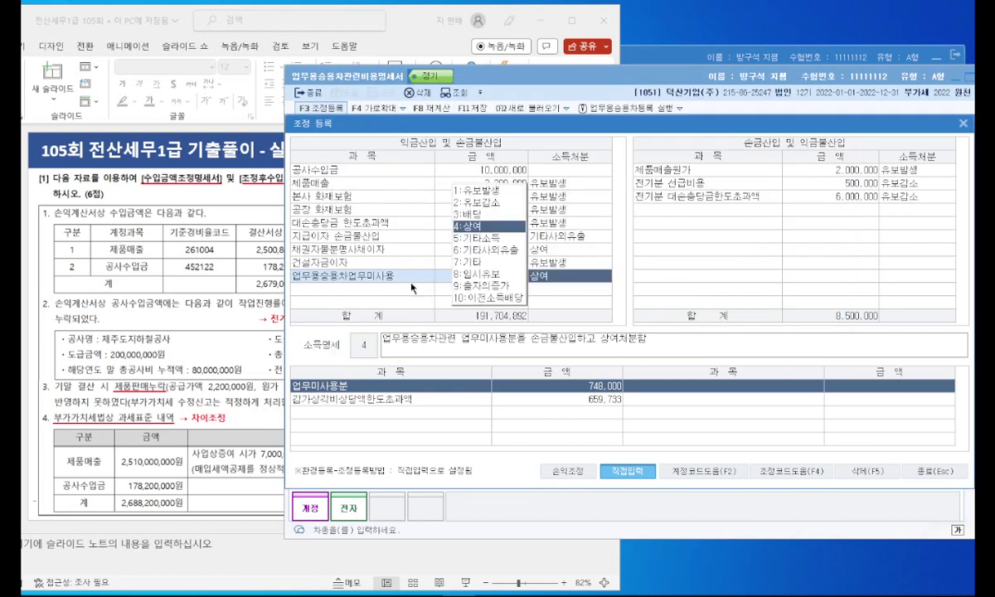
key(Return)
Step: Add the rental-car 감가상각비한도초과 adjustment of 659,733 as 기타사외유출
click(782, 471)
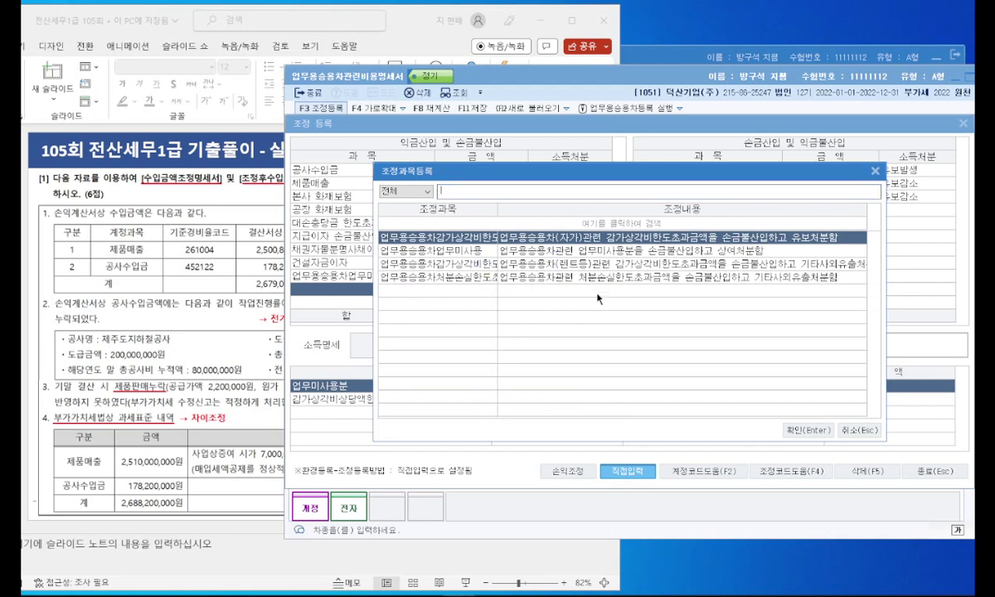
double_click(584, 264)
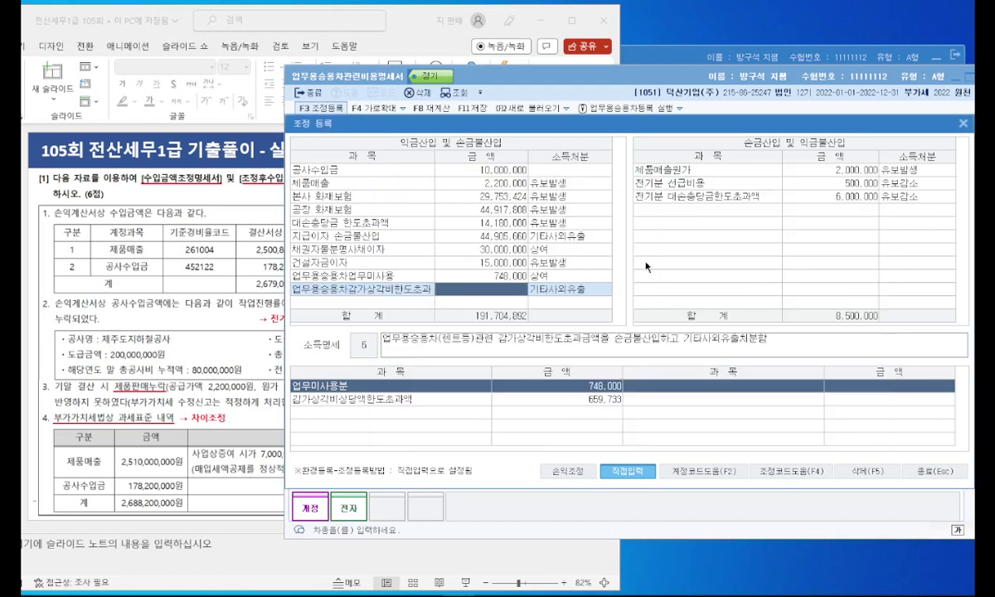
text(659,733)
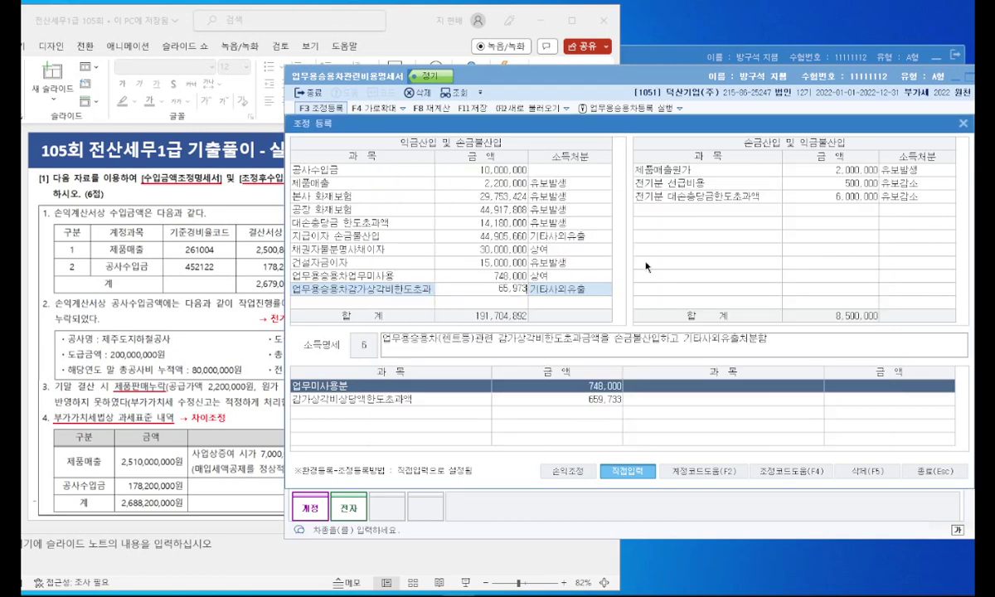
key(Return)
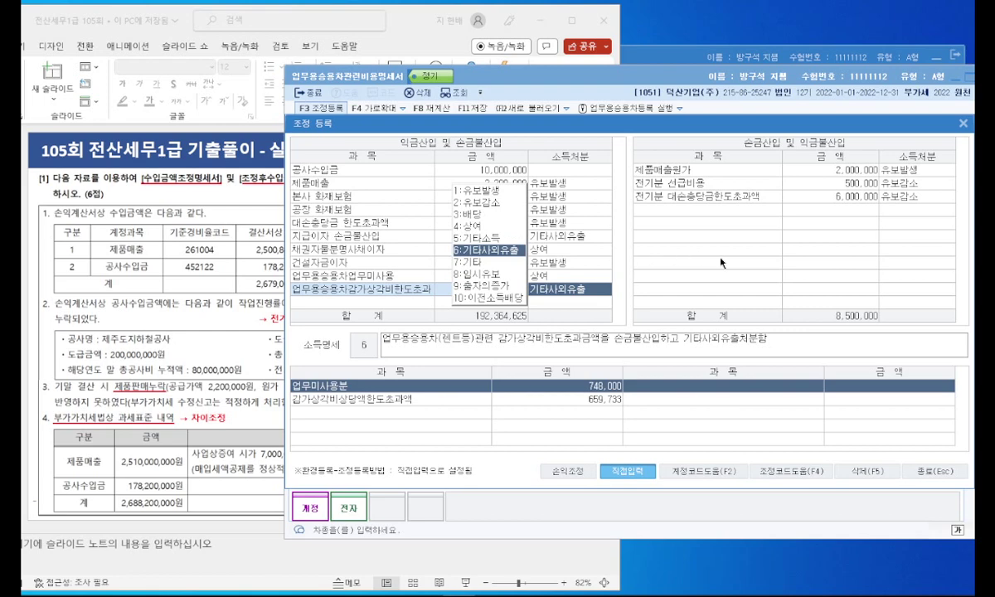
click(720, 262)
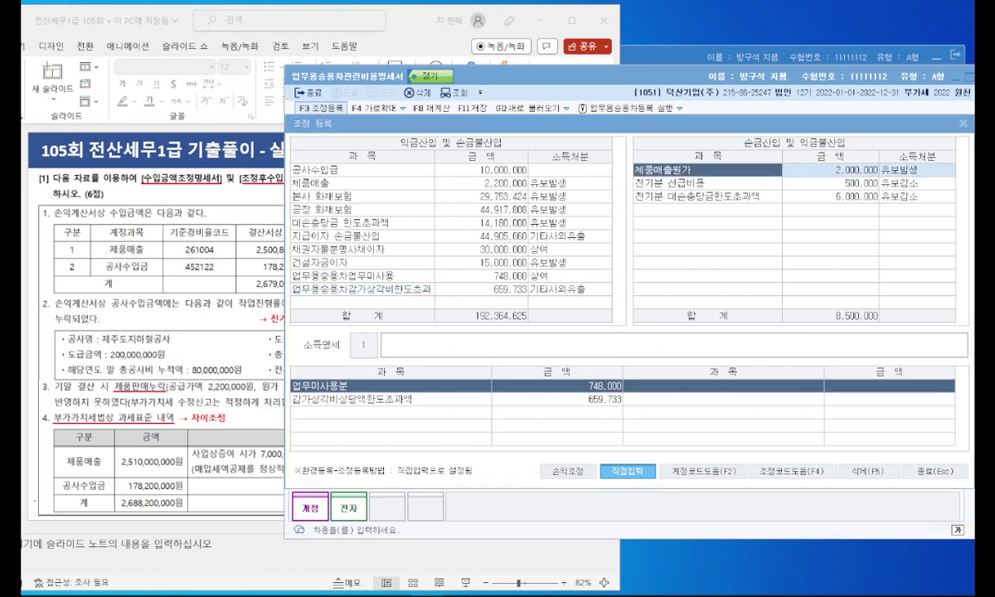
Step: Close the adjustment register and select the Genesis rental car's record to review its depreciation
drag(864, 130, 750, 117)
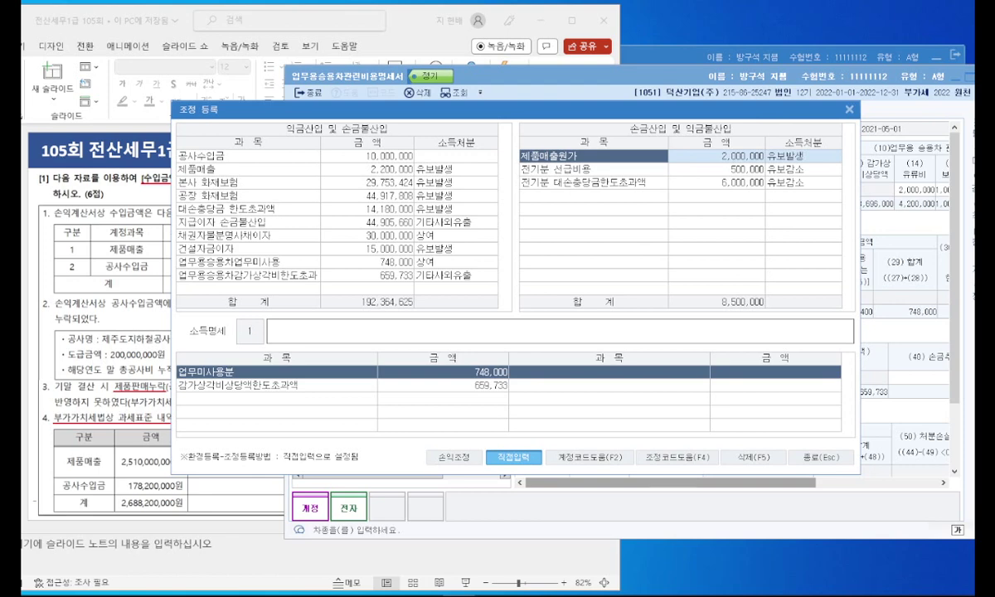
key(Escape)
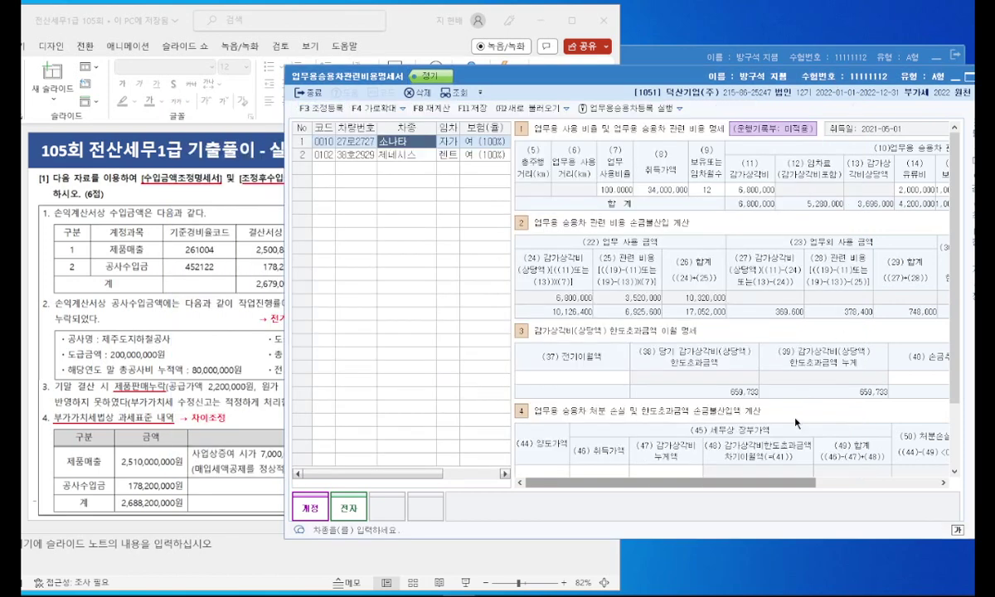
scroll(729, 458, right, 5)
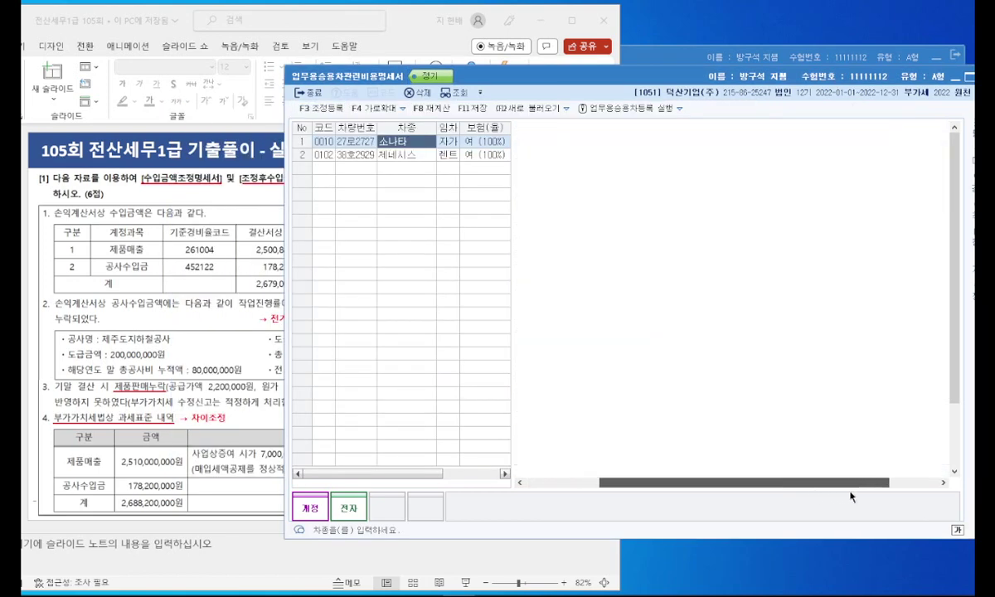
click(417, 157)
drag(784, 484, 904, 475)
Step: Reopen the adjustment register to verify the entries, then close the vehicle-expense statement
click(314, 108)
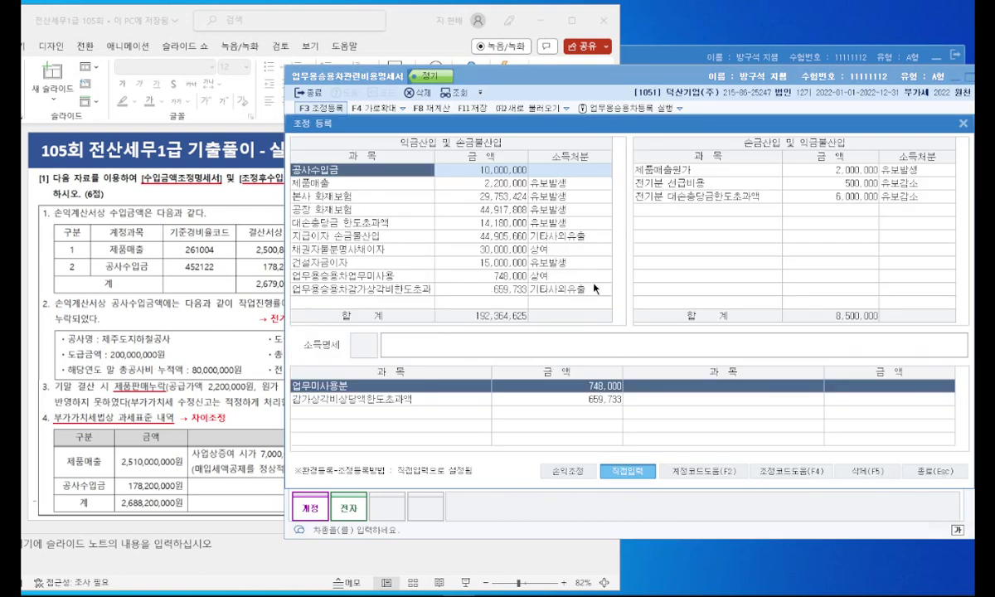
click(935, 472)
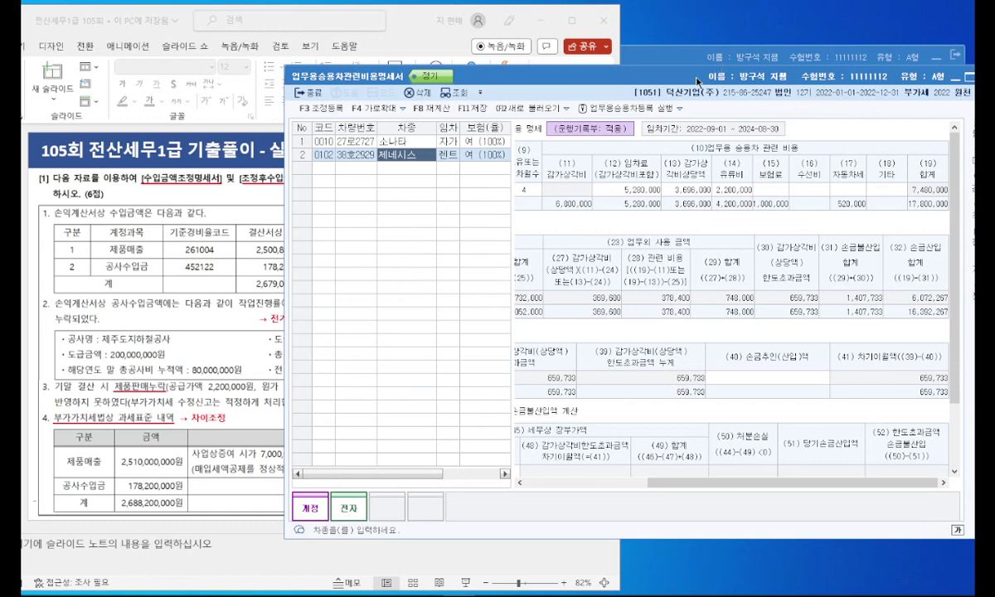
drag(705, 79, 618, 89)
key(Escape)
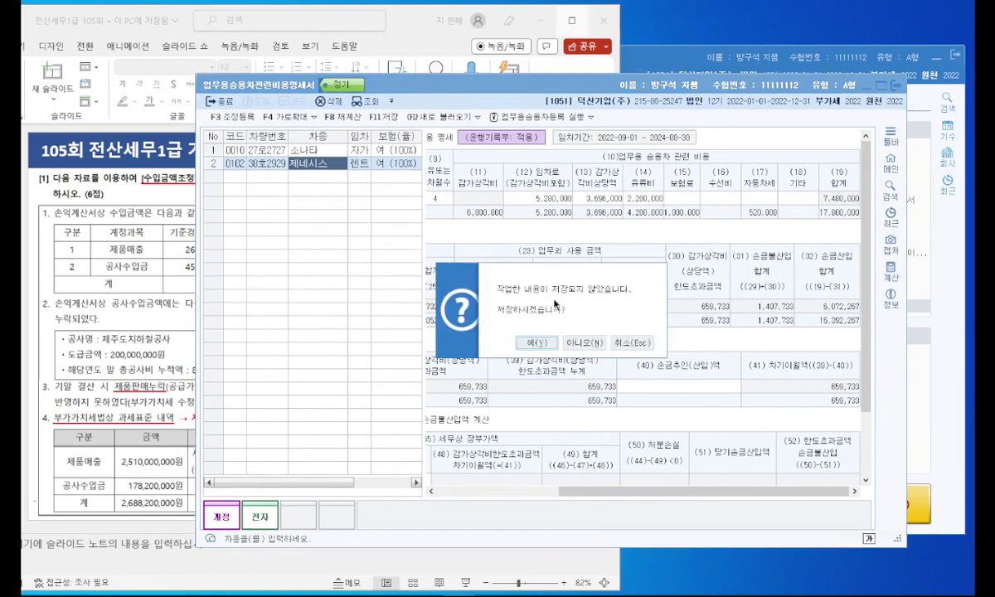
Step: Answer the save prompt, then present slide 35's 문제5 business-car data full screen in PowerPoint
click(538, 342)
click(572, 20)
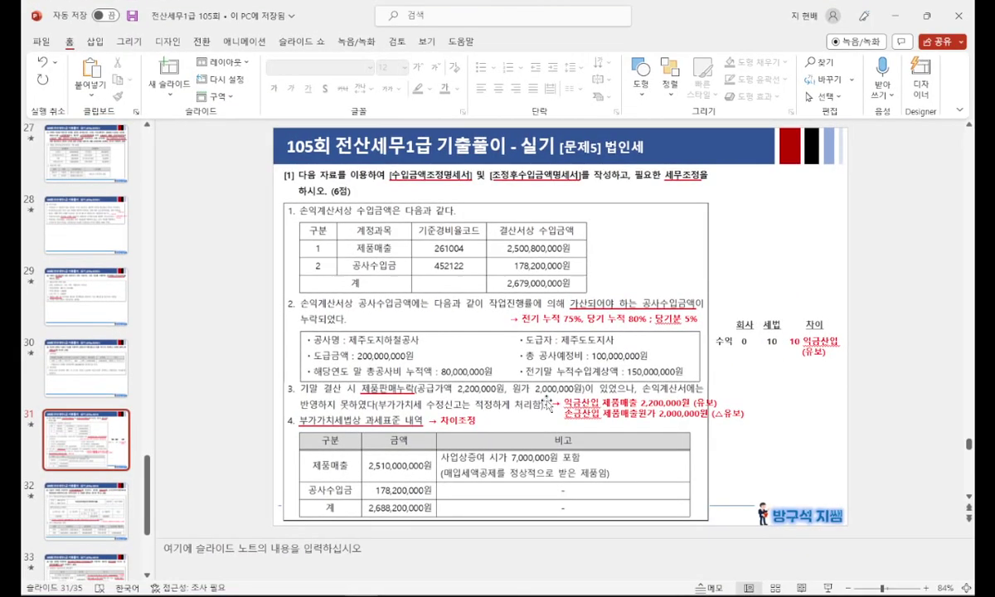
scroll(83, 433, down, 3)
click(86, 515)
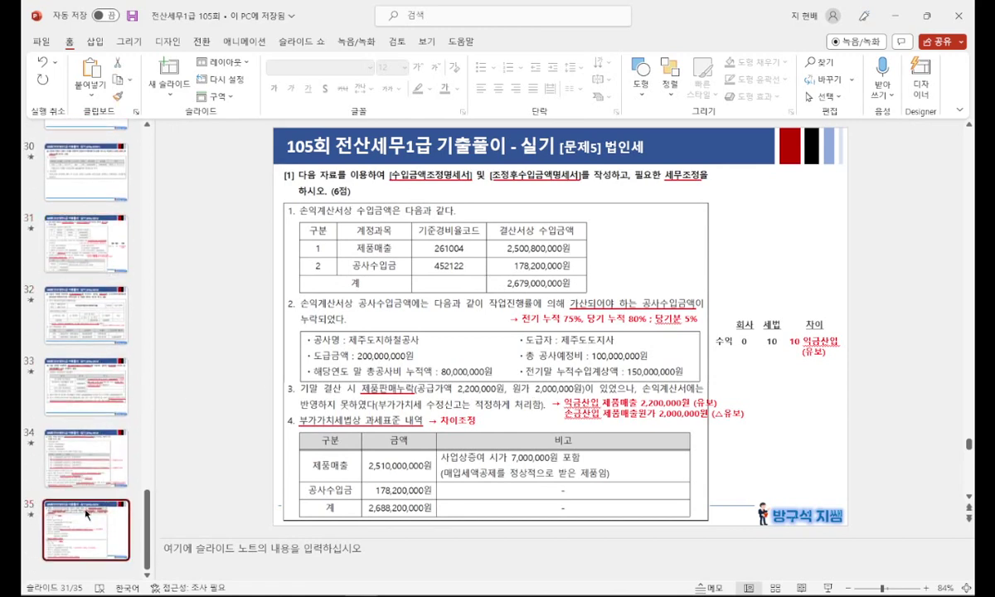
key(shift+F5)
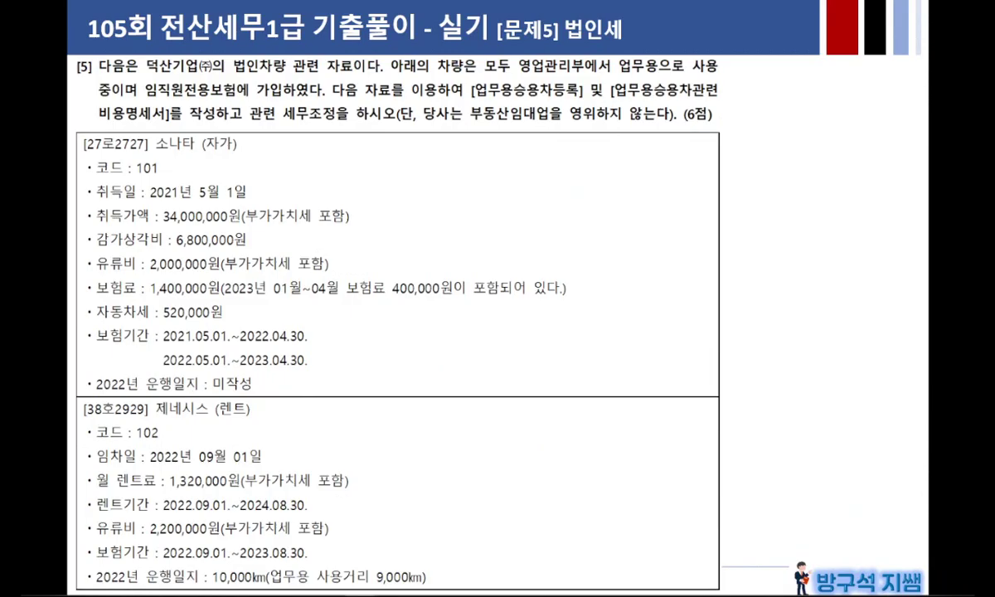